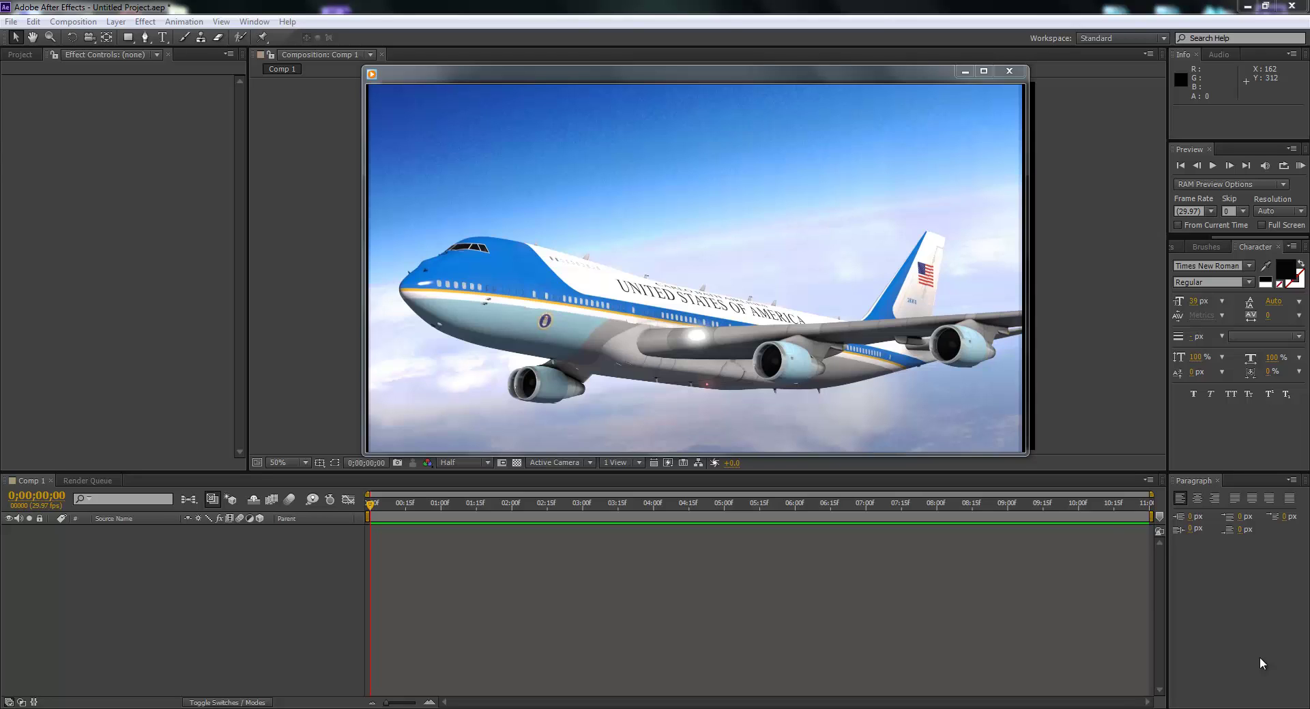
- Play the finished "my jet" clip to review the target animation
mouse_move(880, 234)
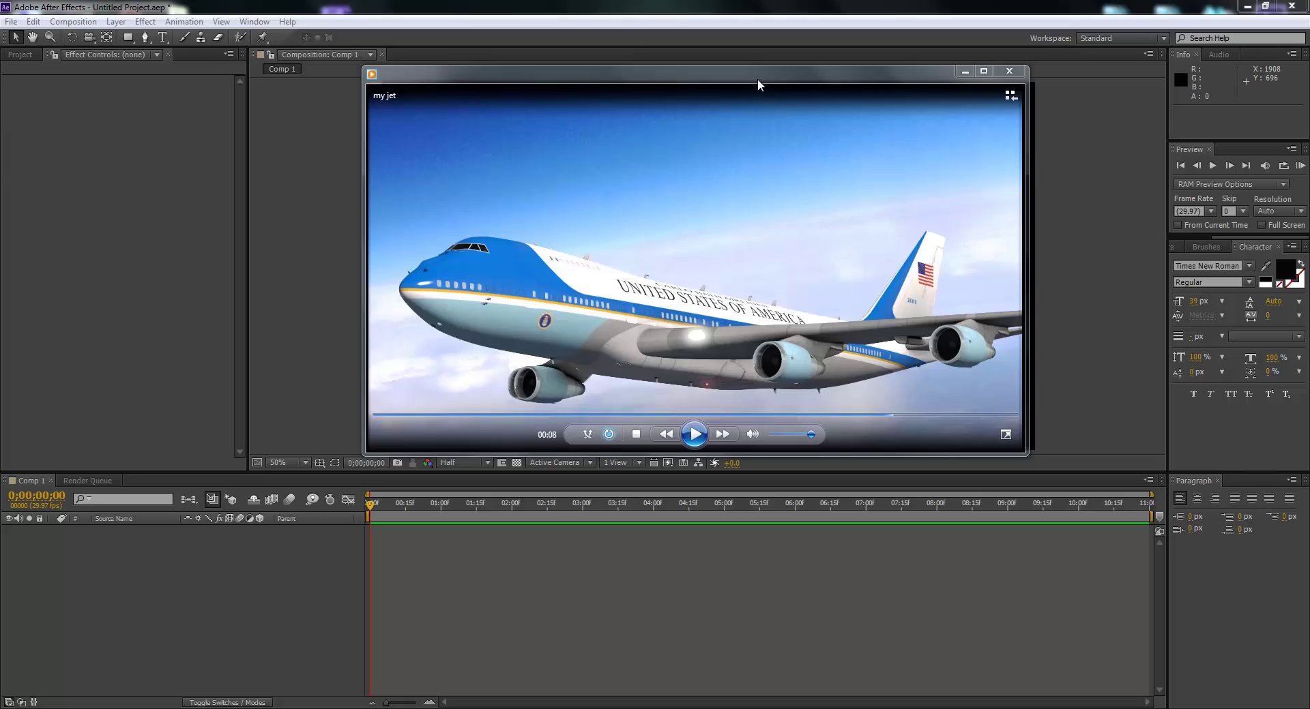
left_click_drag(758, 79, 765, 80)
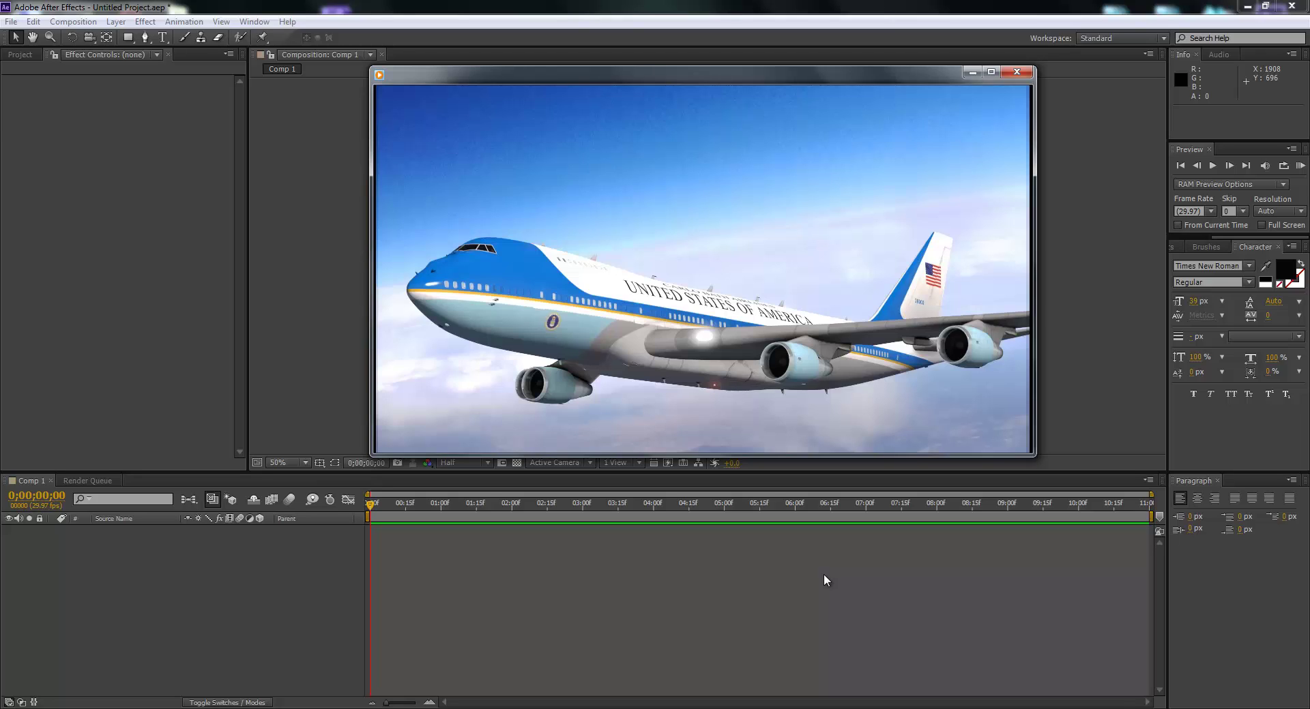
mouse_move(737, 382)
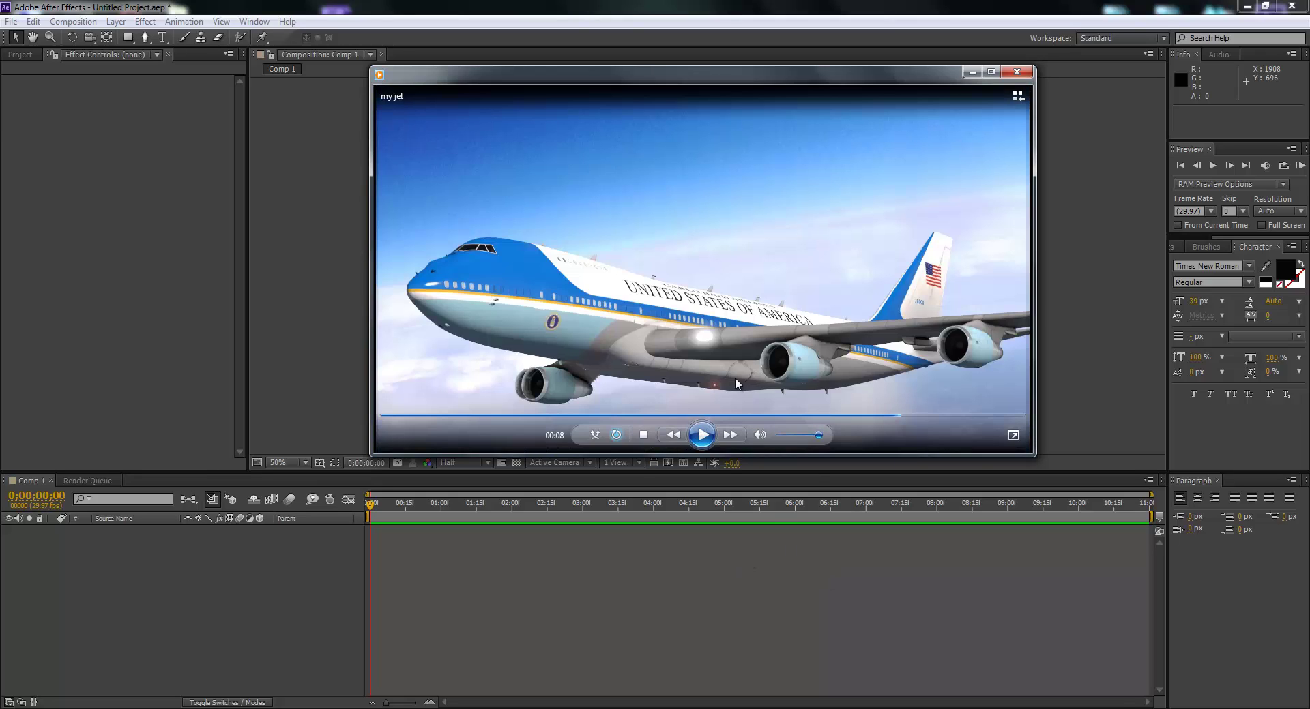
left_click(702, 436)
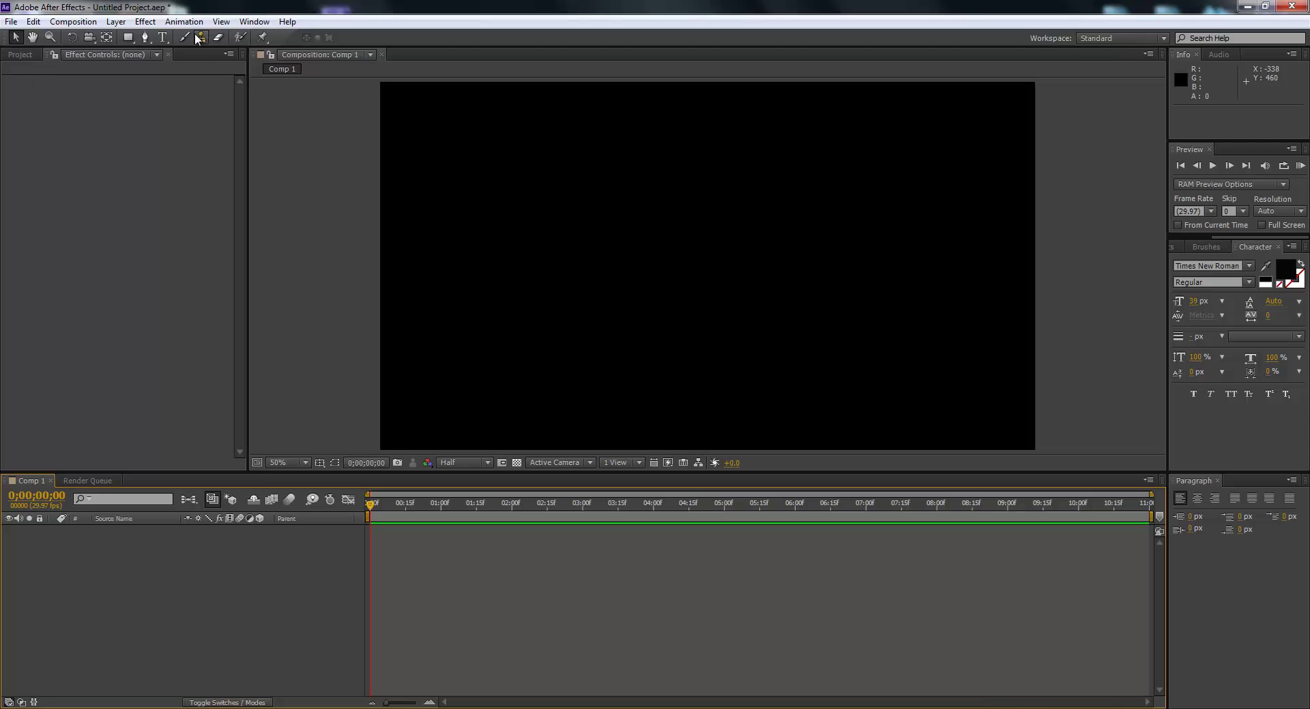
- Create a new solid layer named e3d at the composition size of 1920 x 1080 px
left_click(116, 21)
mouse_move(204, 38)
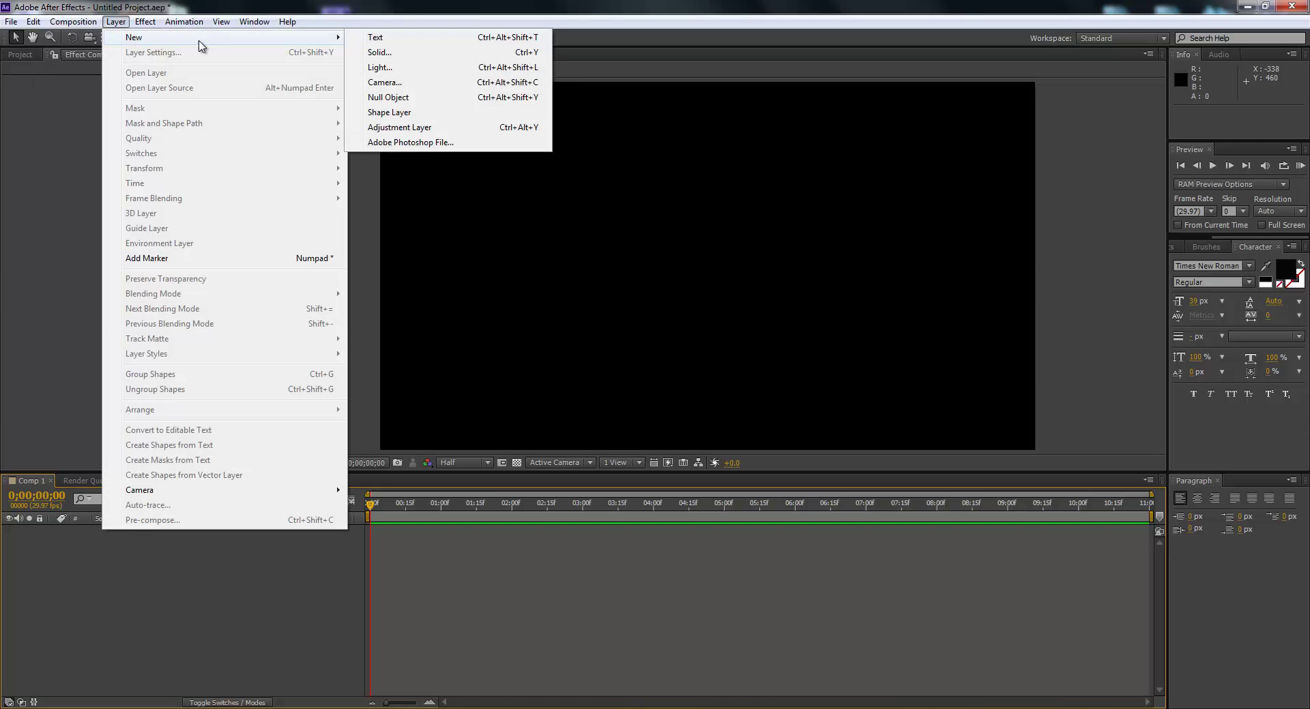
left_click(369, 54)
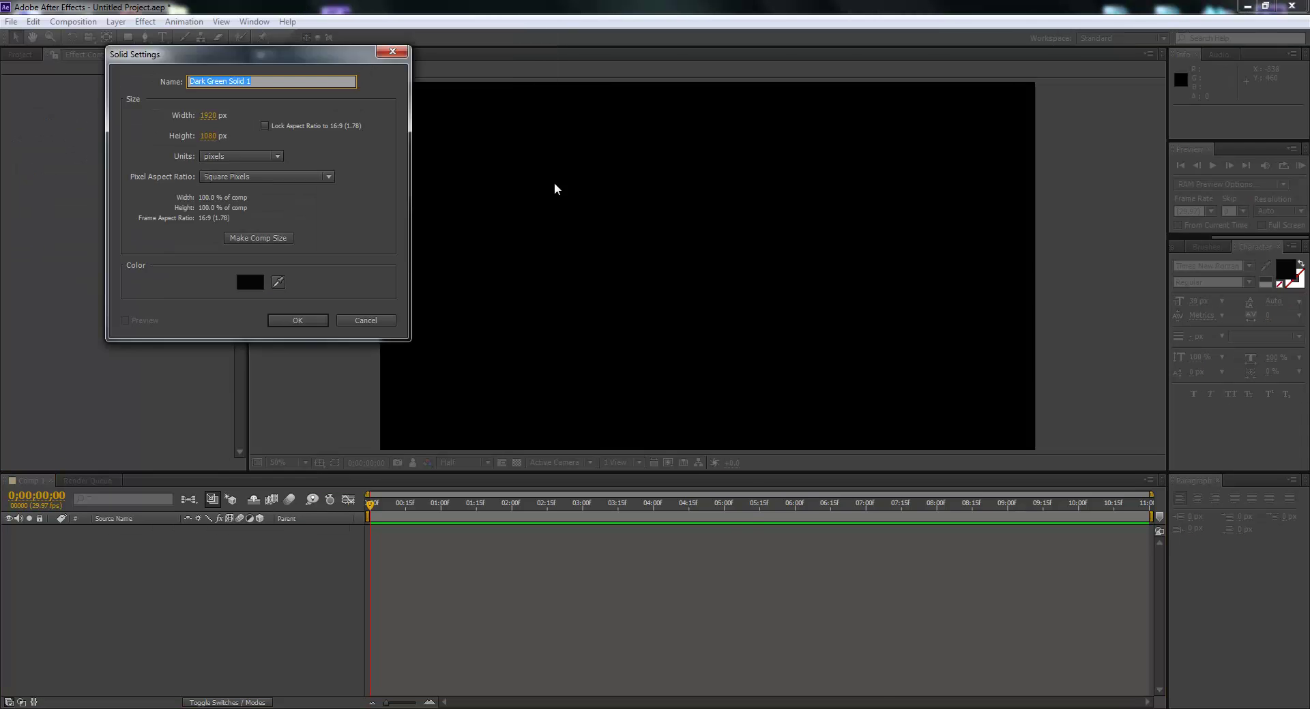
type("e3d")
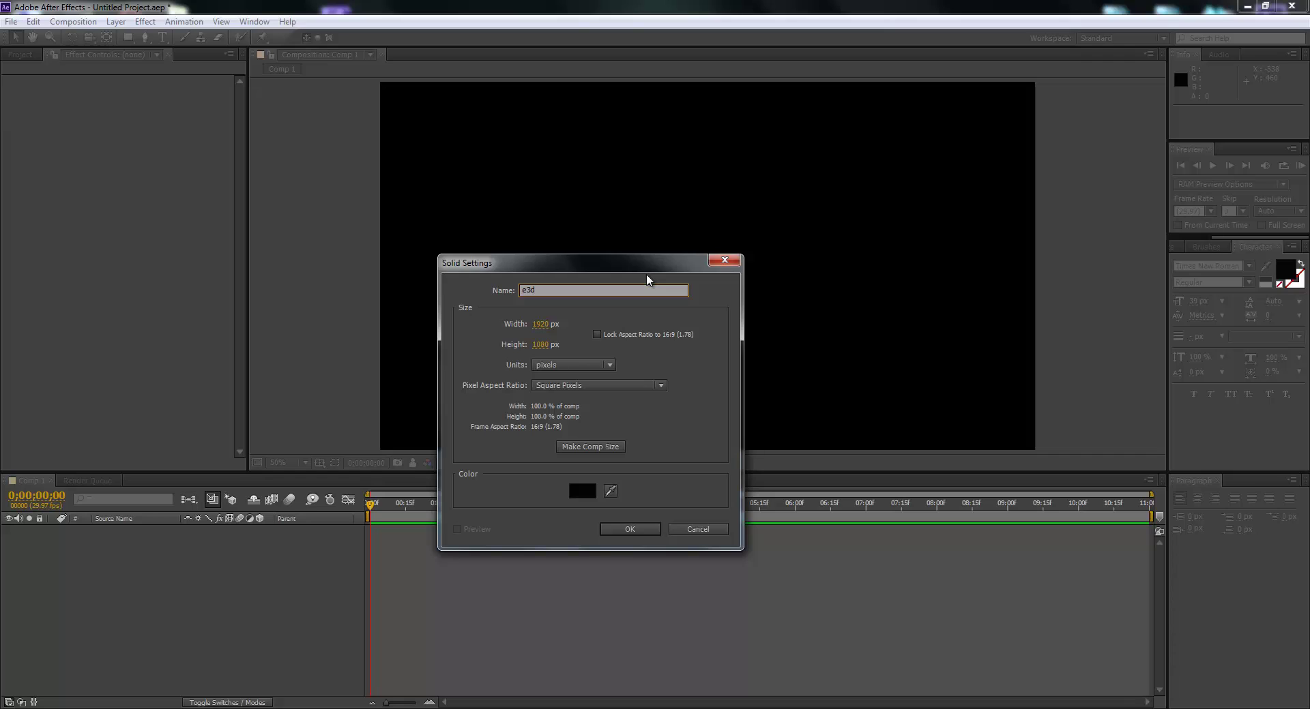
key("Return")
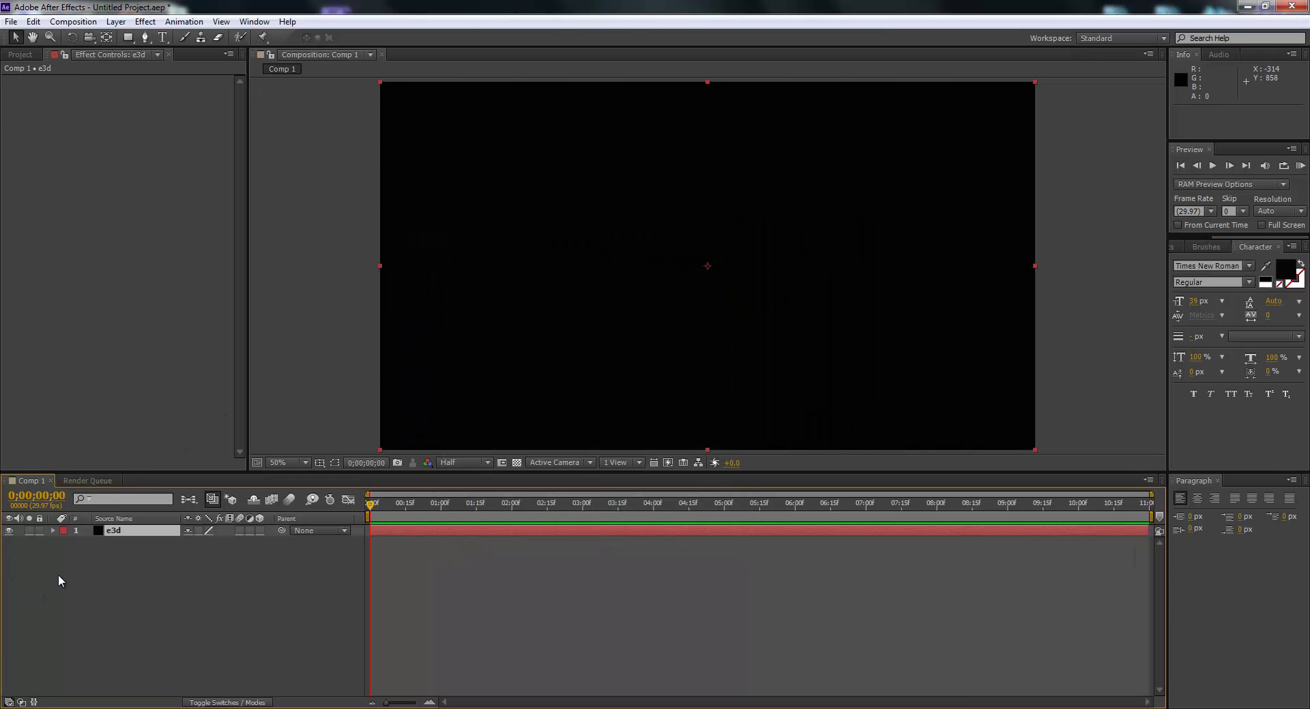
- Apply the Element effect to the e3d layer and open its Scene Setup
right_click(130, 537)
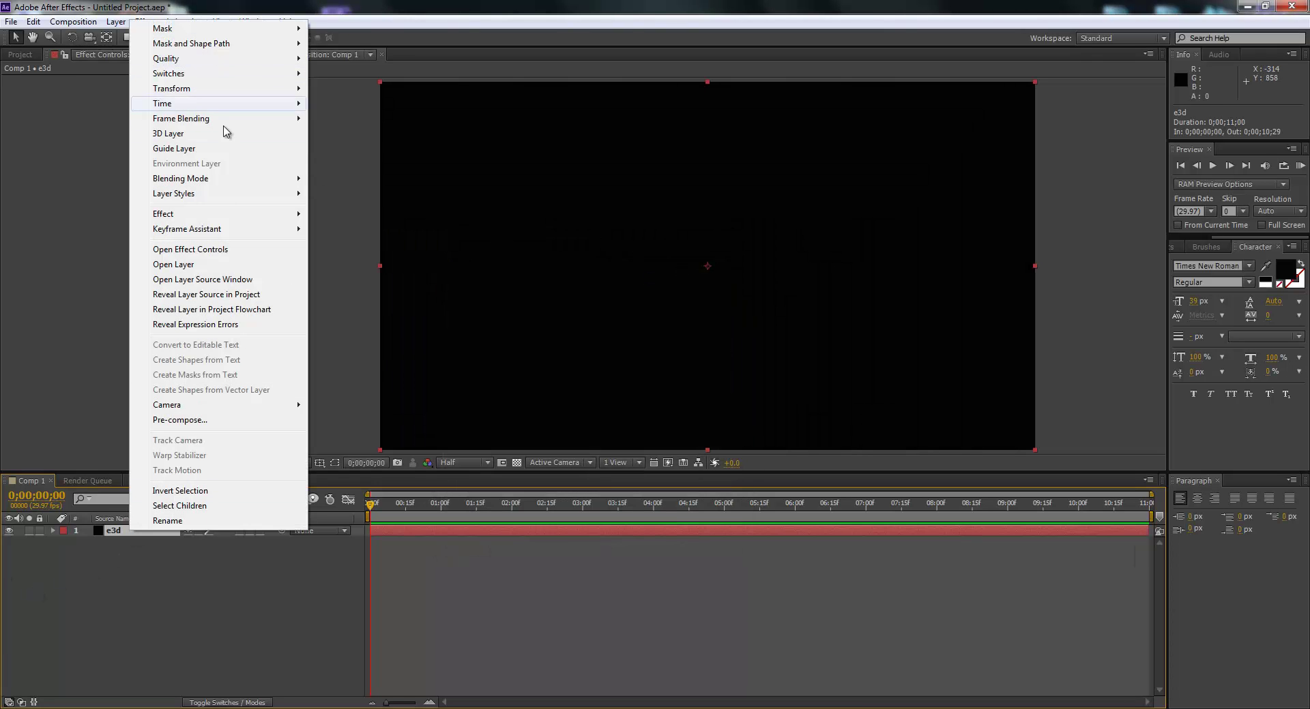
mouse_move(241, 215)
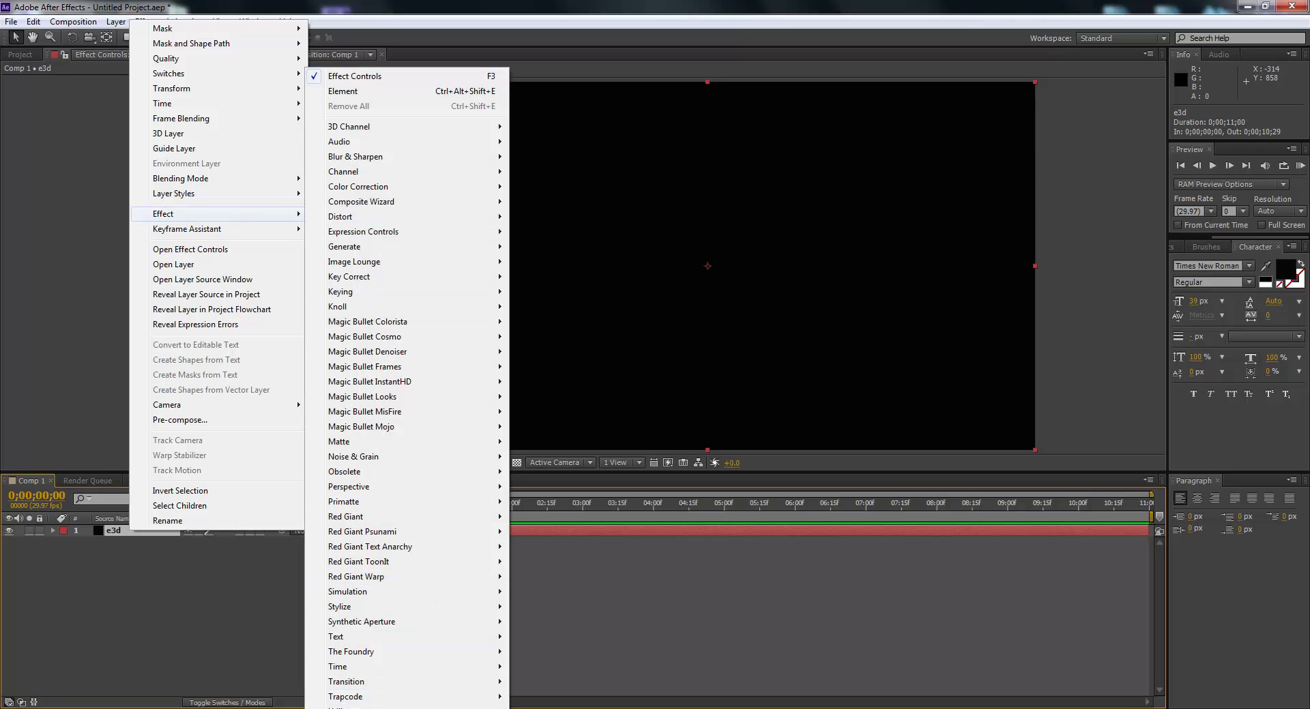
mouse_move(348, 707)
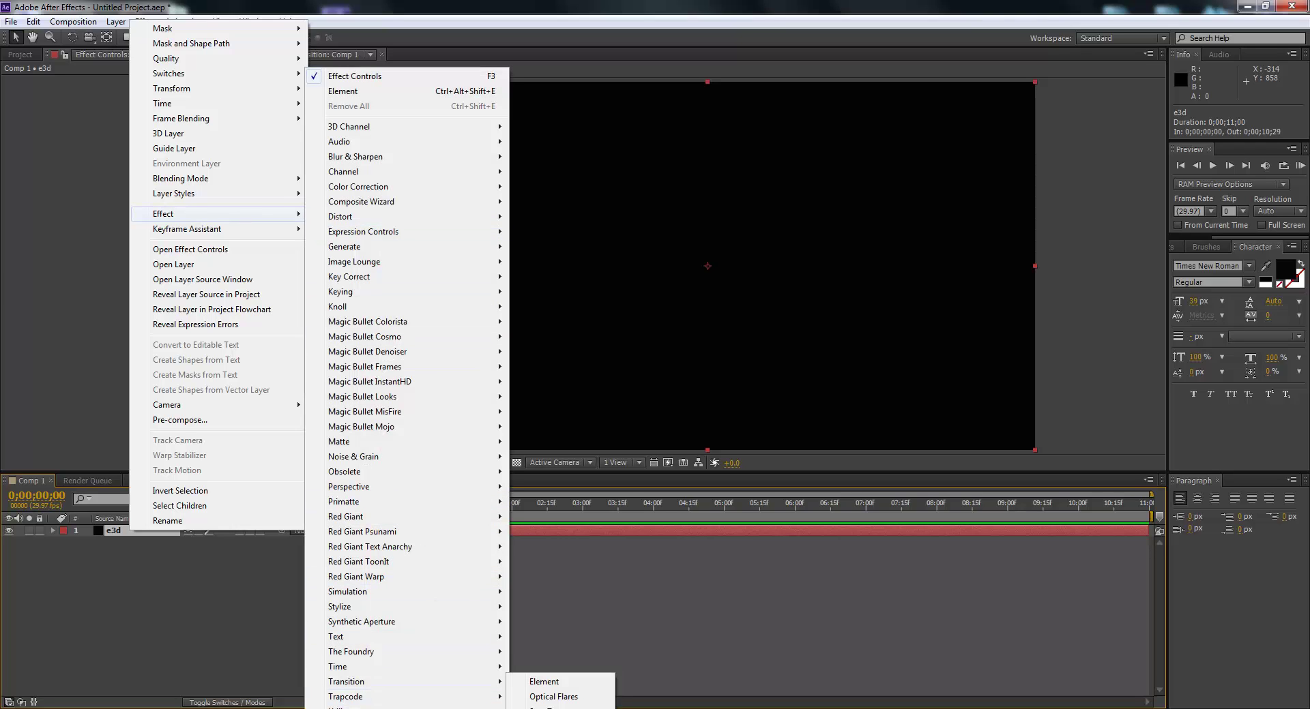
left_click(545, 682)
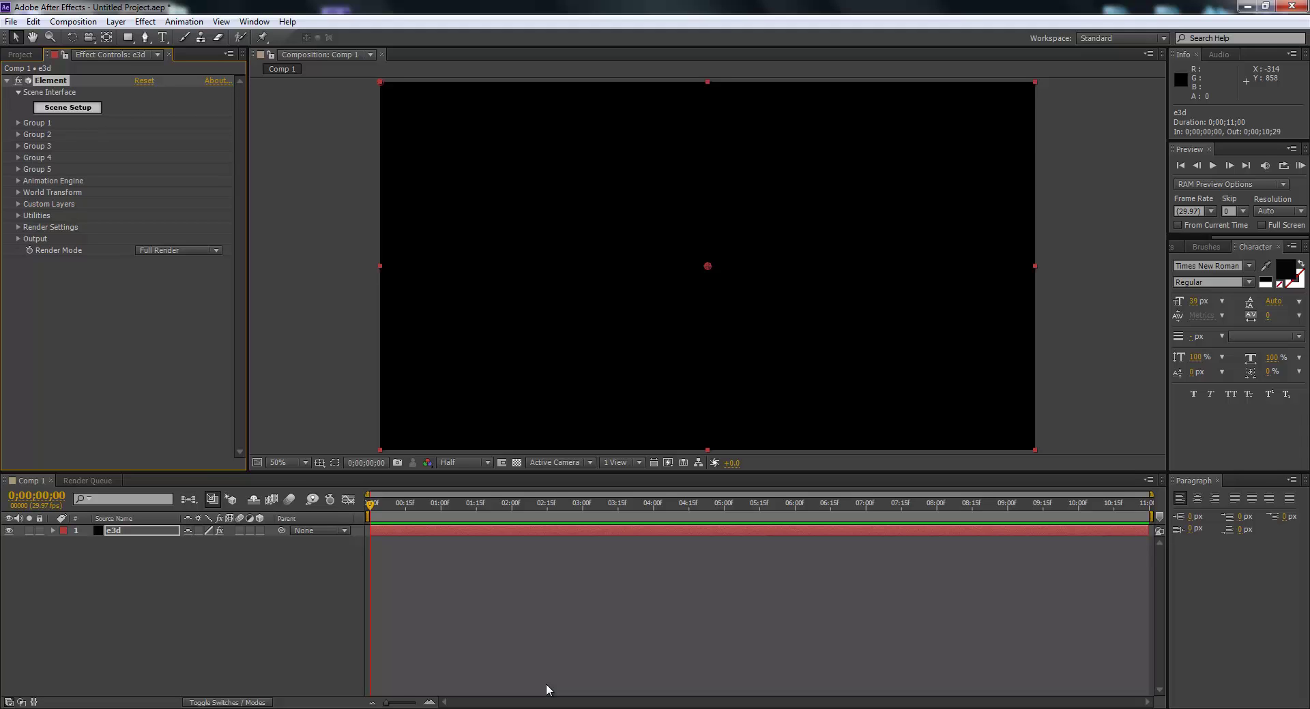
left_click(57, 110)
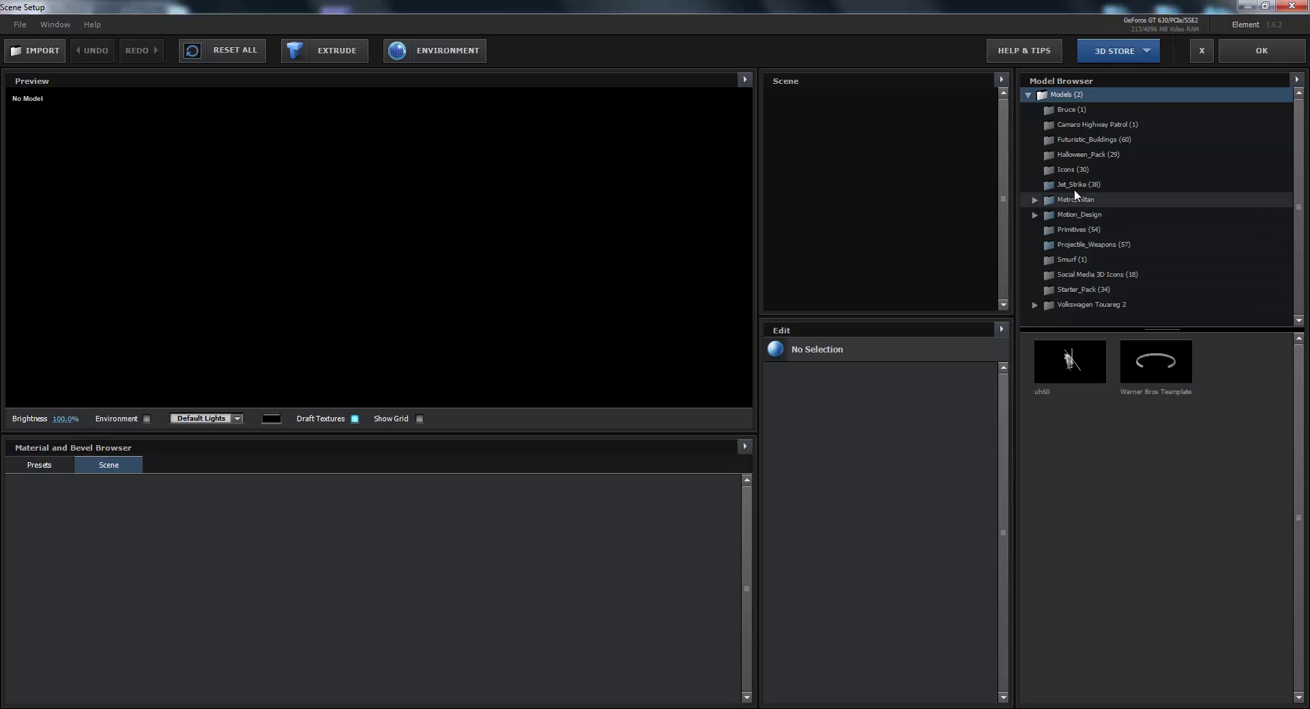
- Add the Air_Force_One model from the Jet_Strike collection to the scene
left_click(1075, 183)
scroll(1300, 430, "down", 1)
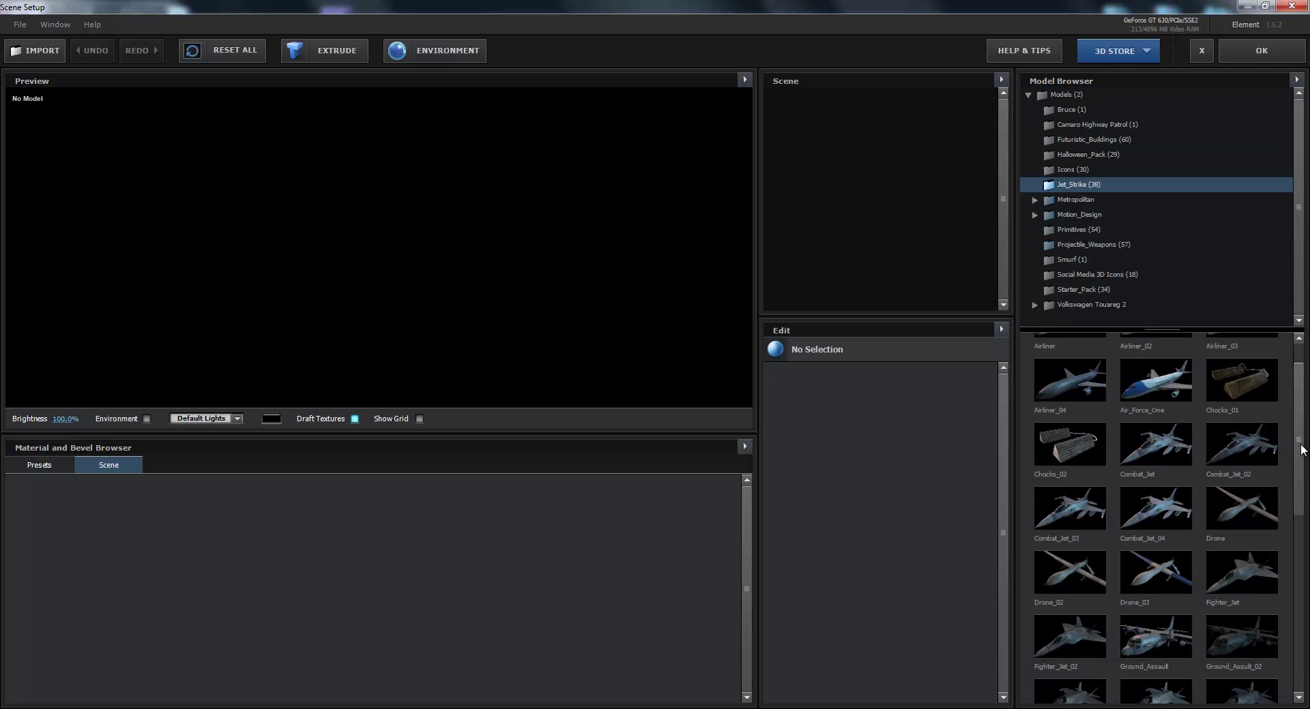
left_click(1155, 406)
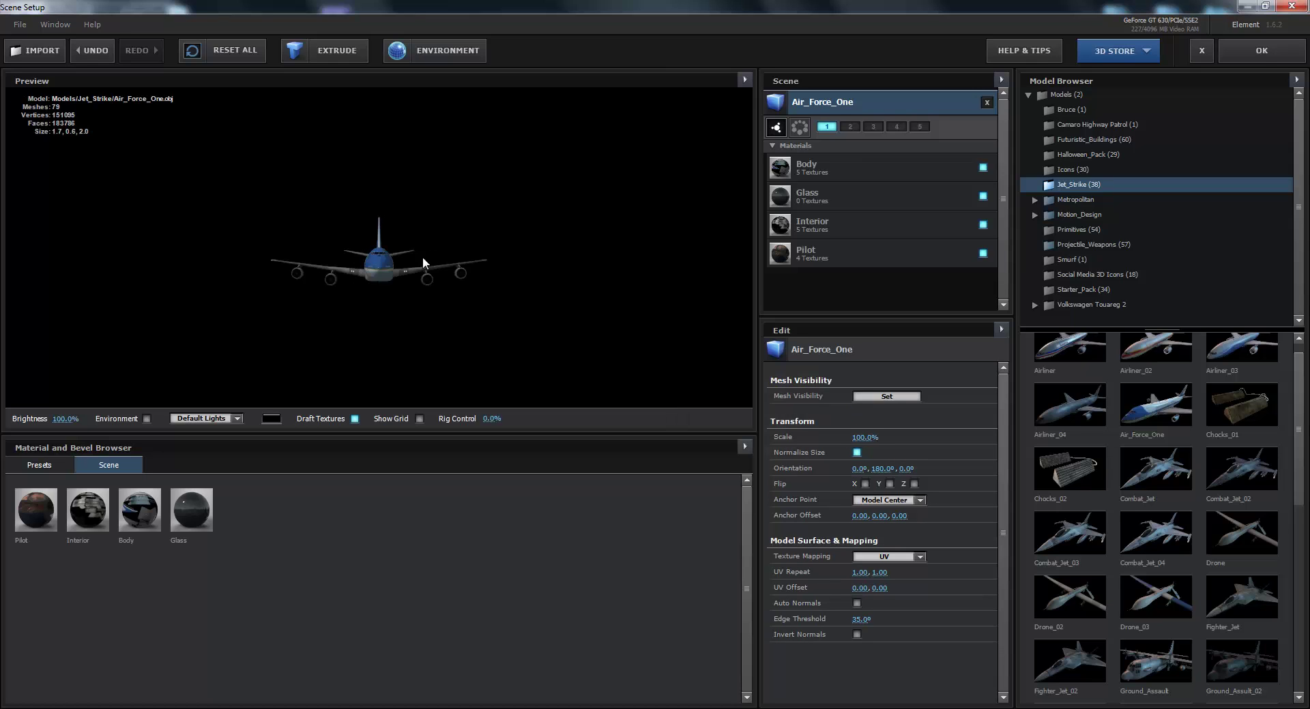
- Turn off draft textures in the preview and examine the aircraft up close from several angles
left_click_drag(423, 257, 365, 281)
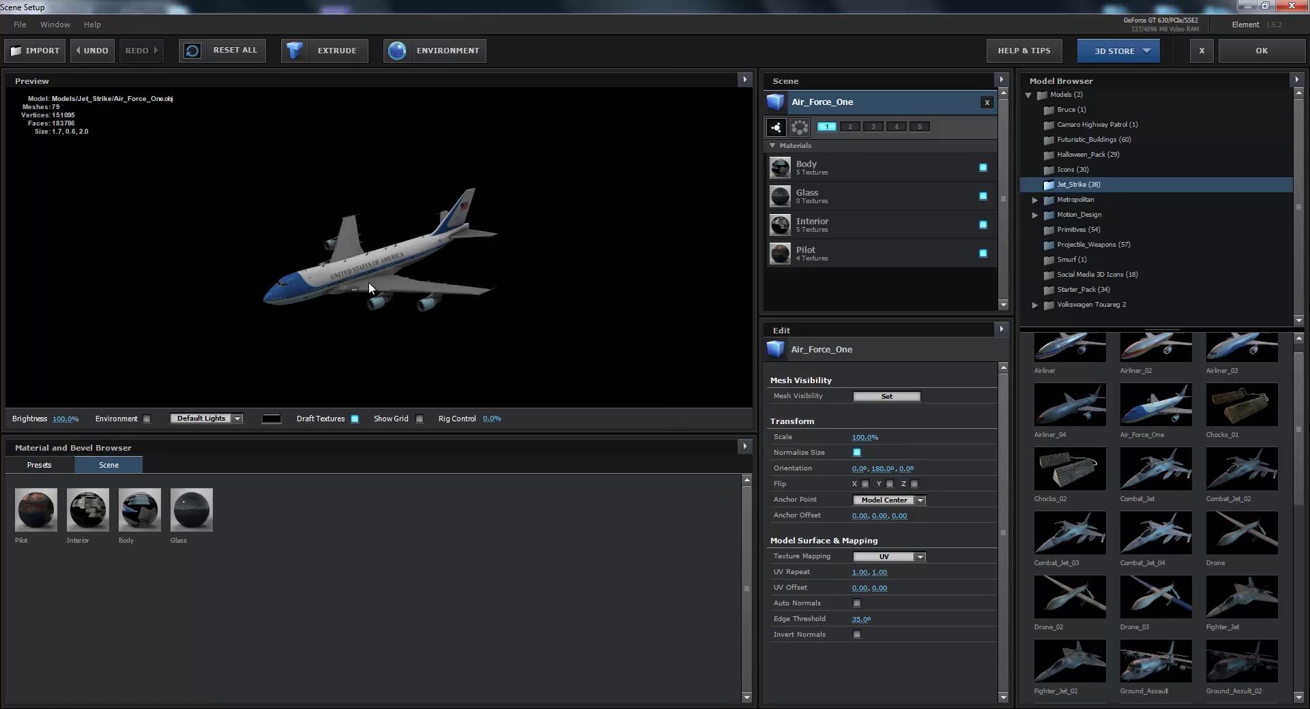
left_click(355, 419)
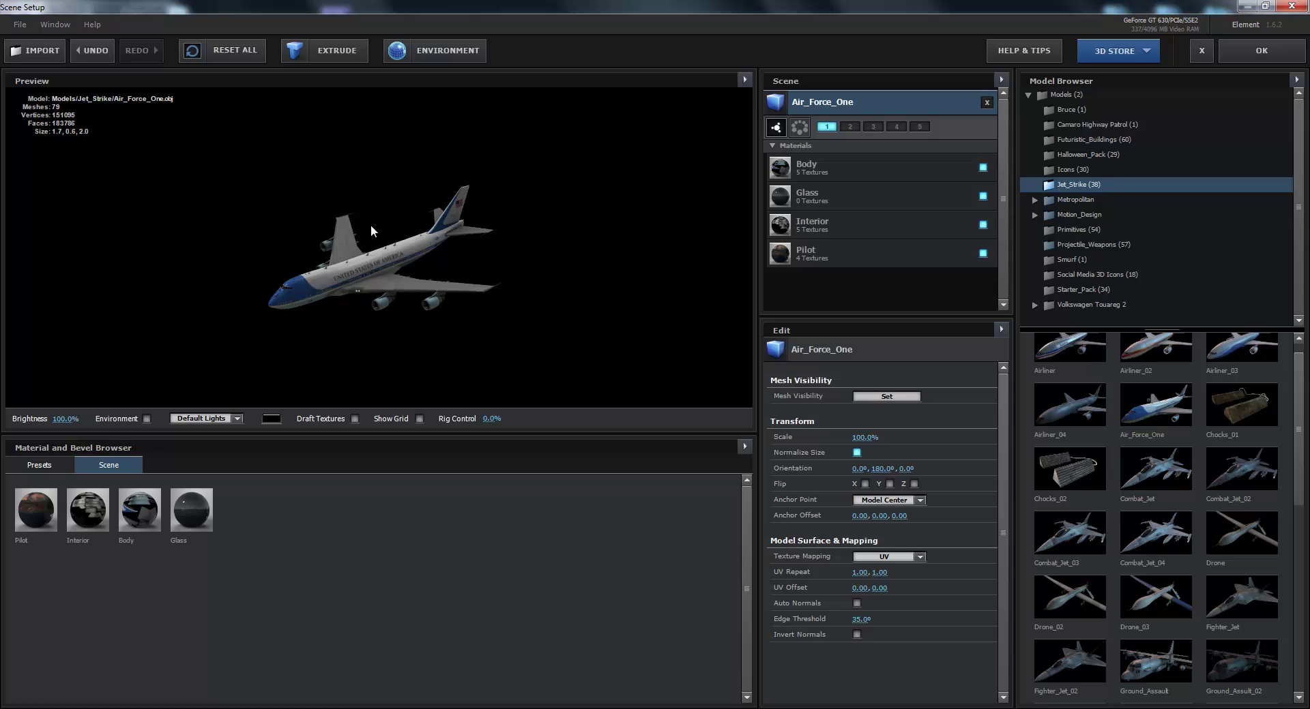
scroll(362, 264, "up", 5)
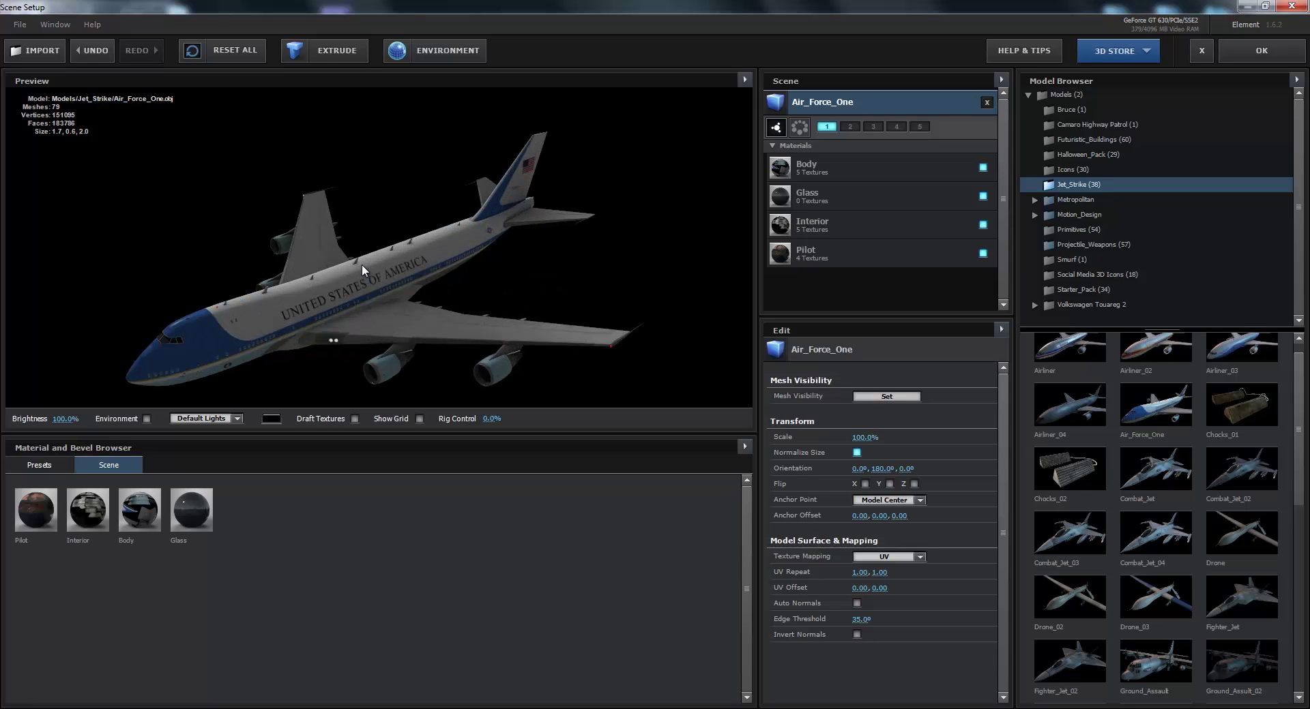
scroll(297, 293, "up", 5)
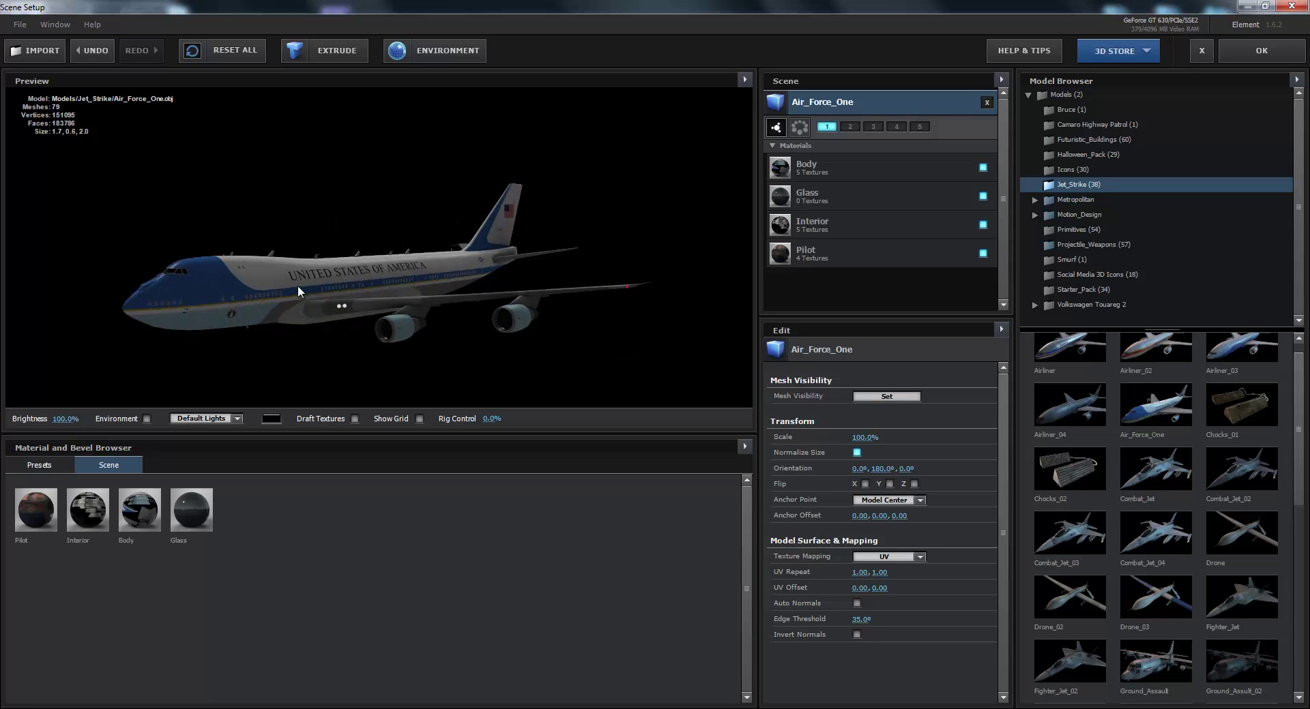
scroll(299, 291, "down", 3)
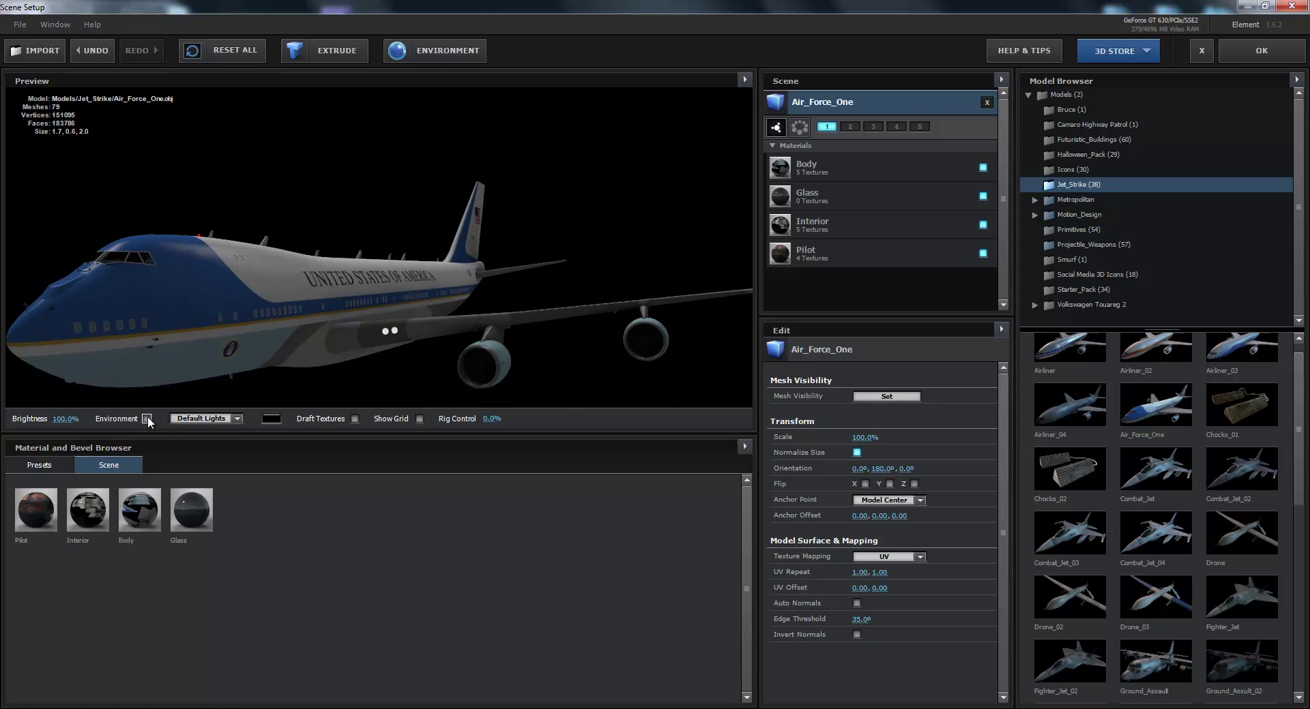
- Set the environment texture to Roof and compare the aircraft with the environment off and on, leaving it on
left_click(417, 54)
left_click(653, 300)
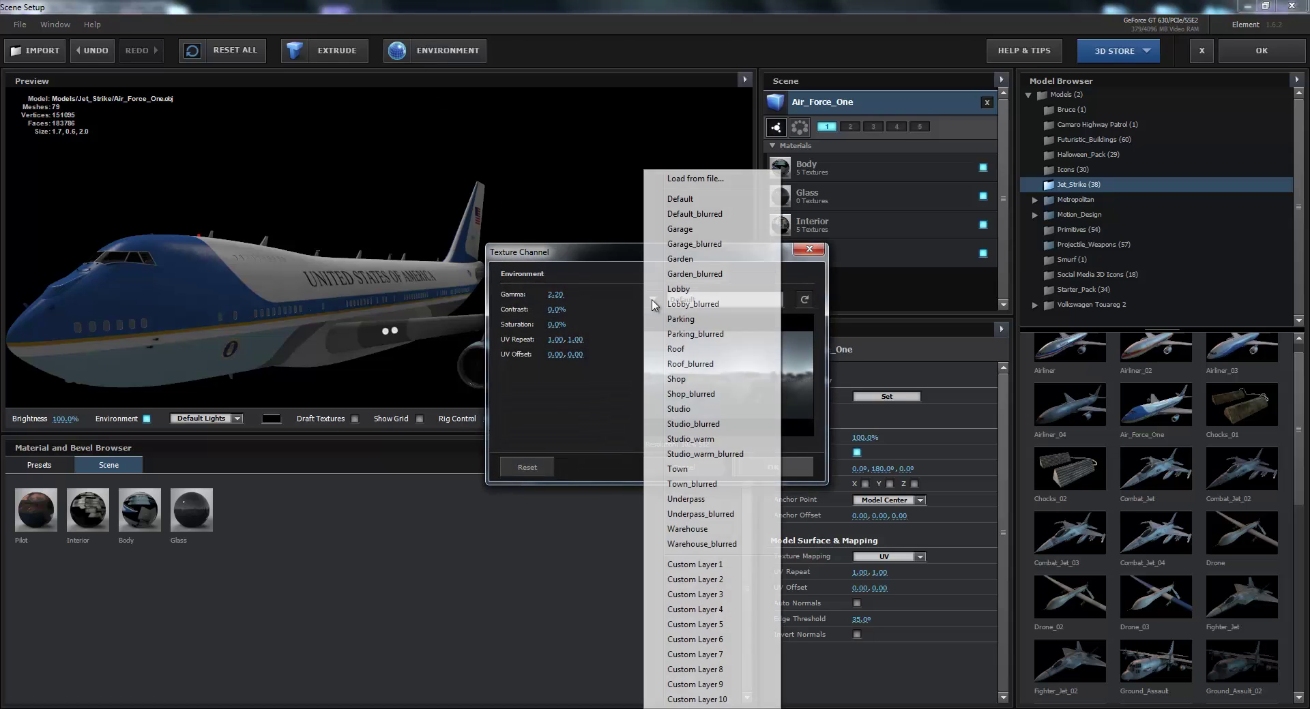
left_click(681, 350)
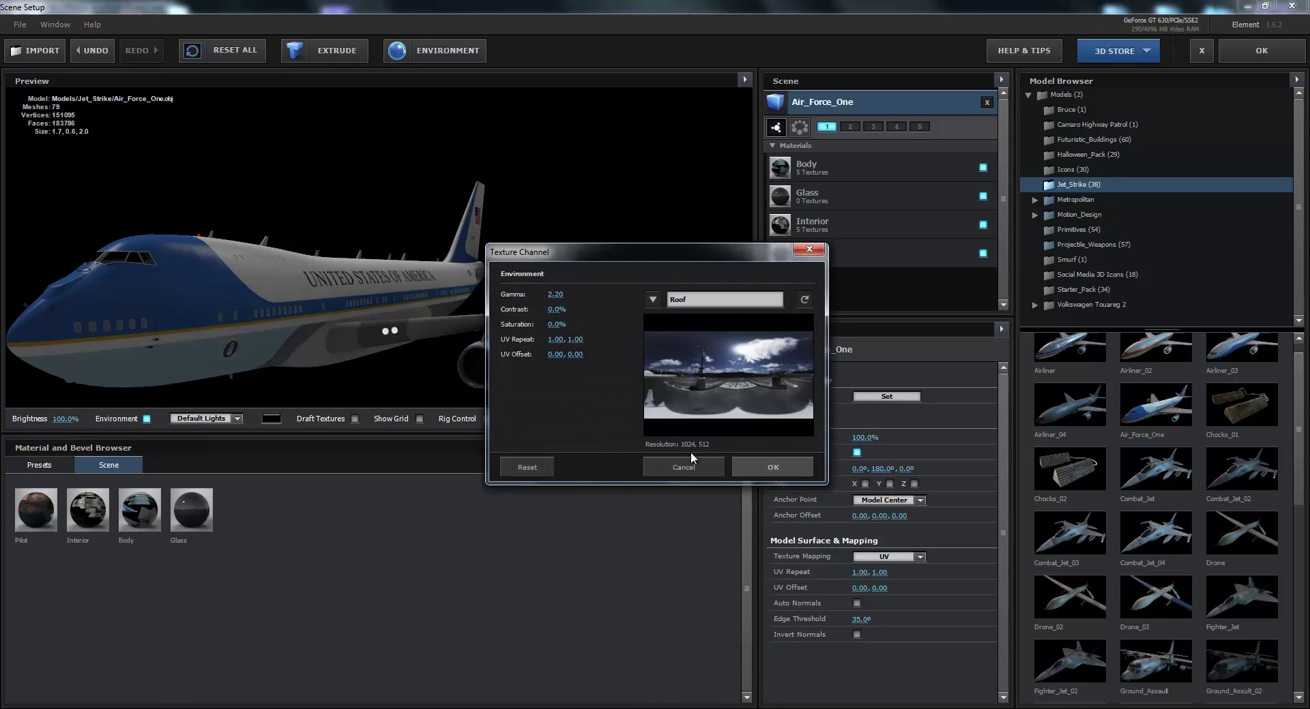
left_click(748, 468)
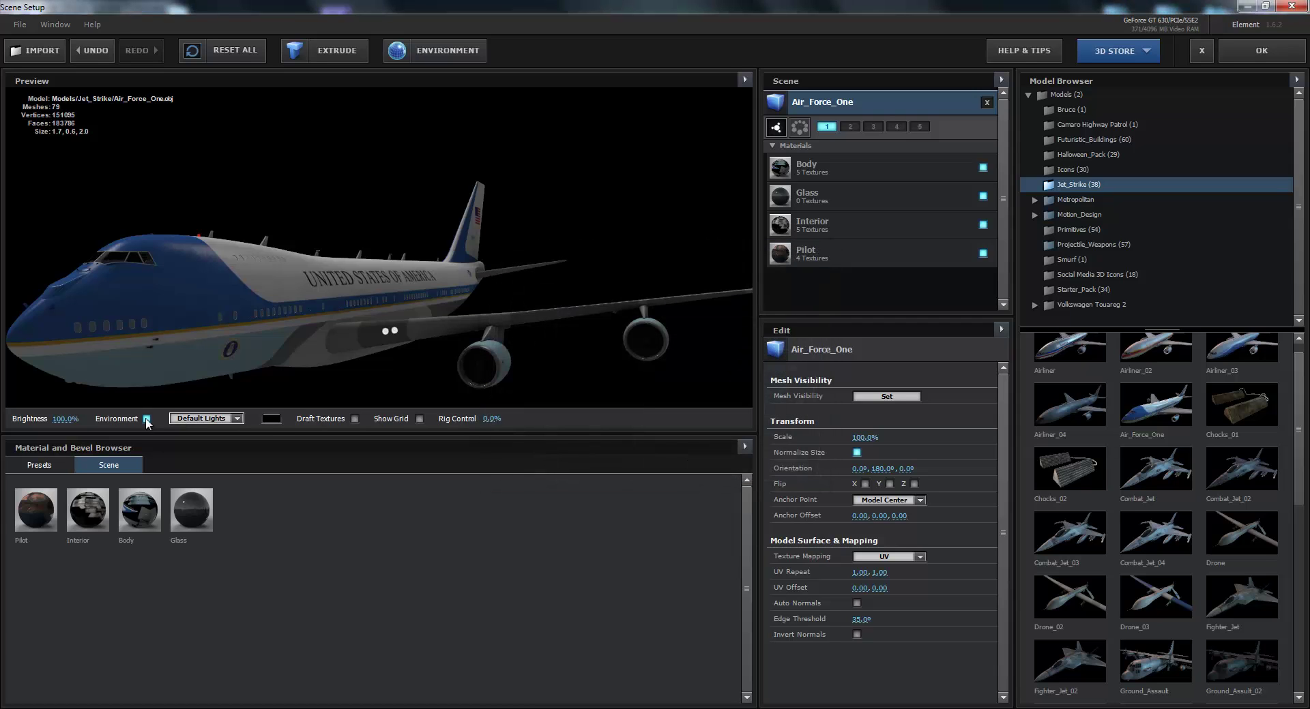
left_click_drag(190, 317, 222, 312)
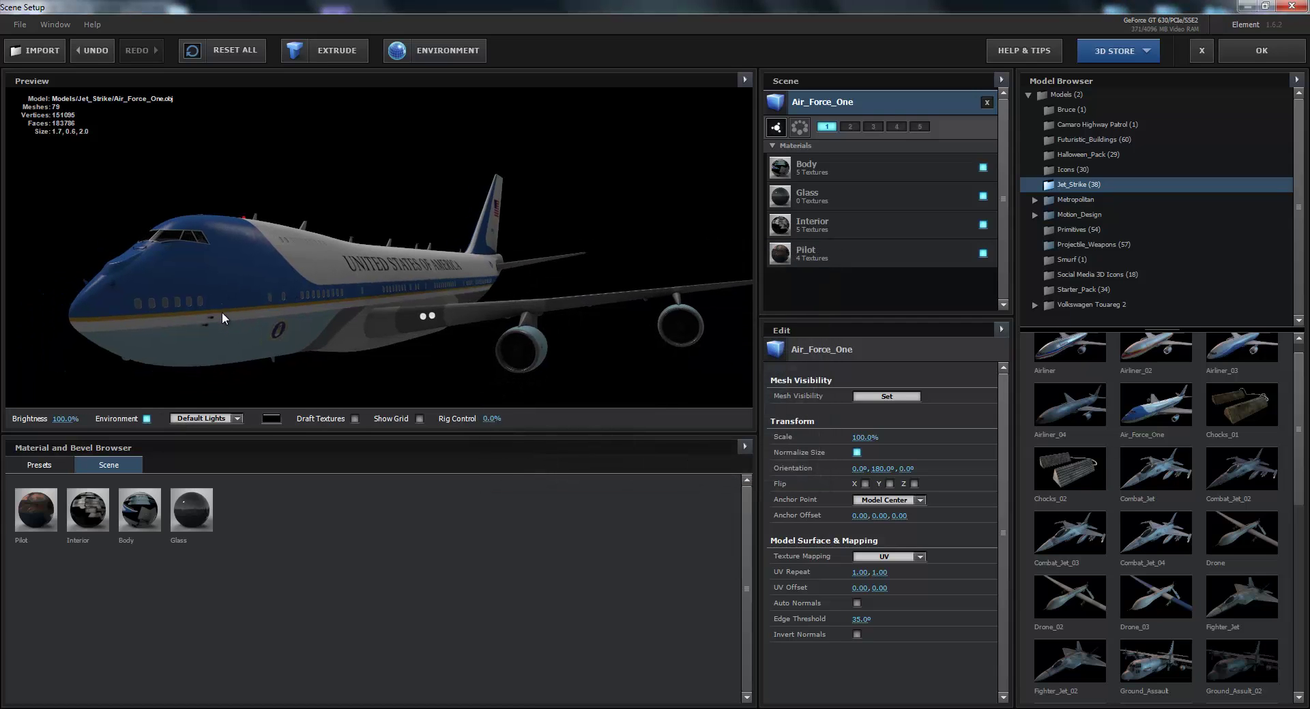
left_click(147, 419)
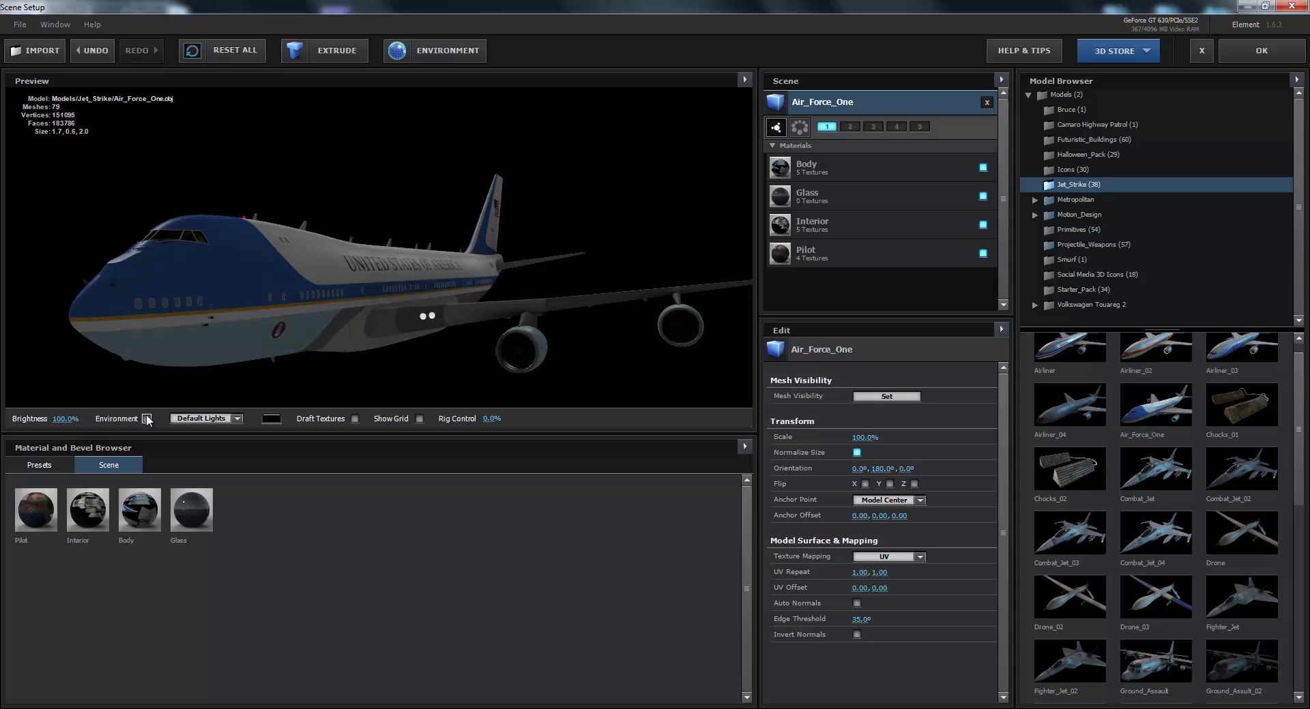
left_click(148, 419)
left_click_drag(364, 294, 363, 290)
- Switch the preview lighting to Cinema and check it on the aircraft
left_click(239, 419)
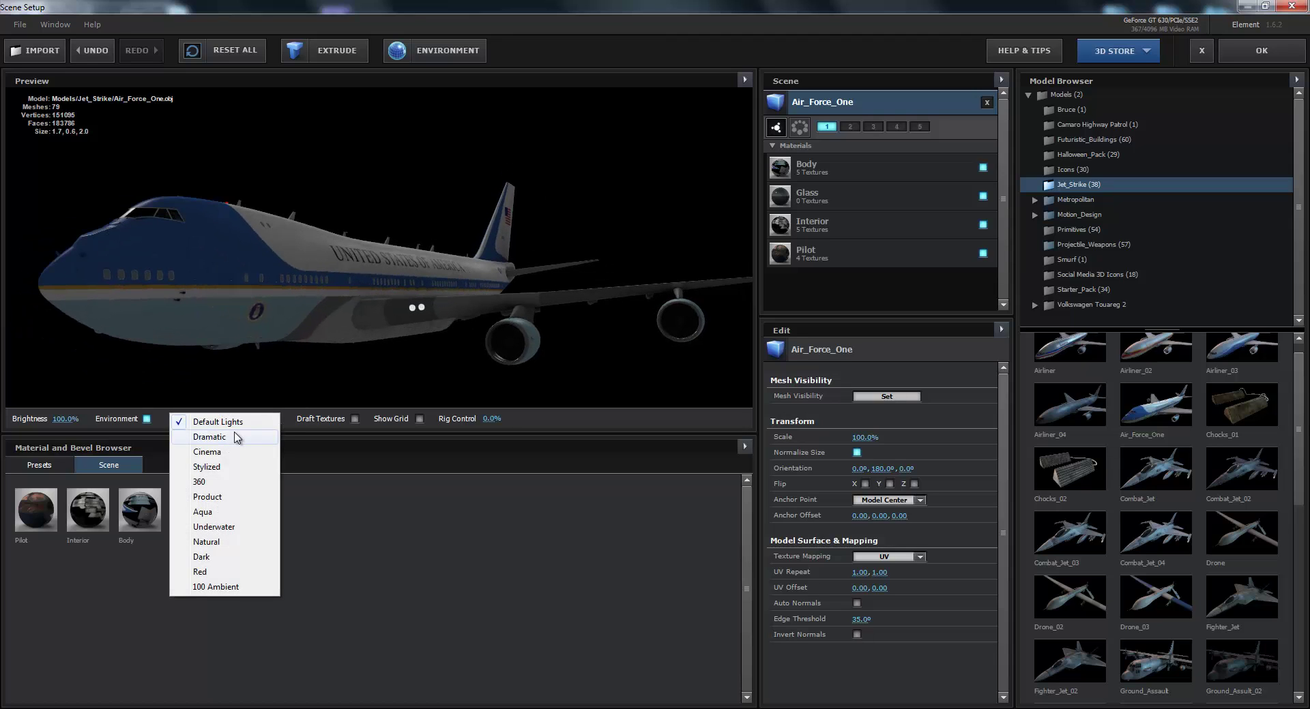
left_click(235, 457)
left_click_drag(271, 331, 269, 324)
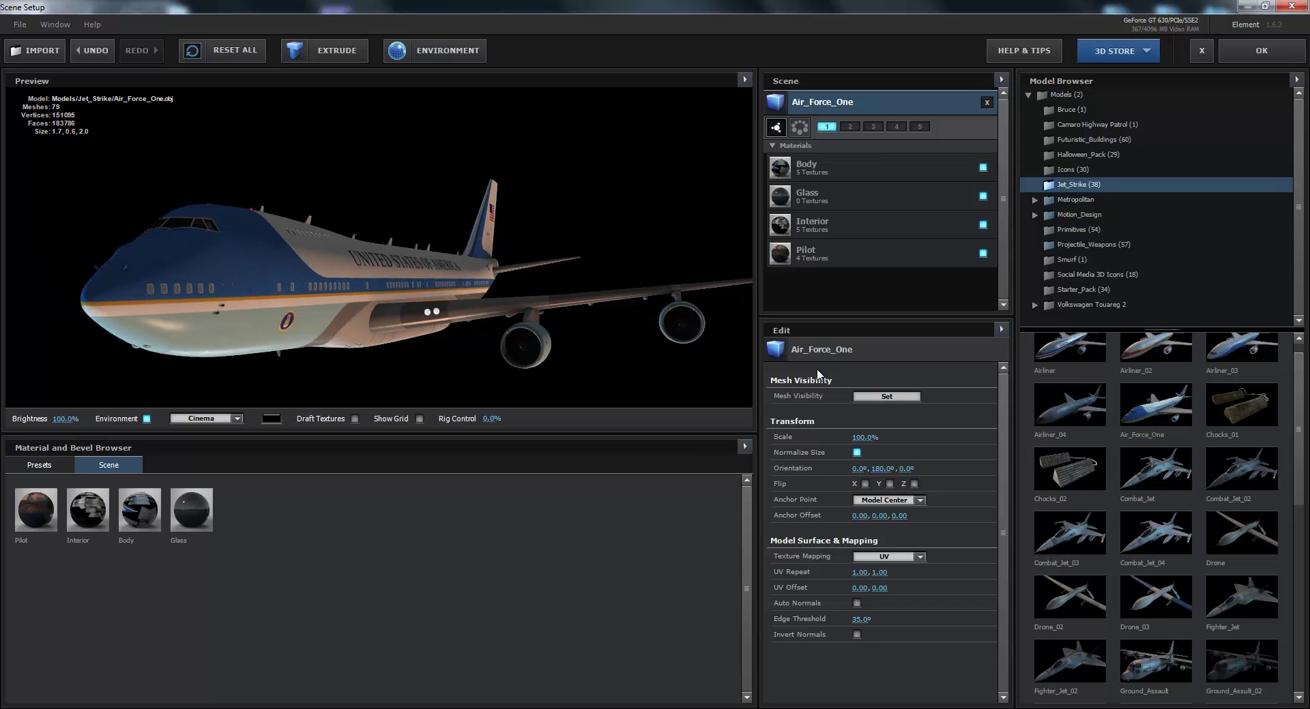
- Set the Body material's Diffuse to 2.00 and Specular to 3.23
left_click(794, 163)
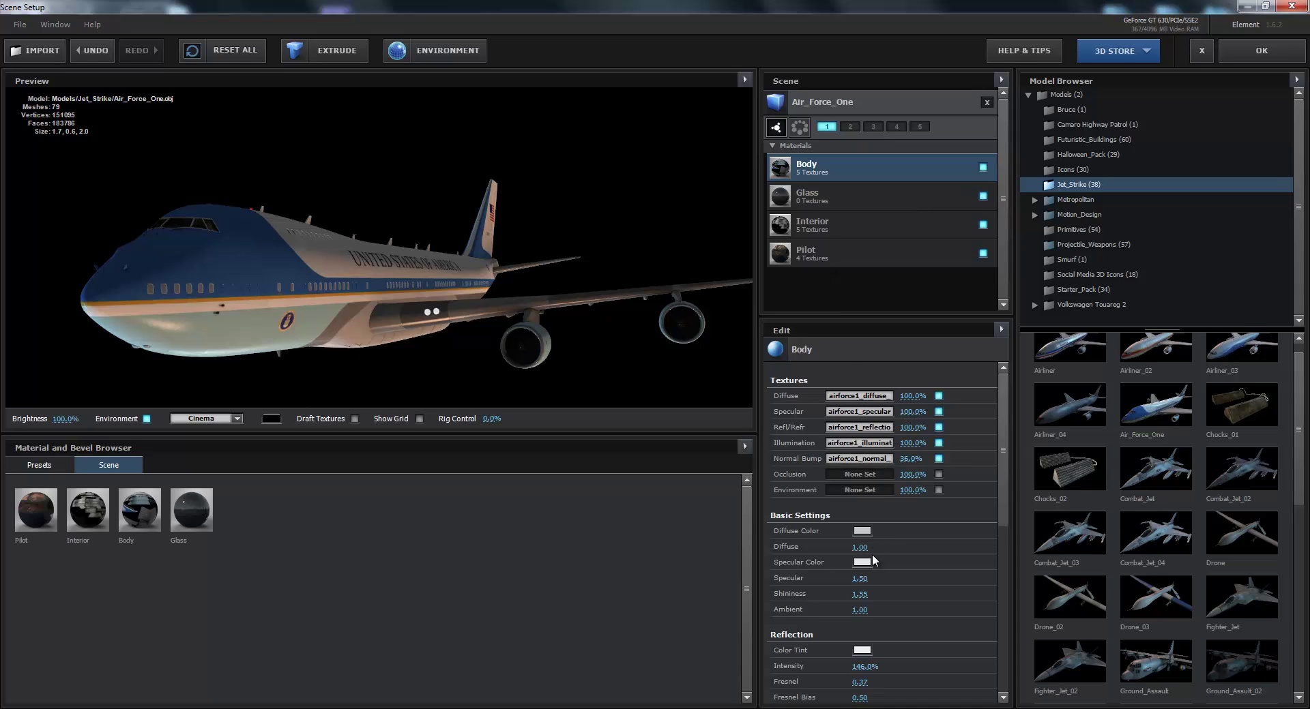
left_click_drag(1001, 513, 1000, 530)
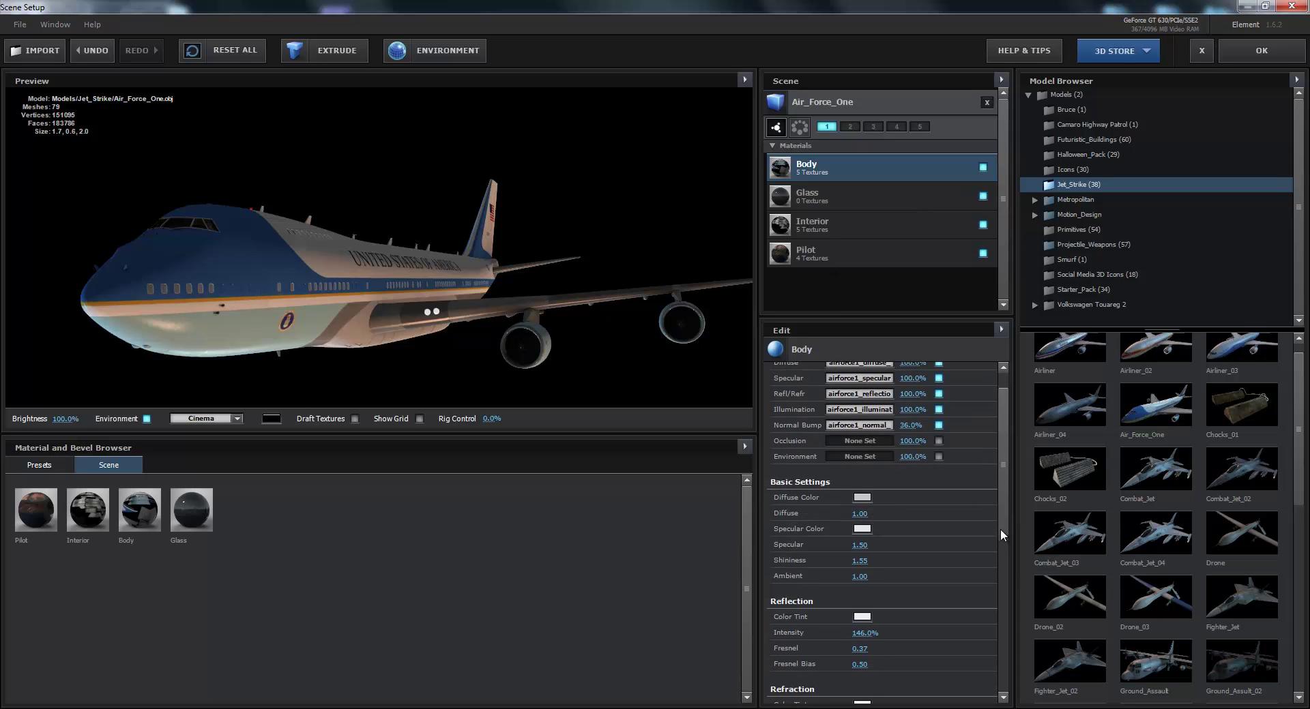
left_click_drag(862, 514, 923, 518)
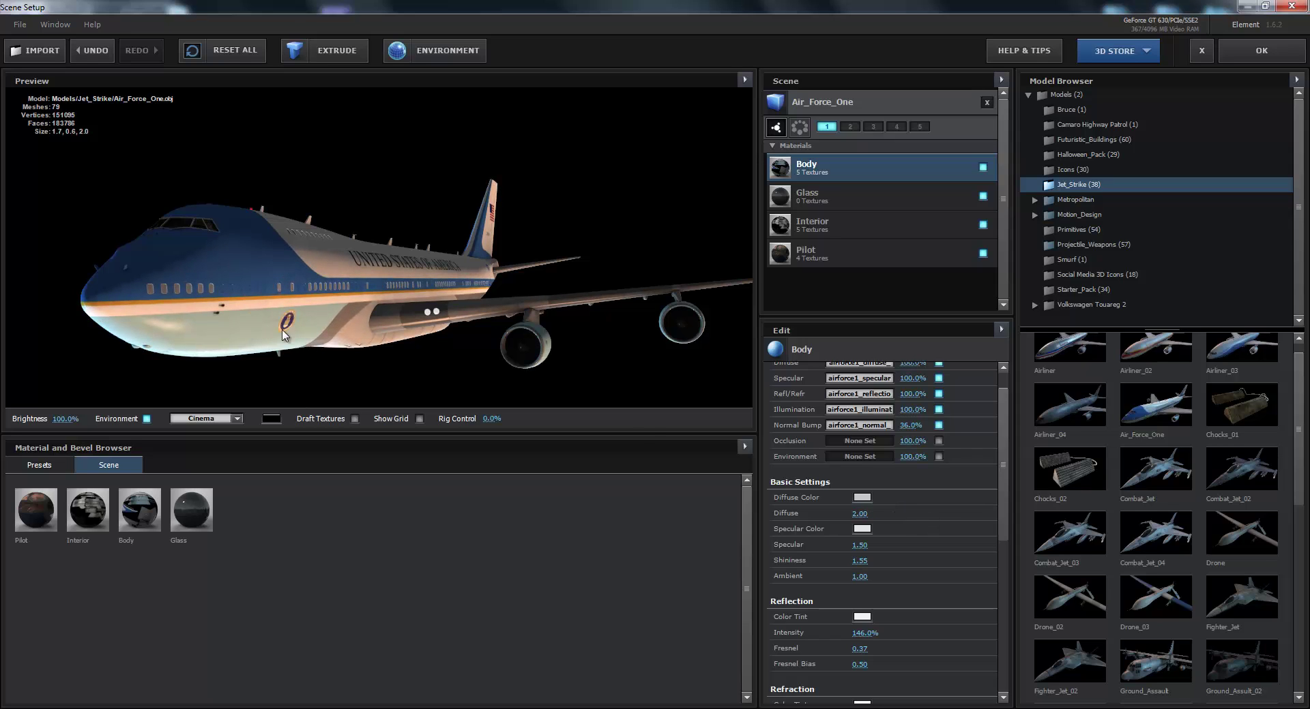
left_click_drag(860, 546, 914, 539)
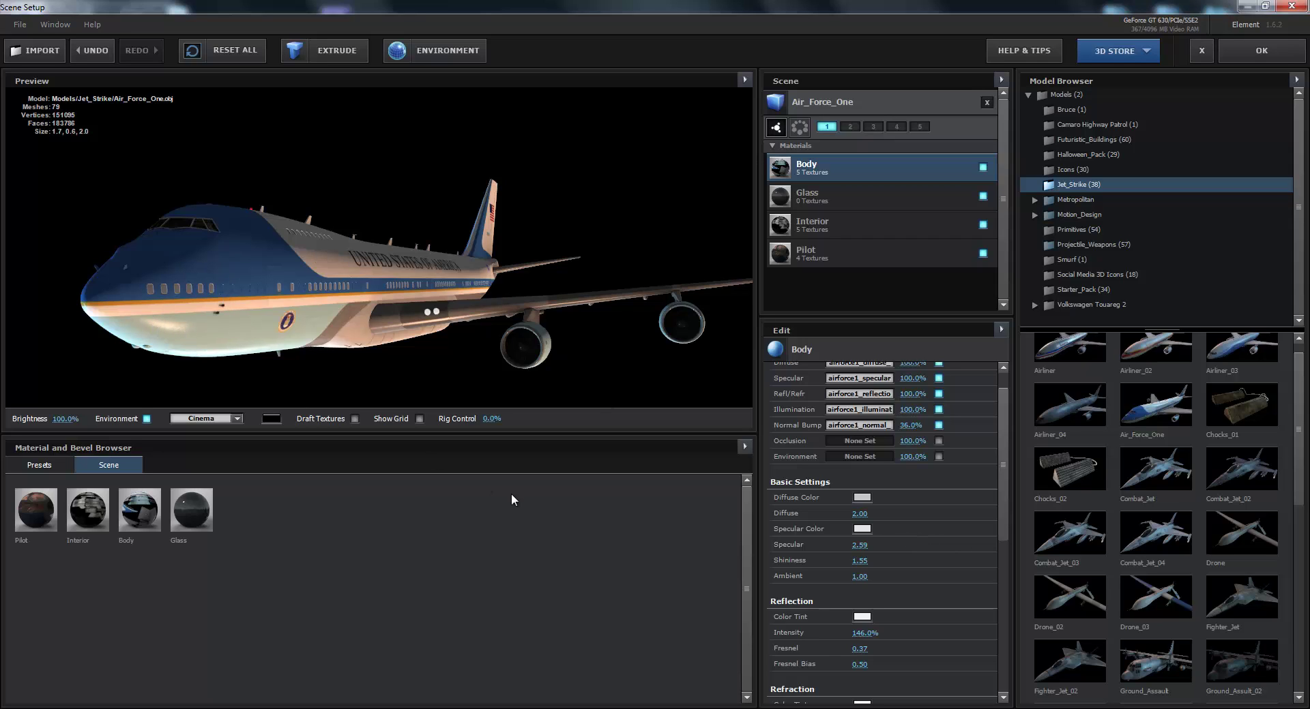
left_click_drag(858, 547, 900, 551)
left_click_drag(305, 306, 232, 305)
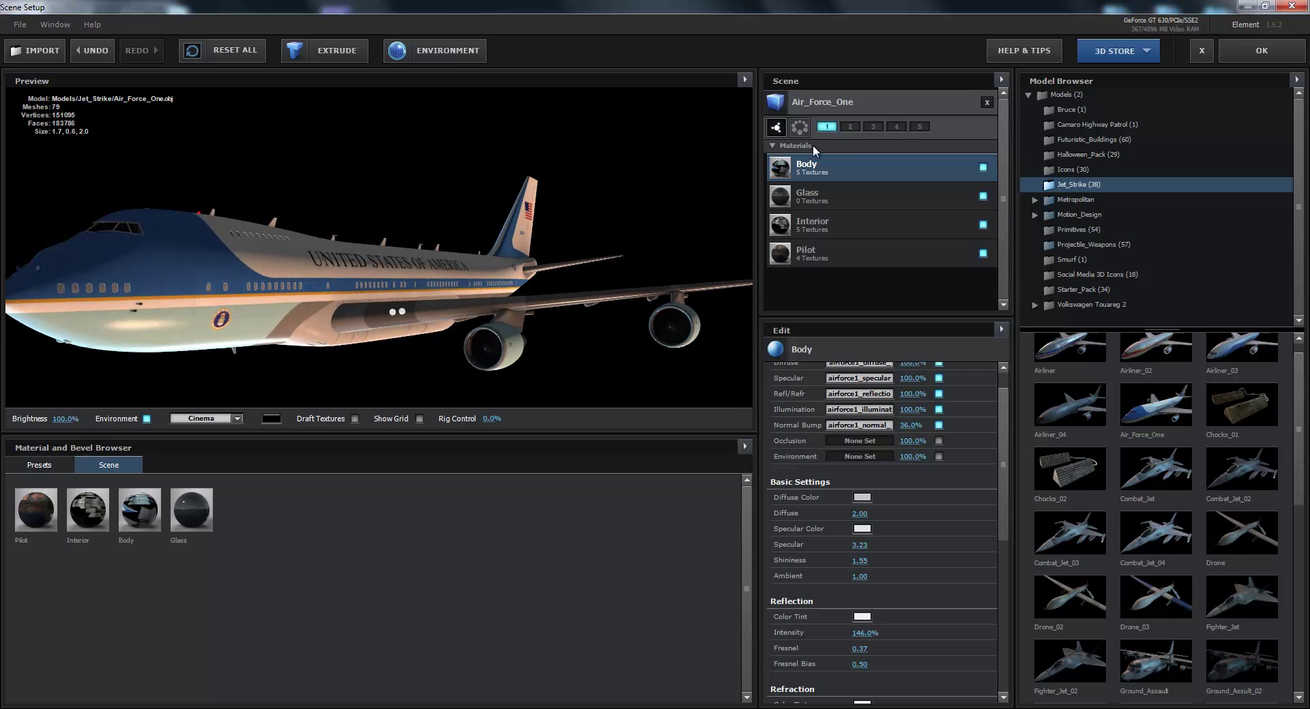
- Accept the scene setup and collapse the e3d layer's properties in the timeline
left_click(1250, 48)
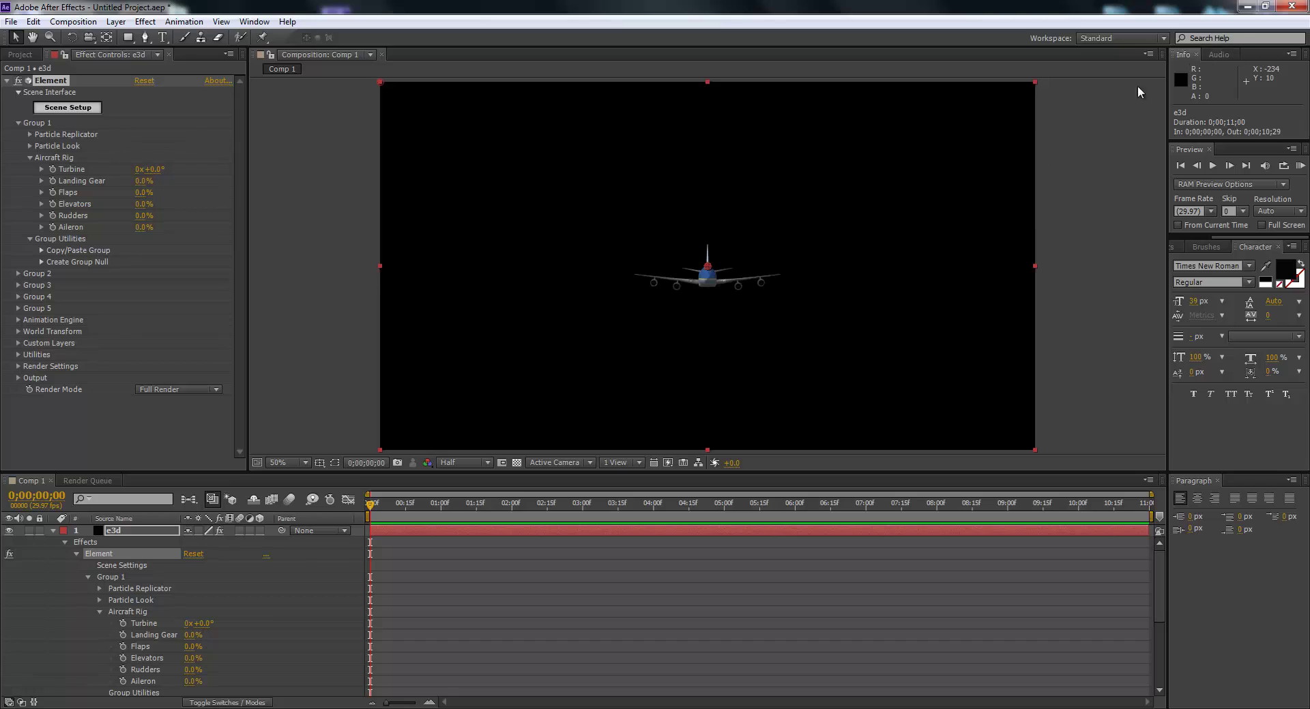
left_click(53, 531)
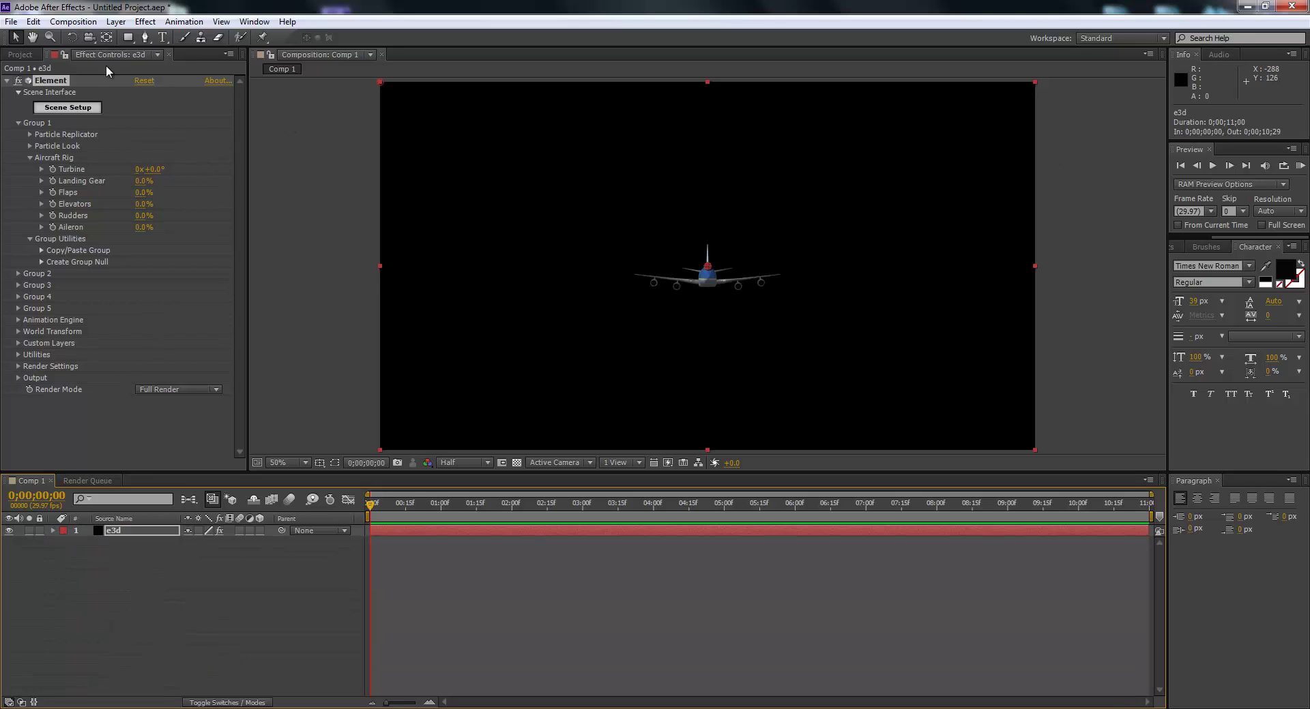
- Create a two-node camera layer with the 80mm preset
left_click(116, 22)
mouse_move(132, 40)
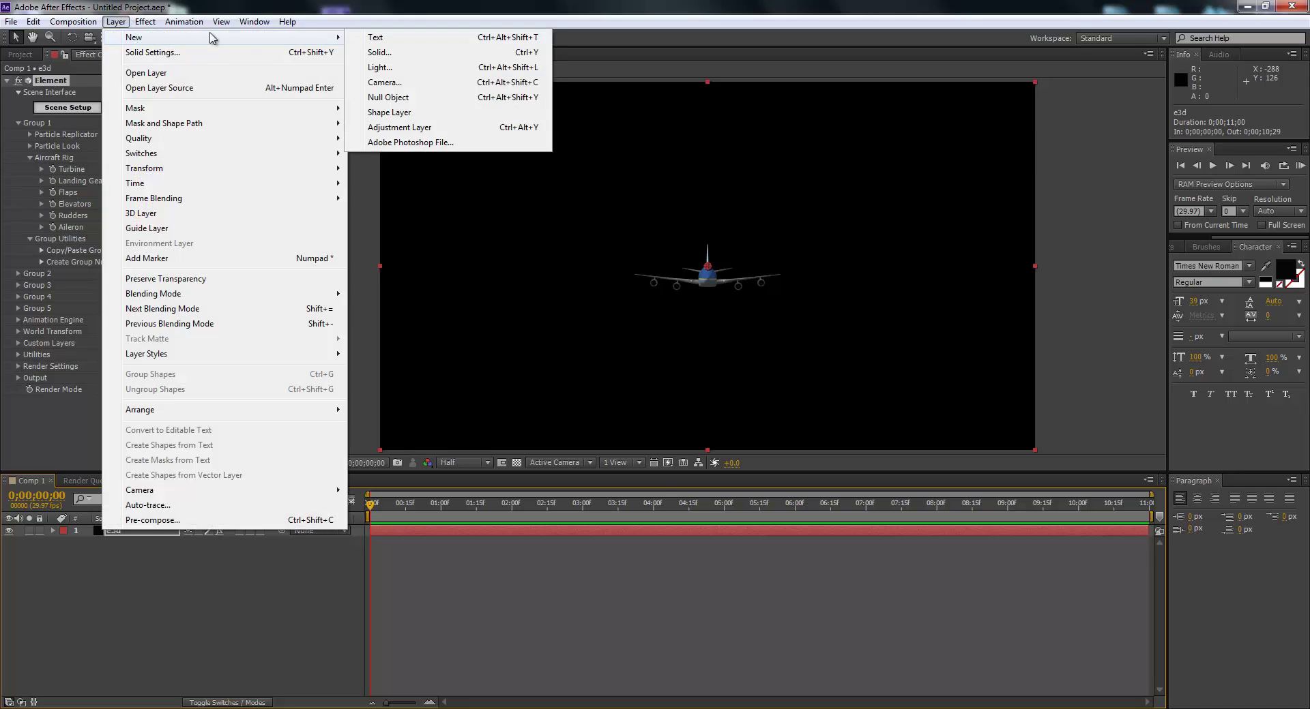
left_click(375, 83)
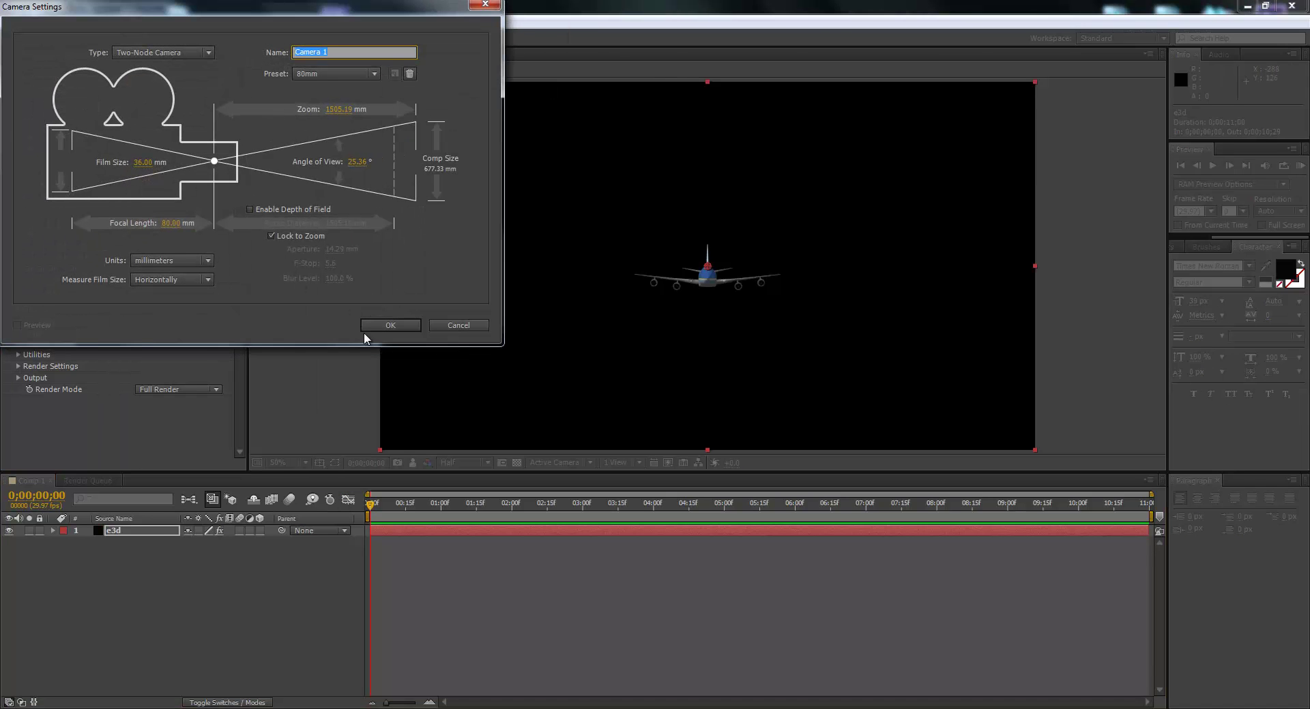
left_click(371, 75)
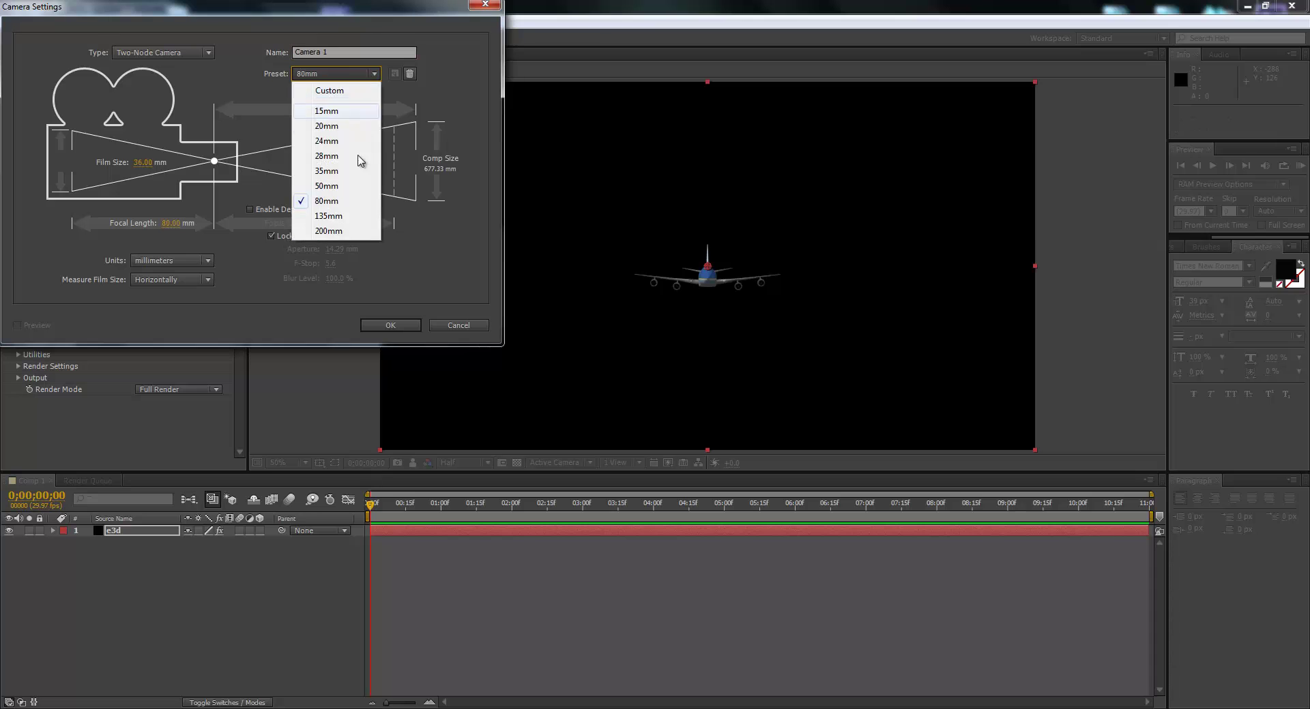
left_click(343, 202)
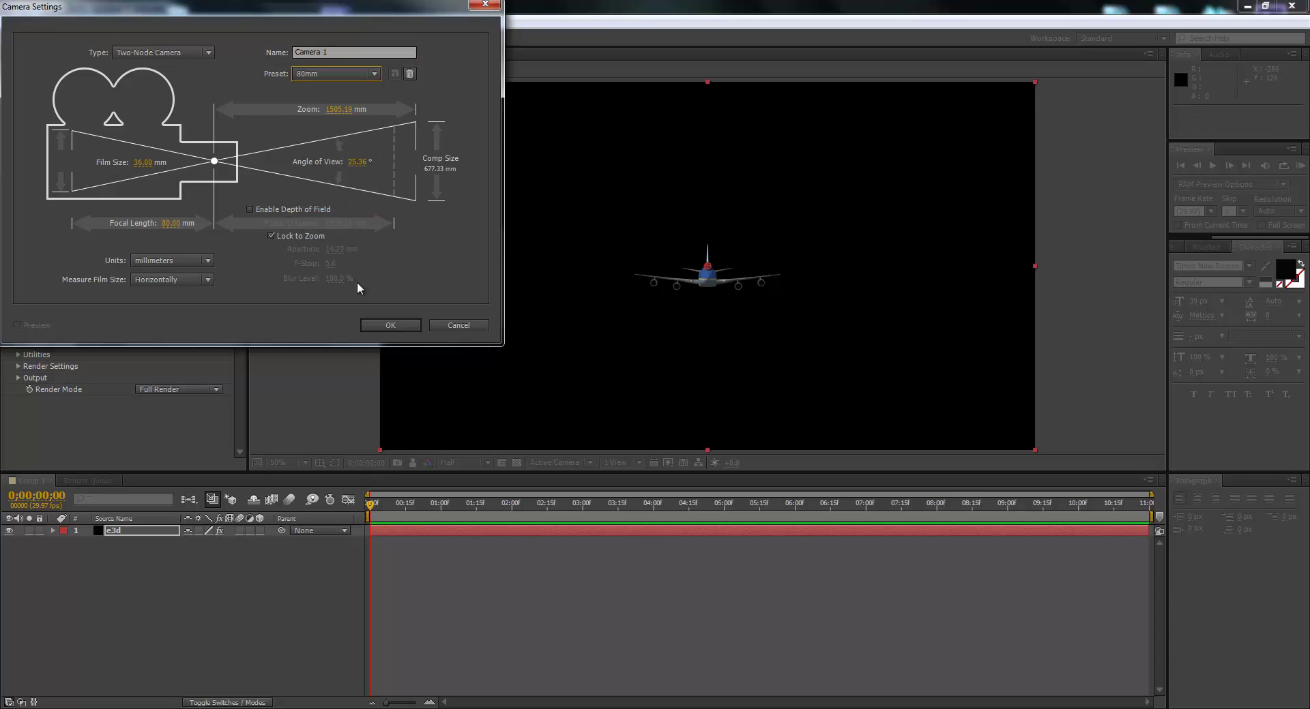
left_click(386, 325)
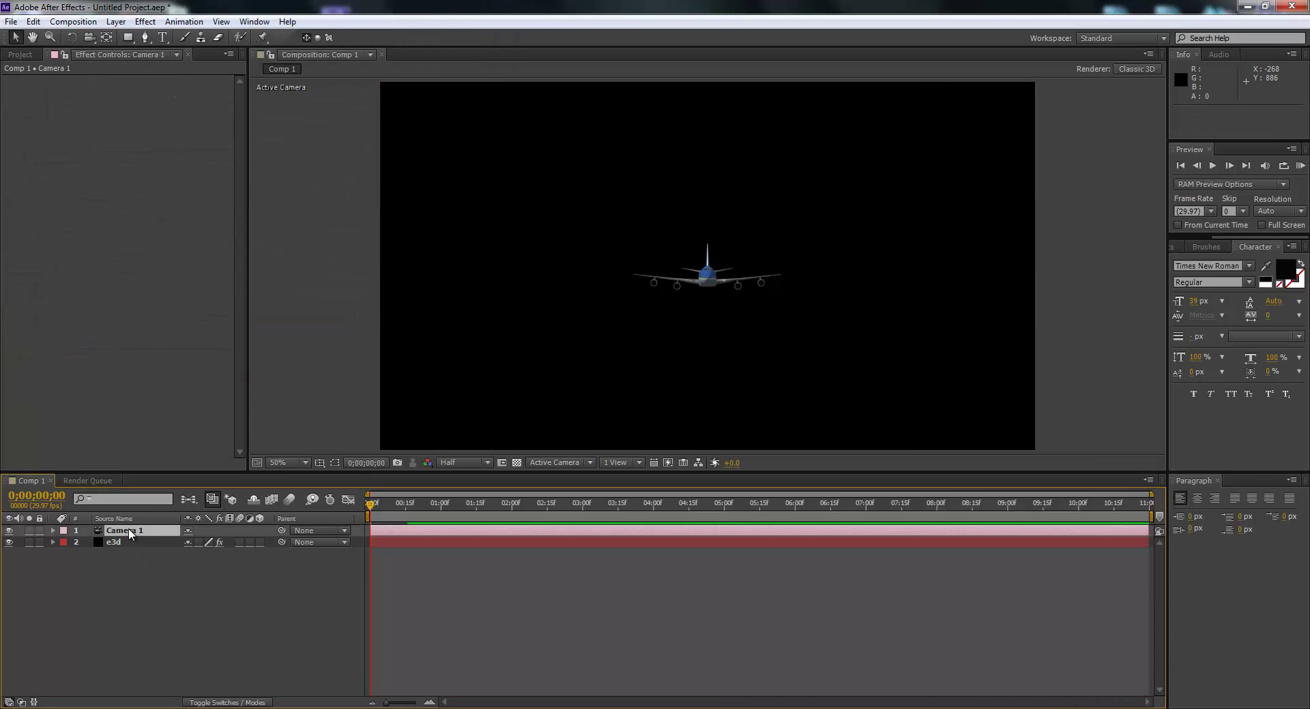
- Orbit and dolly Camera 1 to a close three-quarter front view of the aircraft, at about 498.5, 507.1, -923.9
left_click(93, 40)
left_click_drag(691, 283, 731, 292)
left_click_drag(726, 239, 727, 105)
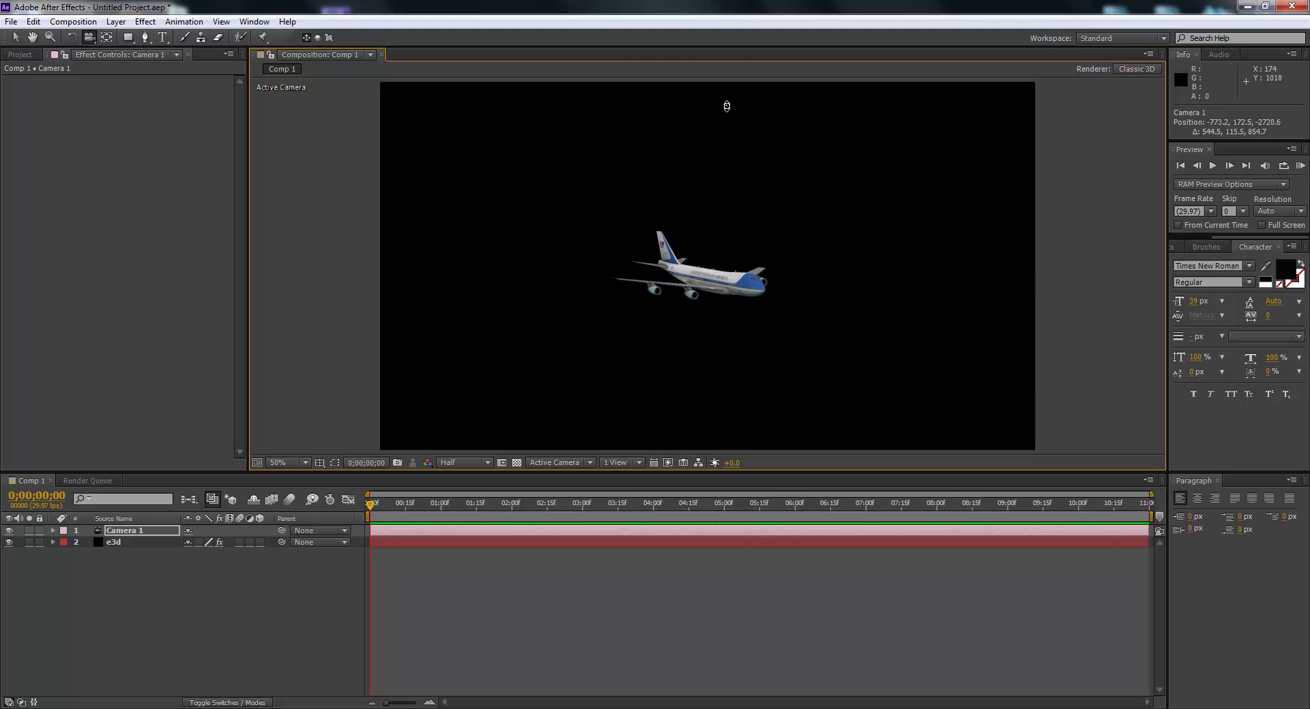
left_click_drag(710, 330, 673, 53)
left_click_drag(710, 213, 696, 82)
left_click_drag(749, 269, 716, 106)
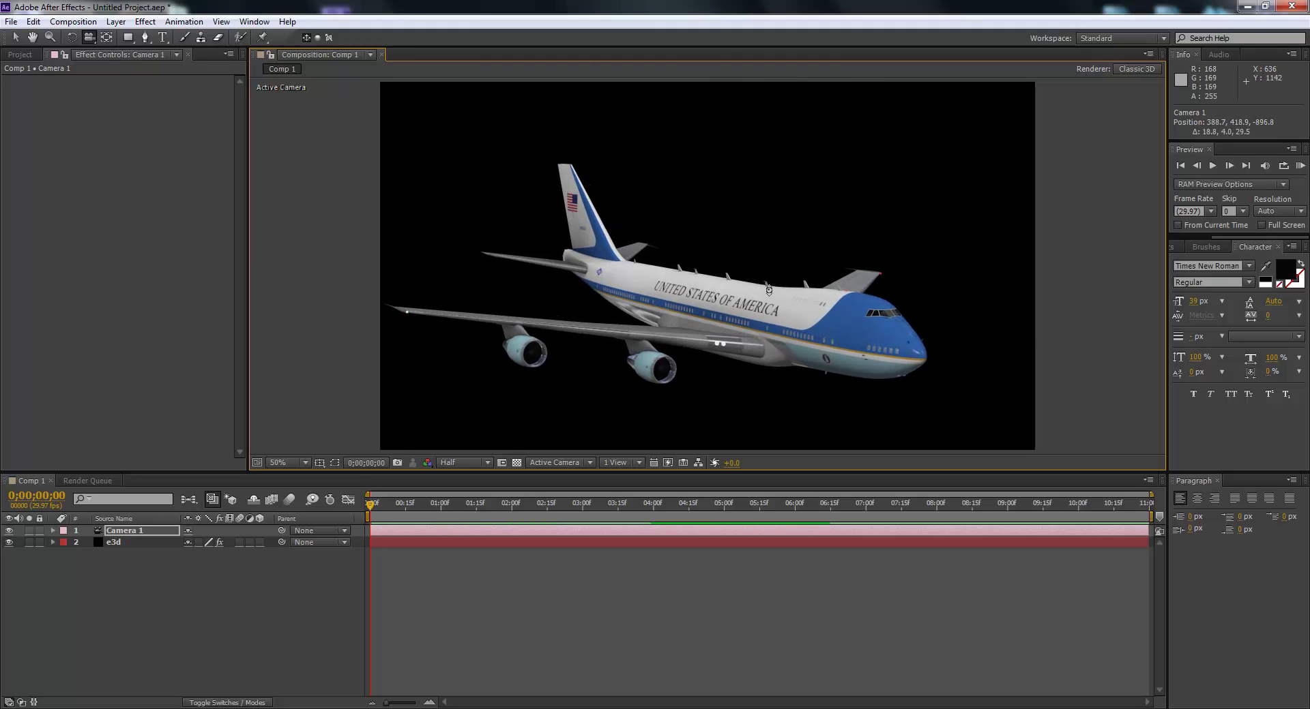
left_click_drag(769, 289, 815, 331)
left_click_drag(809, 326, 775, 333)
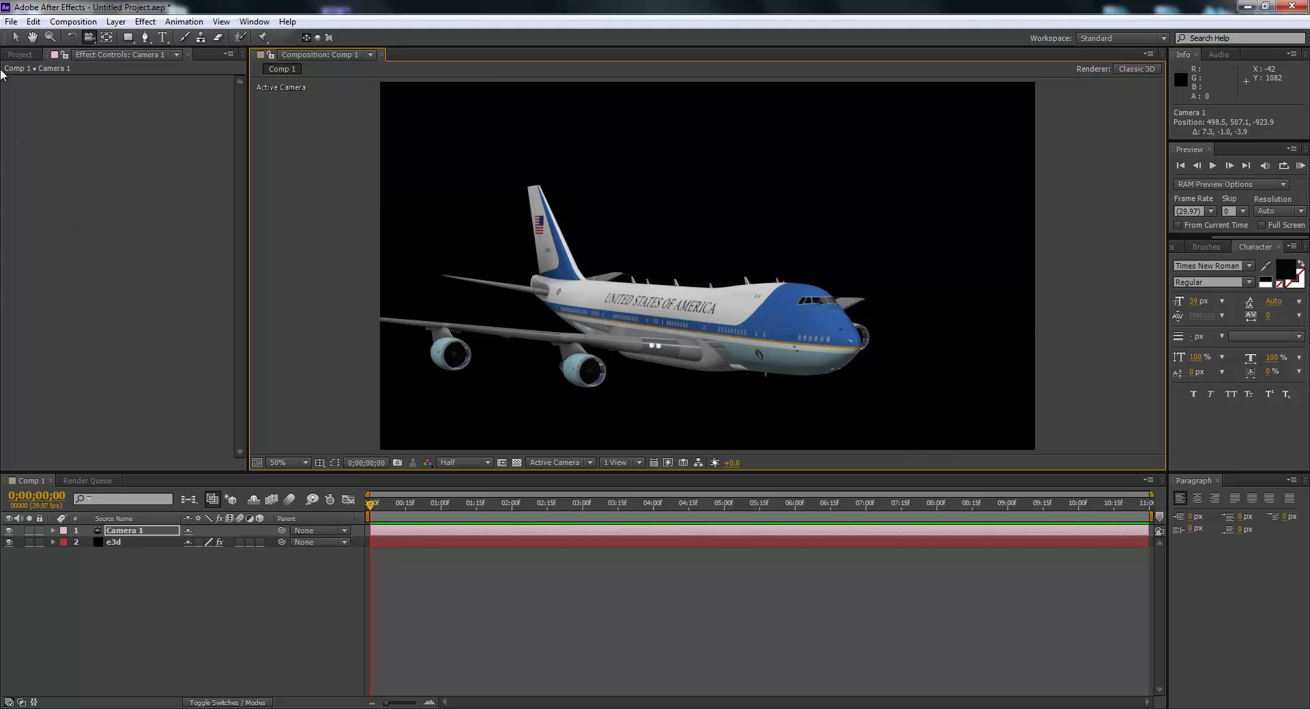
- Import the main cloud image from Jet_Strike_Resources and add it to Comp 1 beneath the e3d layer
left_click(20, 54)
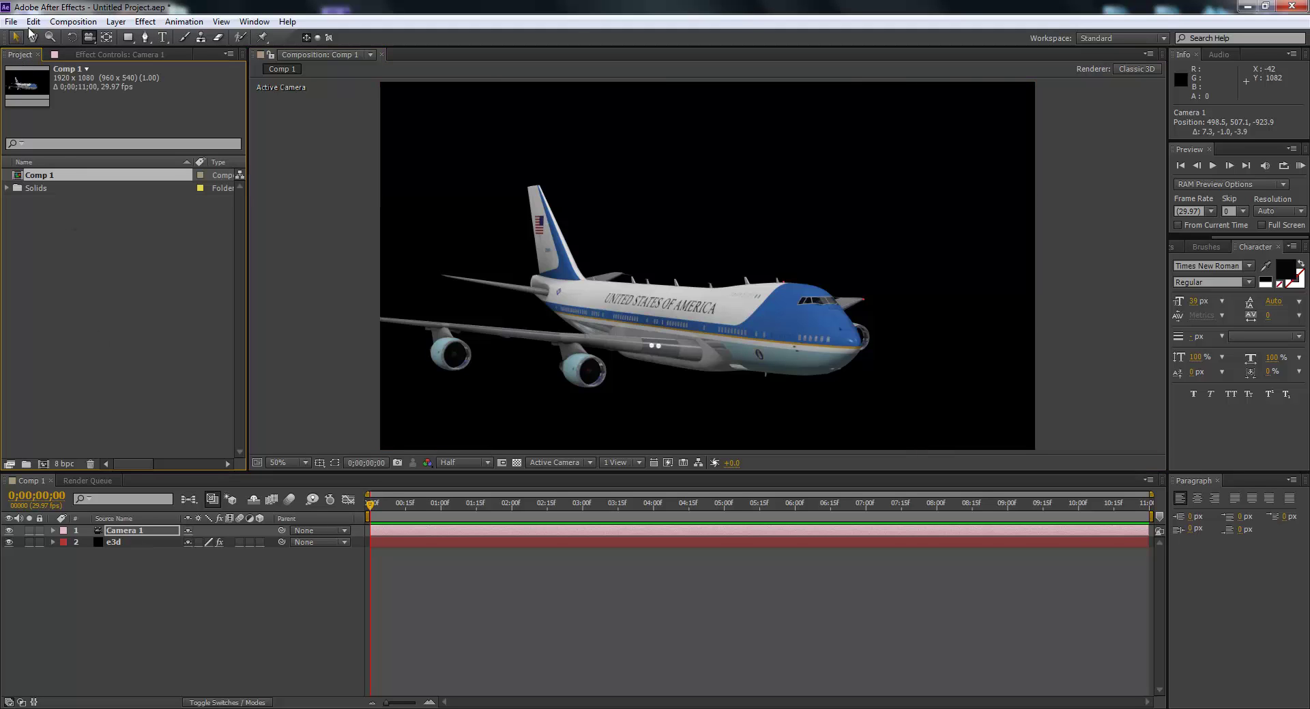
left_click(11, 21)
mouse_move(99, 205)
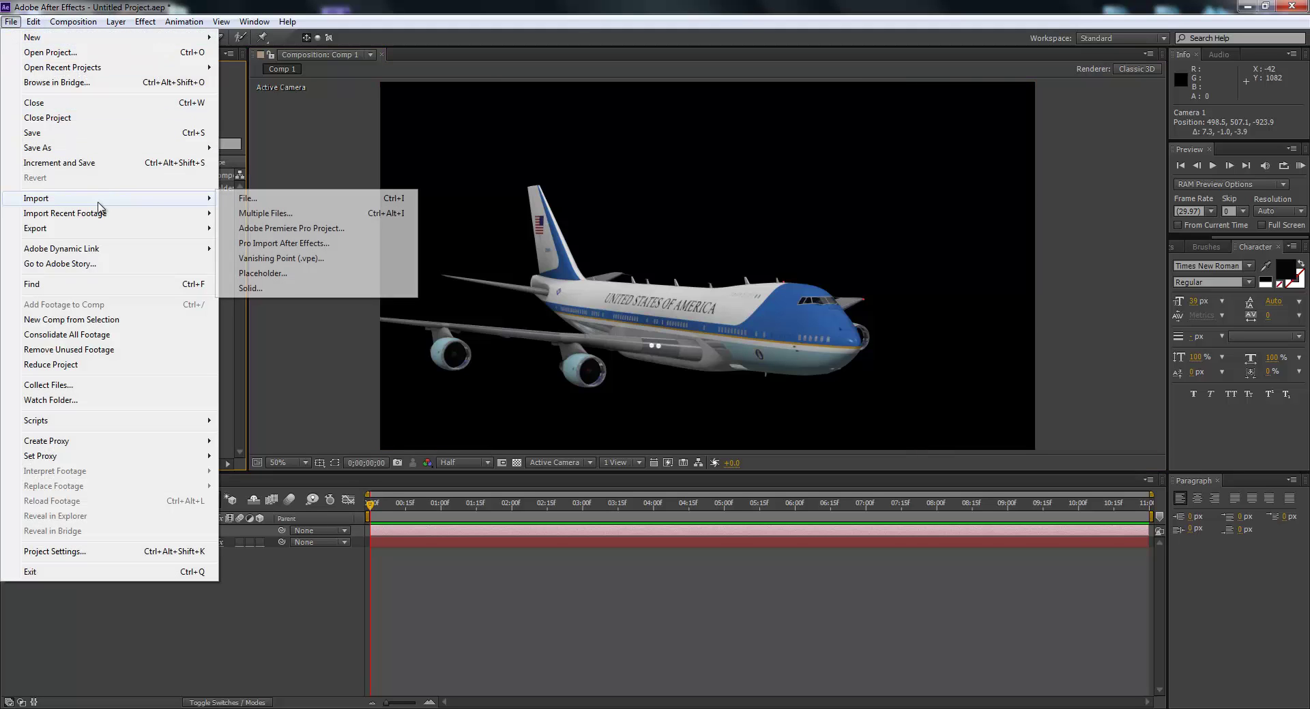
left_click(379, 199)
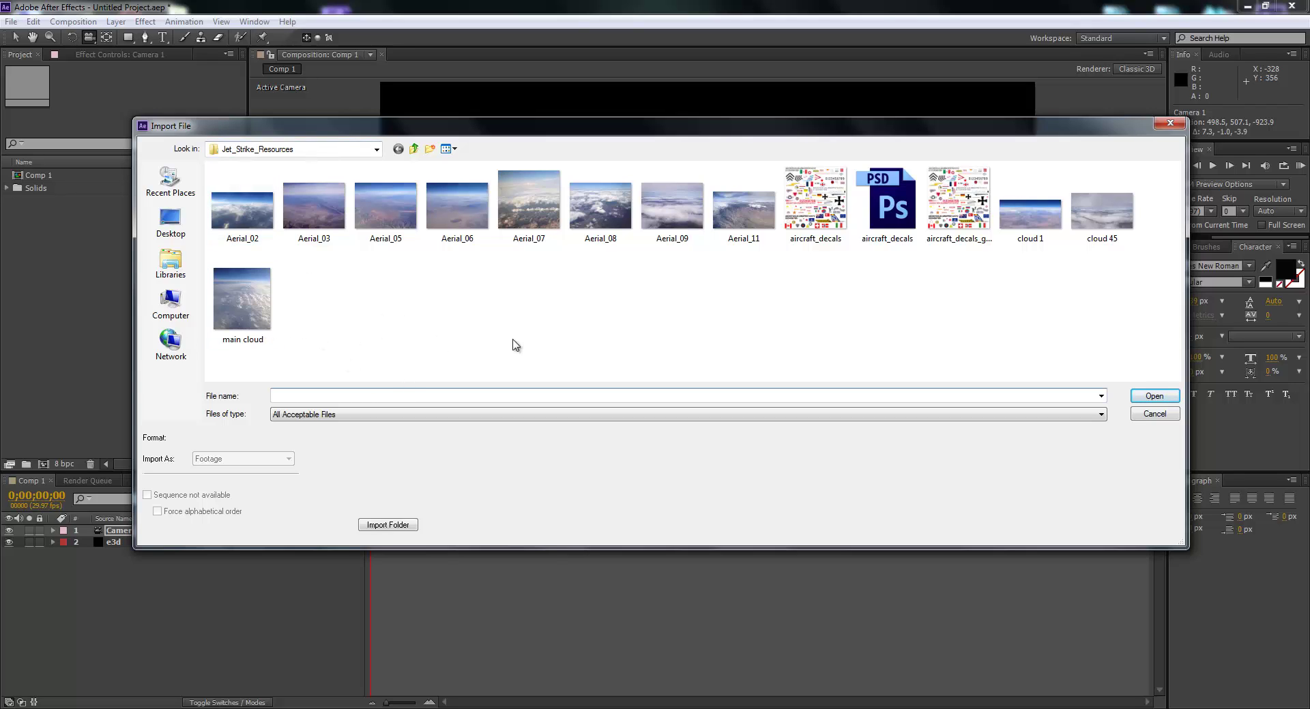
double_click(247, 310)
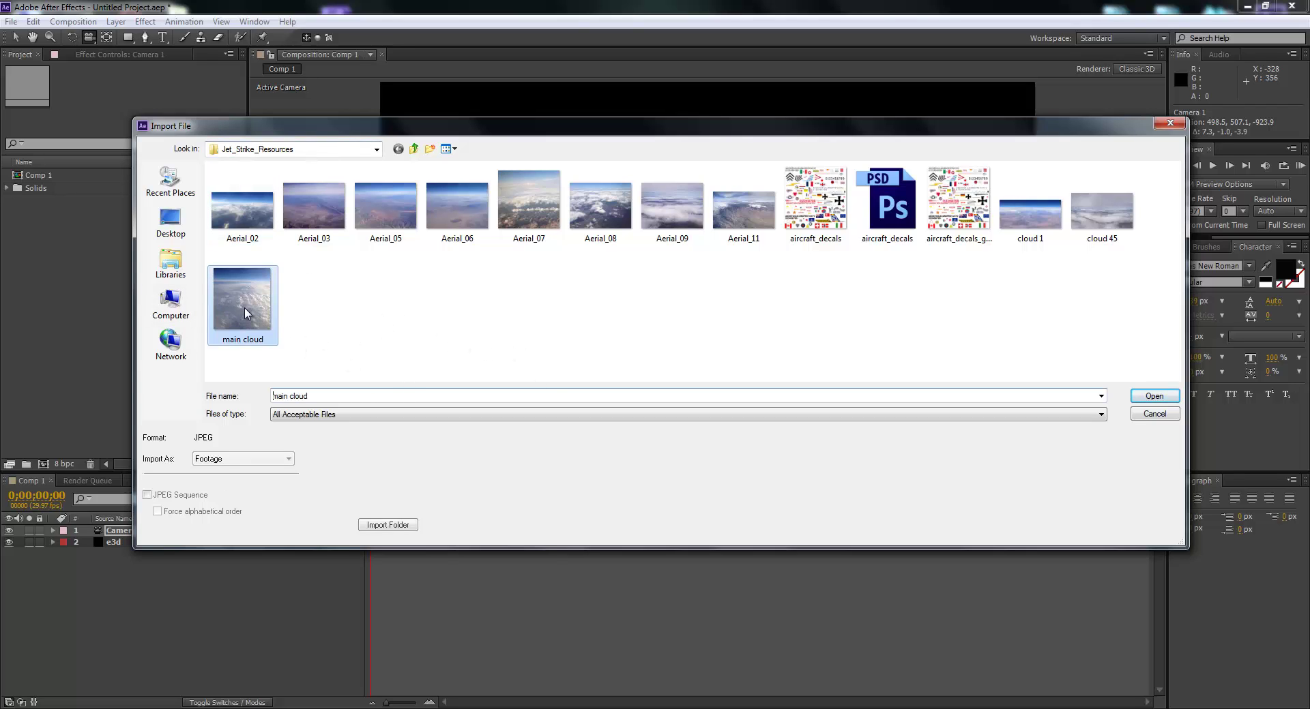
left_click_drag(67, 191, 109, 546)
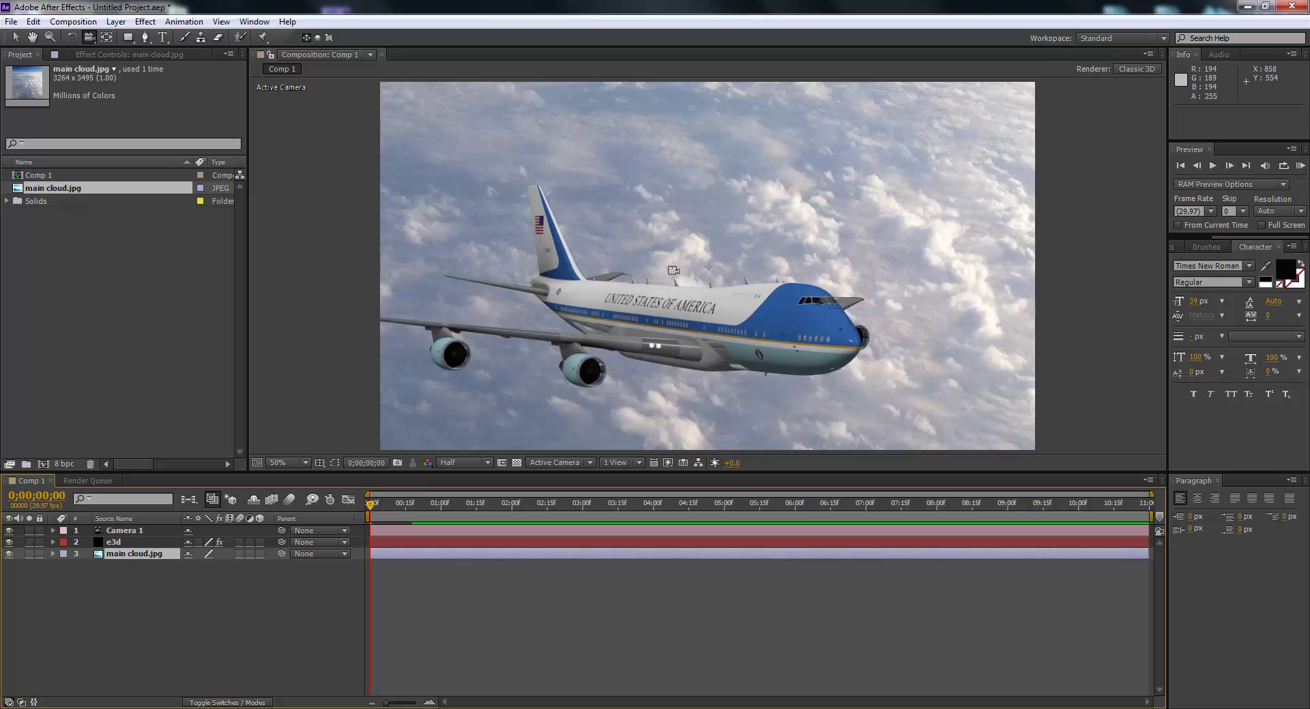
- Make the main cloud.jpg layer 3D and scale it down to 9.0%
scroll(622, 263, "down", 1)
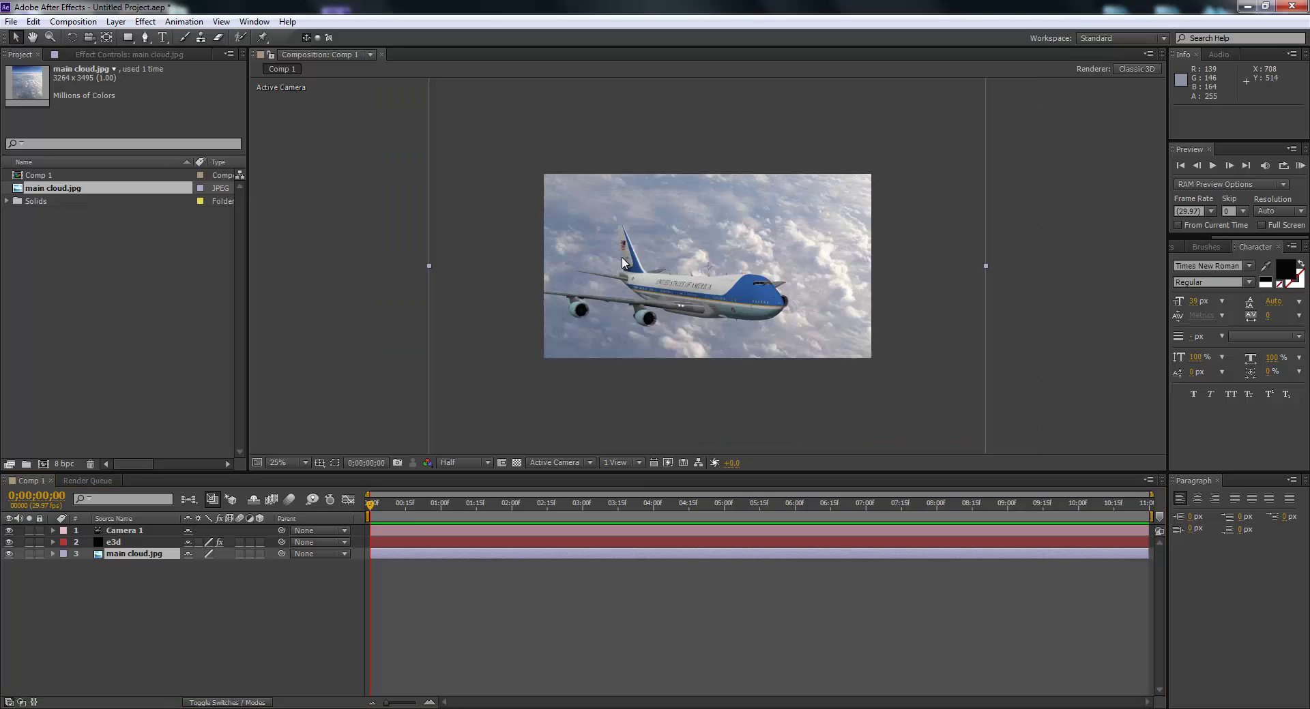
scroll(641, 225, "down", 1)
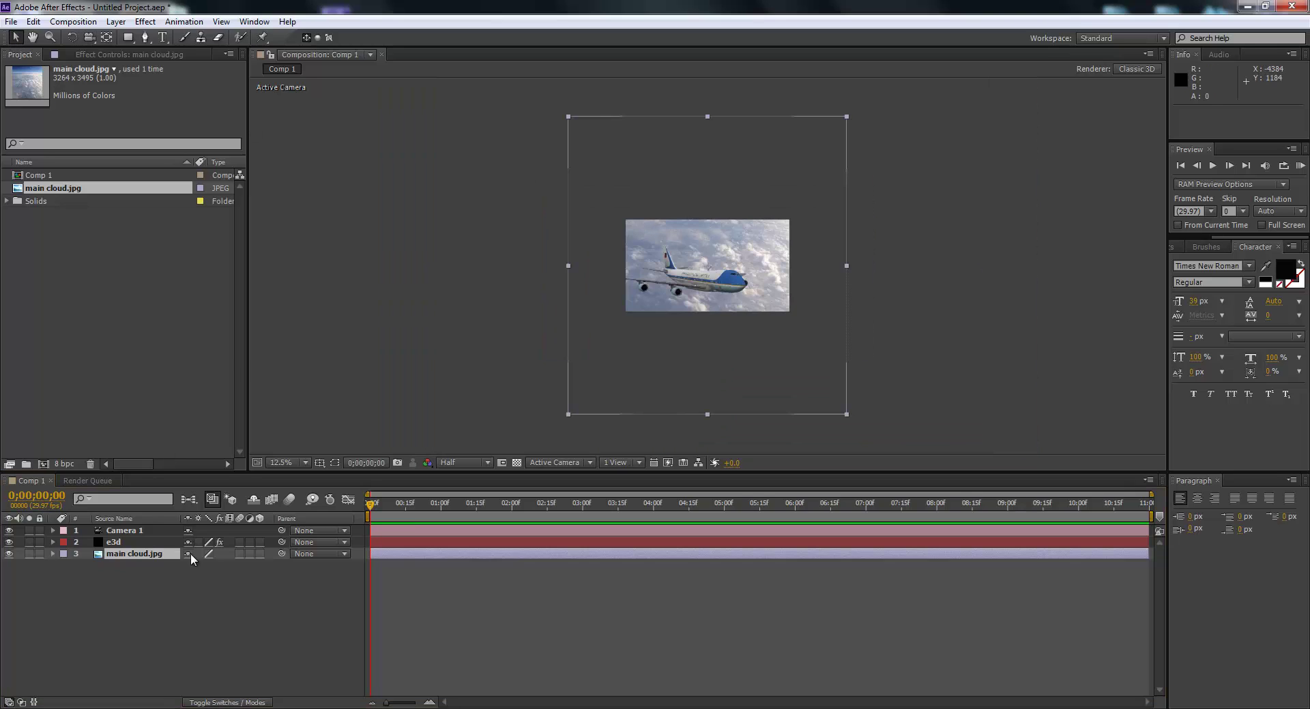
left_click(260, 554)
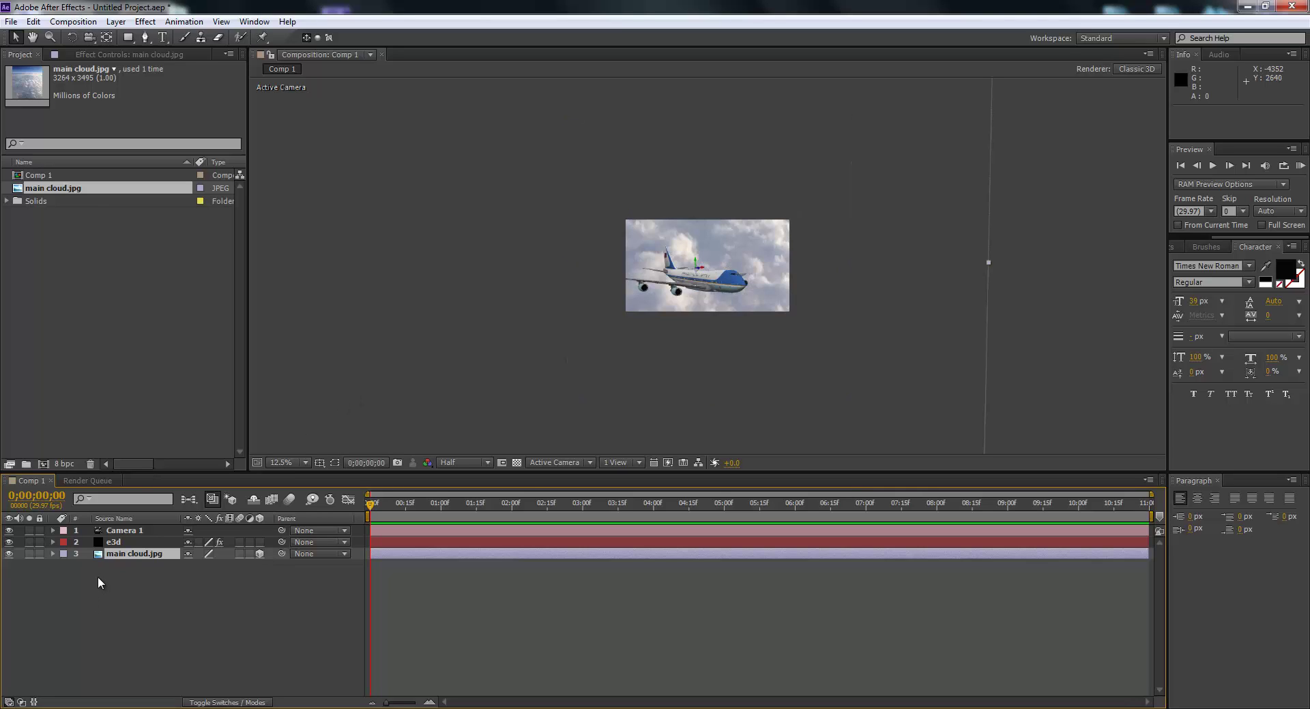
key("s")
left_click_drag(249, 565, 183, 557)
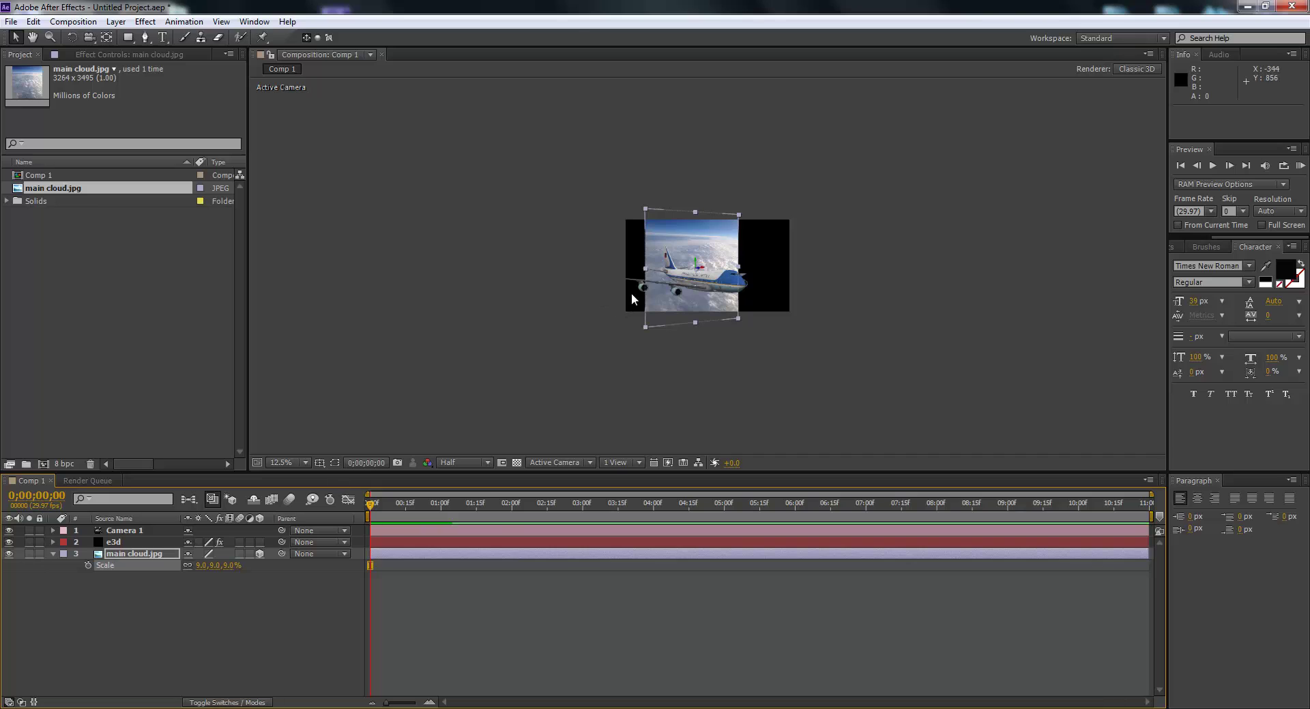
- Move the cloud image back in depth behind the aircraft, to about 1774.8, 580.5, 1362.8
left_click_drag(677, 252, 698, 256)
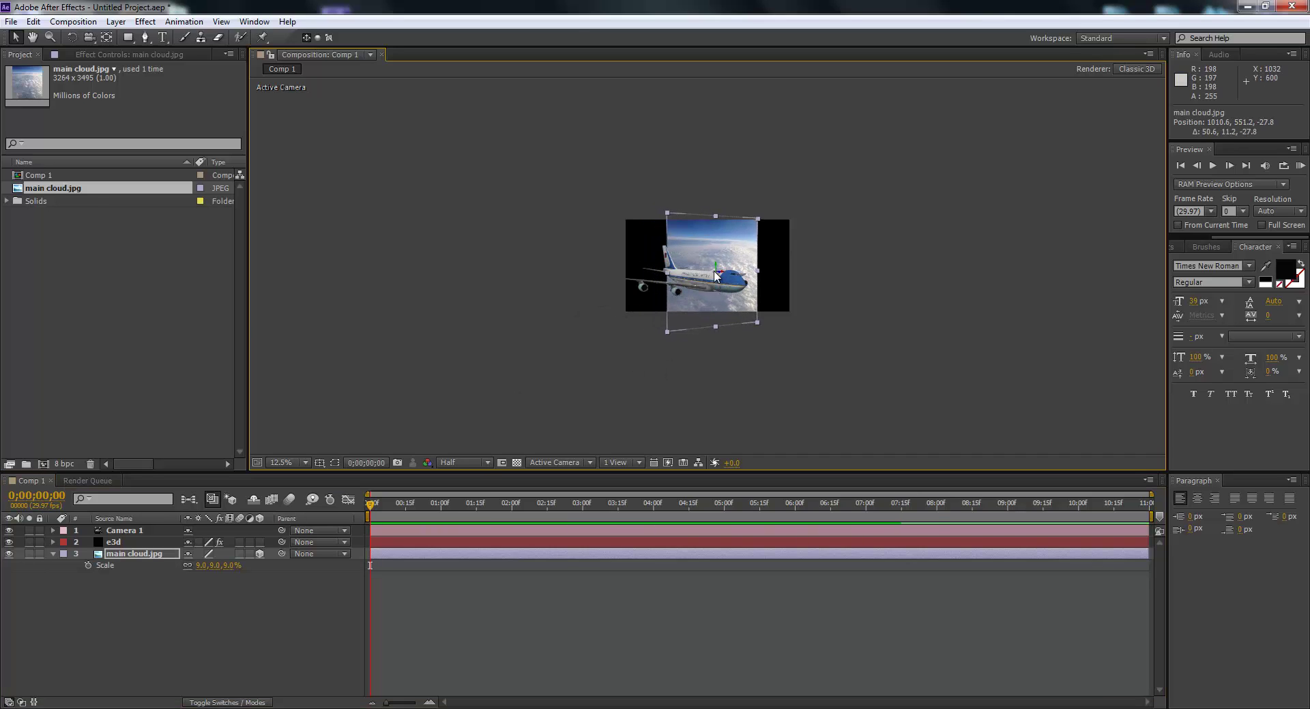
left_click_drag(721, 277, 598, 69)
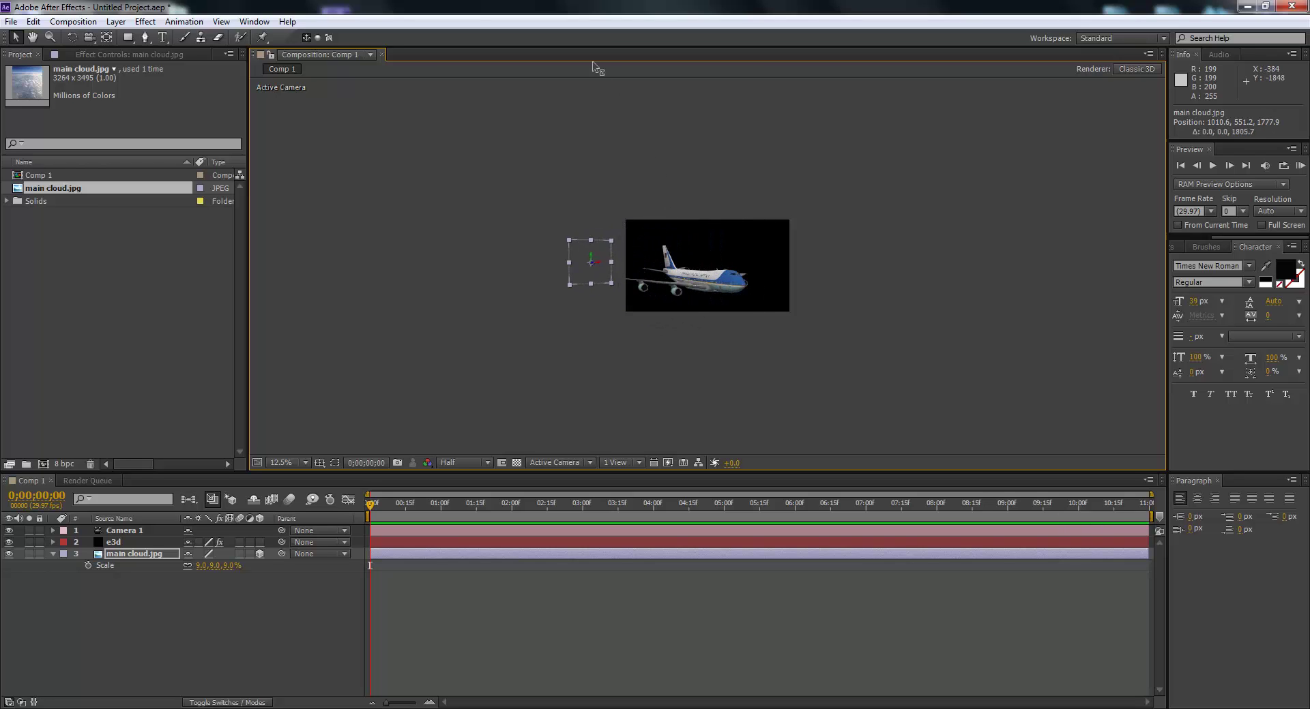
left_click_drag(588, 276, 709, 276)
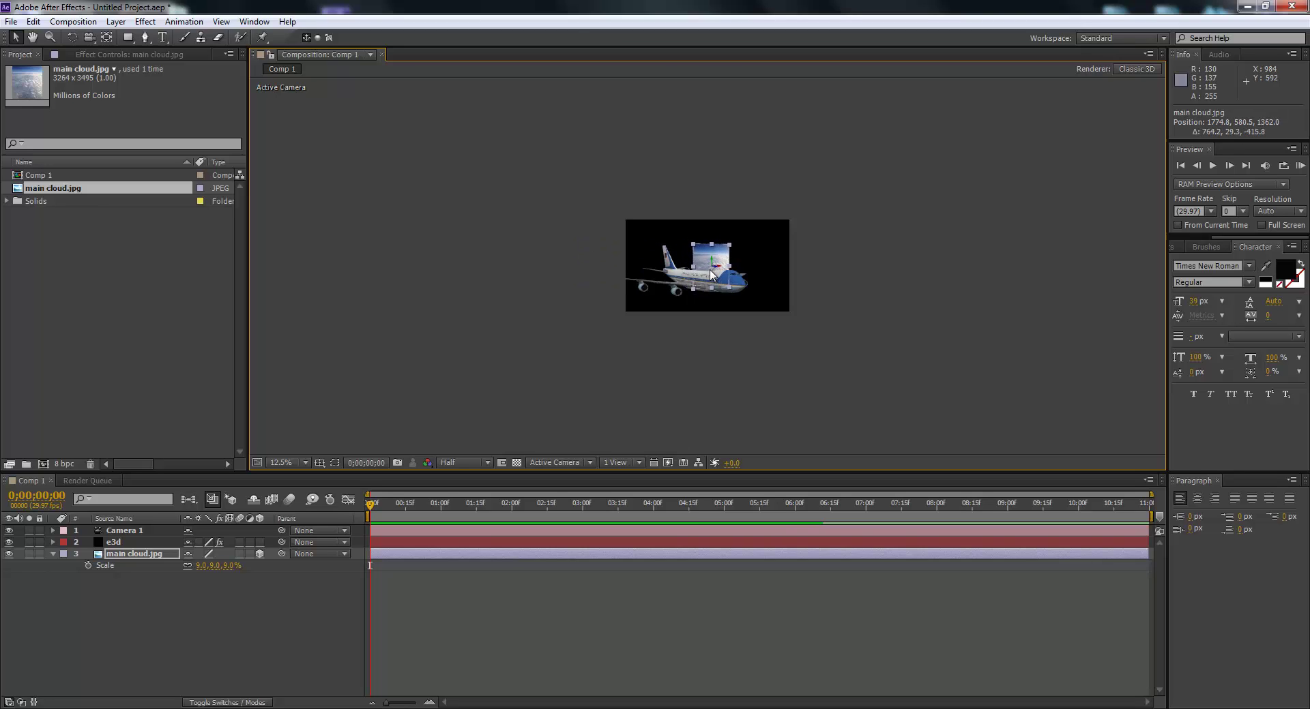
- Push the cloud image further back and stretch it to about 63.6% by 28.5% so it fills the frame, then collapse its properties
key("period")
key("period")
key("period")
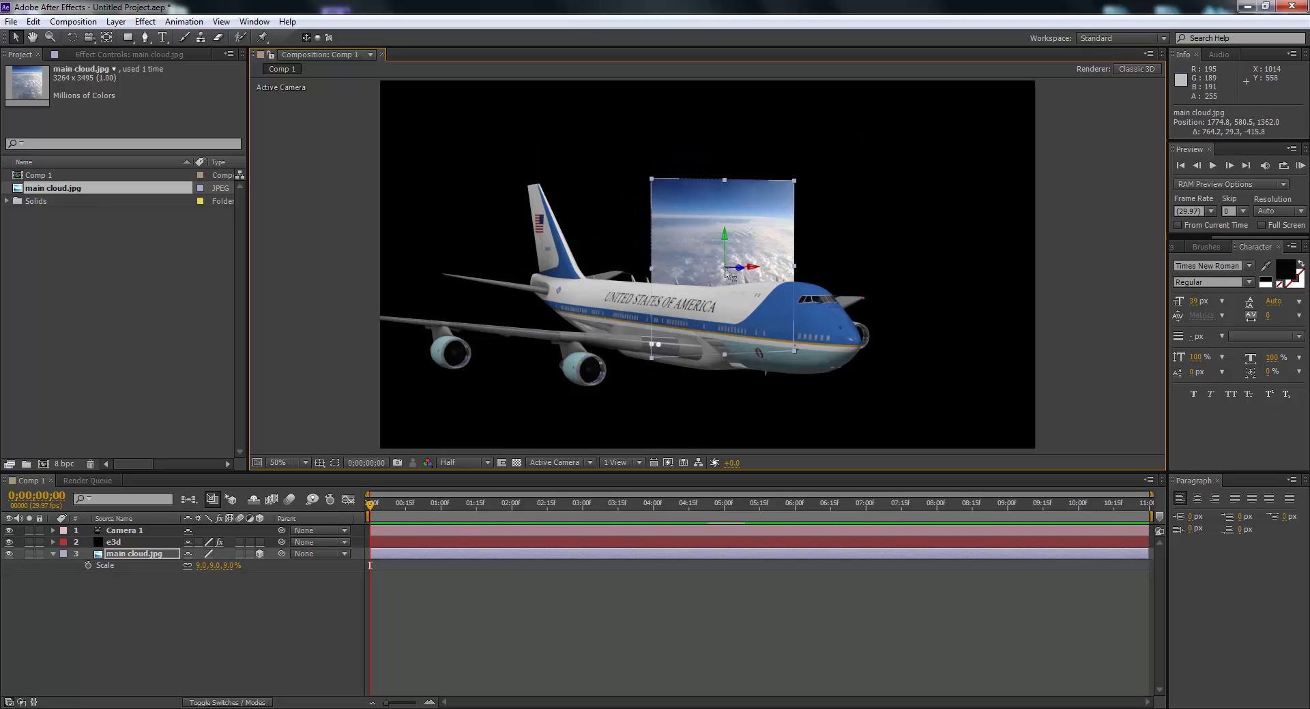
left_click_drag(727, 272, 478, 2)
left_click_drag(557, 240, 532, 161)
key("comma")
left_click_drag(846, 268, 862, 292)
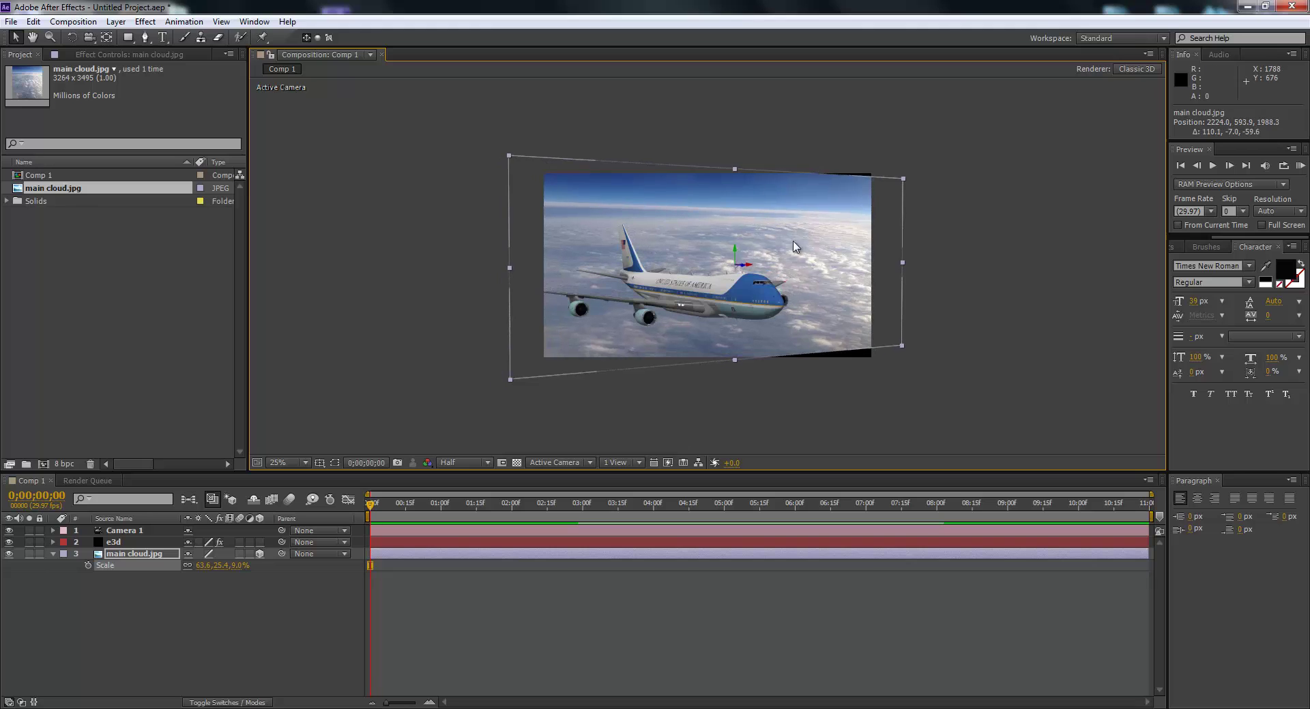
left_click_drag(734, 169, 734, 157)
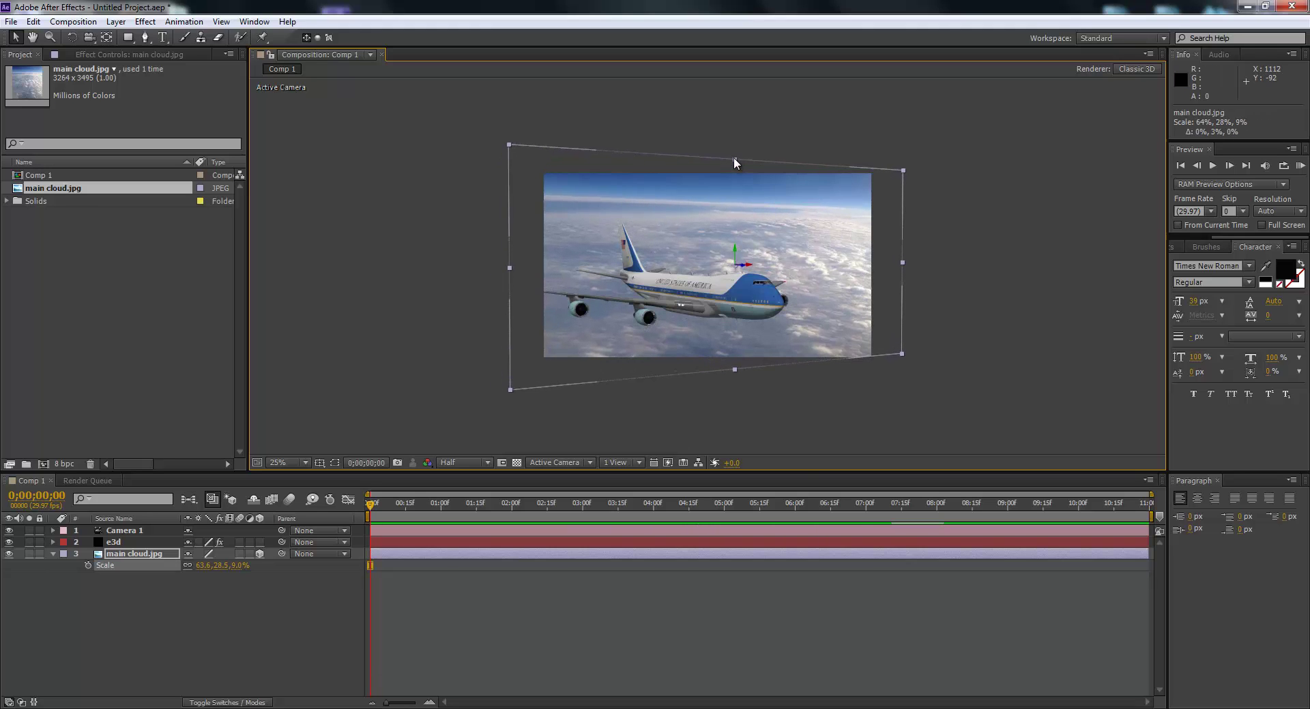
key(".")
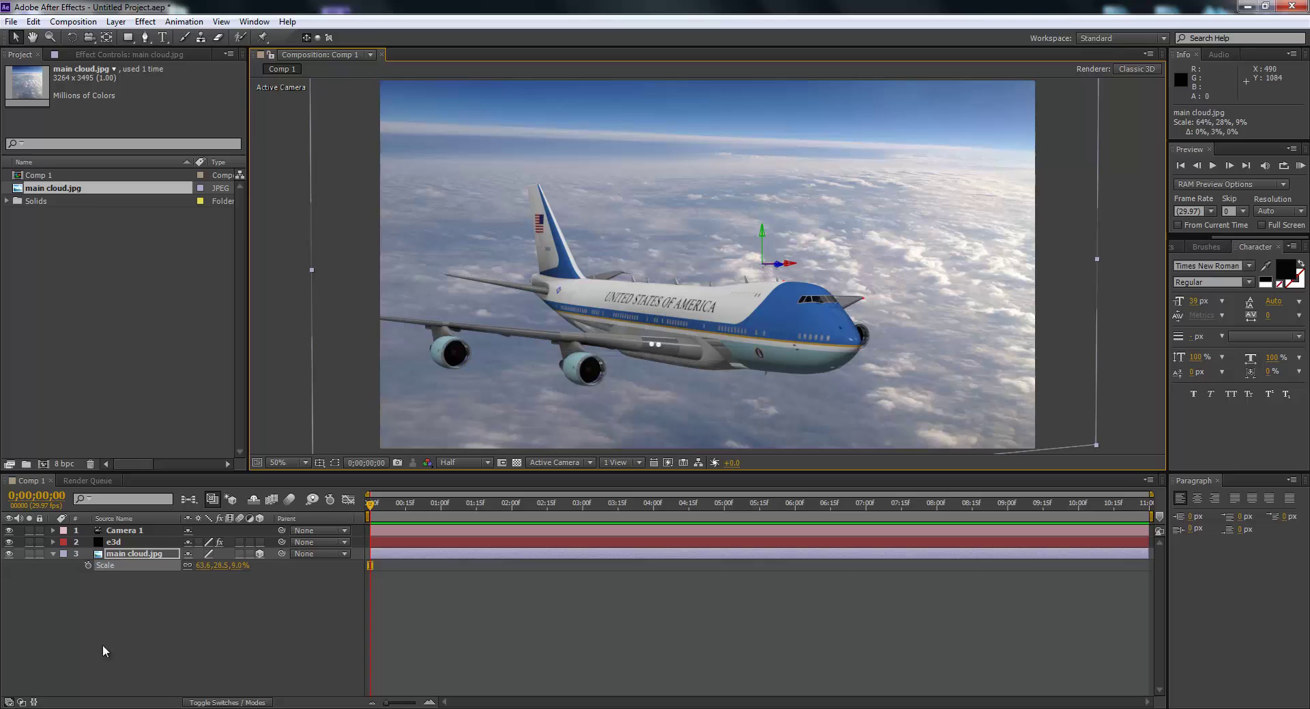
left_click(53, 554)
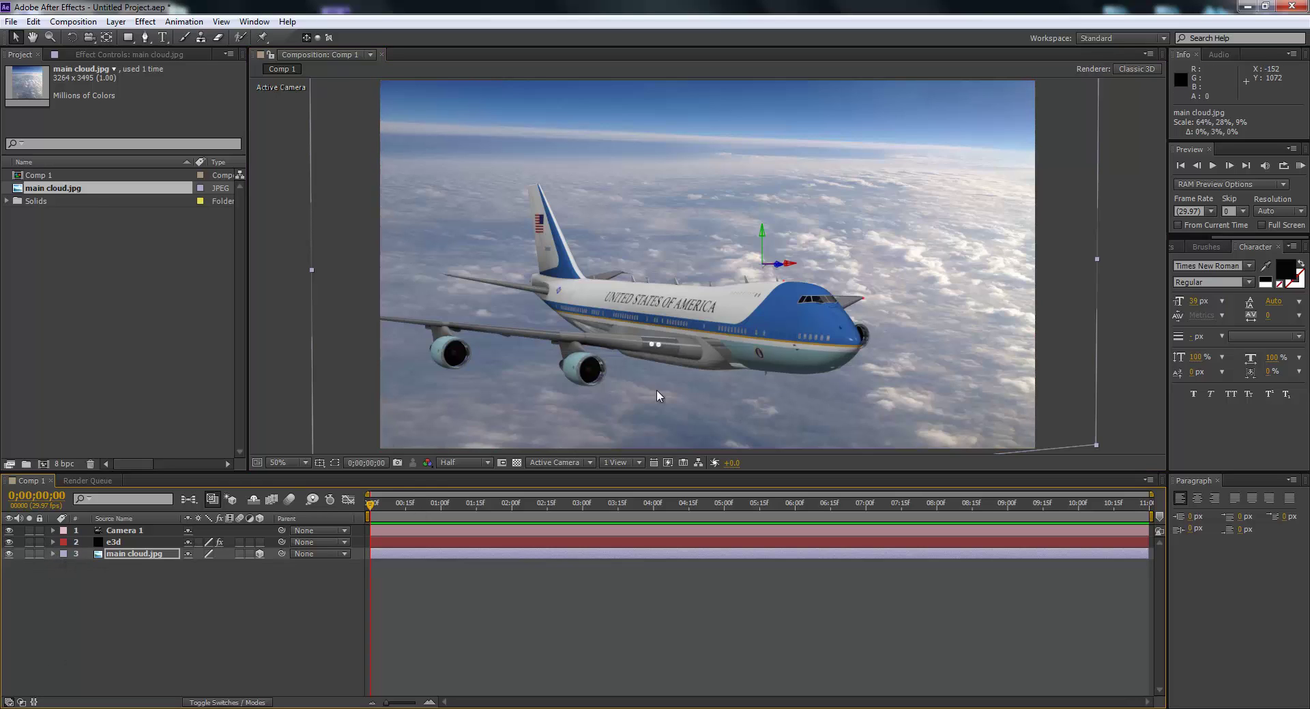
- Set Camera 1's Zoom to 4500 pixels, check the framing and collapse the camera's properties
left_click(132, 532)
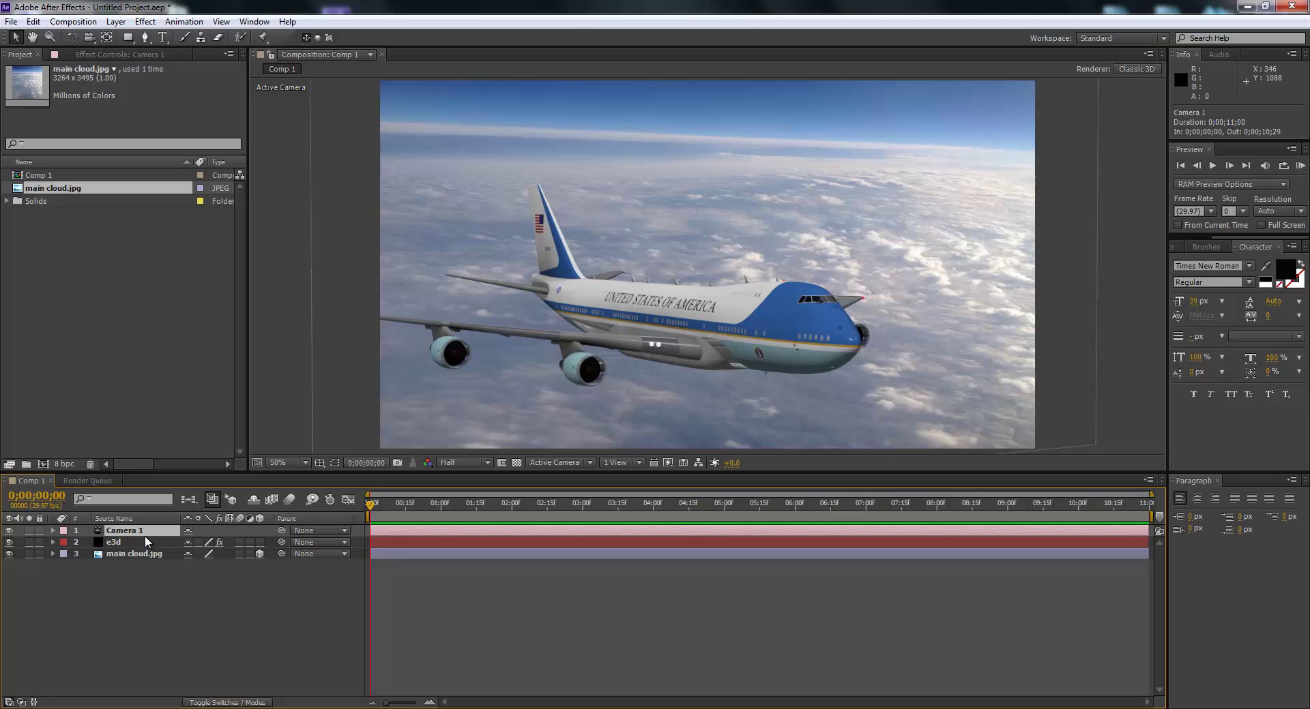
key("a")
key("a")
key("a")
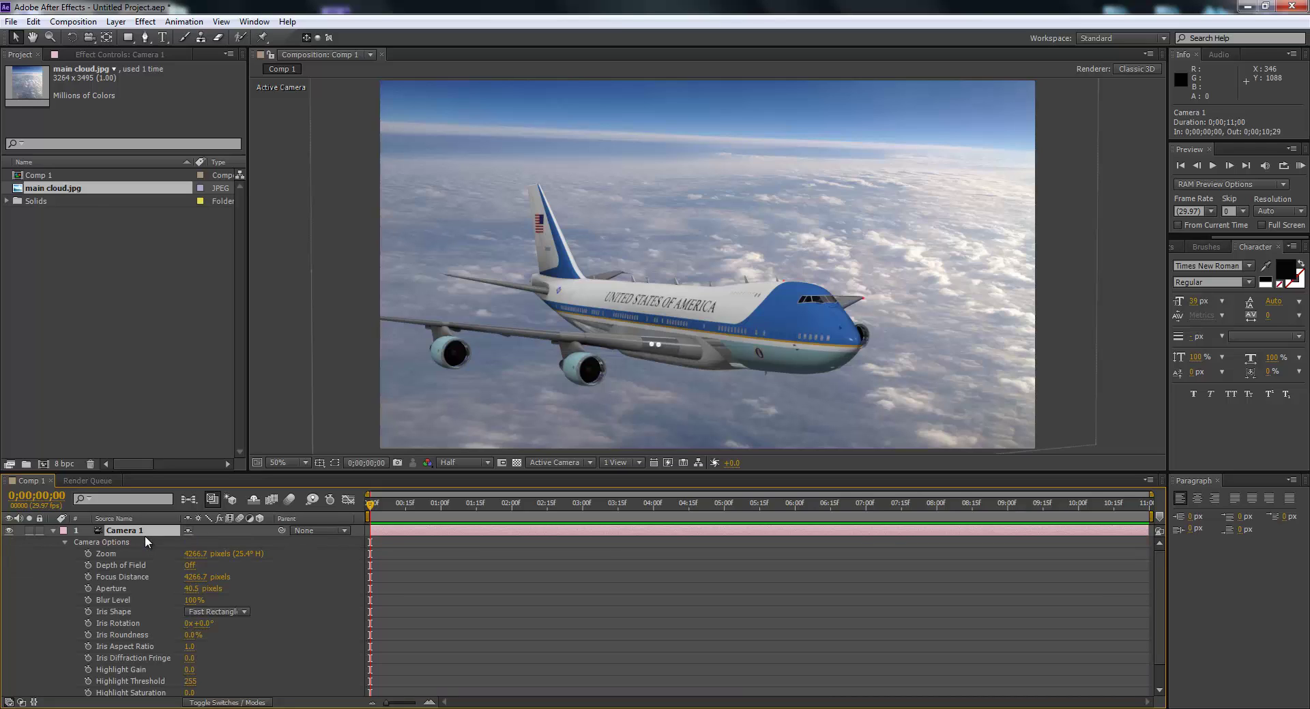
left_click(193, 555)
type("4500")
key("Return")
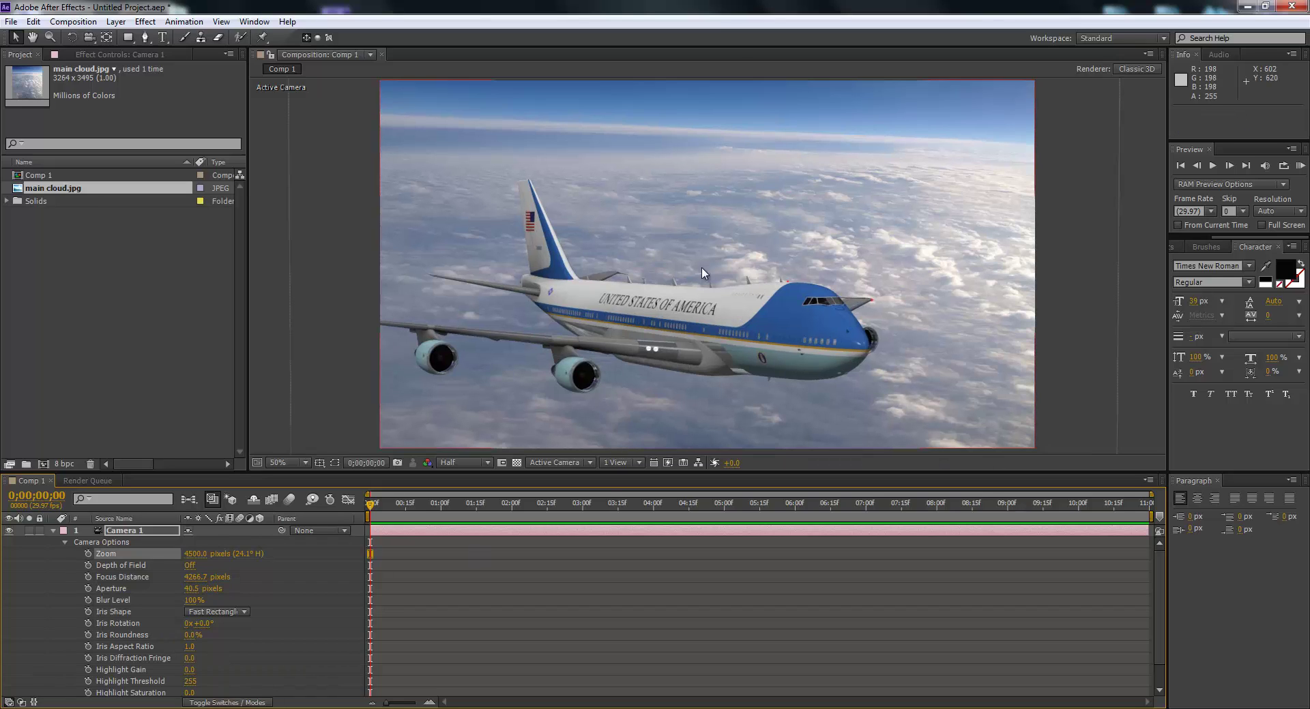
key("comma")
key("comma")
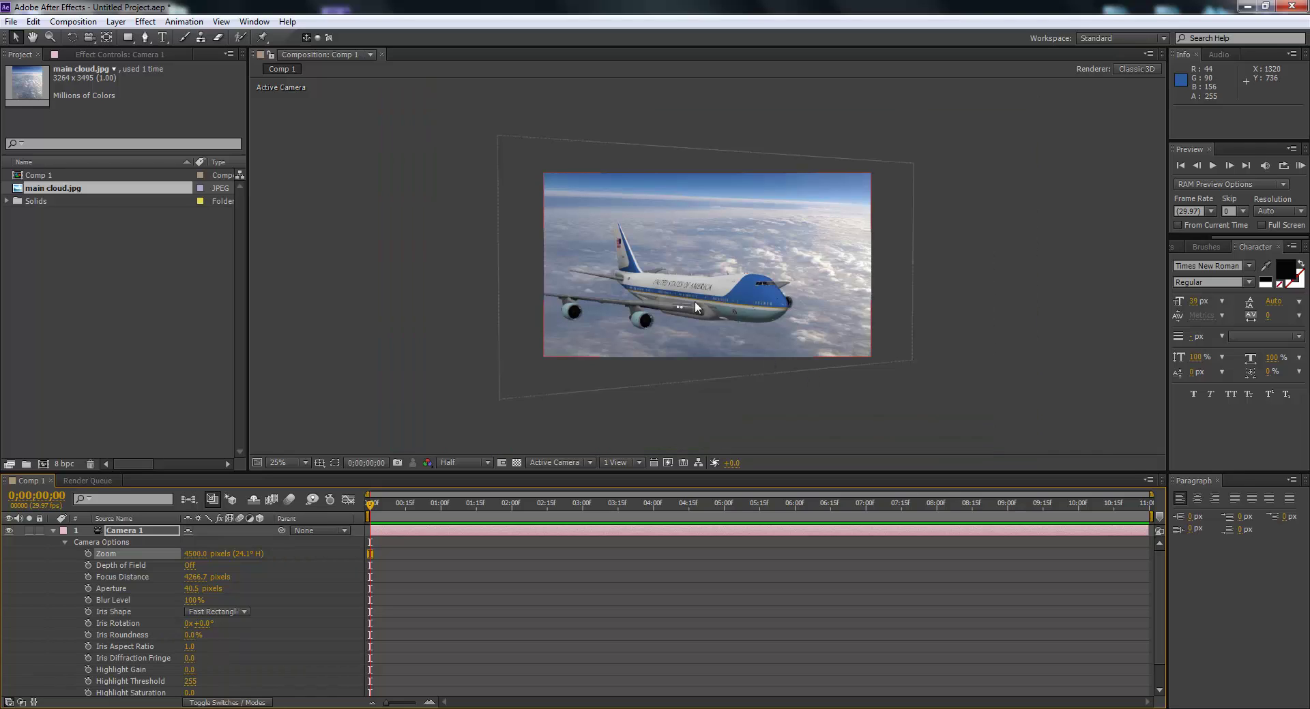
key("period")
key("period")
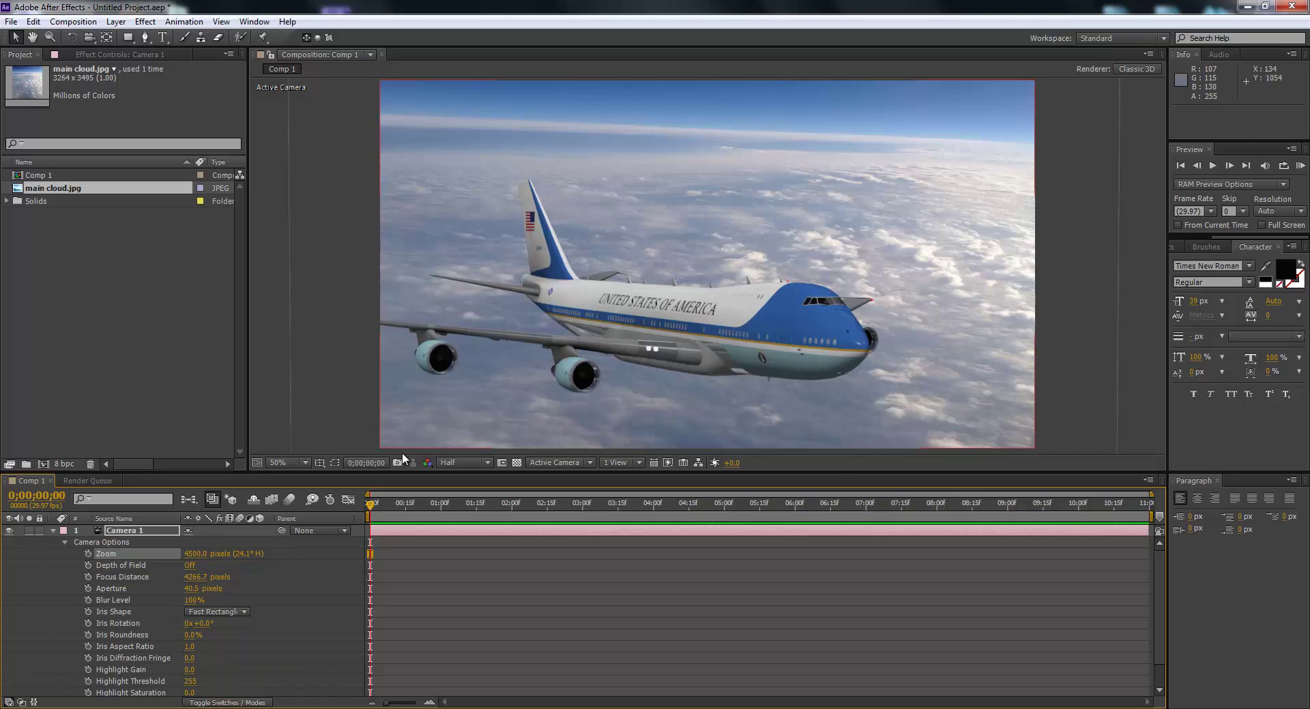
left_click(64, 543)
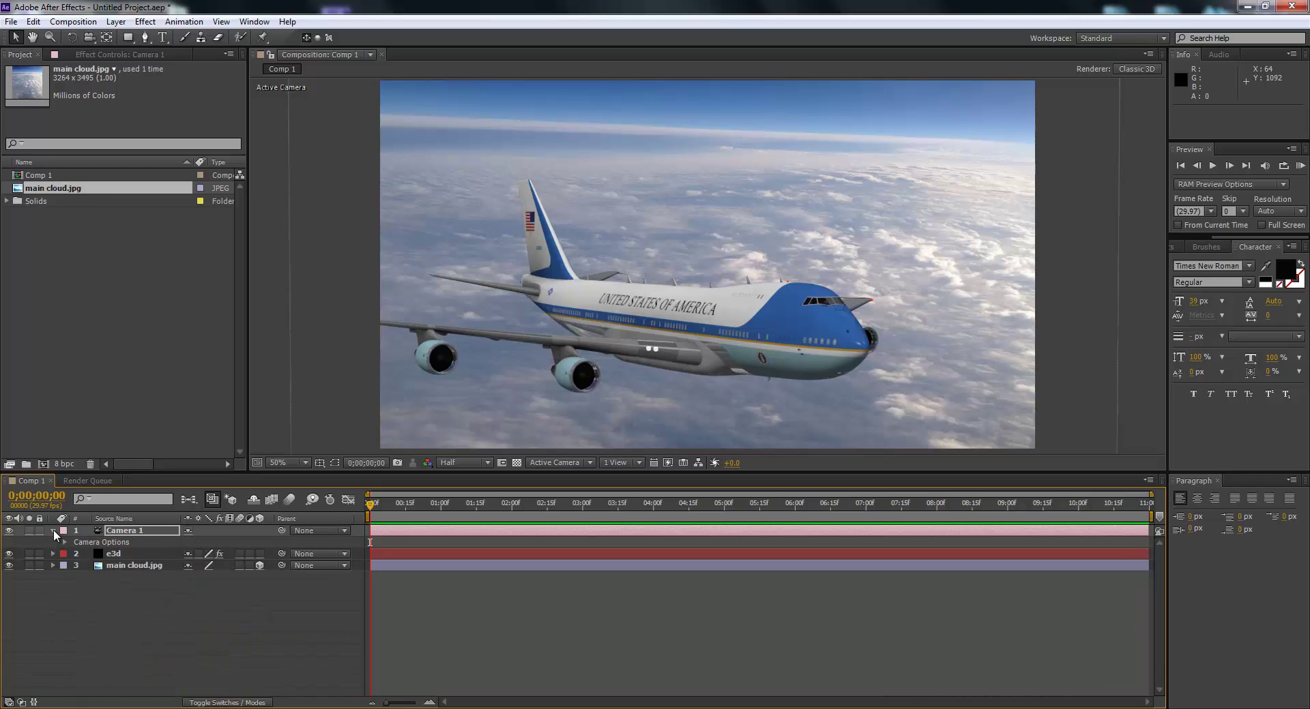
left_click(53, 531)
- Keyframe Camera 1's Position at the first frame, and orbit the camera around the aircraft to about 1419.6, 480.1, -955.1 at 0;00;10;29
left_click(121, 530)
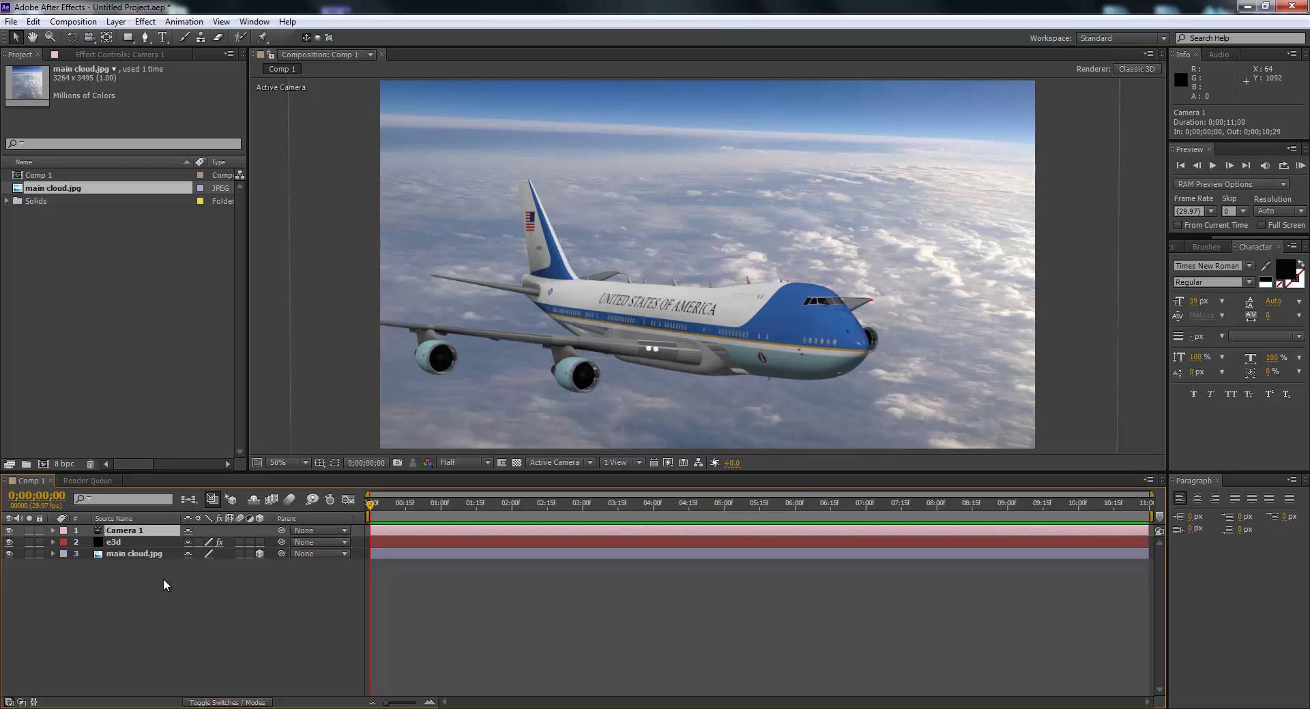
key("p")
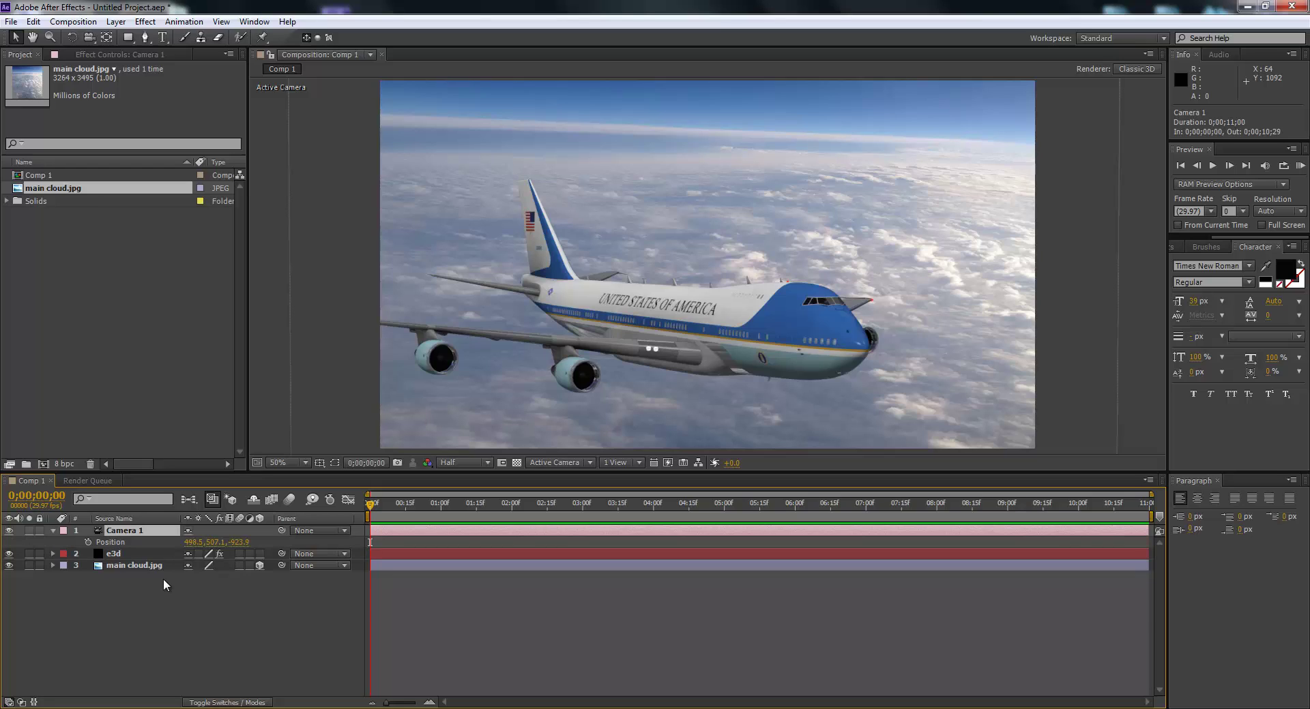
left_click(88, 542)
left_click_drag(370, 506, 710, 505)
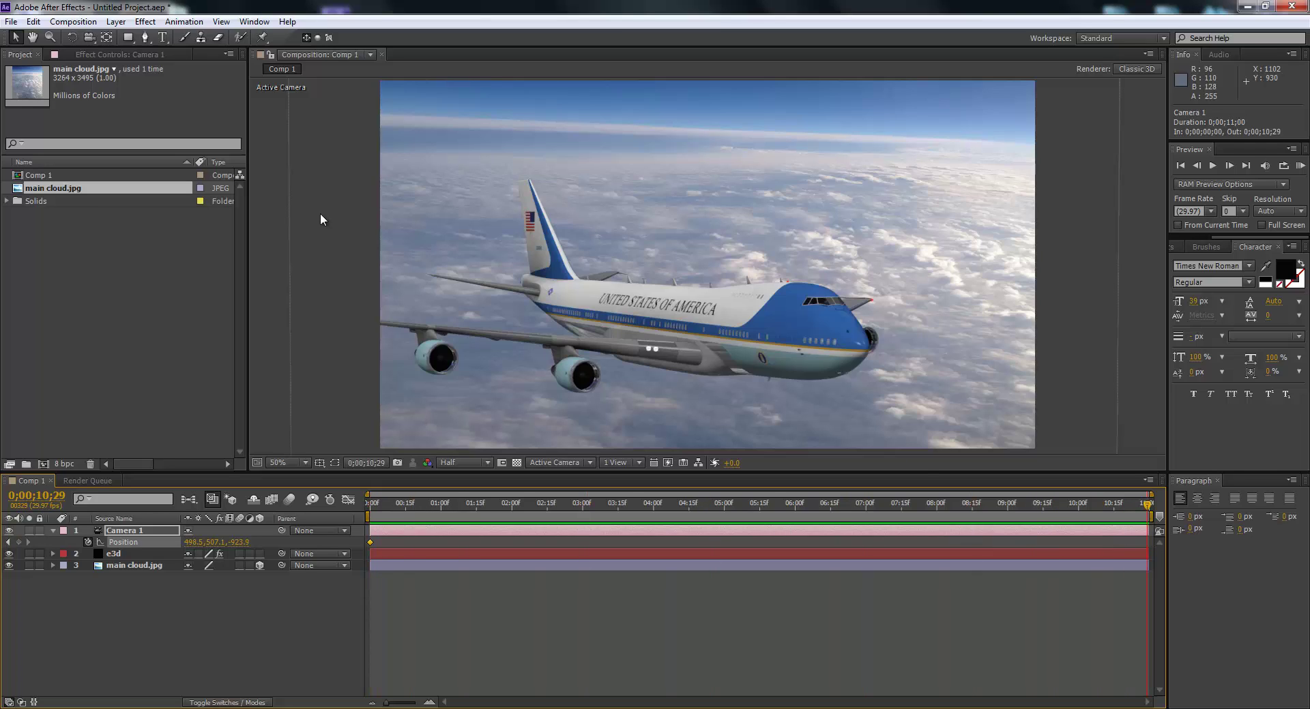
key("c")
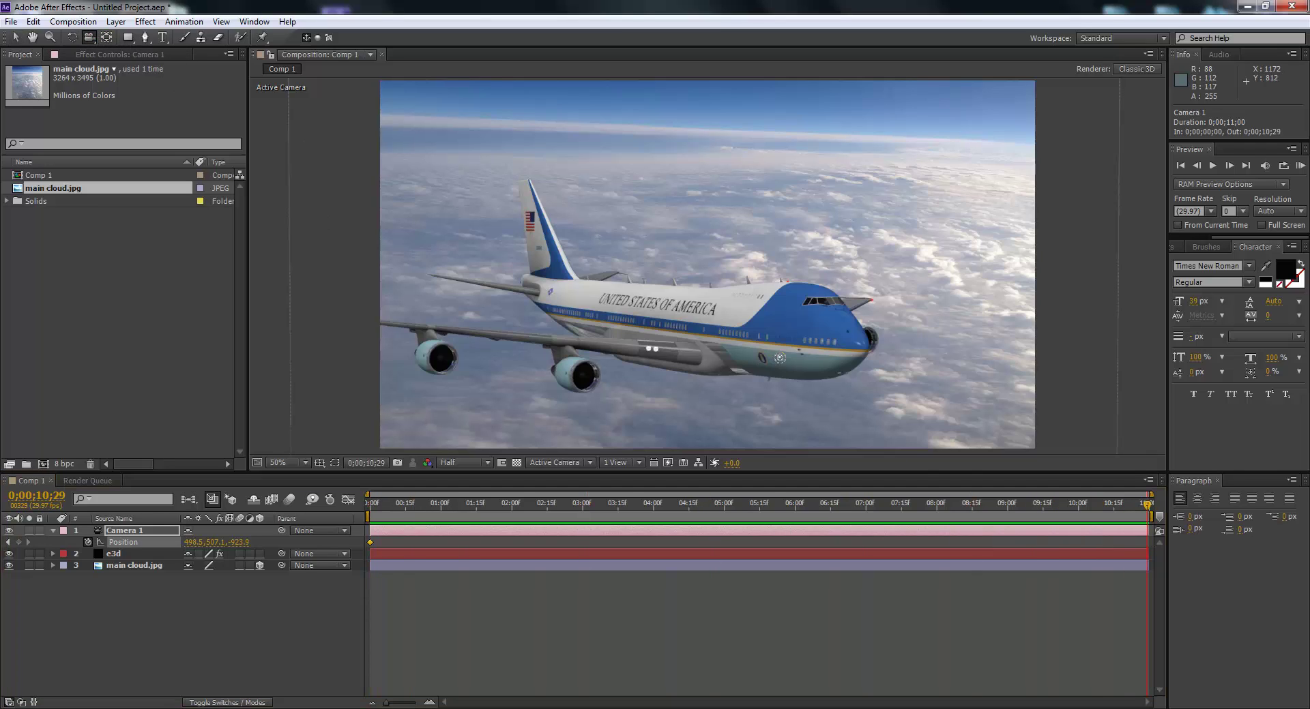
left_click_drag(779, 359, 707, 359)
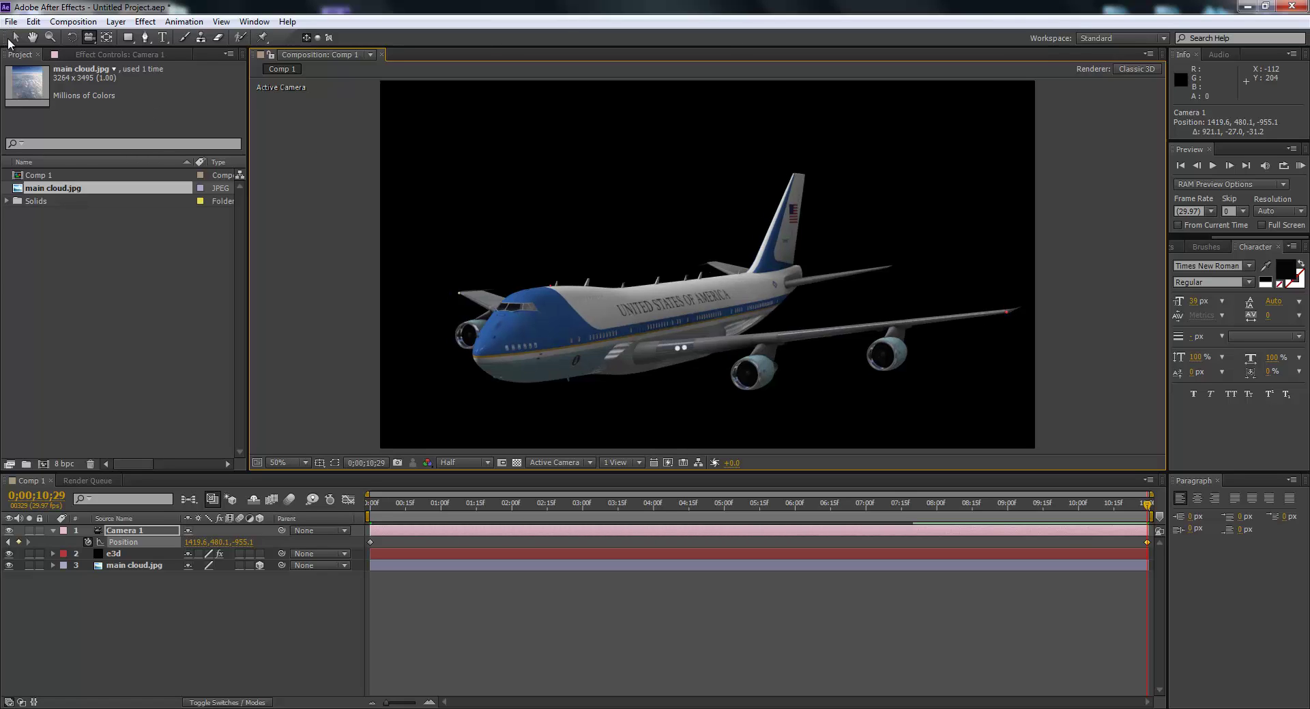
left_click(16, 37)
- Move the cloud image behind the aircraft in the last frame, to about 702.1, 631.3, 1292.6
key("comma")
key("comma")
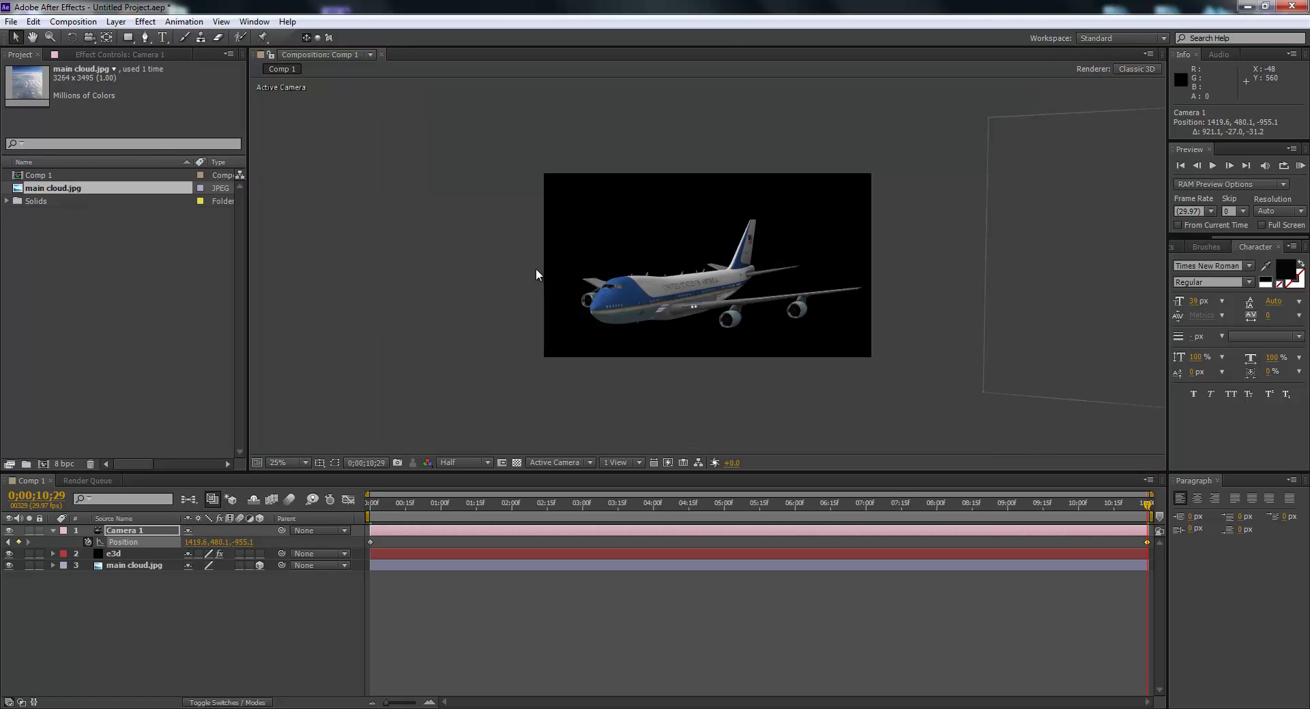
left_click(121, 564)
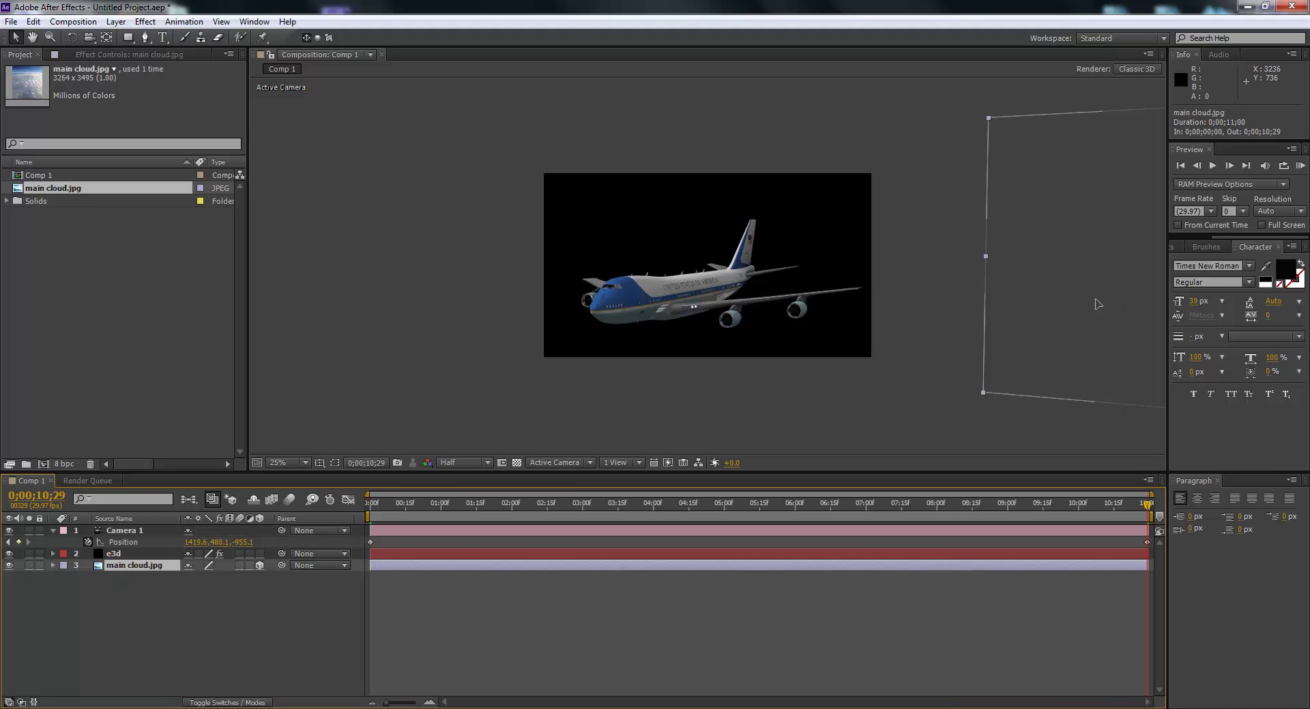
left_click_drag(1098, 304, 584, 316)
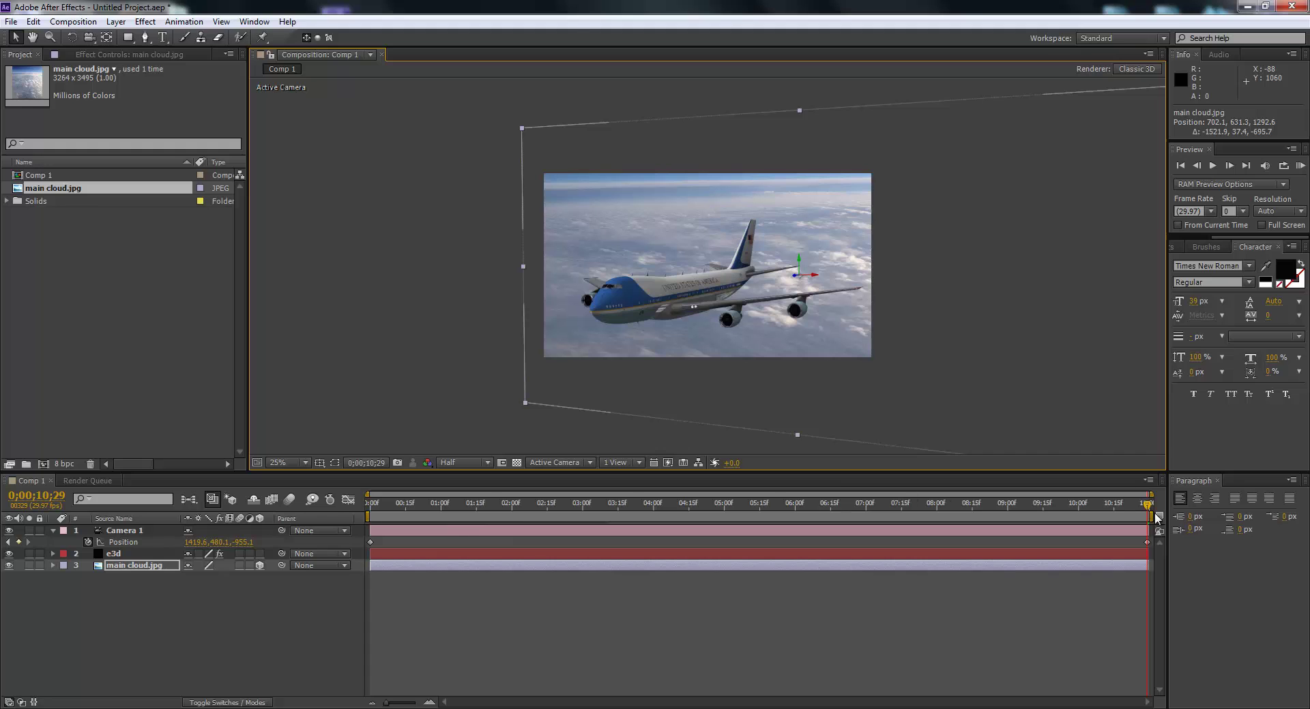
- Shift the cloud image at 0;00;02;10 and again at the first frame, to about 1215.2, 622.5, 1067.1, so it fills the frame
left_click_drag(1148, 510, 535, 503)
left_click_drag(671, 357, 751, 362)
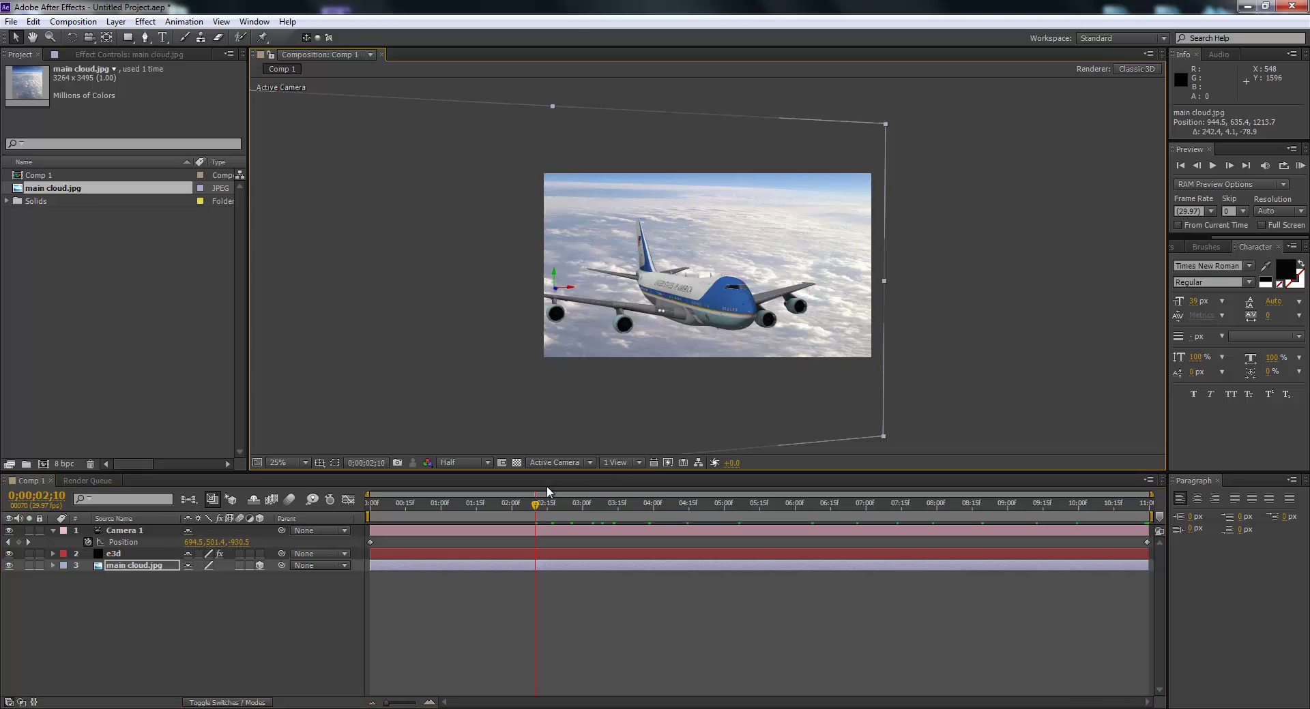
left_click_drag(500, 506, 370, 509)
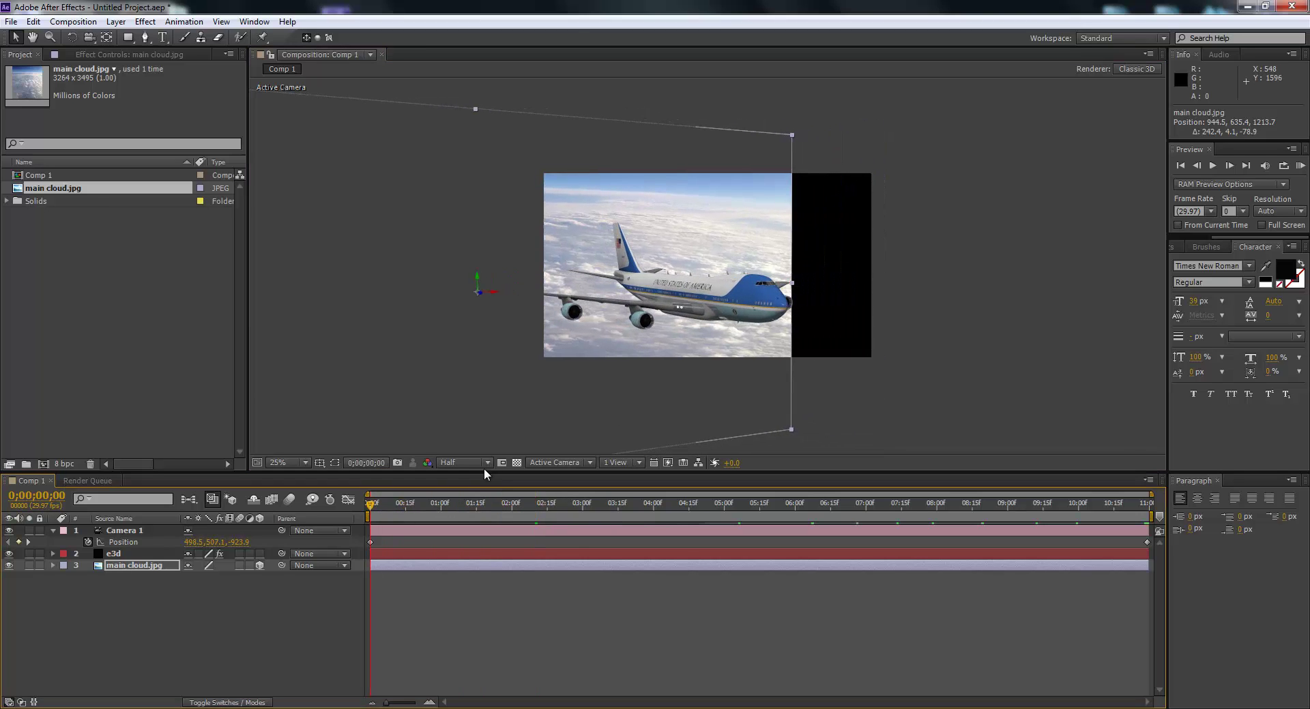
left_click_drag(695, 389, 795, 383)
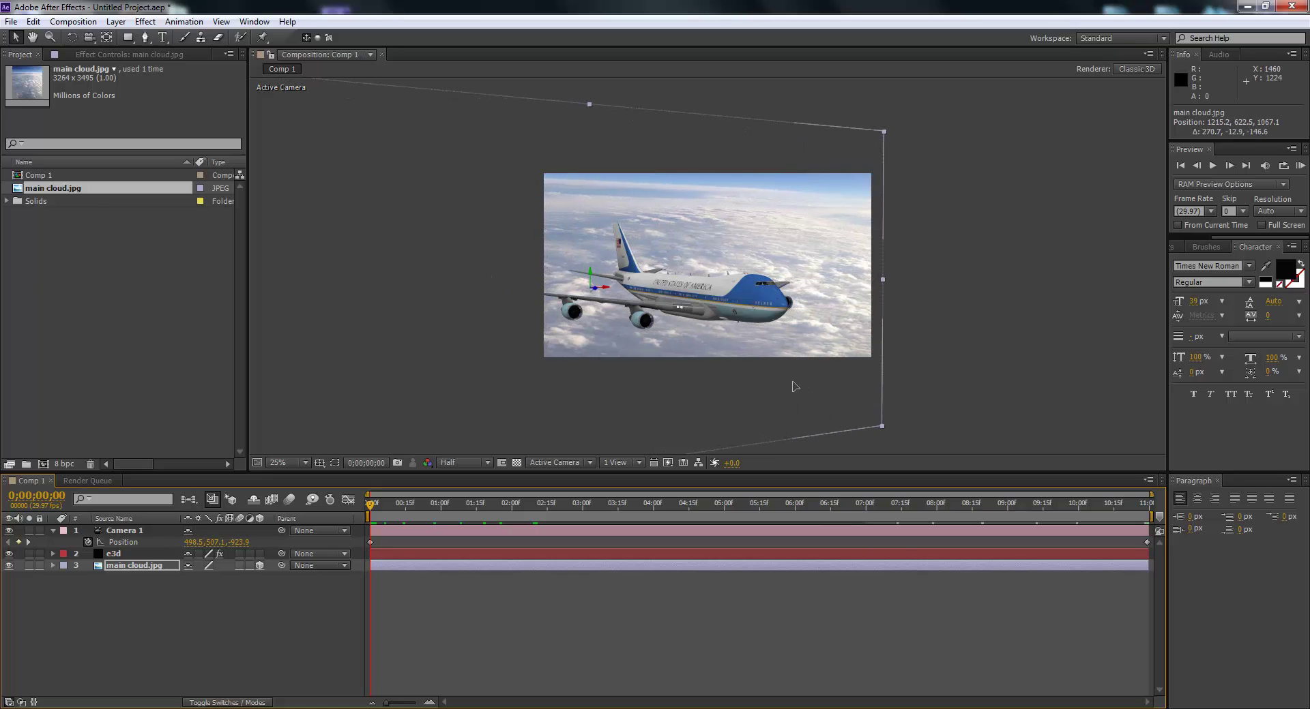
- Render and play a RAM preview of the camera move, checking the cloud coverage, and stop playback
left_click(1300, 168)
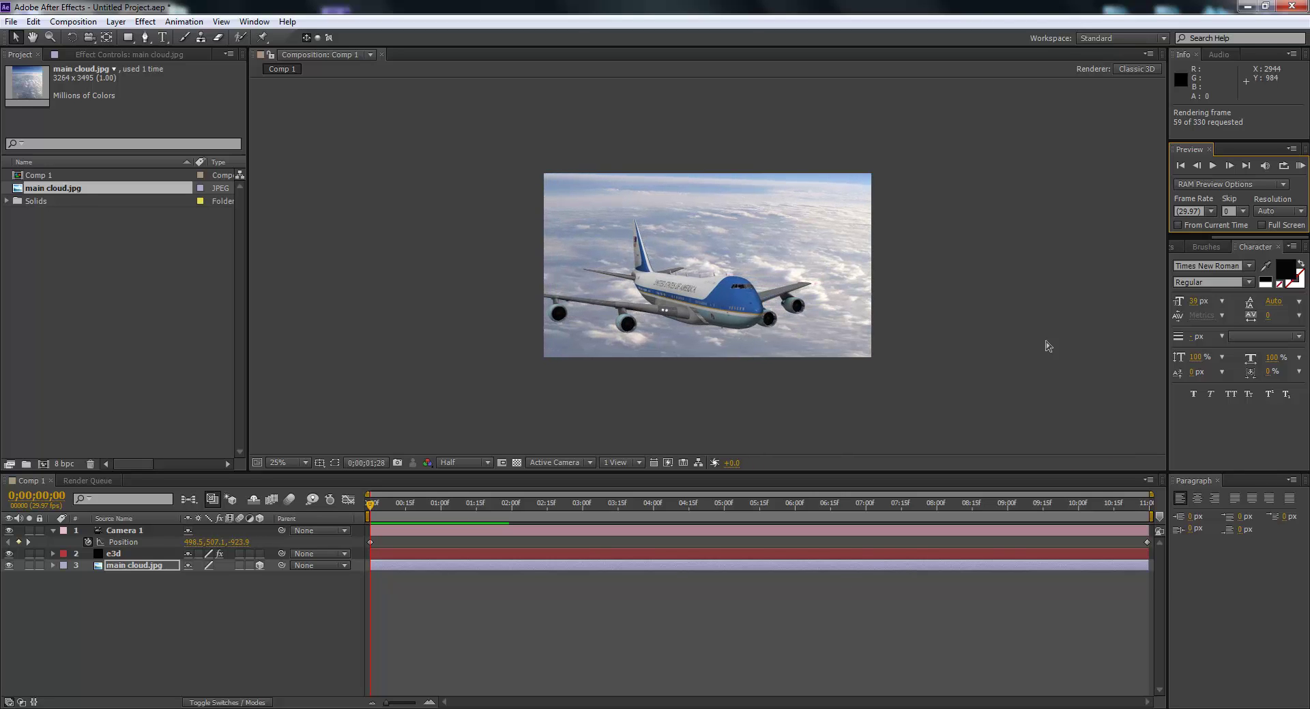
key("period")
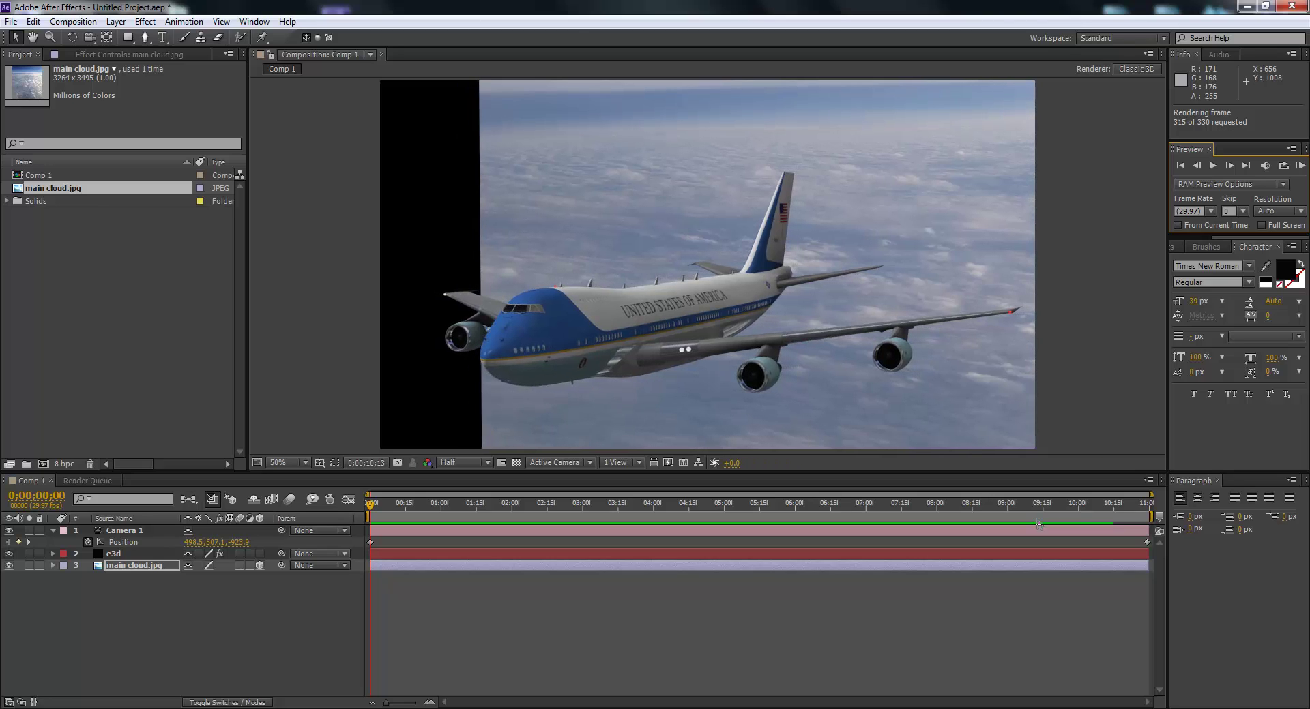
key("comma")
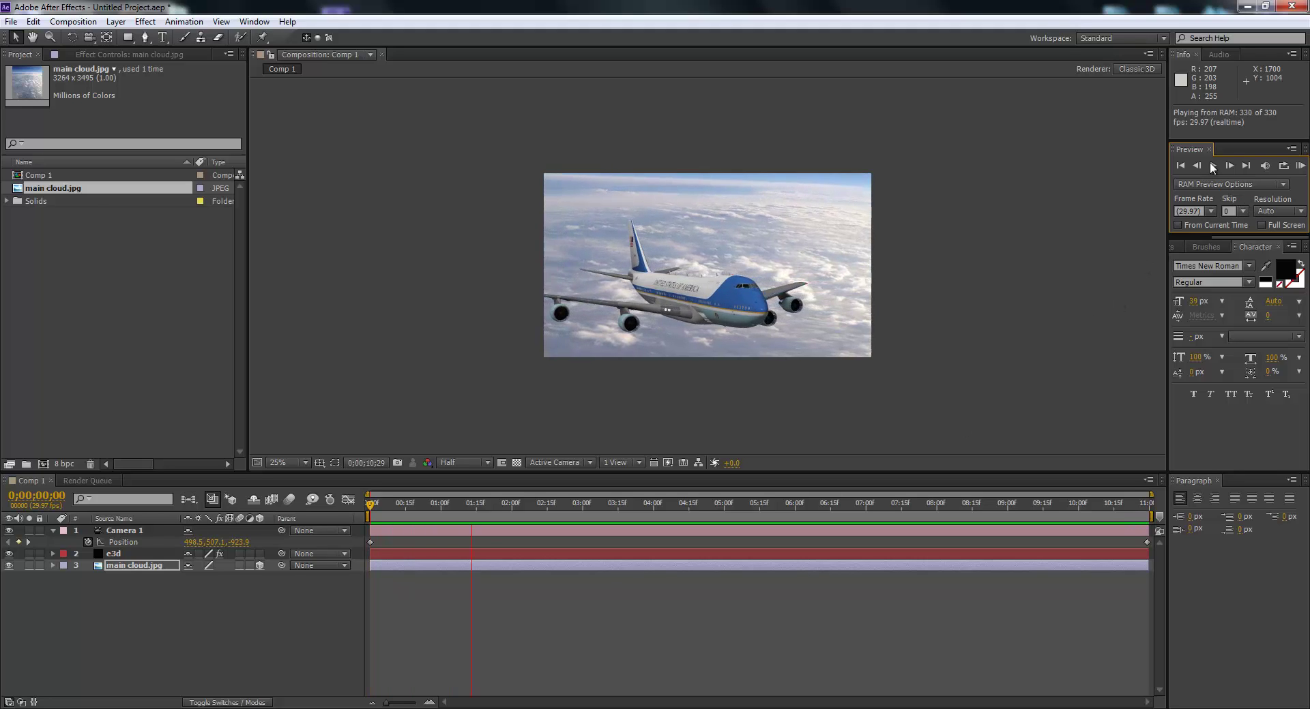
left_click(684, 389)
- Move the cloud image to about 986.1, 608.1, 963.5 and widen it to 74% so it covers the frame at both ends of the shot
left_click_drag(370, 503, 1153, 522)
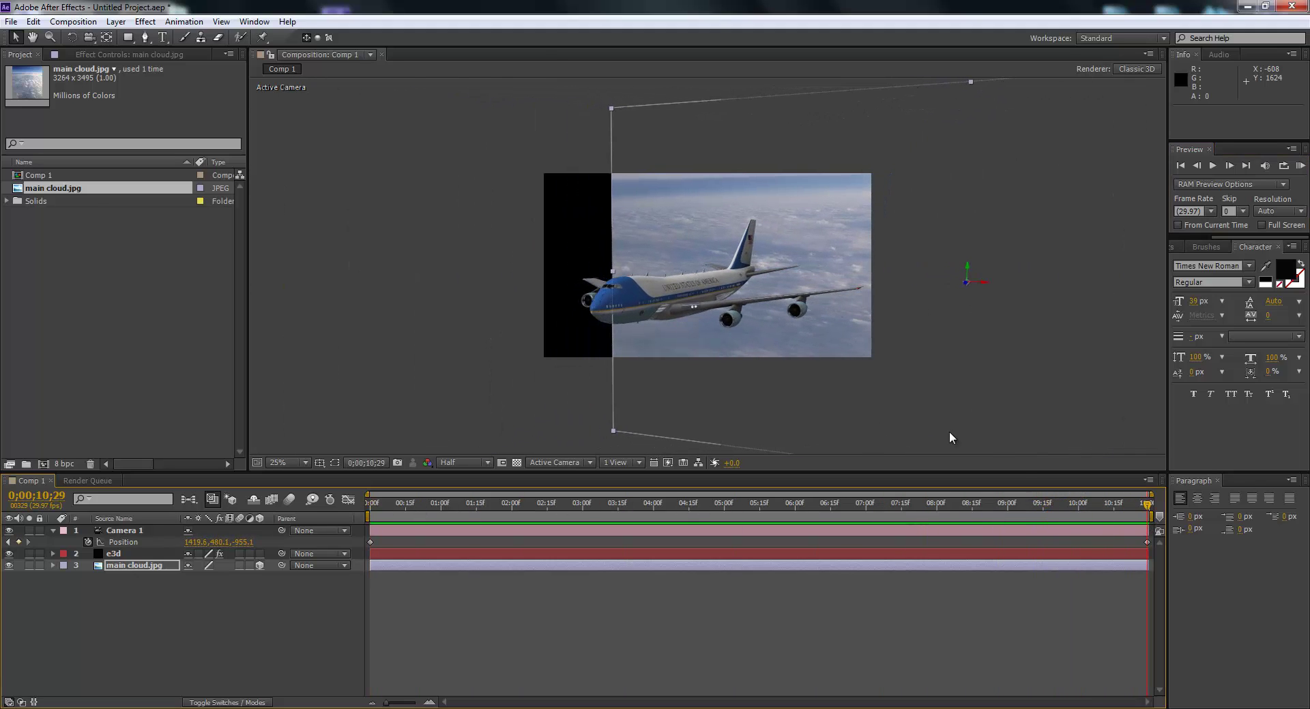
left_click_drag(870, 423, 800, 427)
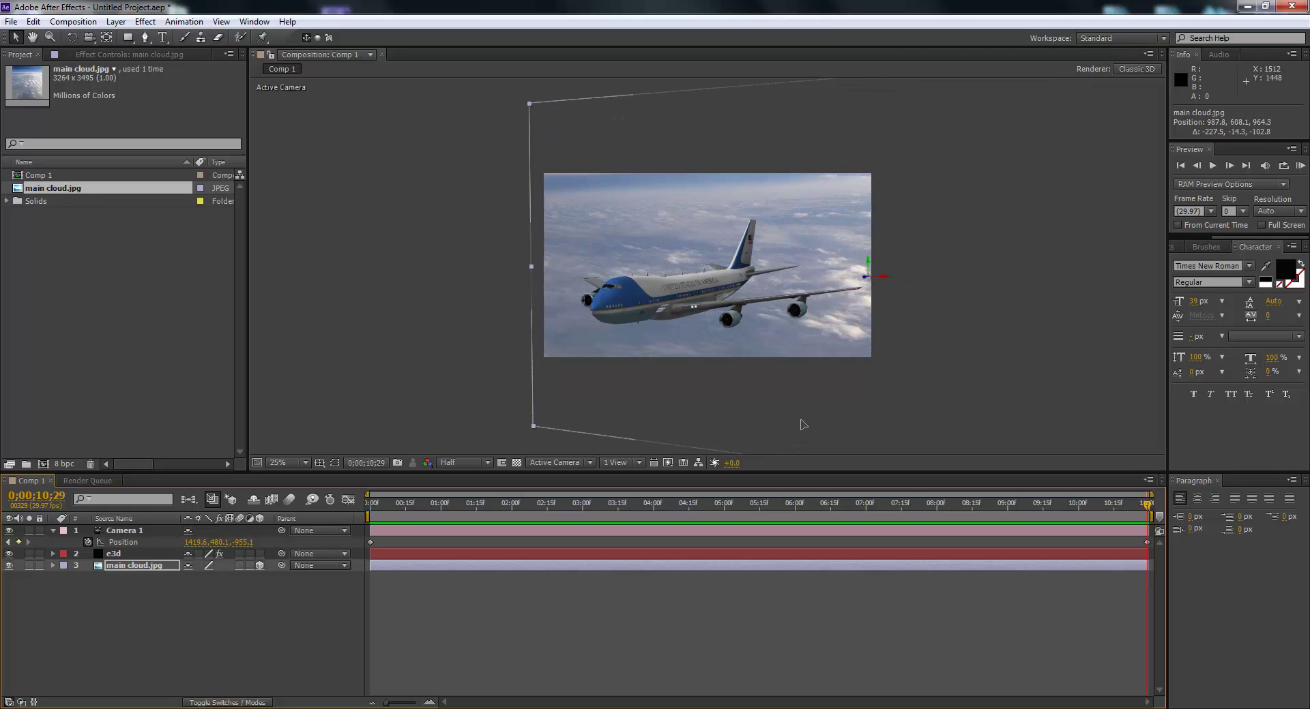
left_click_drag(1162, 510, 358, 531)
left_click(341, 526)
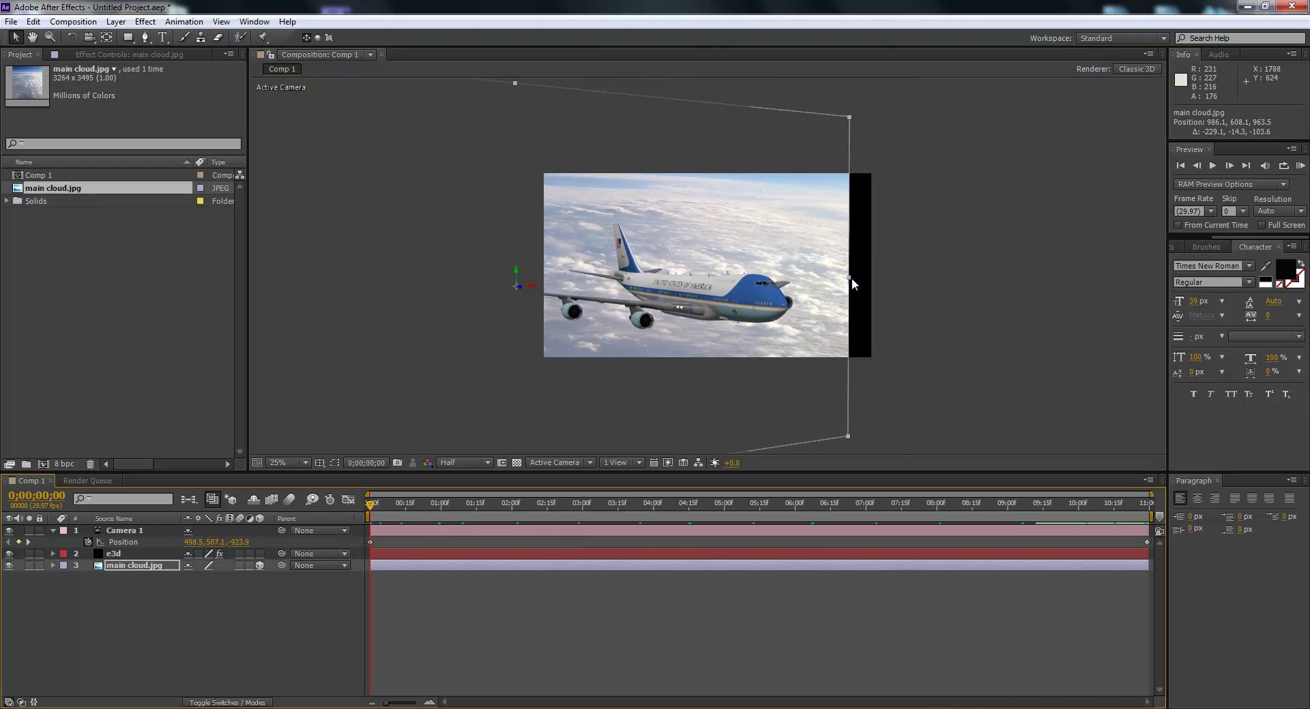
left_click_drag(849, 282, 891, 277)
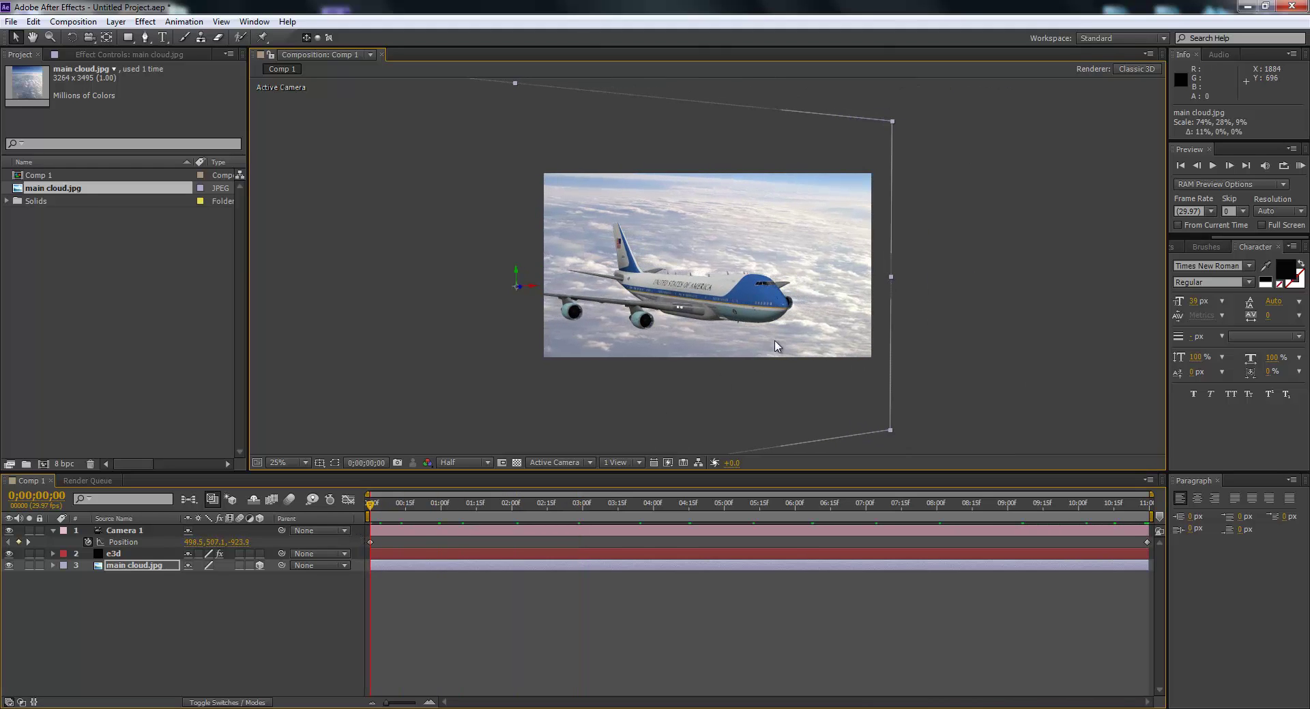
mouse_move(395, 503)
left_mouse_down()
mouse_move(1051, 506)
mouse_move(1160, 530)
mouse_move(371, 509)
left_mouse_up()
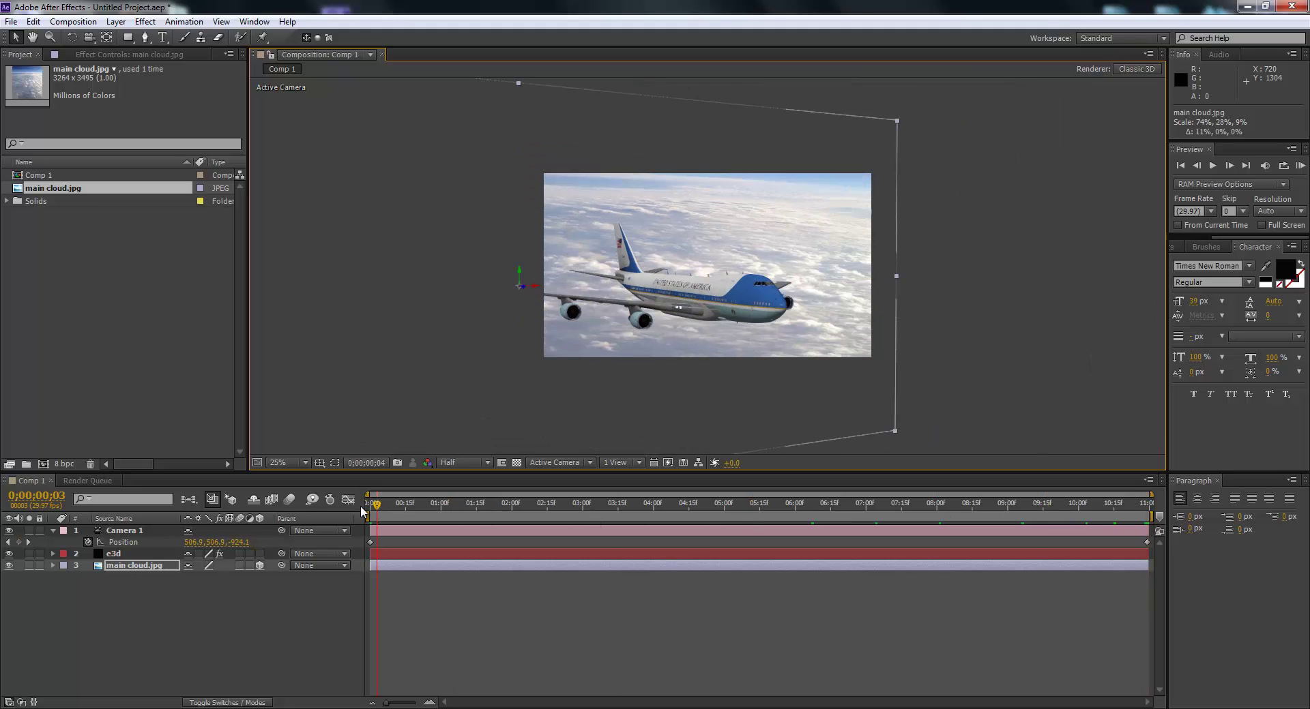
key("period")
key("period")
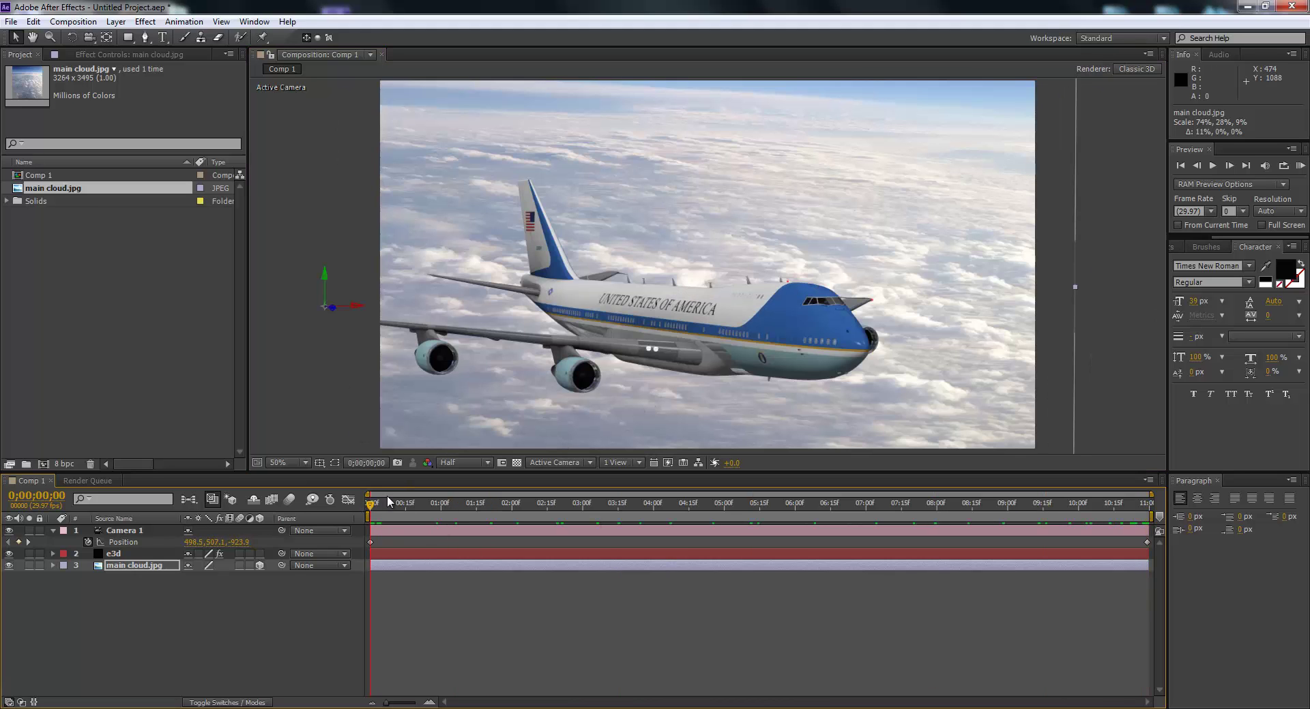
left_click_drag(386, 502, 364, 520)
left_click_drag(372, 508, 345, 498)
left_click(53, 531)
- Keyframe Camera 1's Point of Interest at the first frame and apply the expression wiggle(.5,40) to it
left_click(133, 530)
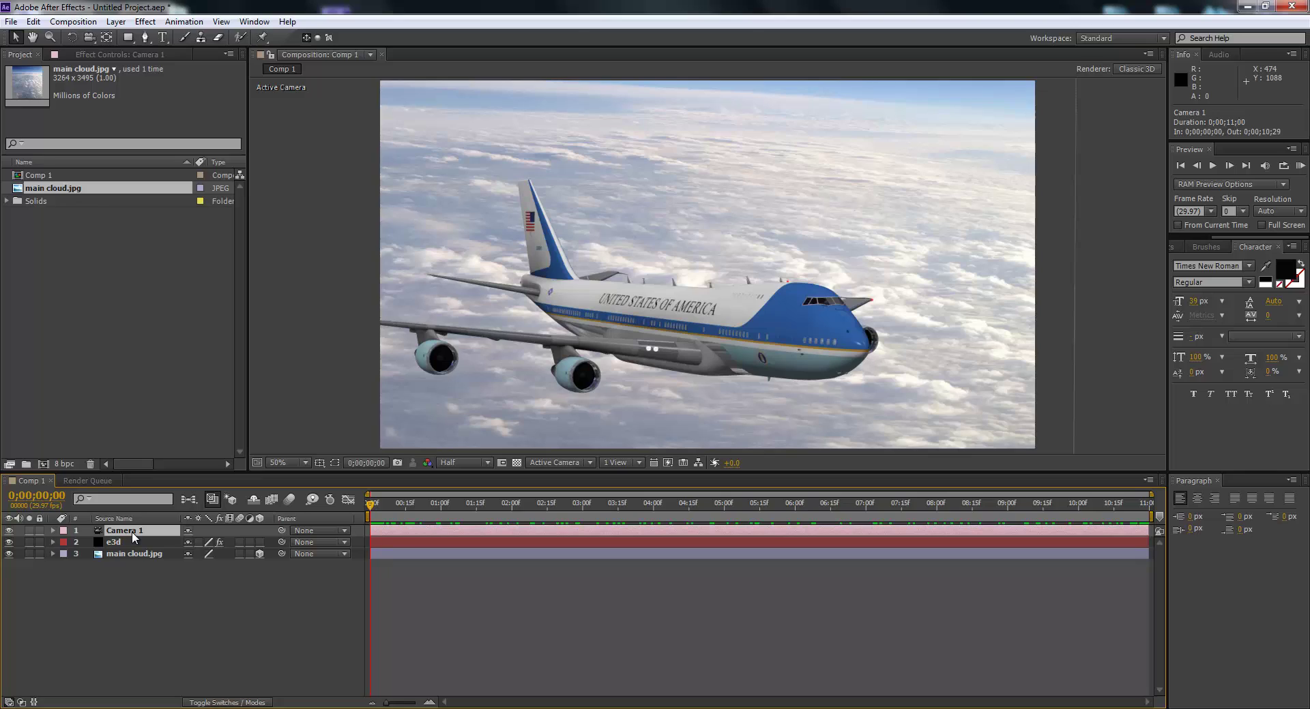
key("a")
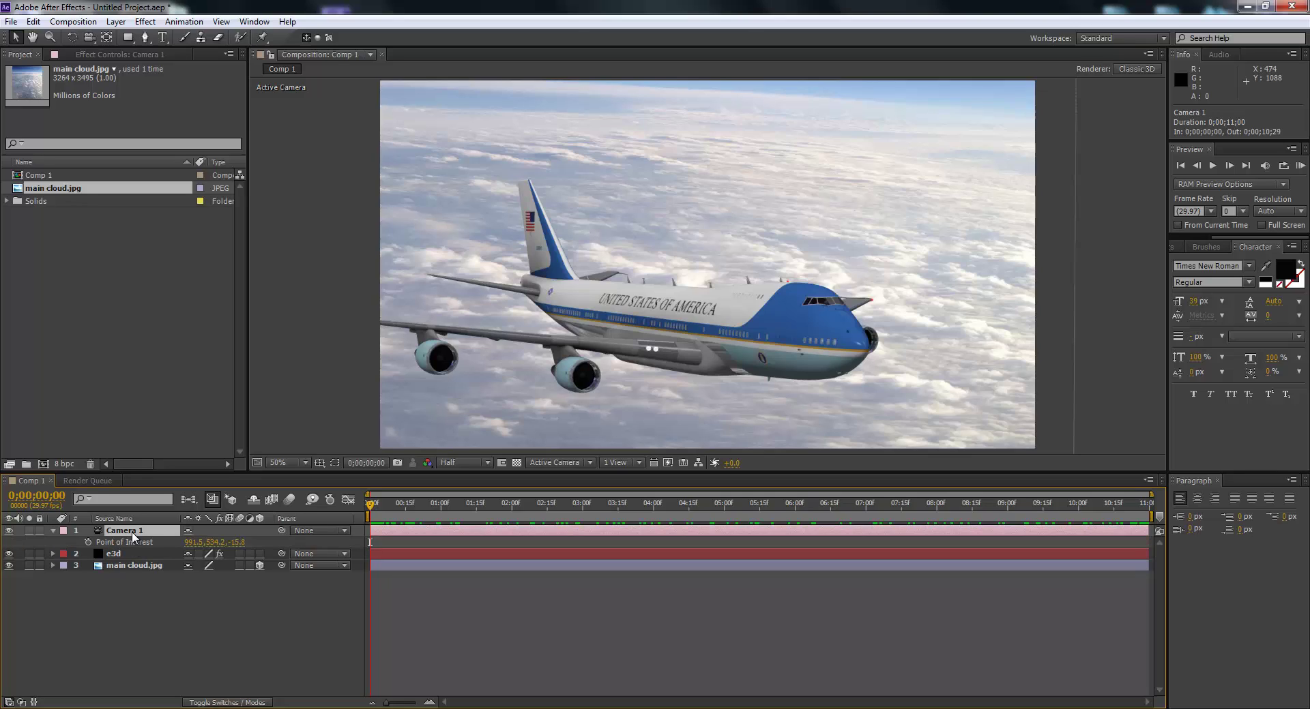
left_click(88, 543)
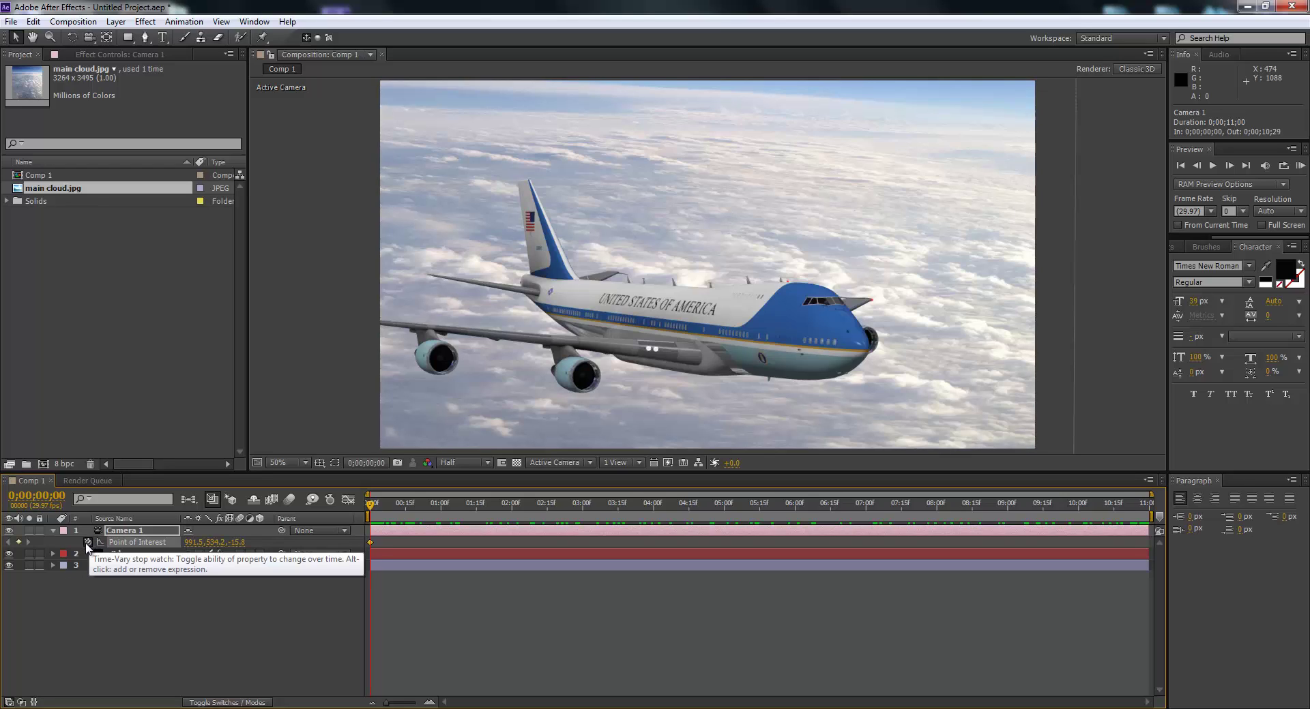
left_click(88, 543, "alt")
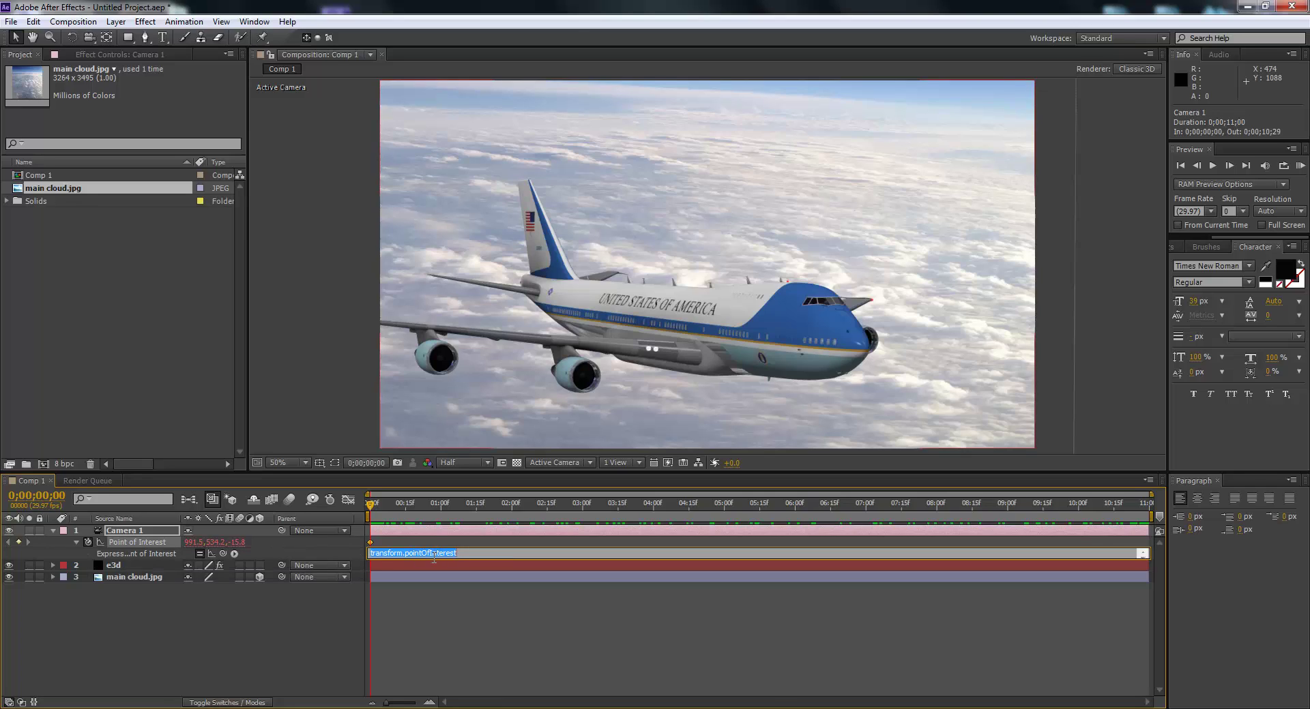
type("wiggle(.5,40")
left_click(252, 645)
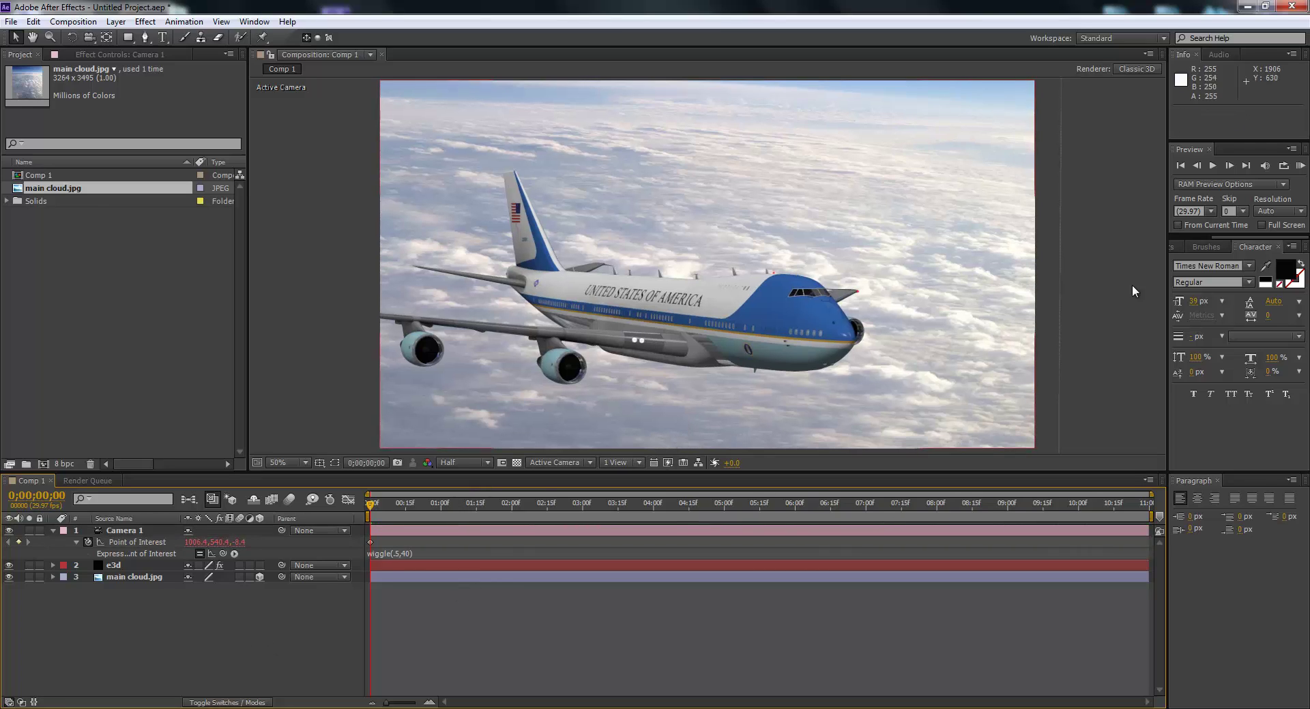
- Preview the camera wiggle in a RAM preview, stop playback and collapse Camera 1's properties
left_click(1301, 166)
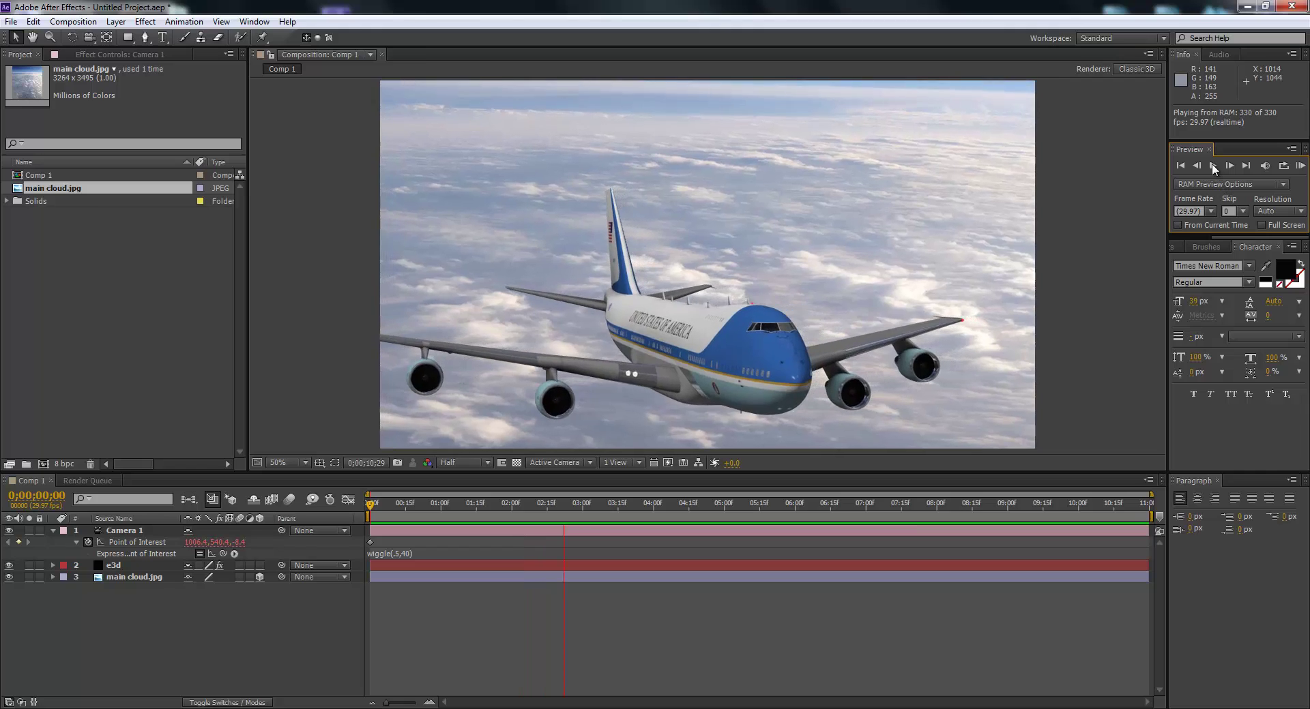
left_click(1214, 168)
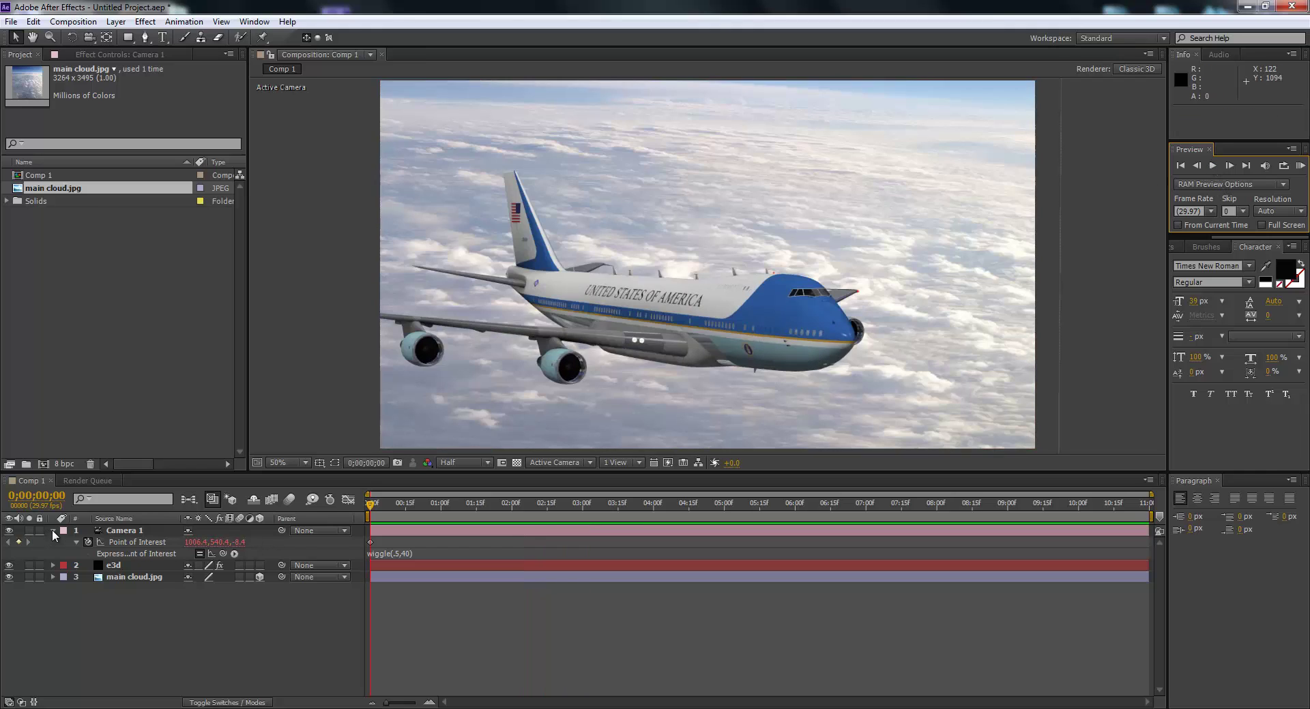
left_click(53, 532)
- Start a new light layer named Light 1 and set its type to Parallel
left_click(116, 21)
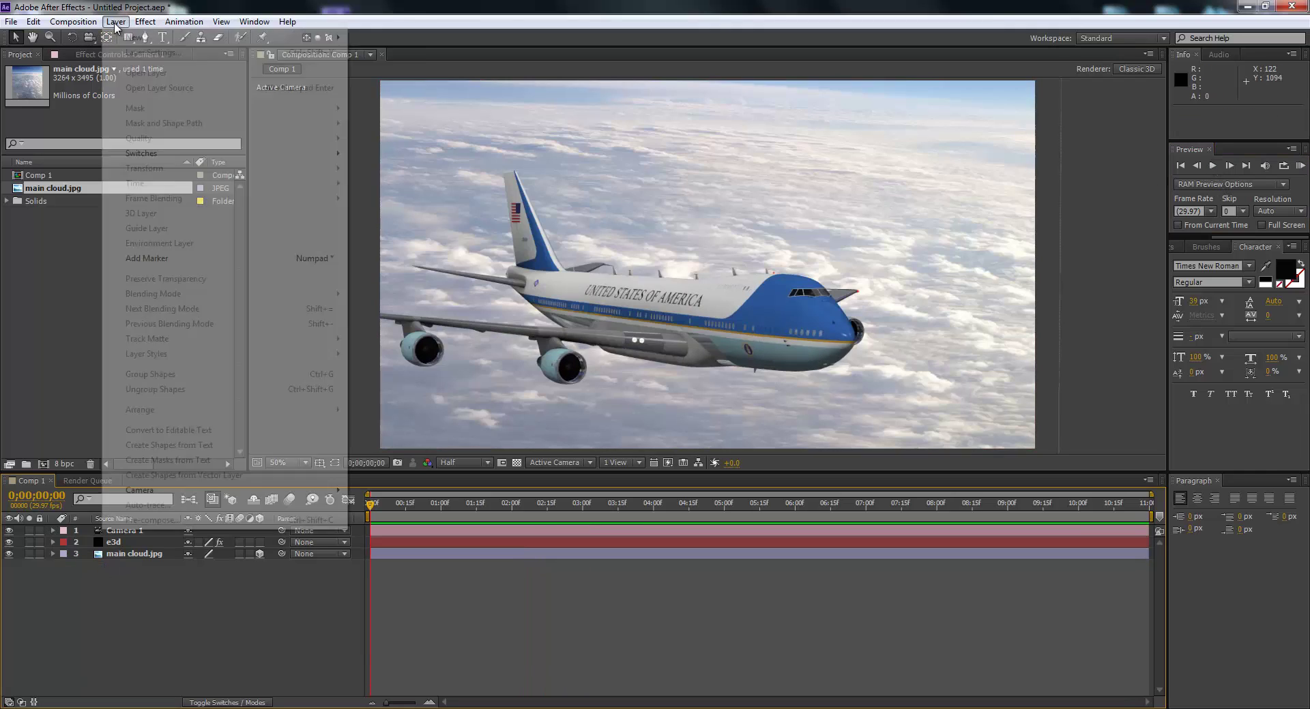
mouse_move(136, 37)
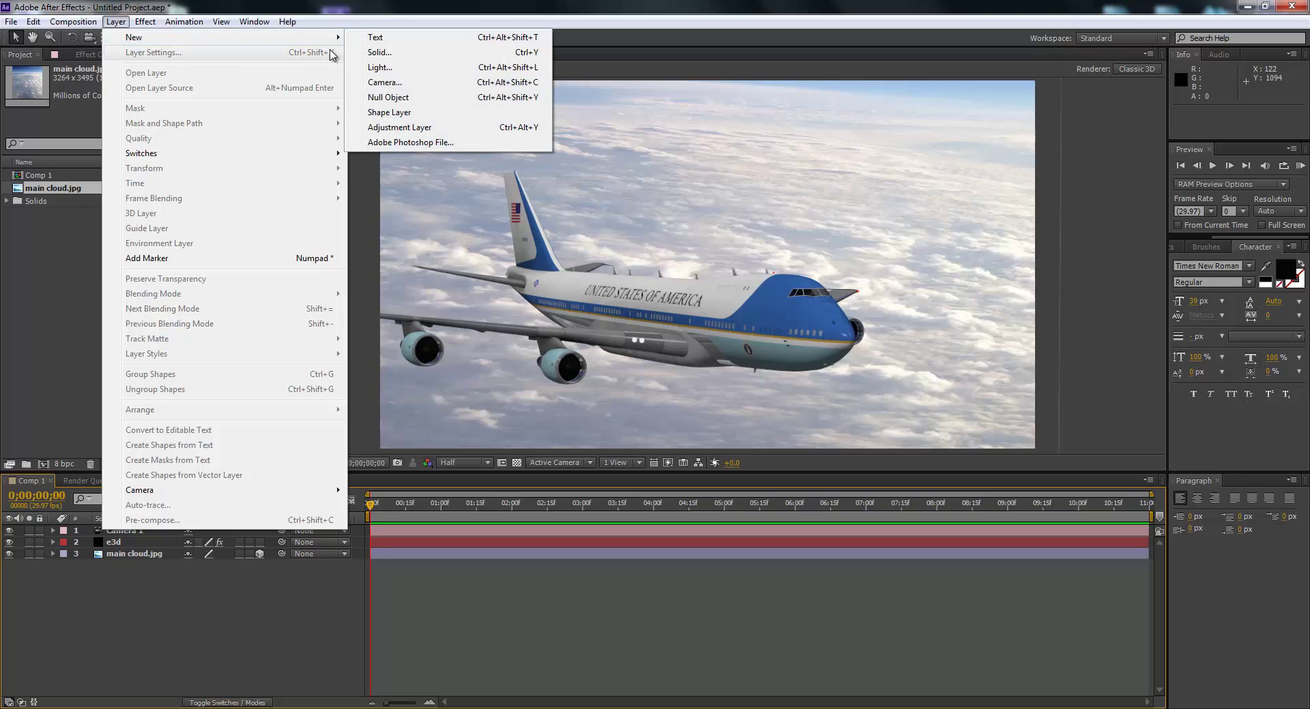
left_click(382, 68)
left_click(223, 173)
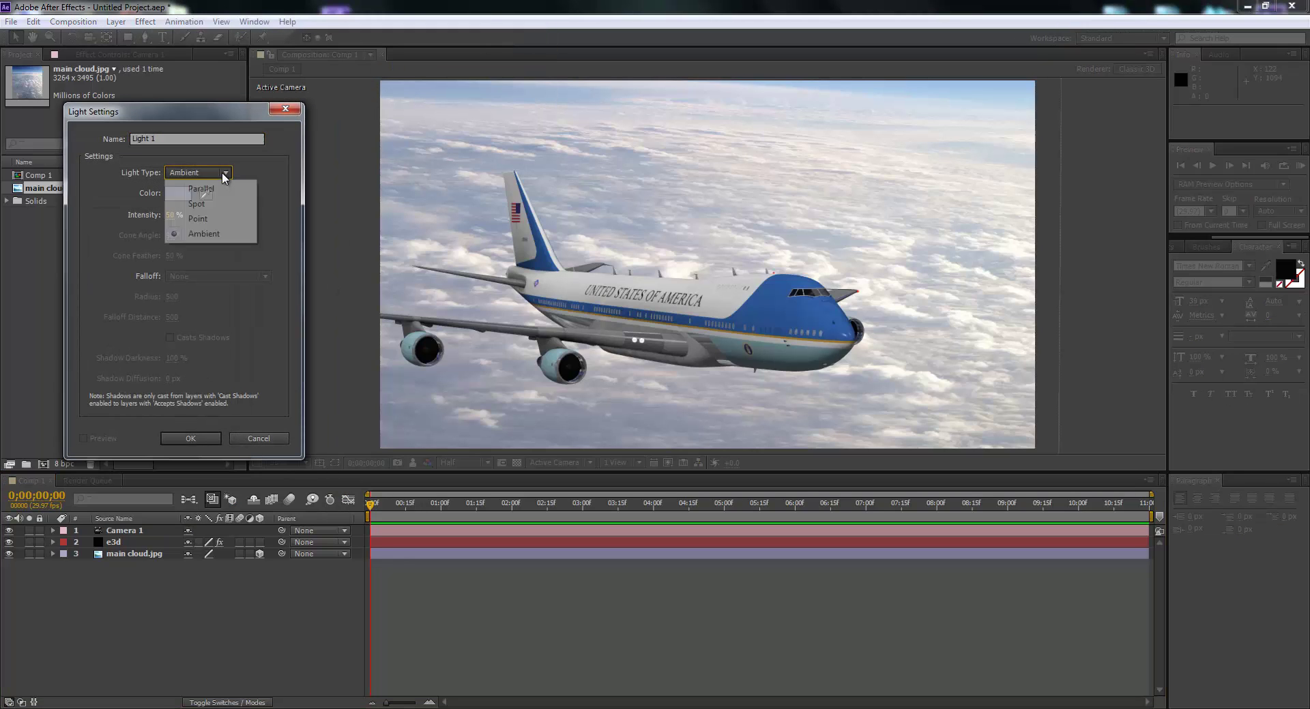
left_click(215, 190)
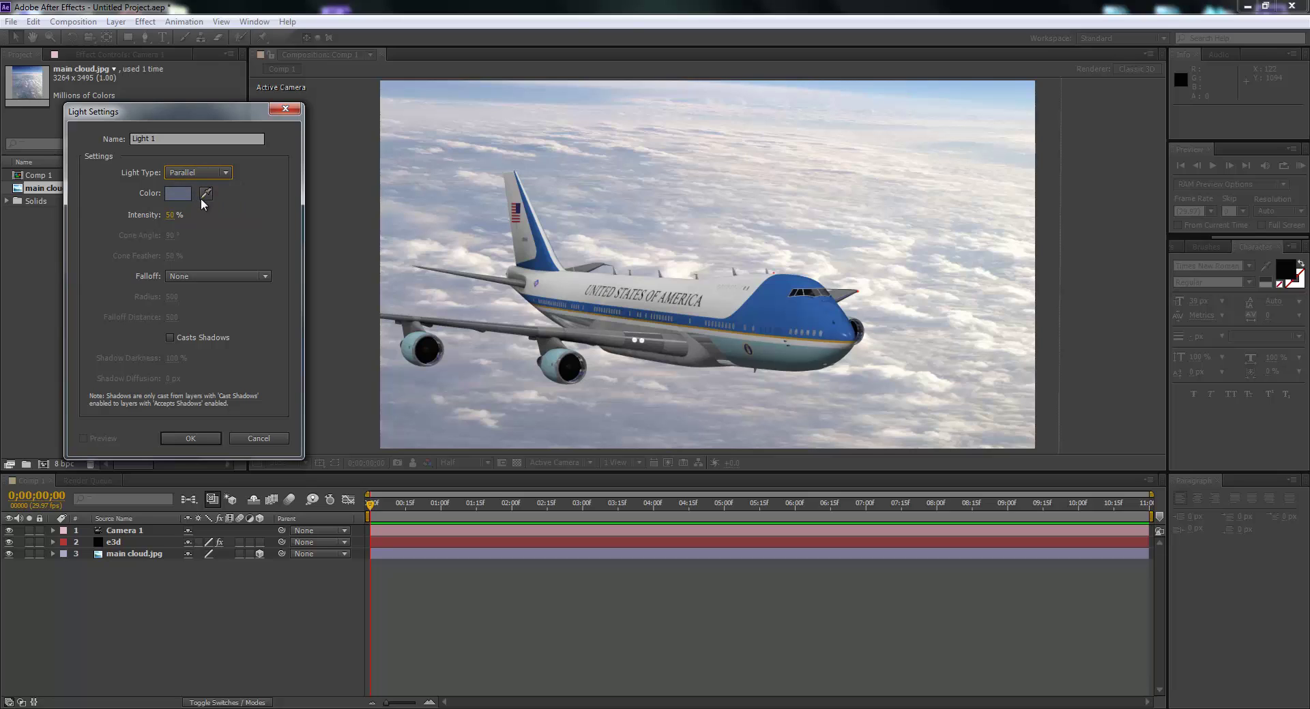
- Give the new parallel light the pale blue colour E4E9F7 and 150% intensity, and create it
left_click(179, 195)
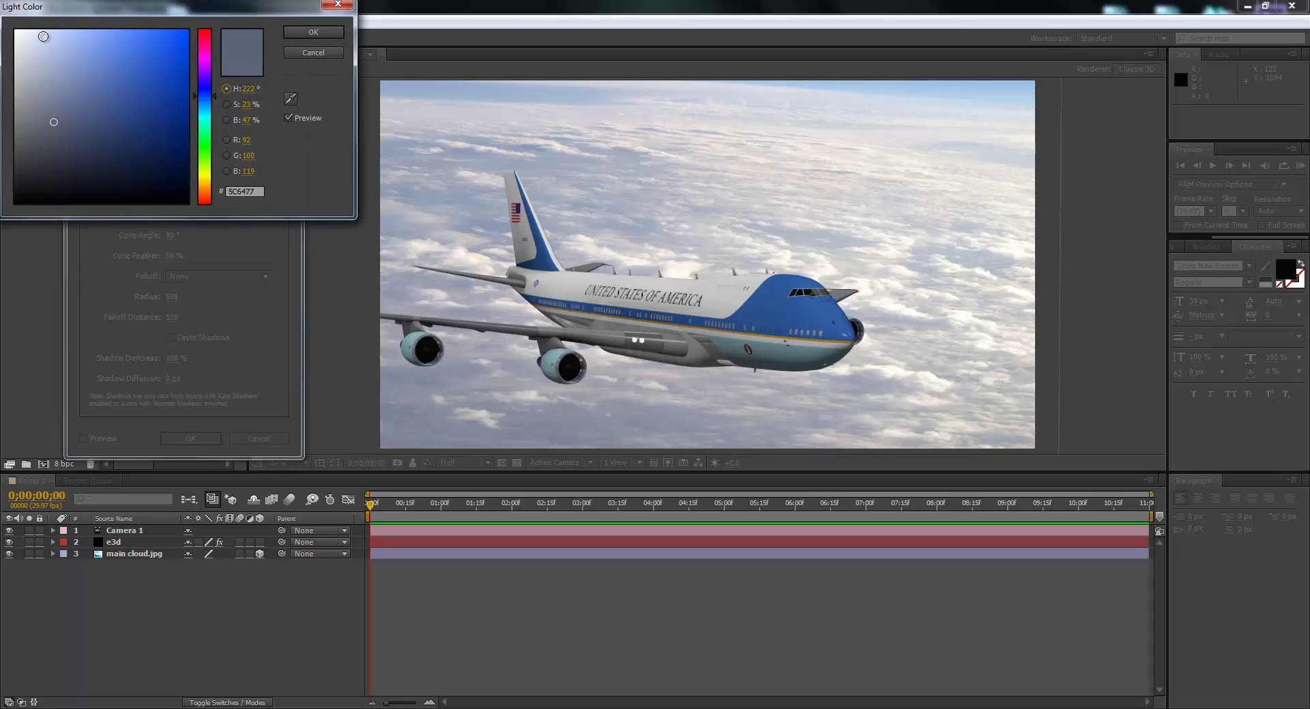
left_click_drag(33, 36, 29, 34)
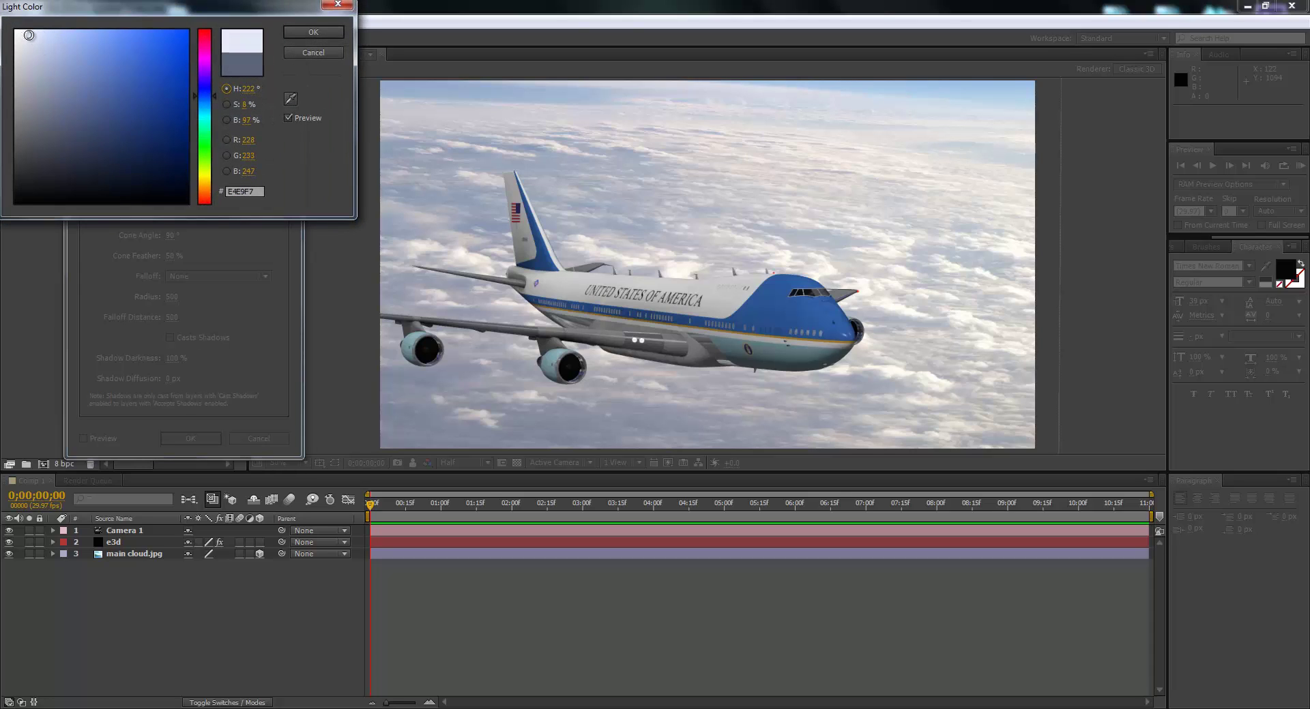
left_click(317, 37)
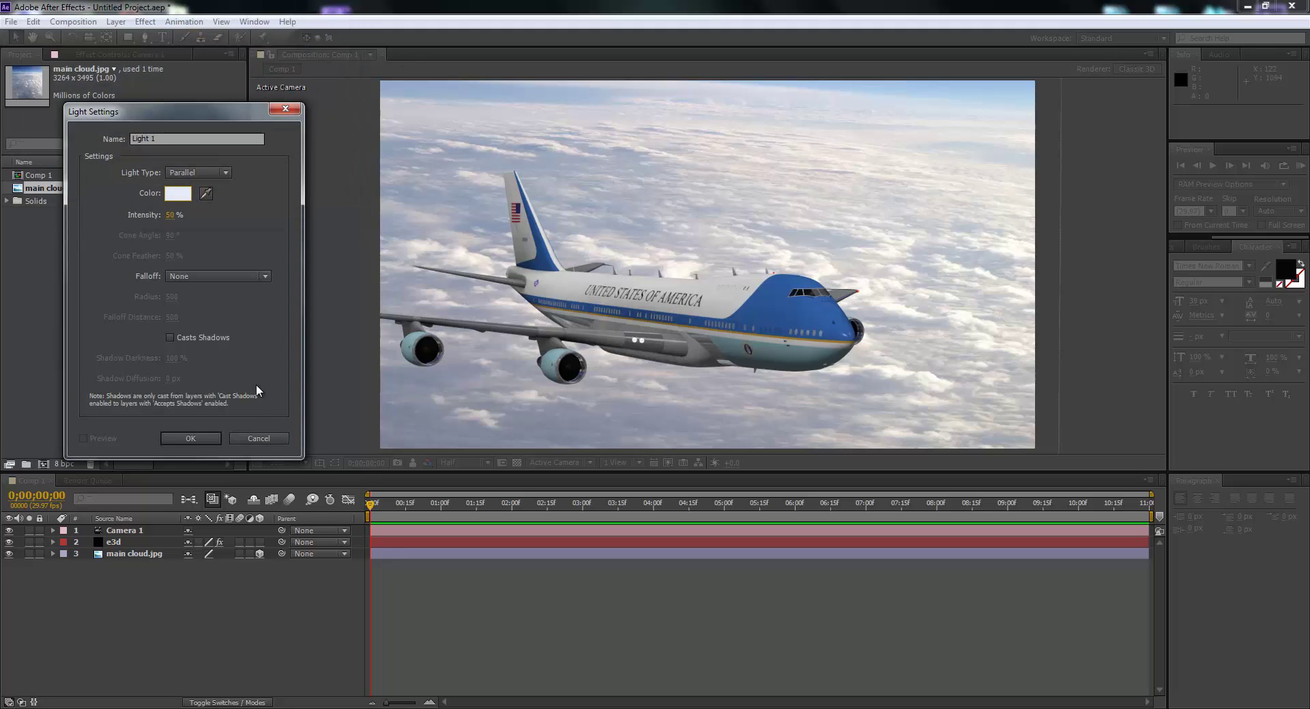
left_click(170, 215)
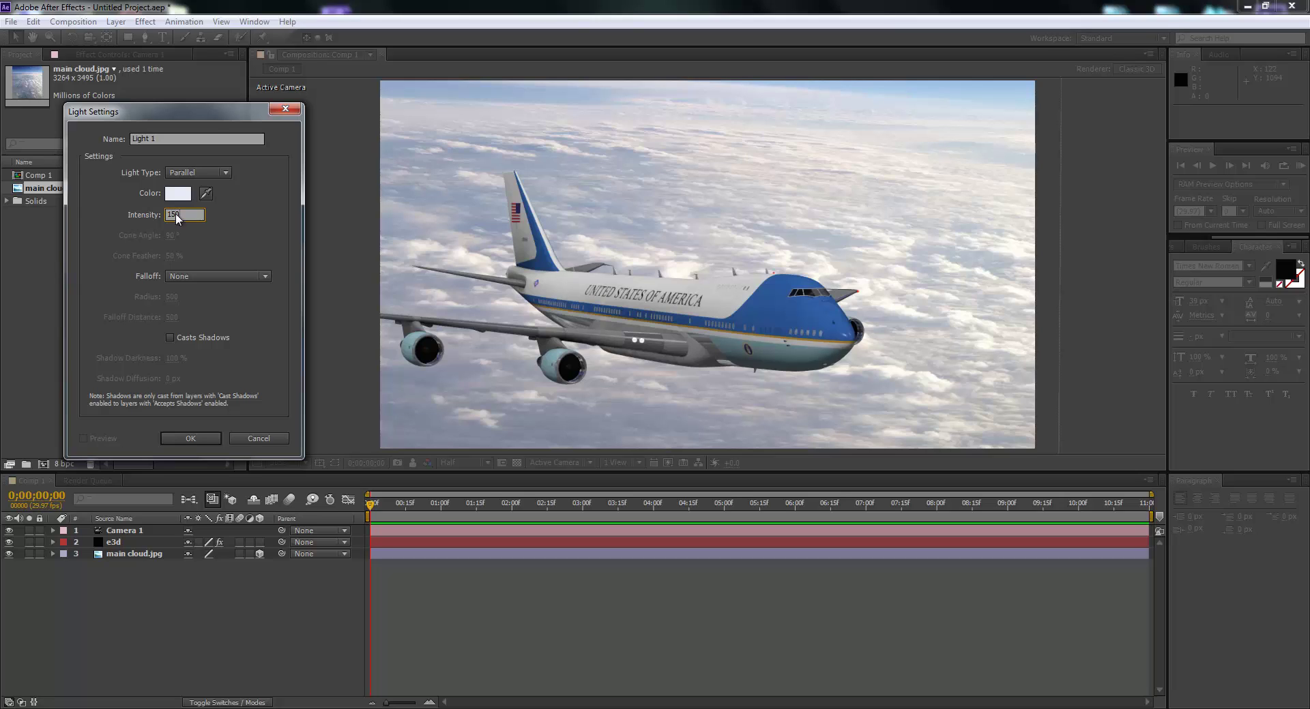
left_click(191, 438)
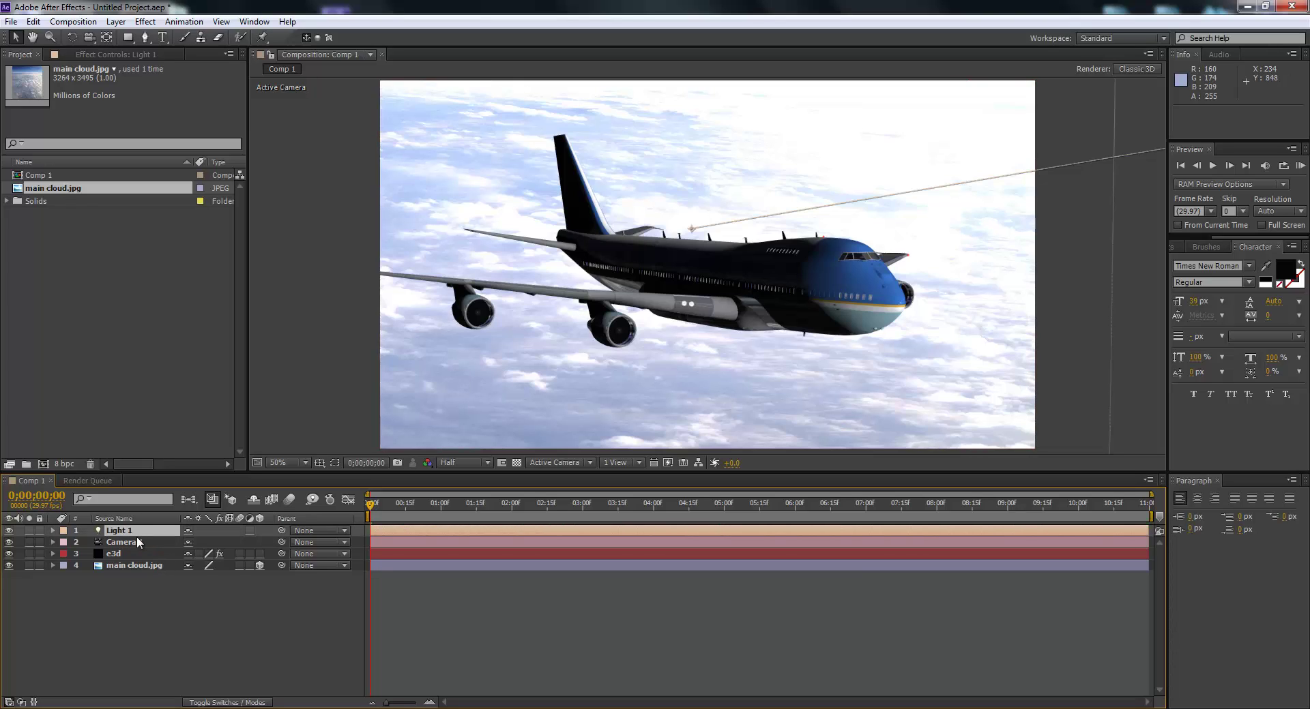
- Move Light 1's Position to about 1040, -13, -471.7, above the aircraft
key("p")
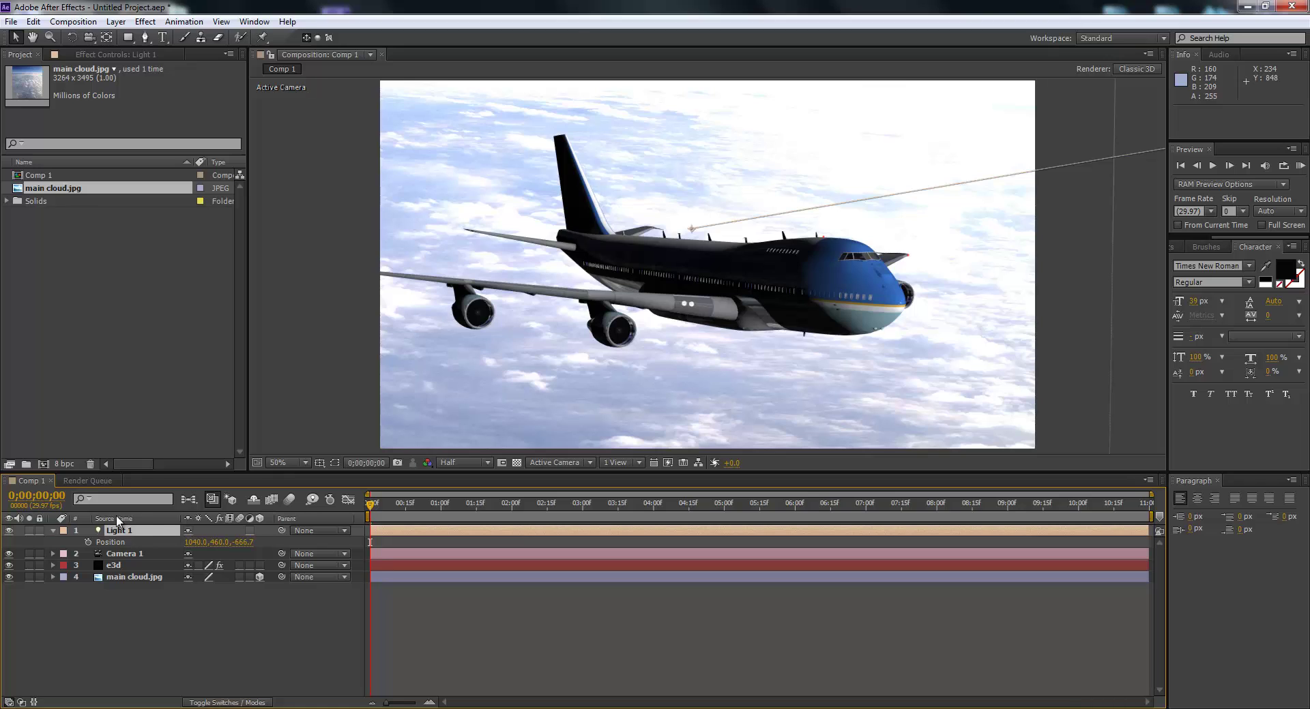
left_click_drag(216, 542, 151, 530)
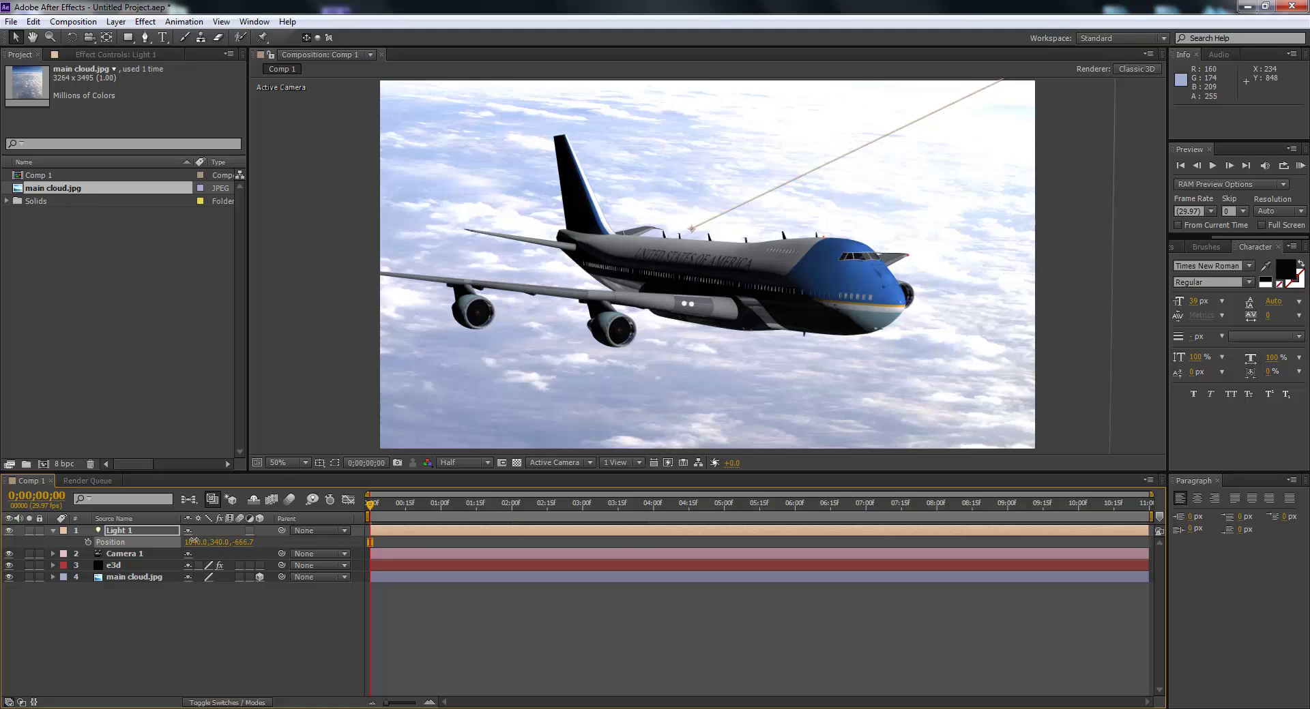
left_click_drag(193, 540, 1, 531)
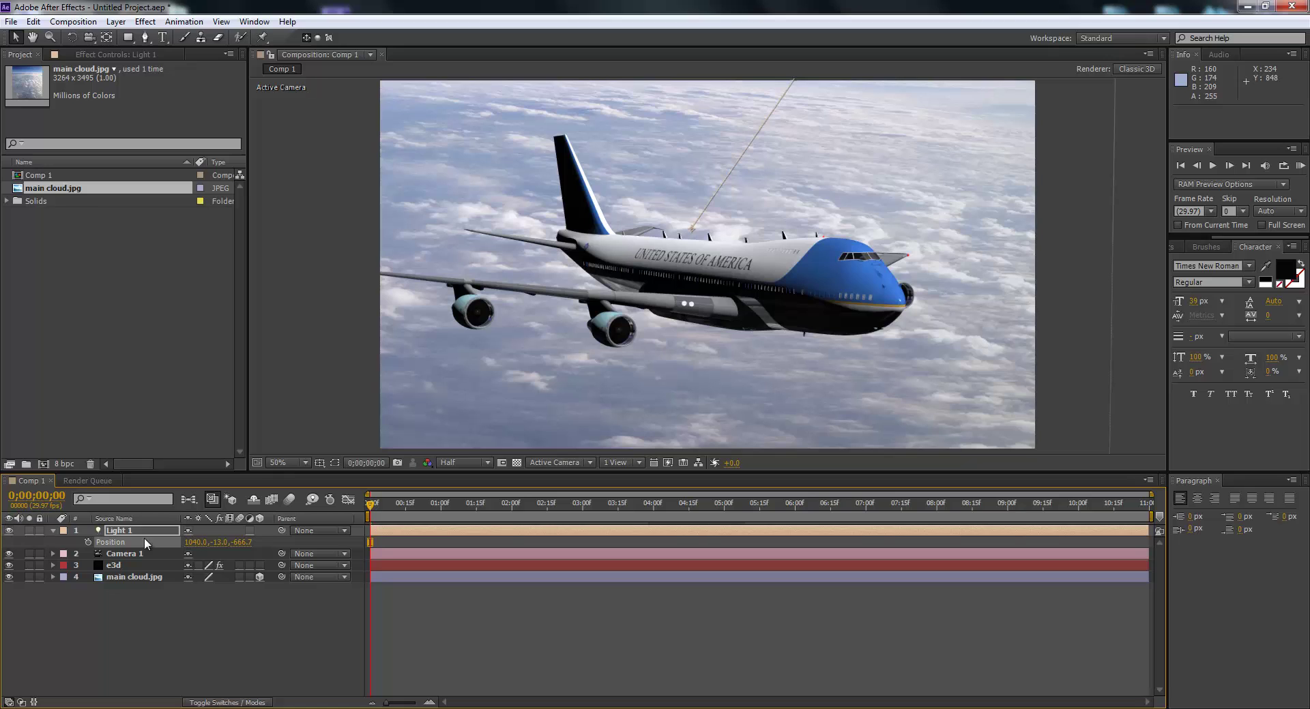
left_click_drag(237, 543, 372, 532)
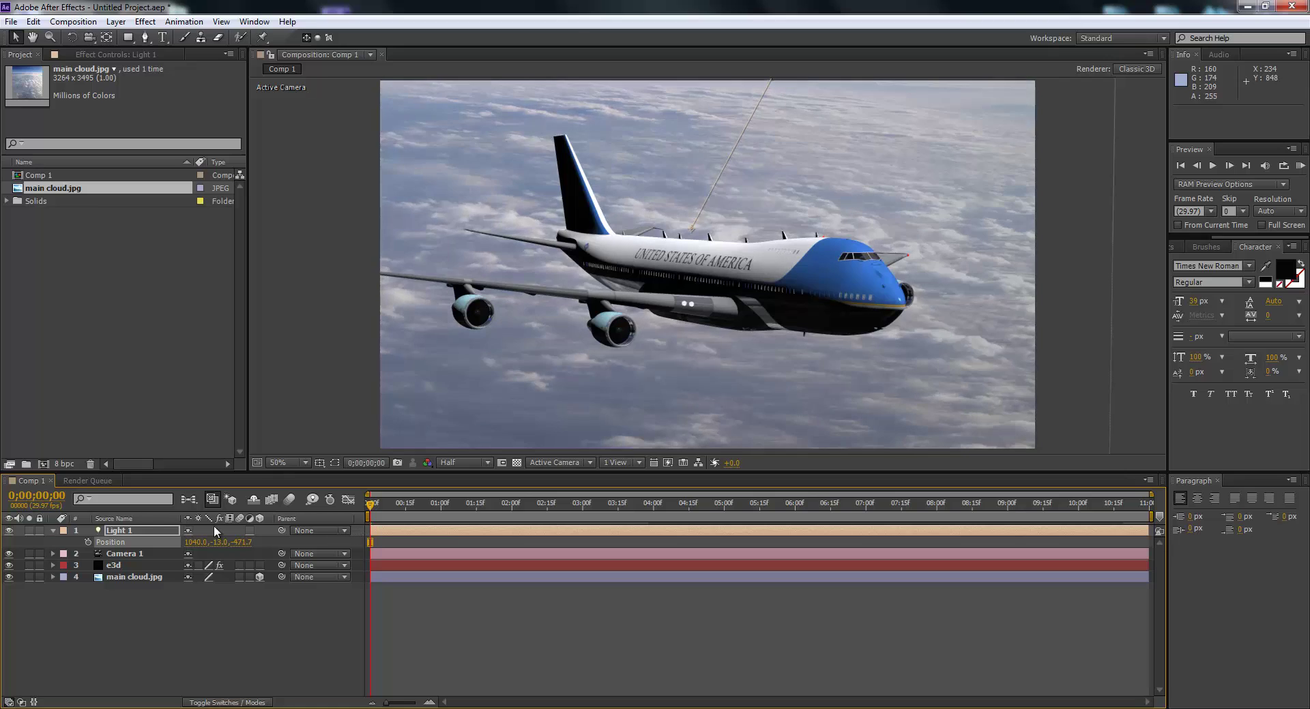
- Move Light 1's point of interest to about 943.5, 529, 9.1 and its X position to about 753, then collapse its properties
left_click(131, 530)
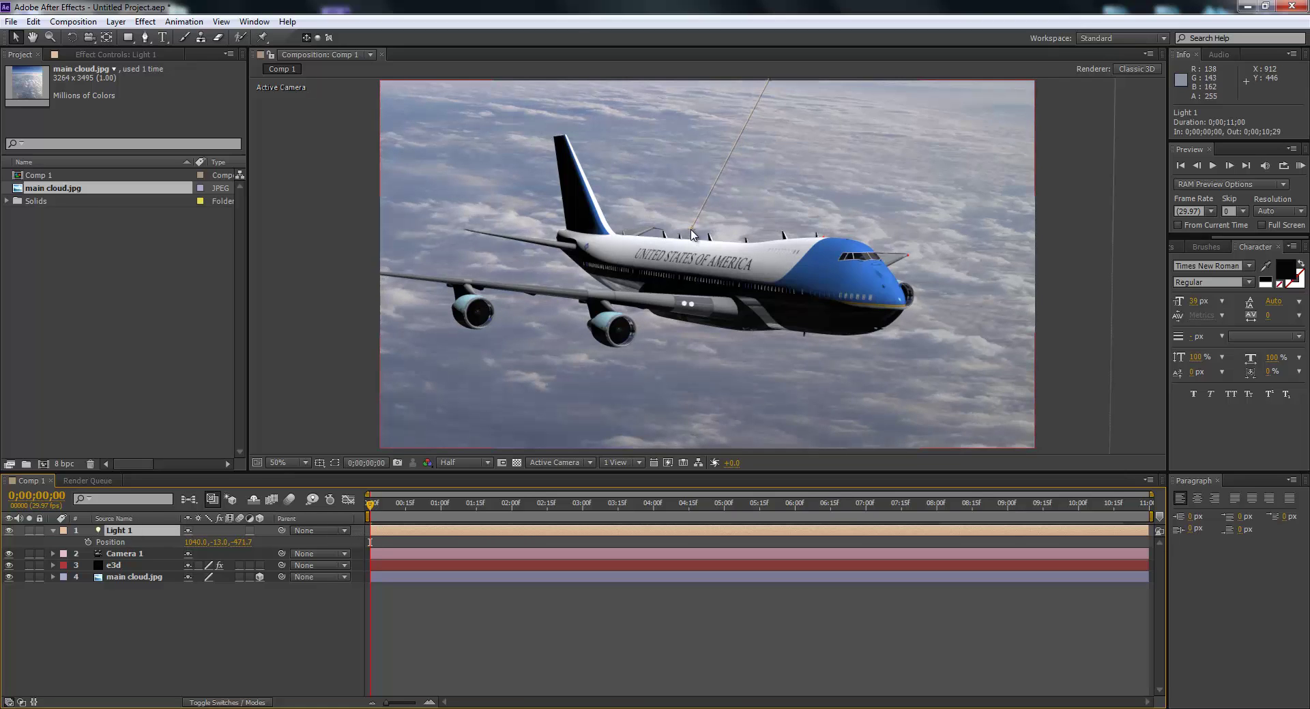
left_click_drag(696, 231, 795, 123)
mouse_move(738, 206)
left_mouse_down()
mouse_move(729, 228)
mouse_move(744, 254)
mouse_move(663, 212)
left_mouse_up()
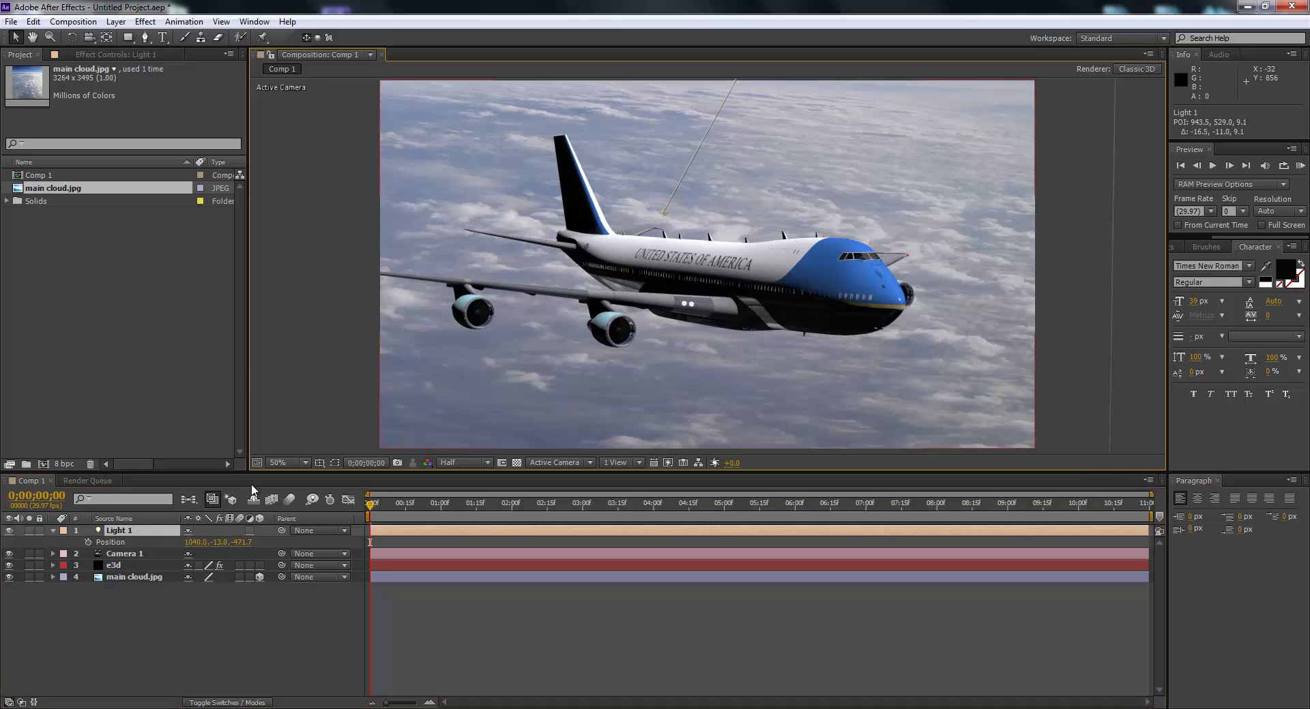
left_click_drag(193, 542, 82, 530)
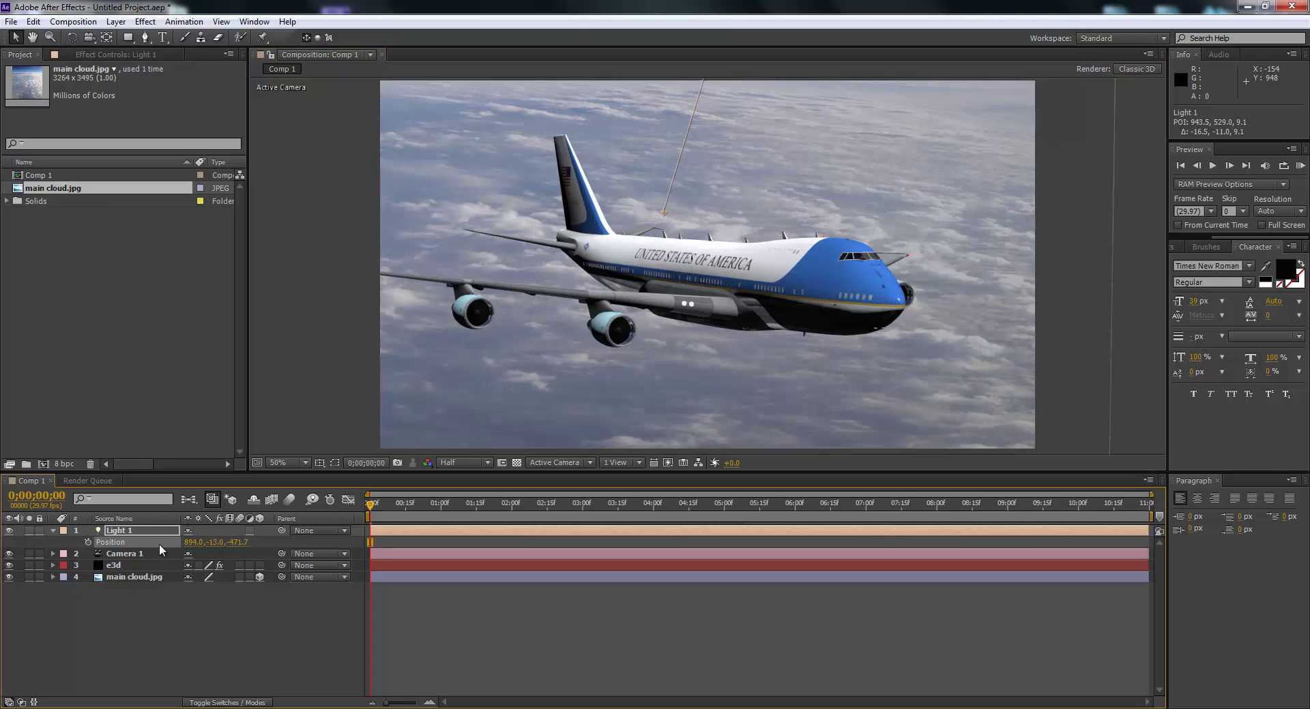
mouse_move(167, 547)
left_mouse_down()
mouse_move(140, 541)
mouse_move(199, 543)
mouse_move(164, 544)
left_mouse_up()
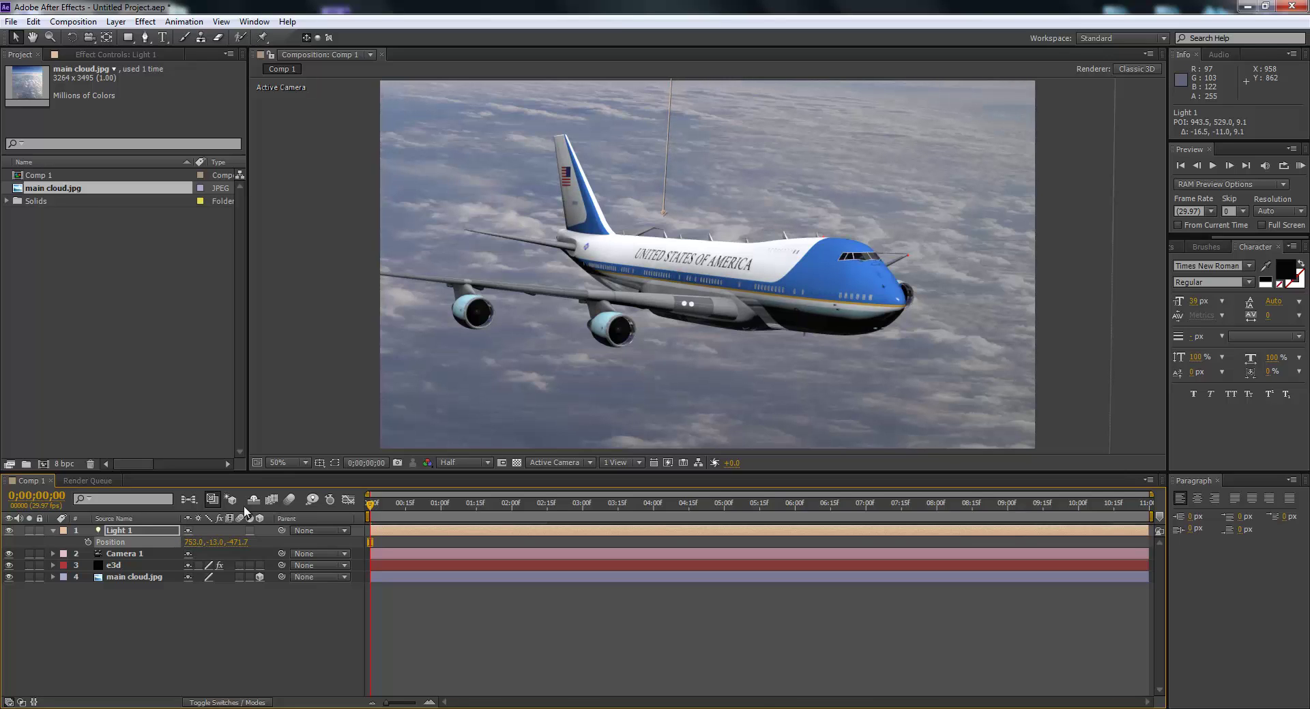
left_click(53, 530)
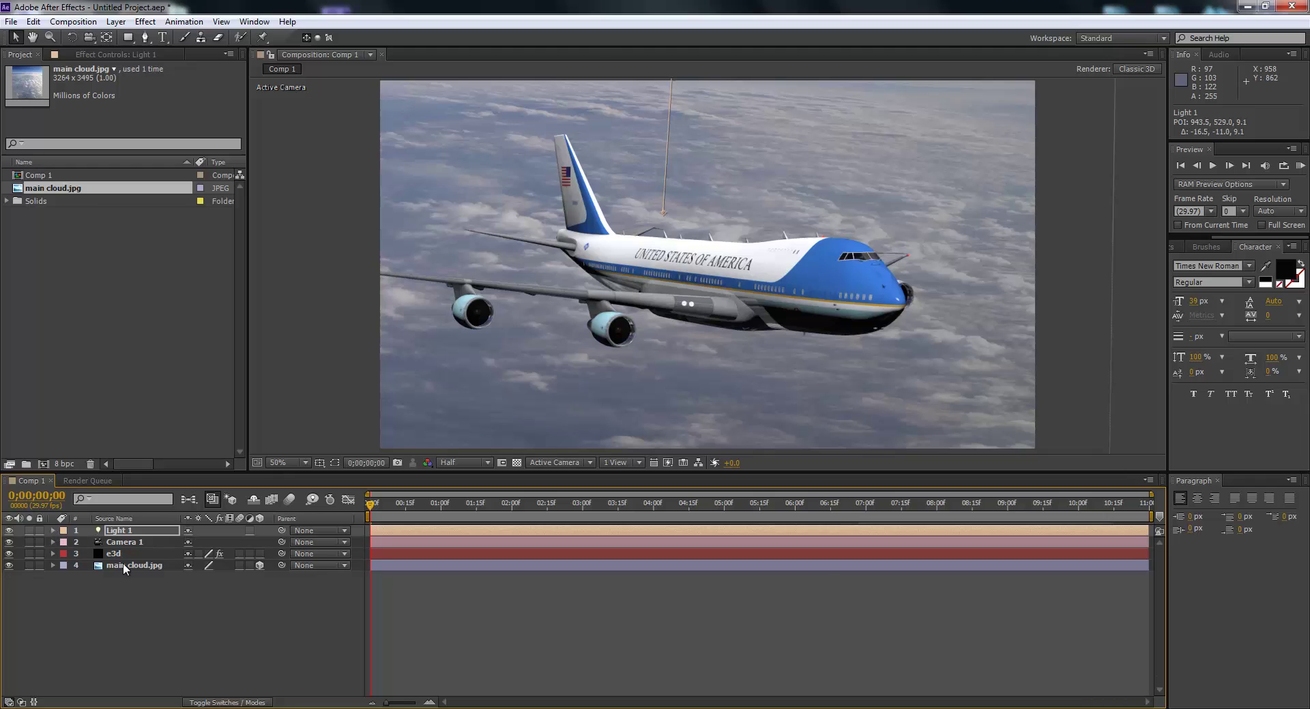
- Add an Ambient light named Light 2 with a grey-blue colour sampled from the clouds and 50% intensity
left_click(111, 22)
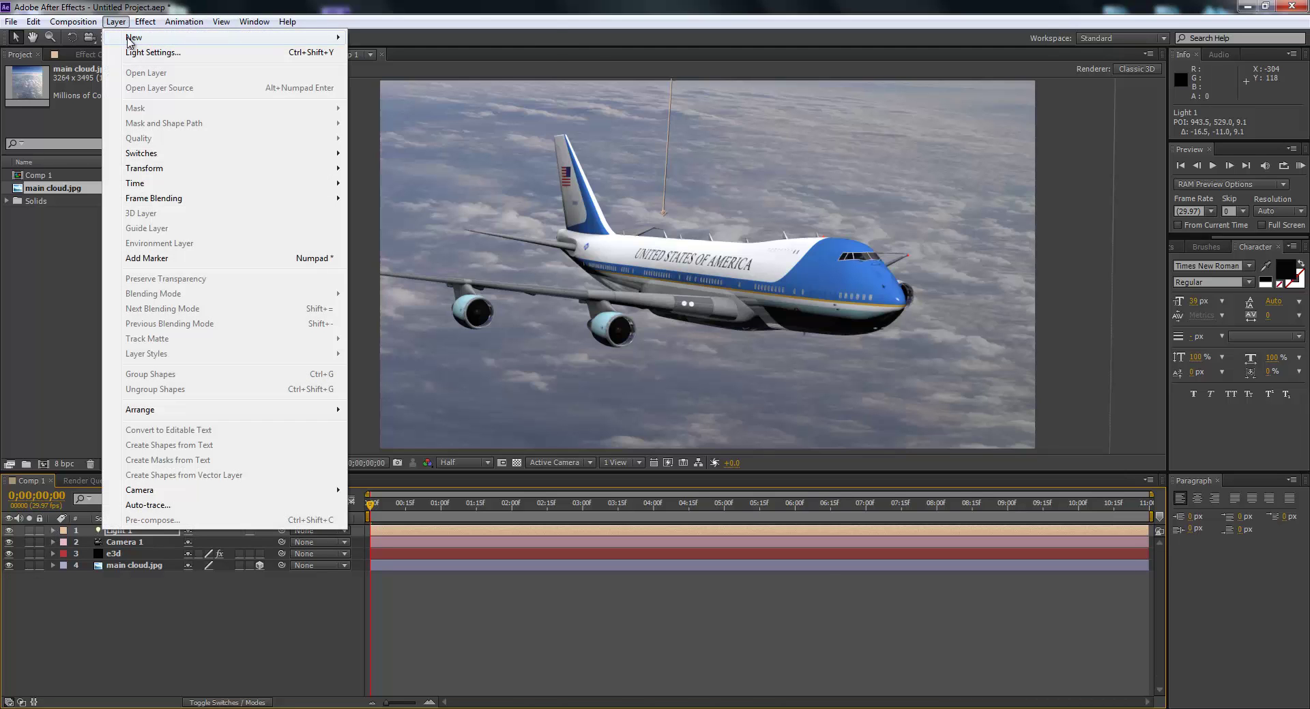
mouse_move(177, 37)
left_click(379, 68)
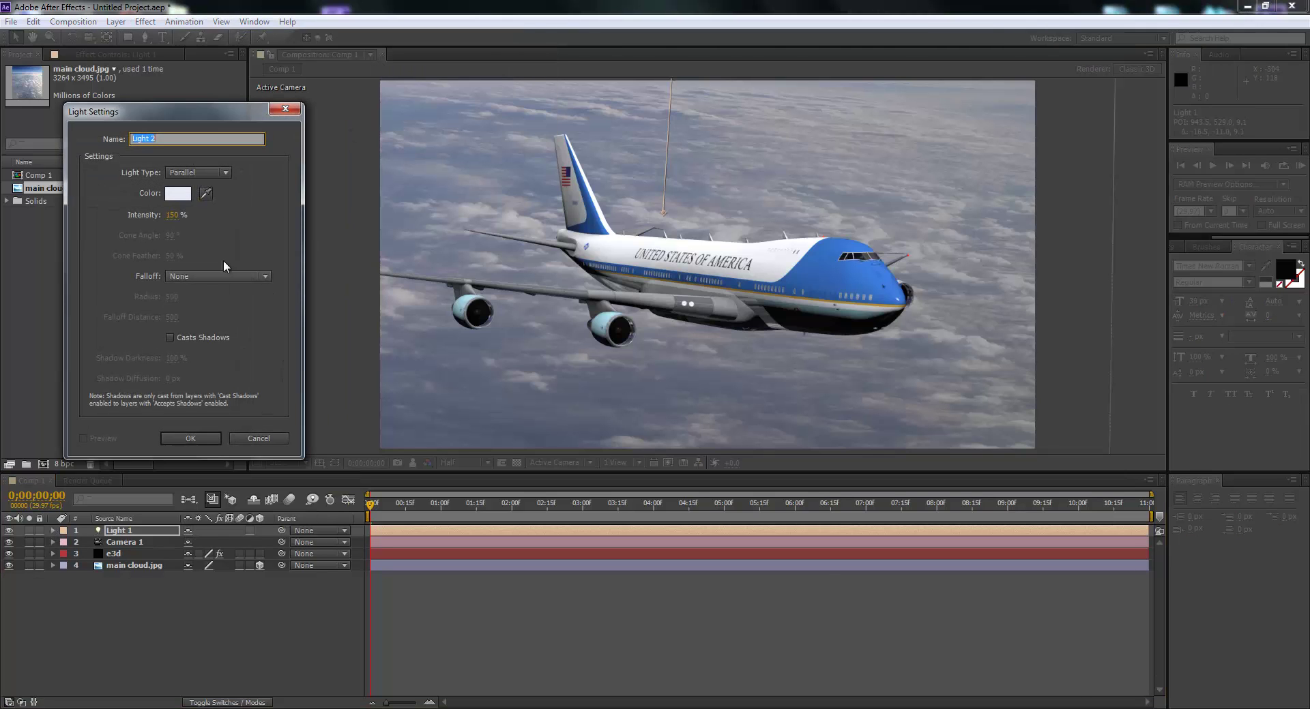
left_click(220, 174)
left_click(204, 233)
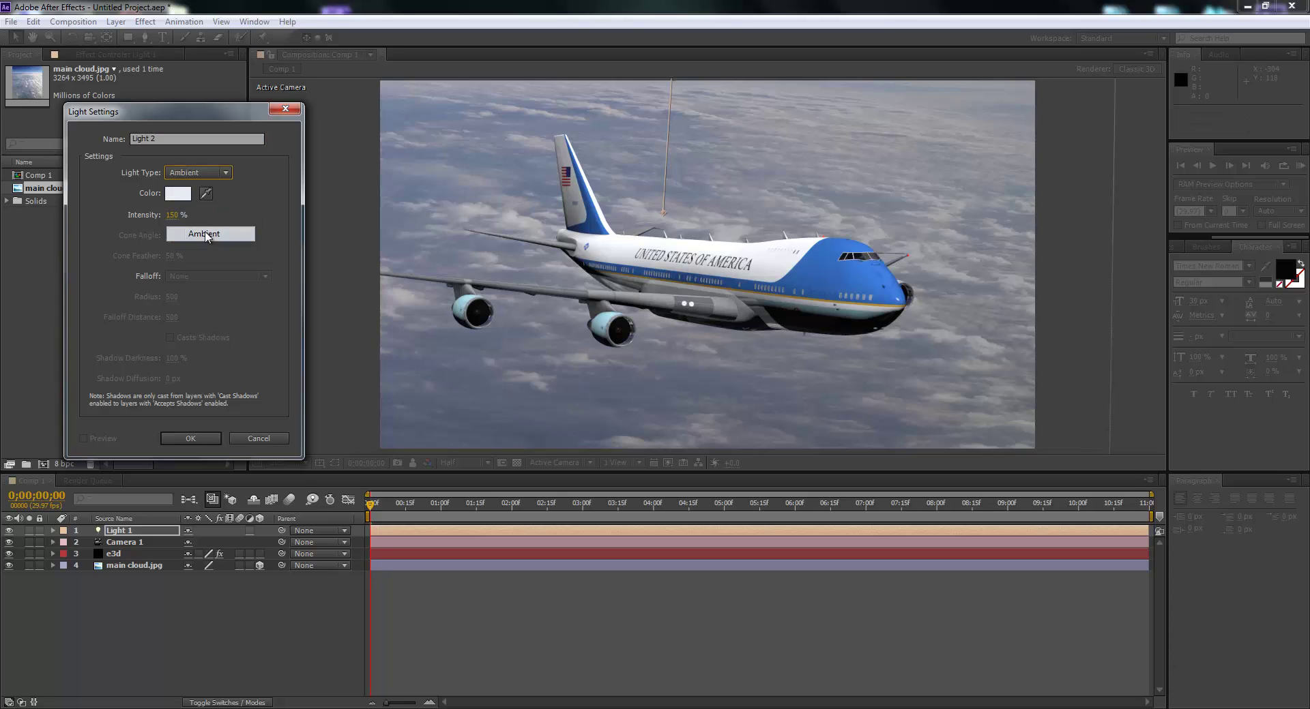
left_click(208, 191)
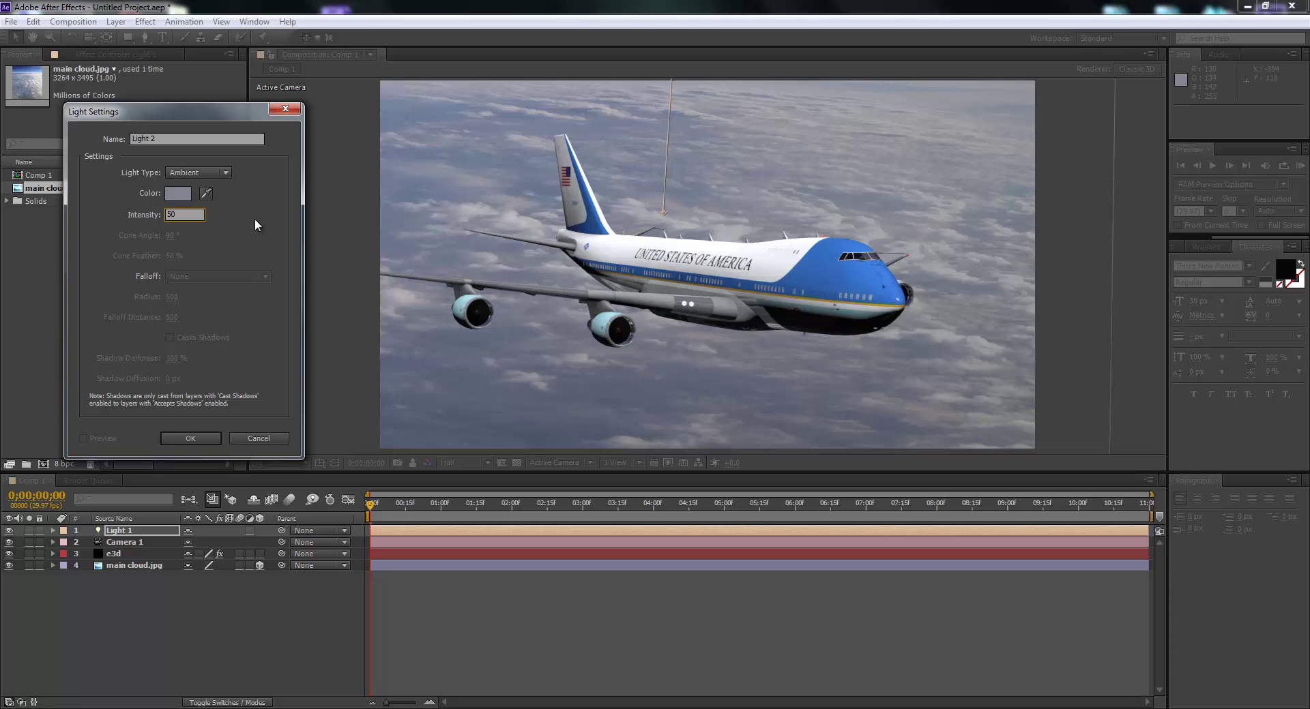
key("Return")
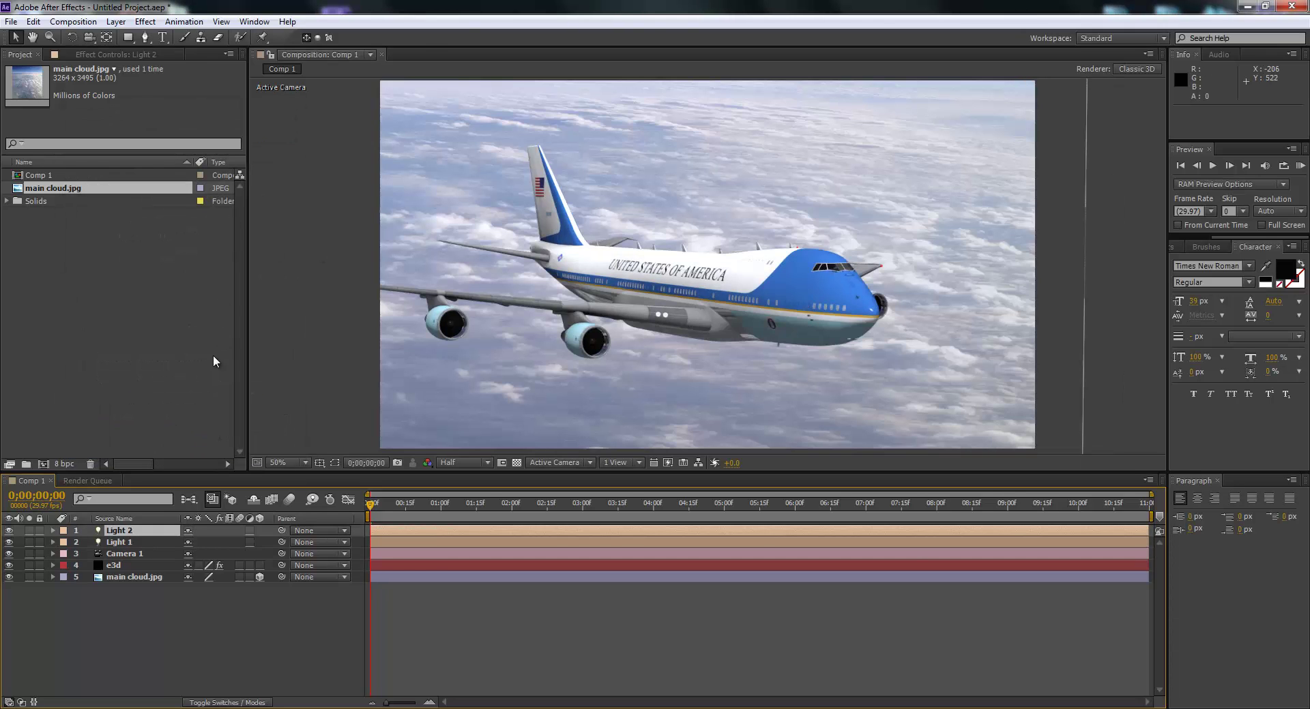
- Lower Light 2's intensity to 7% and collapse its properties
left_click(53, 531)
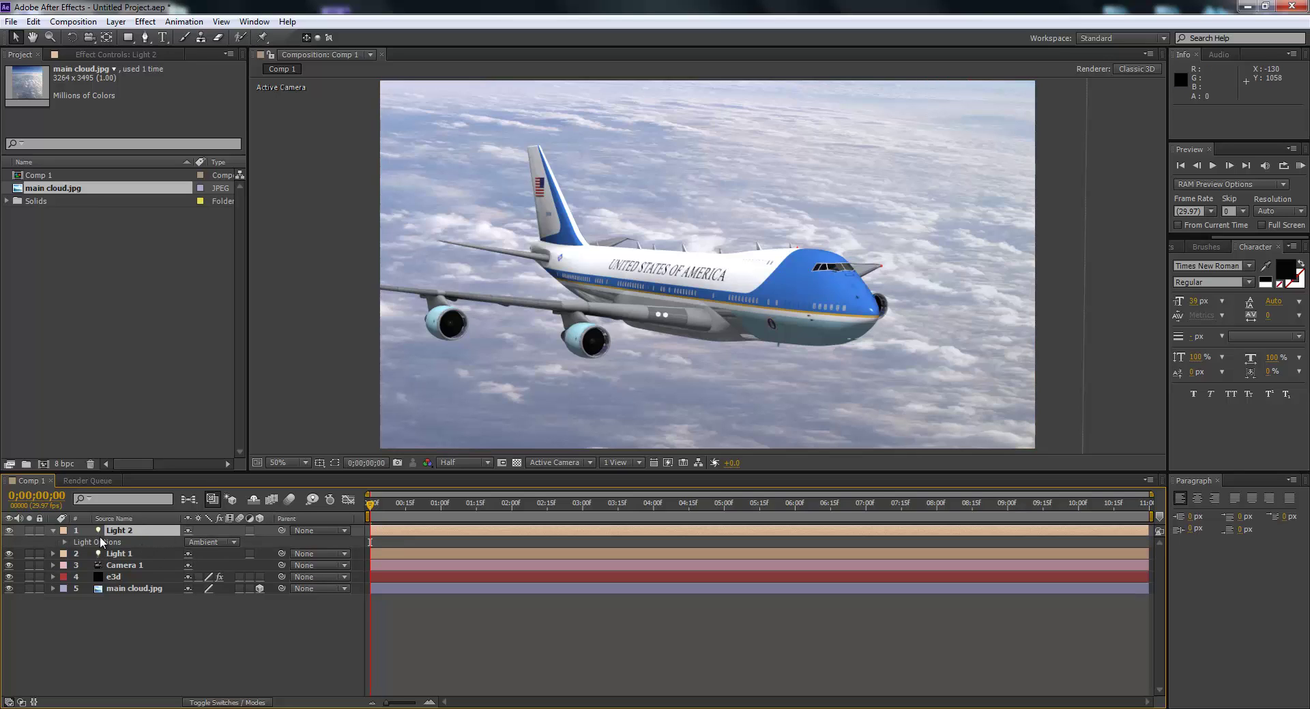
left_click(66, 543)
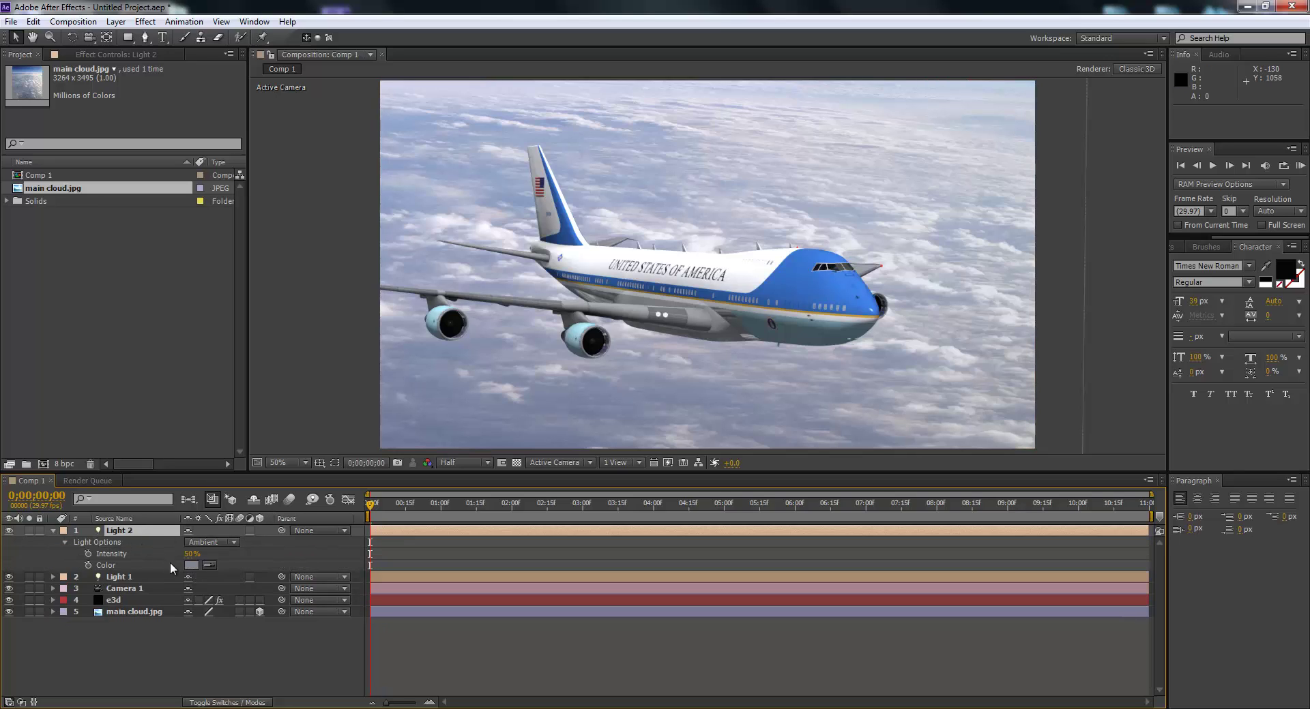
left_click_drag(191, 554, 164, 546)
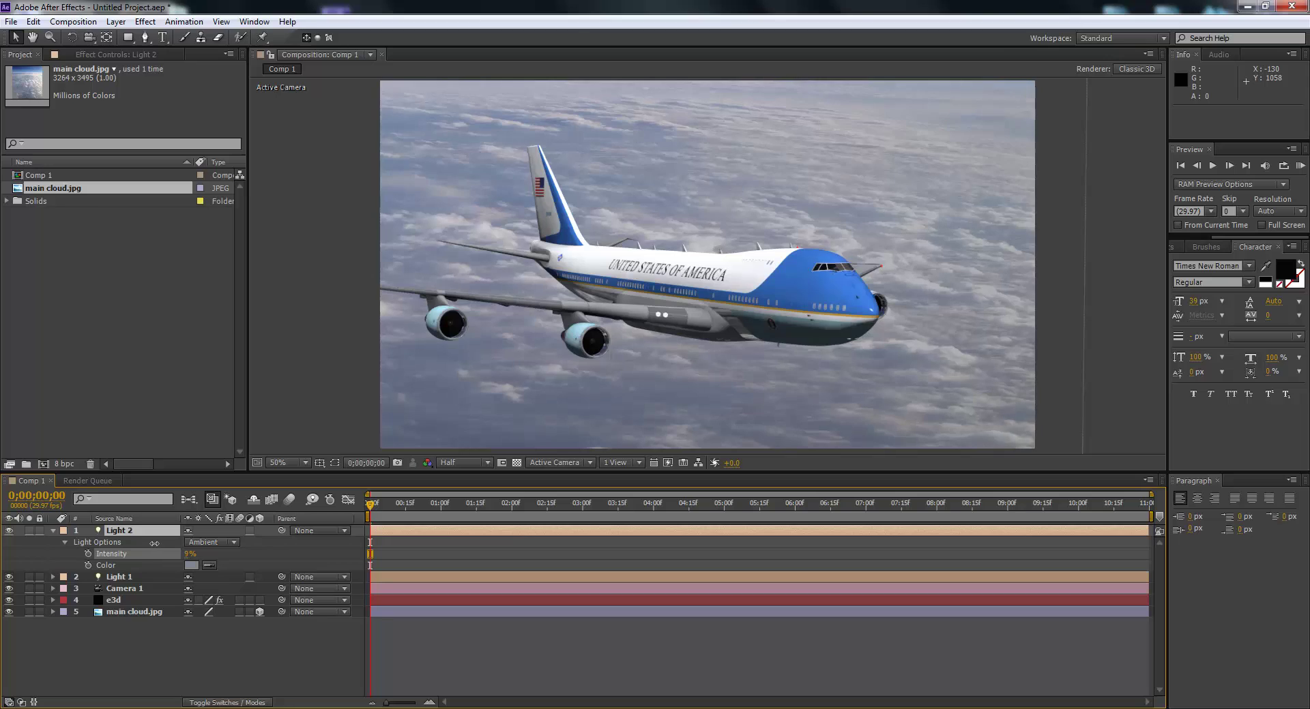
left_click(745, 309)
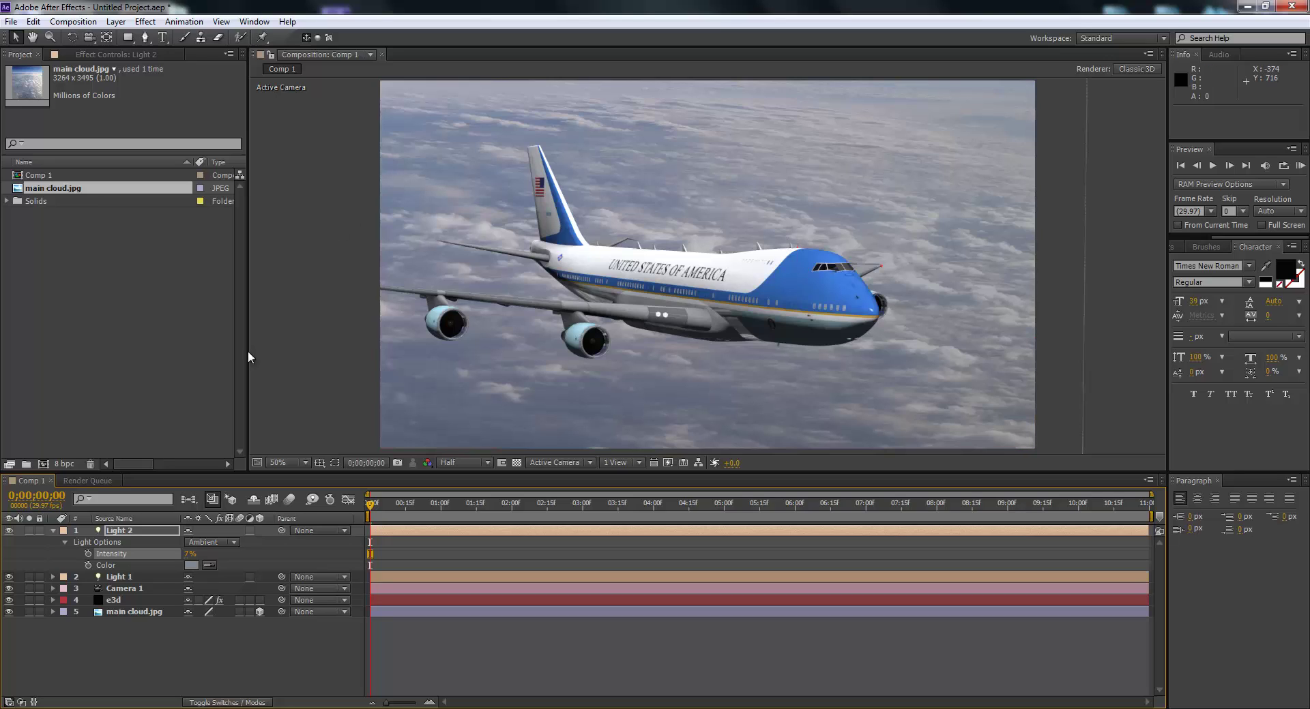
left_click(54, 530)
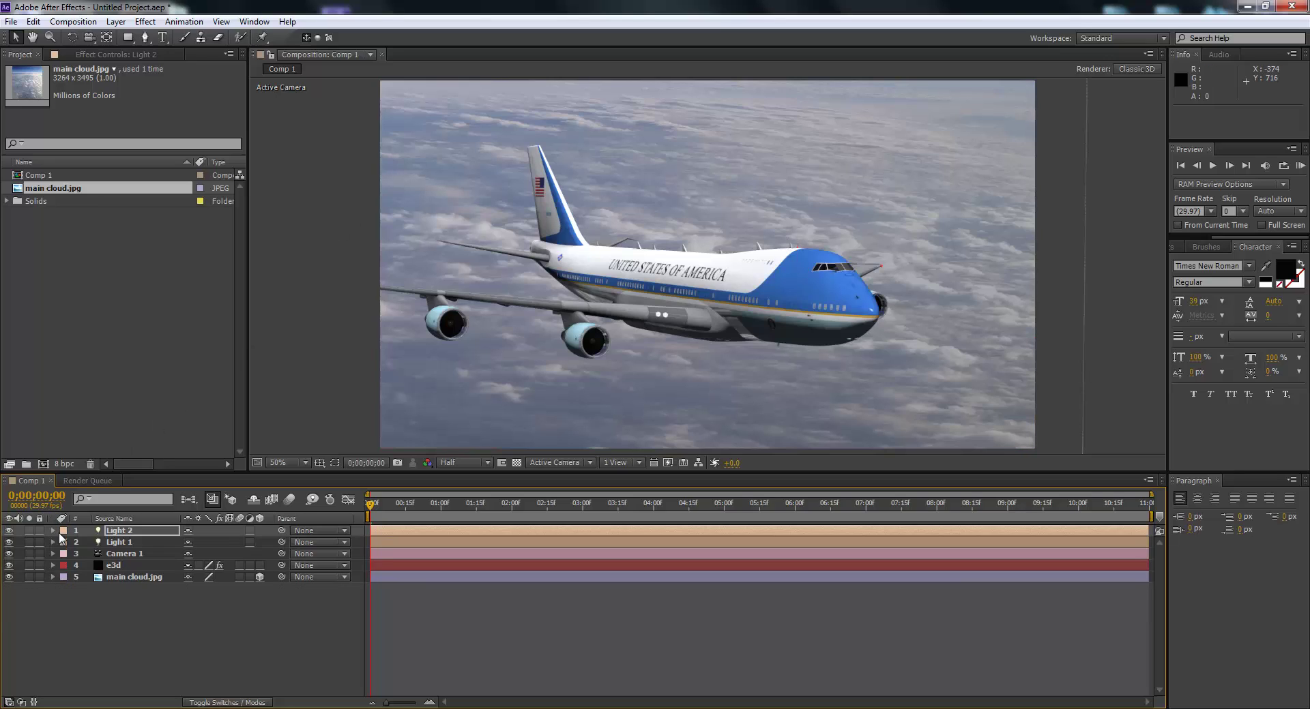
- In the e3d layer's Element Multi-Pass Mixer, set Diffuse to 0.99, Specular to 3.67, Reflect to 1.28 and Illumination to 1.20
left_click(118, 565)
left_click(103, 54)
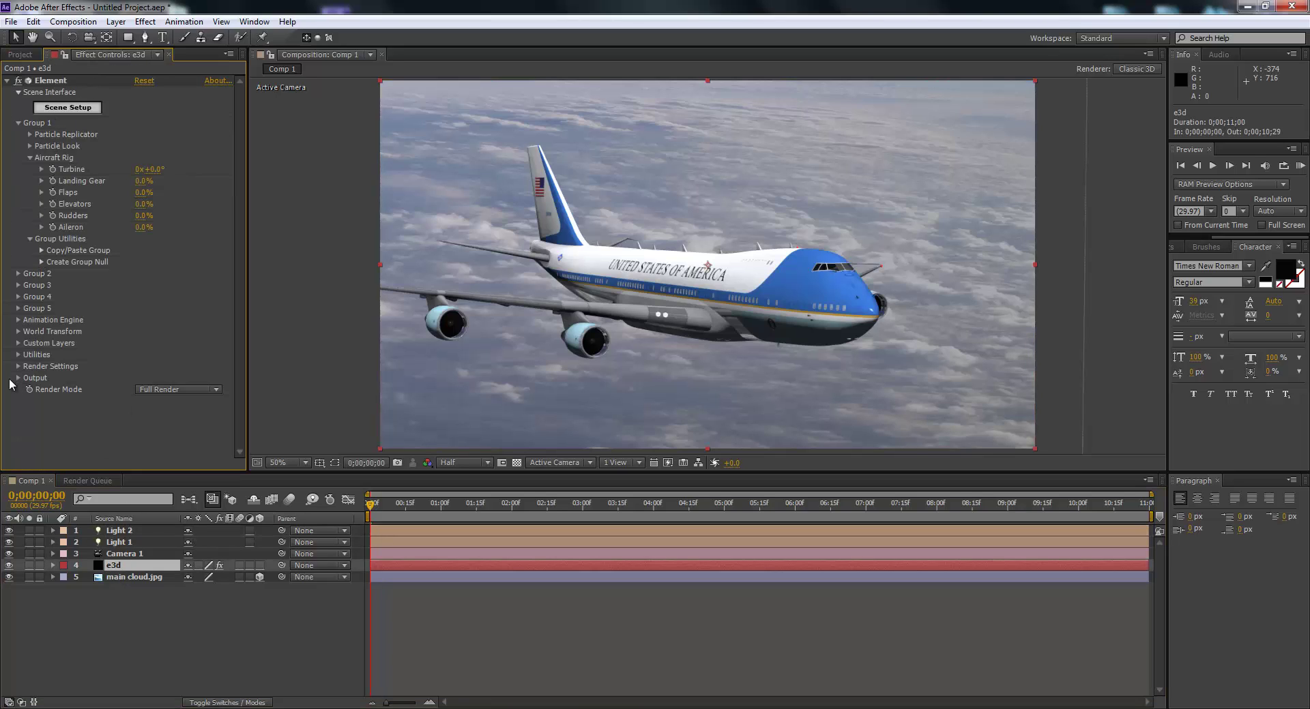
left_click(19, 378)
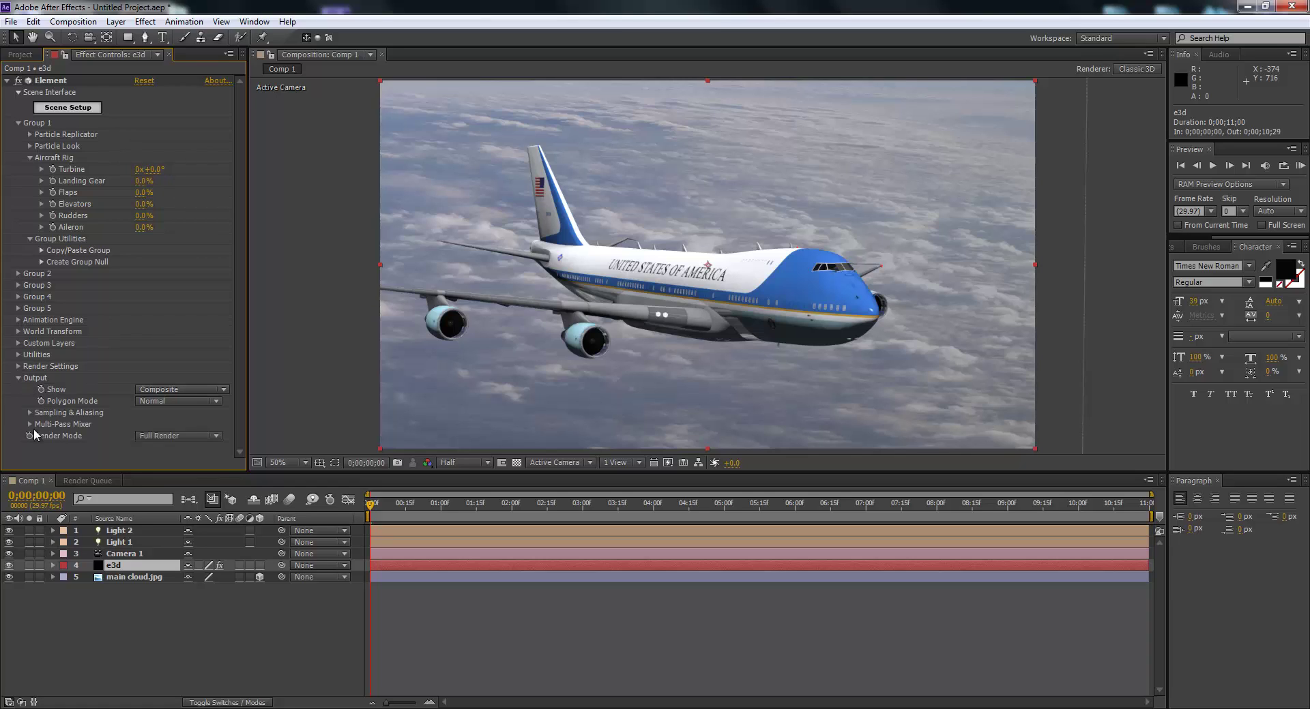
left_click(30, 424)
scroll(30, 427, "down", 1)
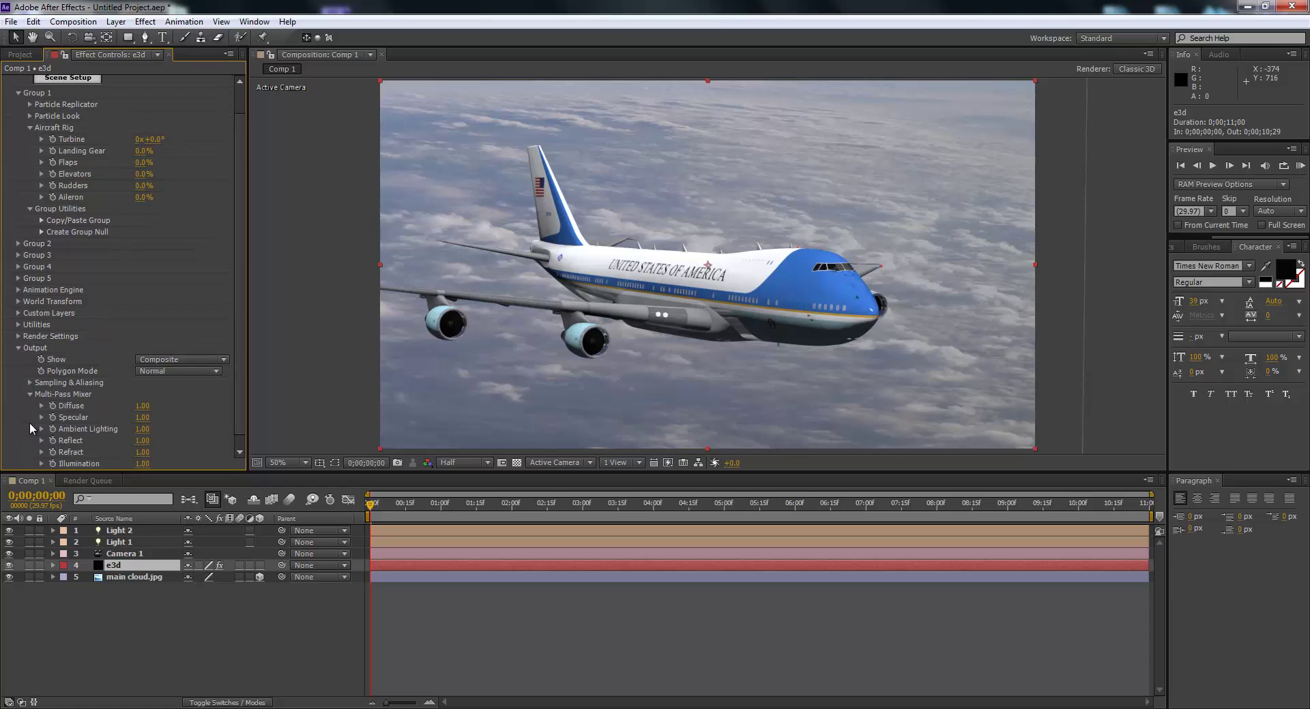
scroll(157, 429, "down", 1)
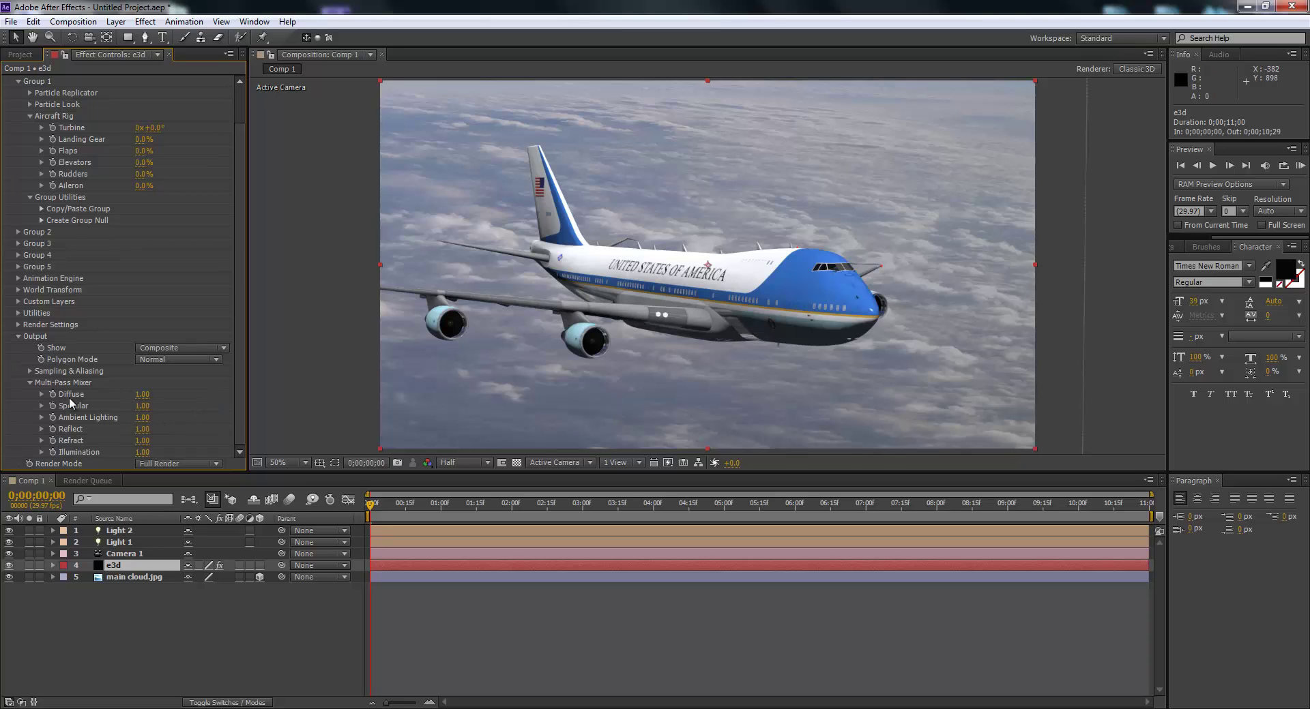
left_click_drag(142, 407, 203, 401)
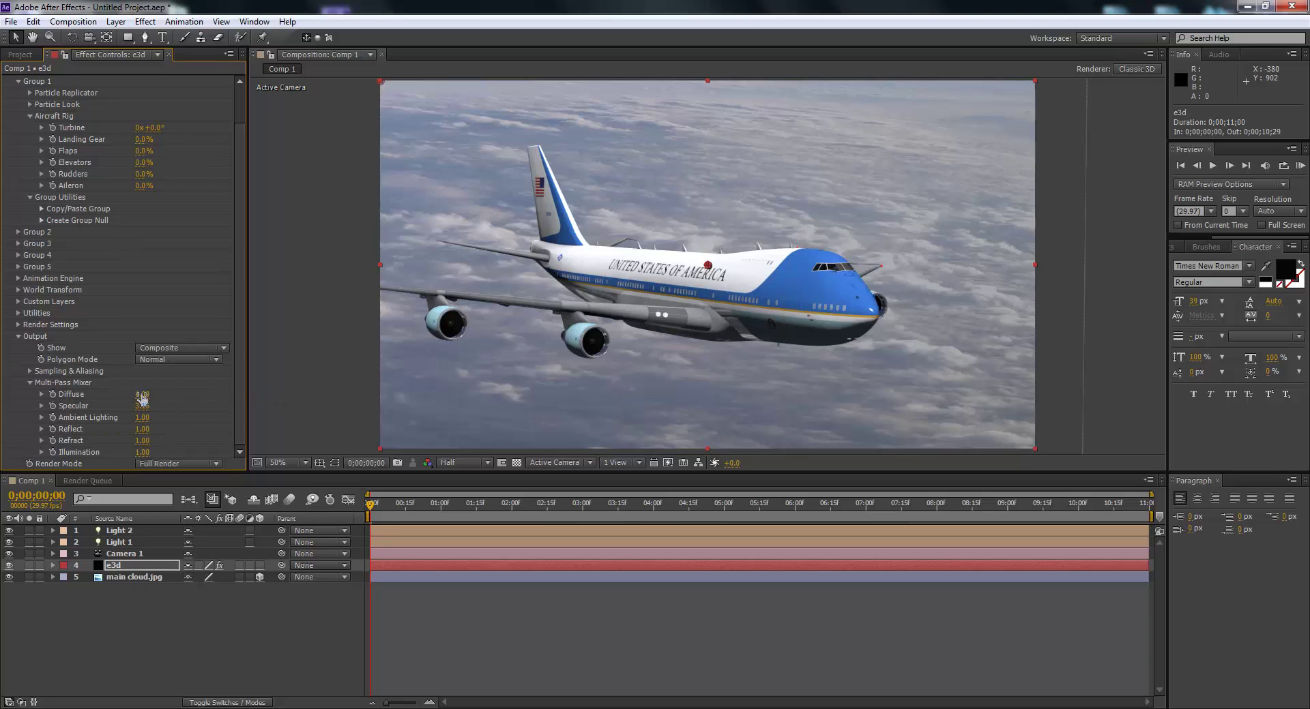
left_click_drag(198, 388, 107, 392)
left_click_drag(115, 394, 145, 395)
left_click_drag(150, 406, 172, 405)
left_click(30, 383)
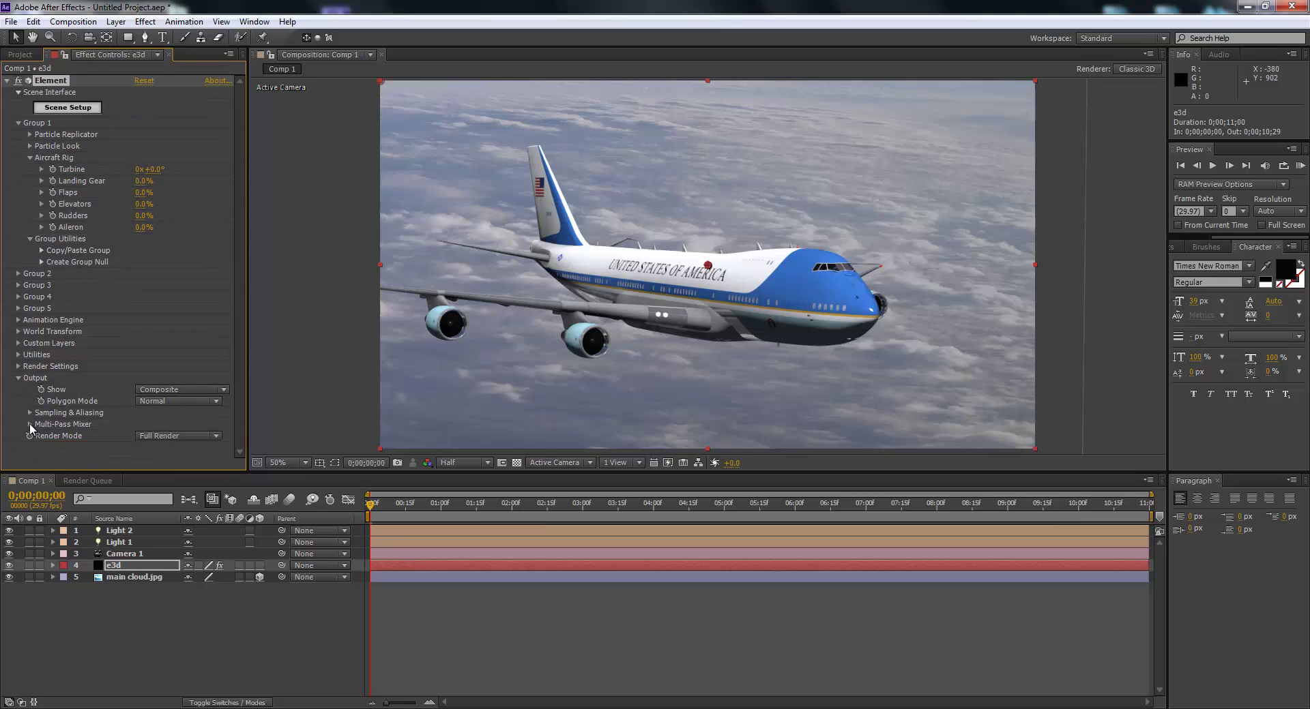
left_click(30, 424)
scroll(72, 430, "down", 1)
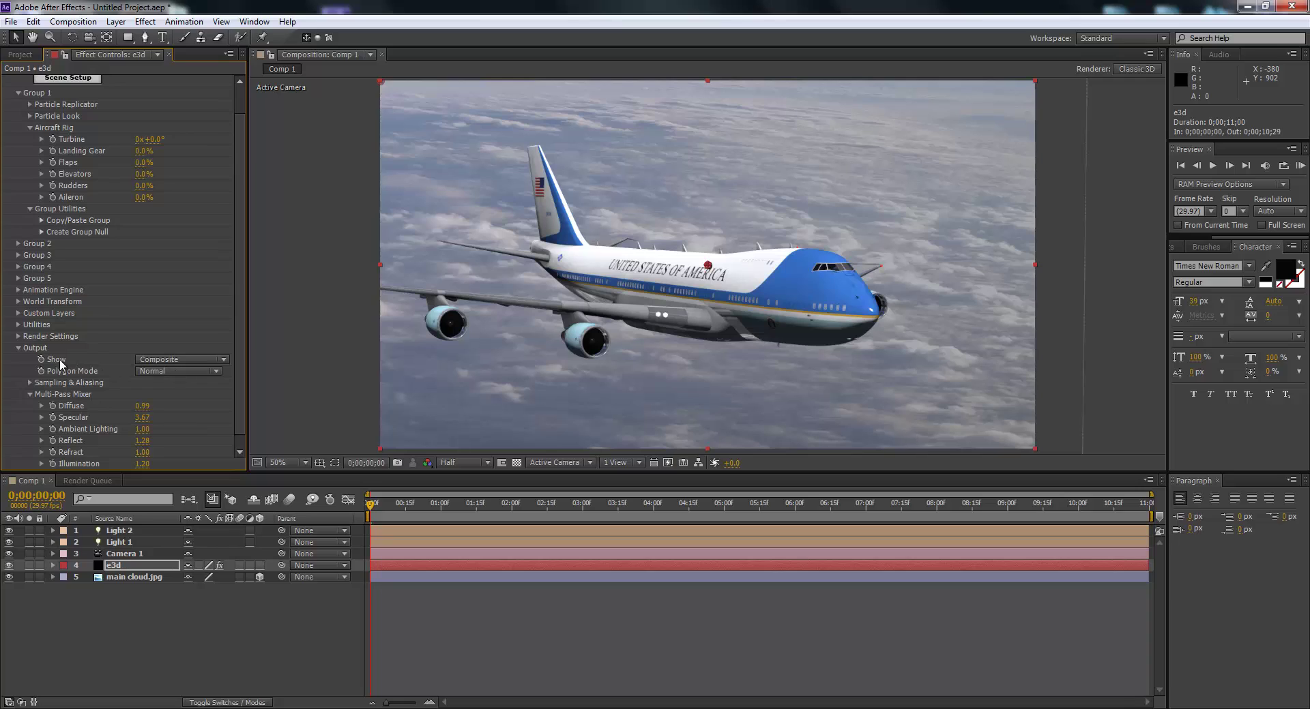
left_click(18, 348)
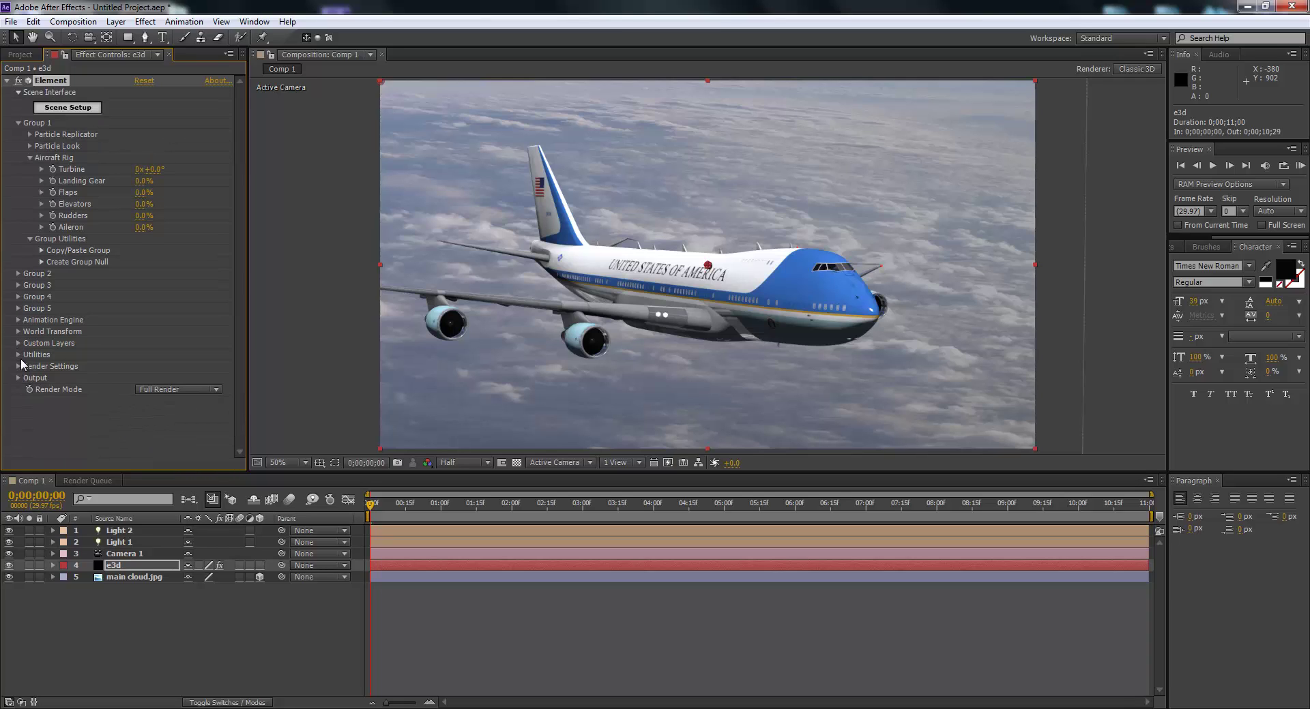
left_click(18, 366)
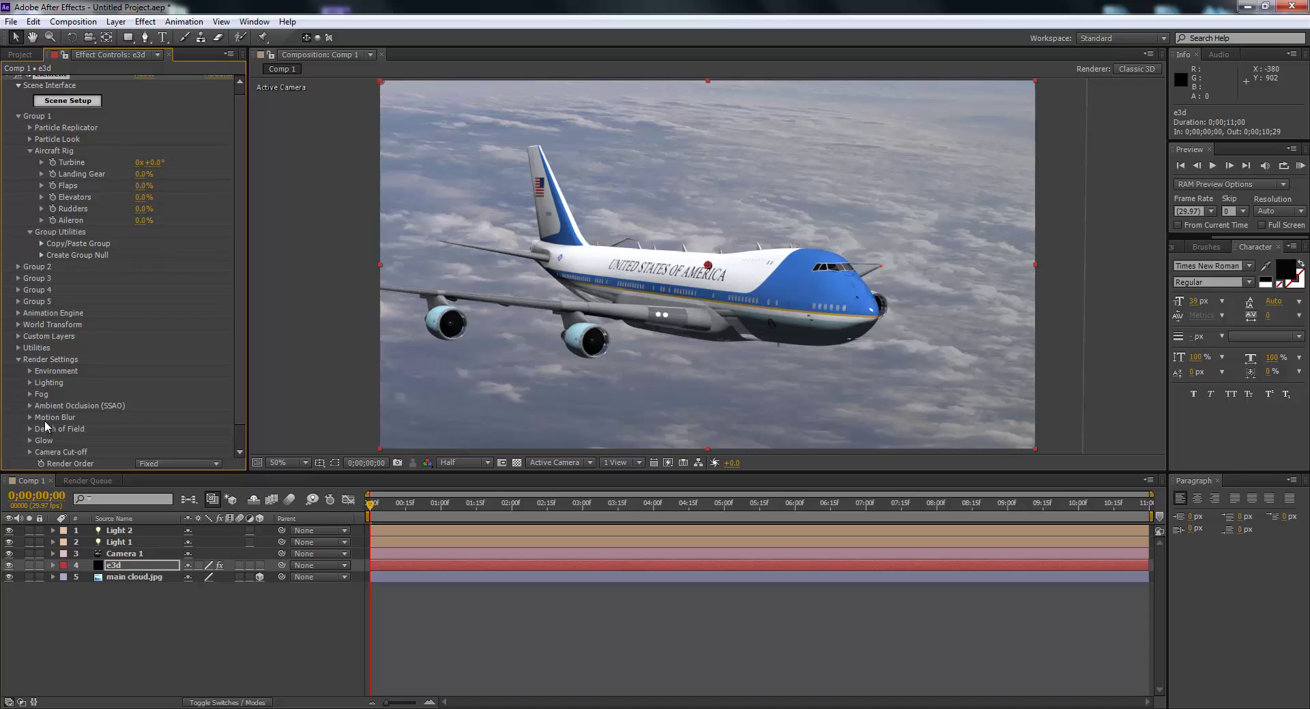
left_click(18, 359)
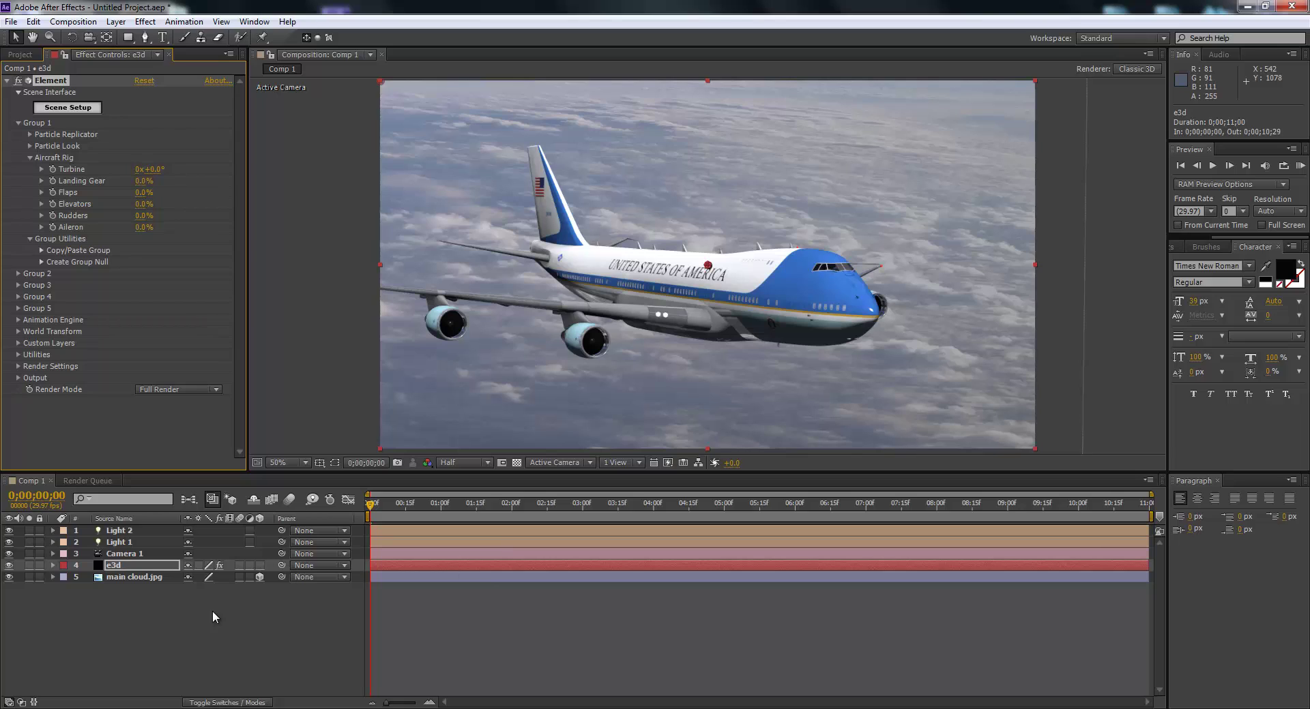
- Create an adjustment layer at the top of Comp 1 and apply the Stylize Glow effect to it
right_click(157, 613)
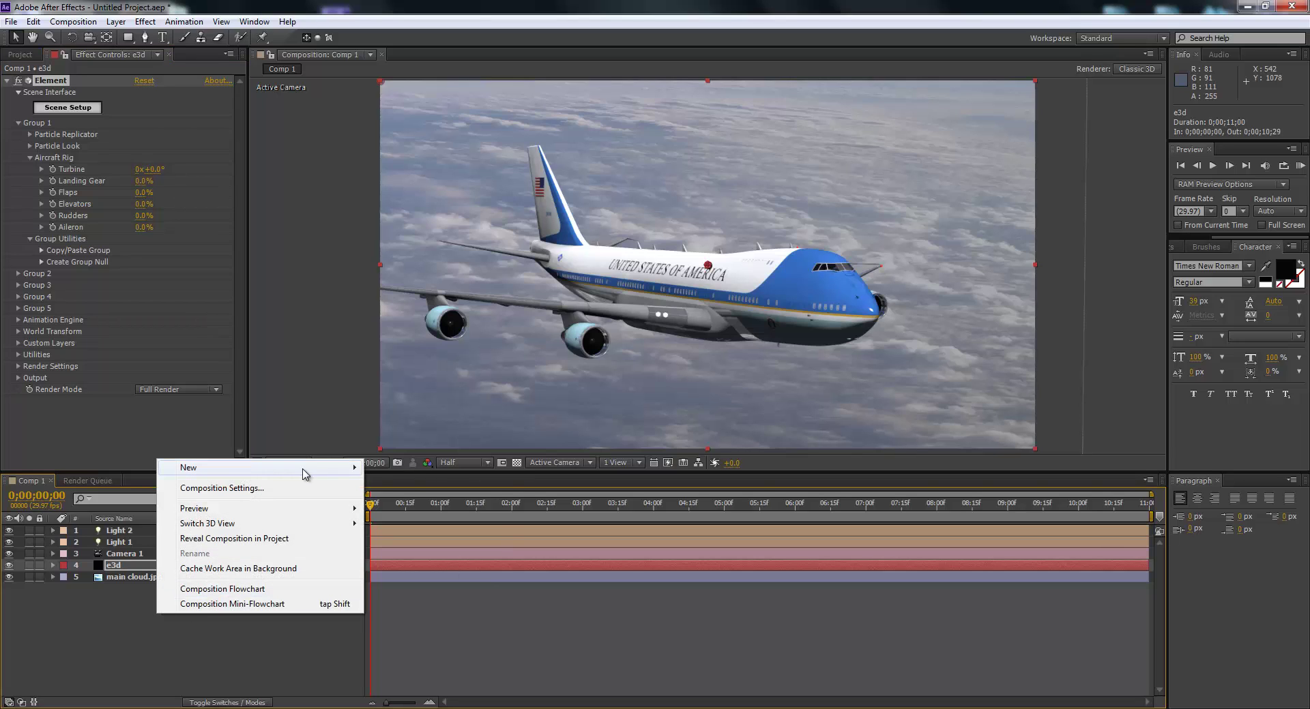
mouse_move(306, 469)
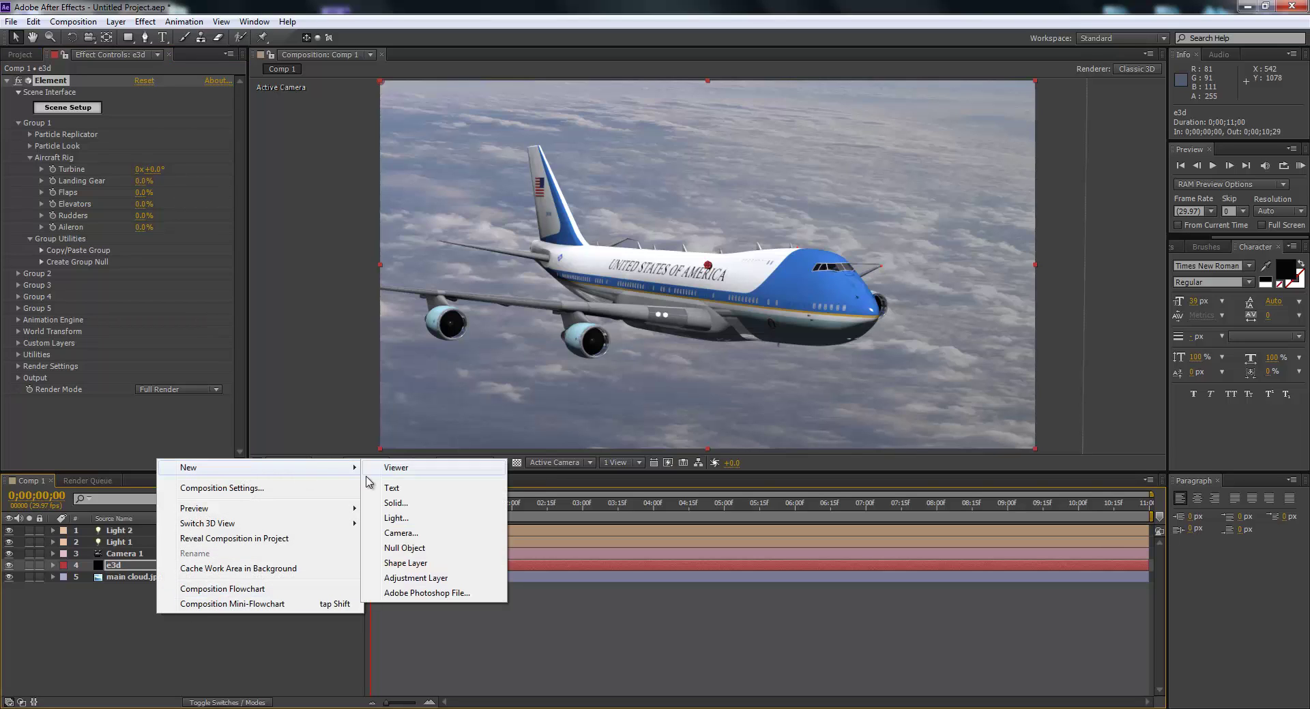
left_click(409, 577)
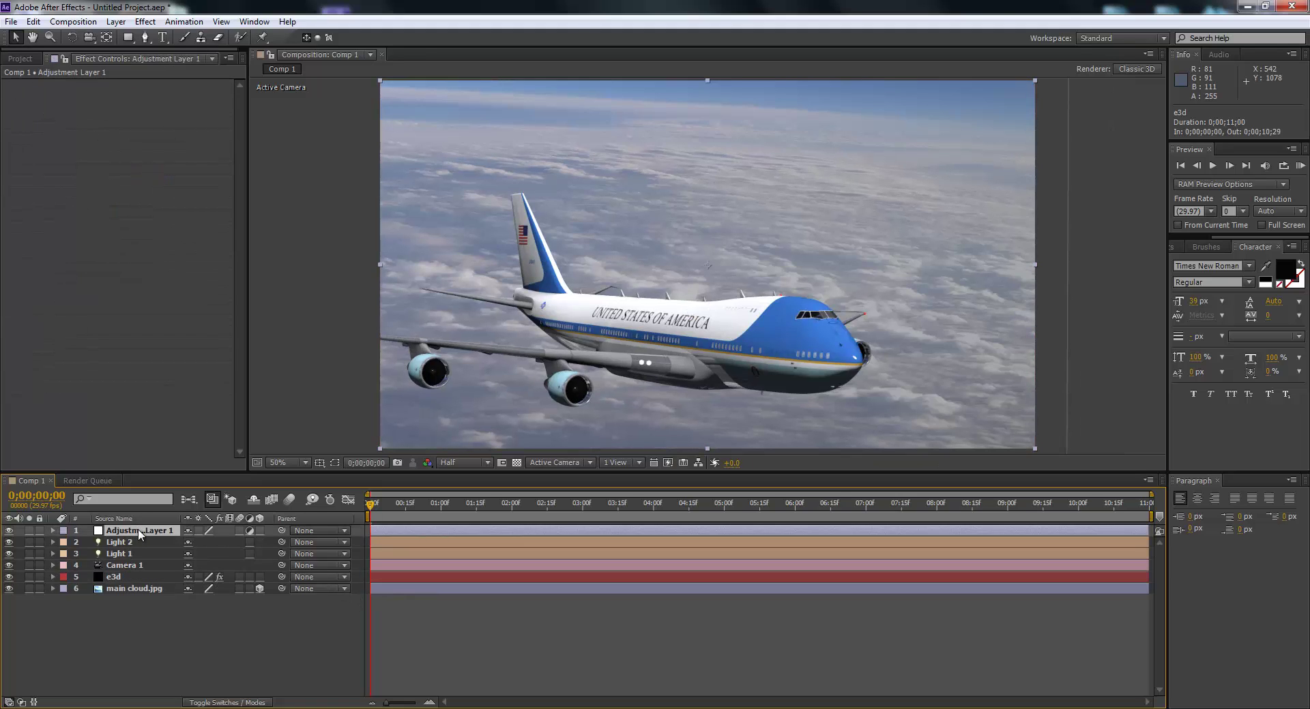
right_click(139, 534)
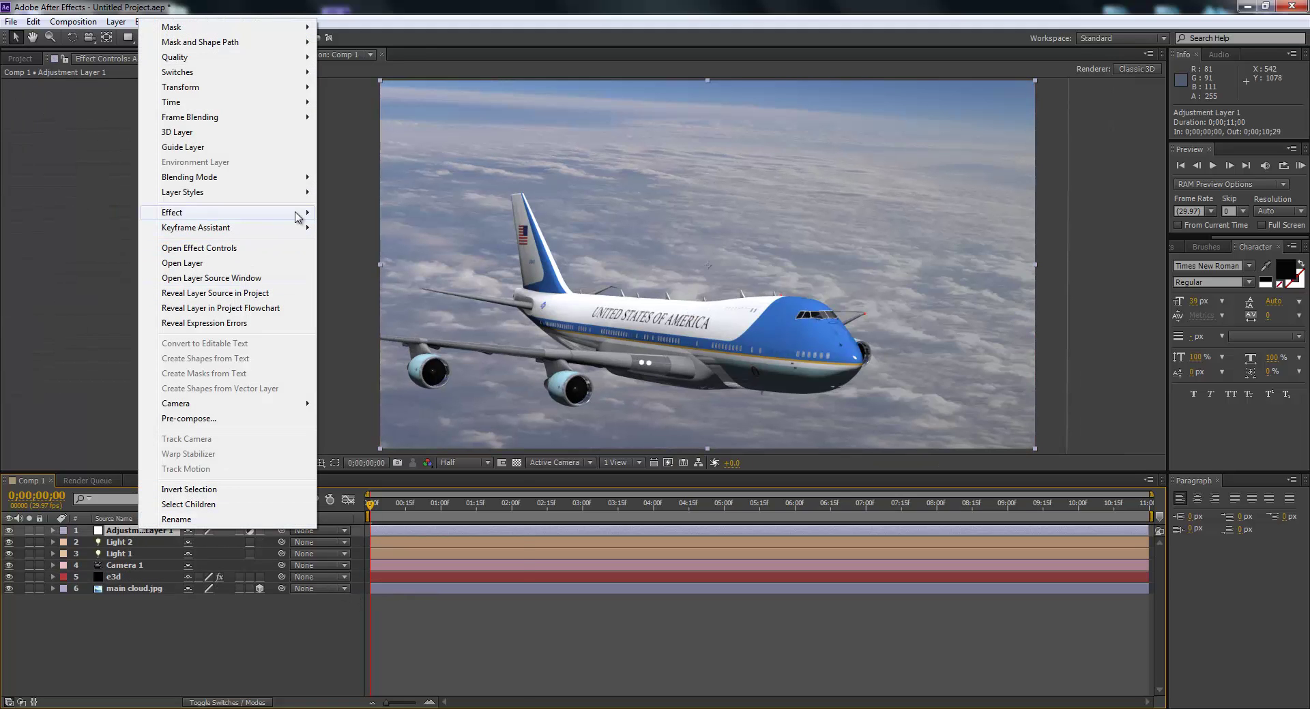
mouse_move(297, 217)
mouse_move(506, 606)
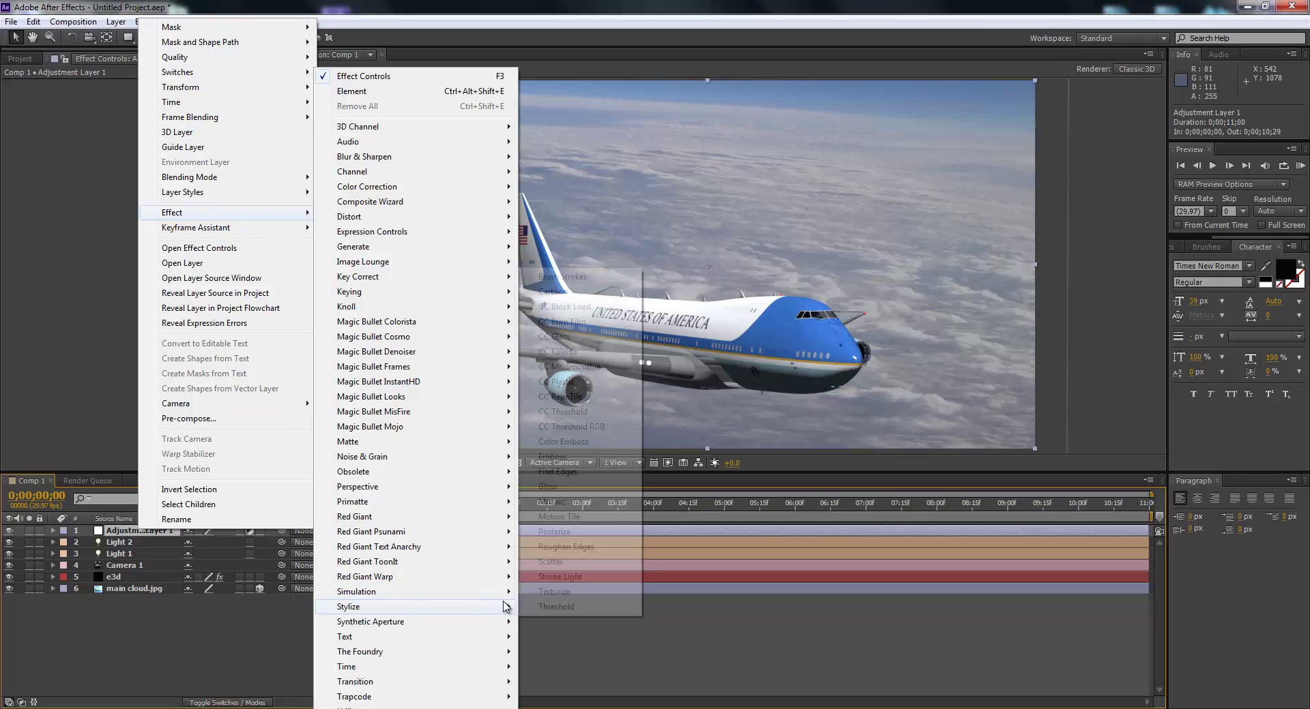
left_click(554, 487)
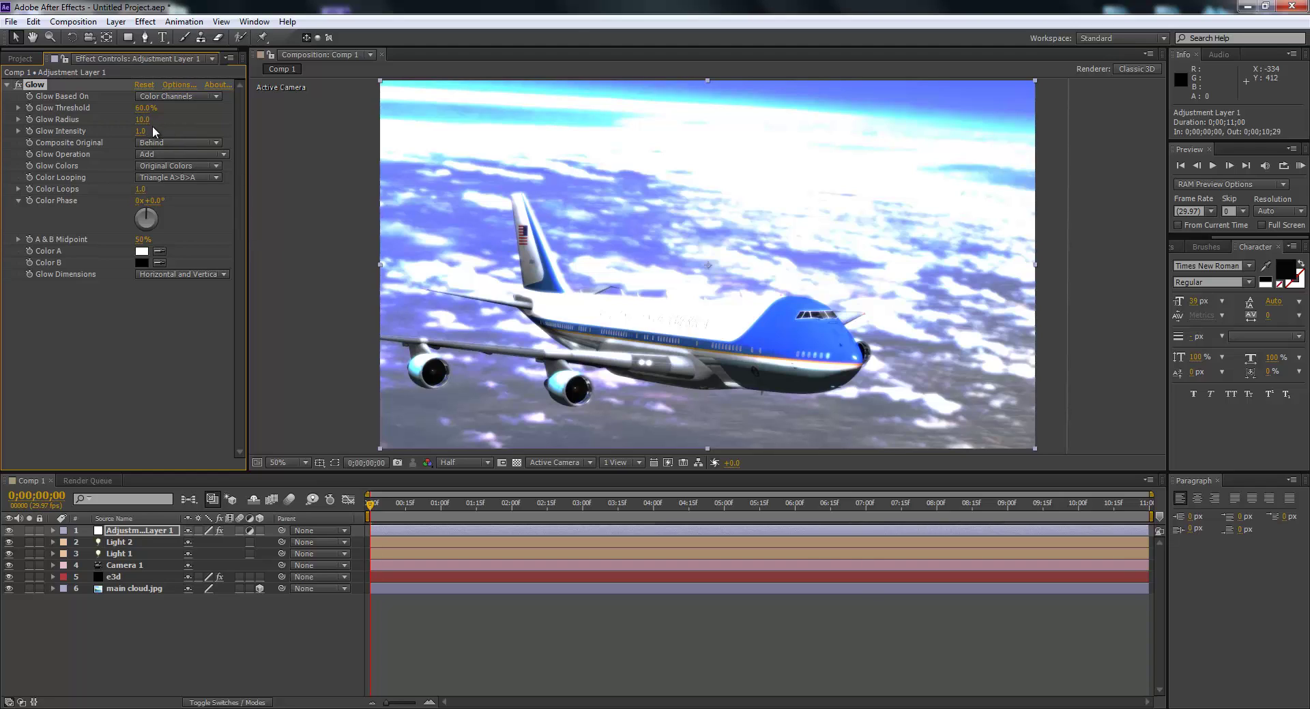
- Set the adjustment layer's Glow Threshold to 100% and Glow Radius to 1.0, inspect the aircraft close up, and collapse the effect
left_click_drag(143, 119, 214, 107)
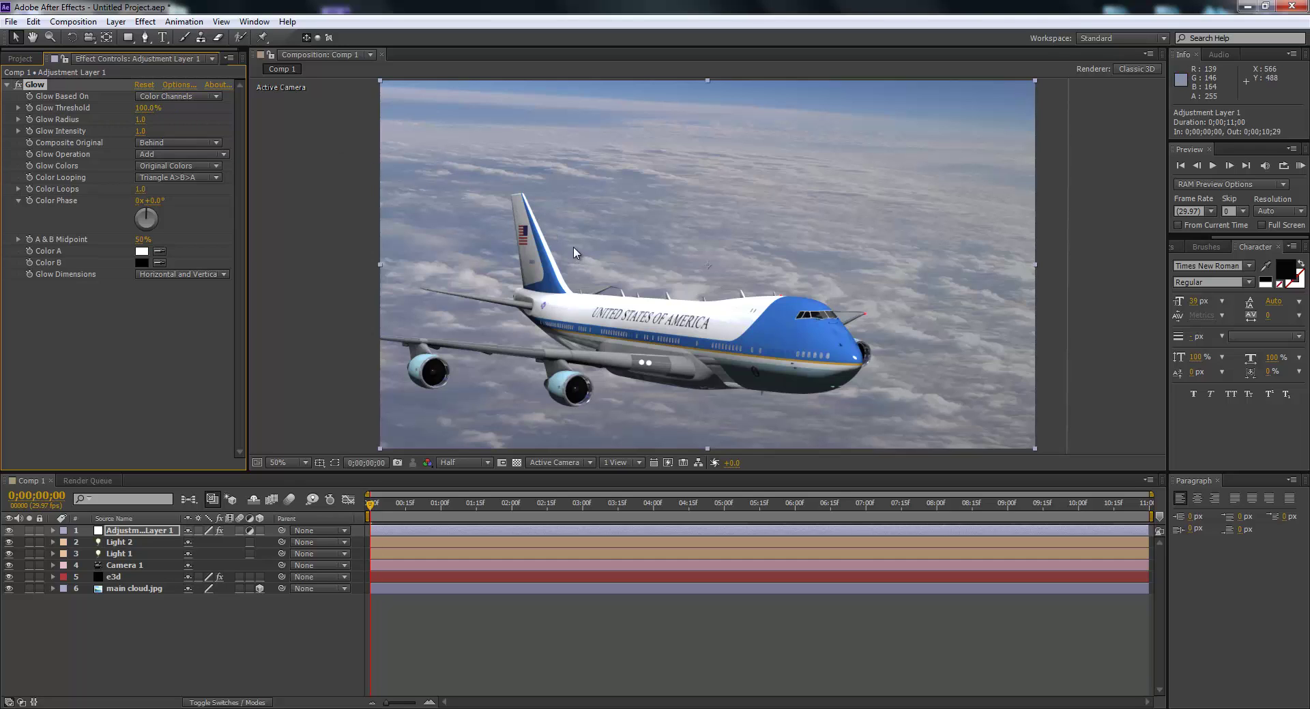
key("period")
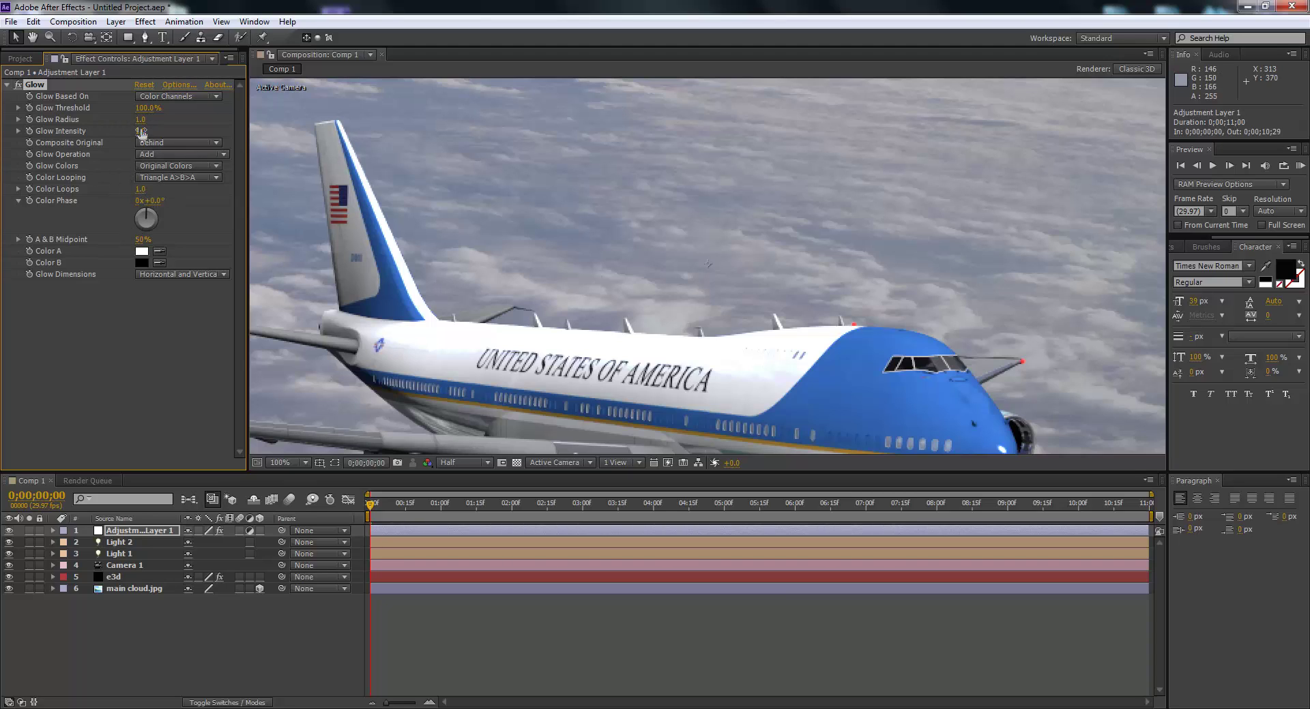
left_click(8, 85)
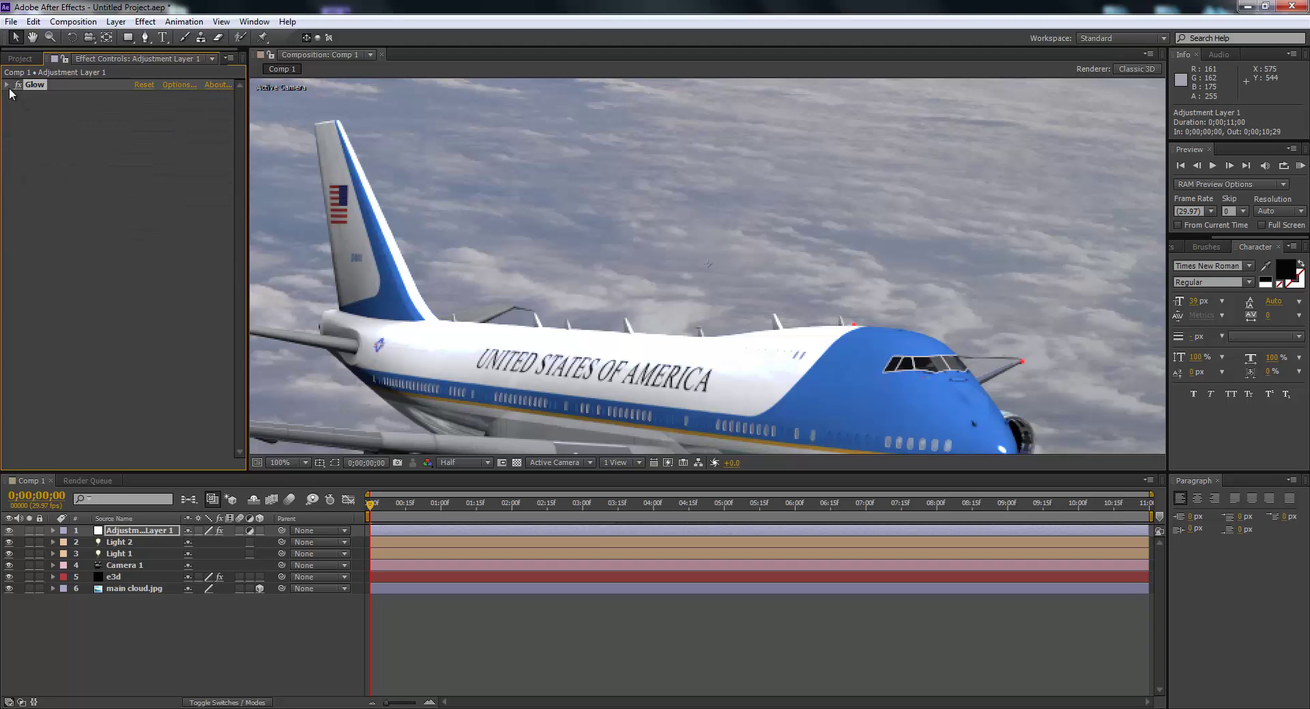
left_click(114, 620)
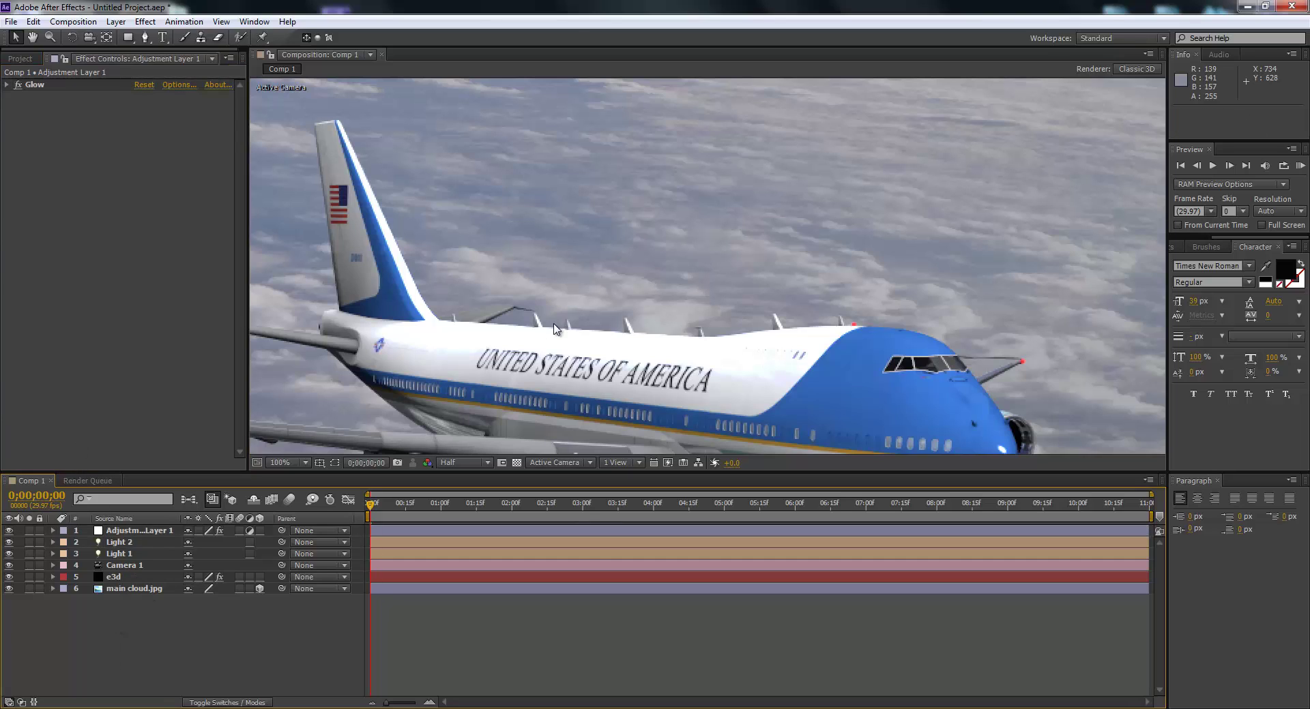
key("comma")
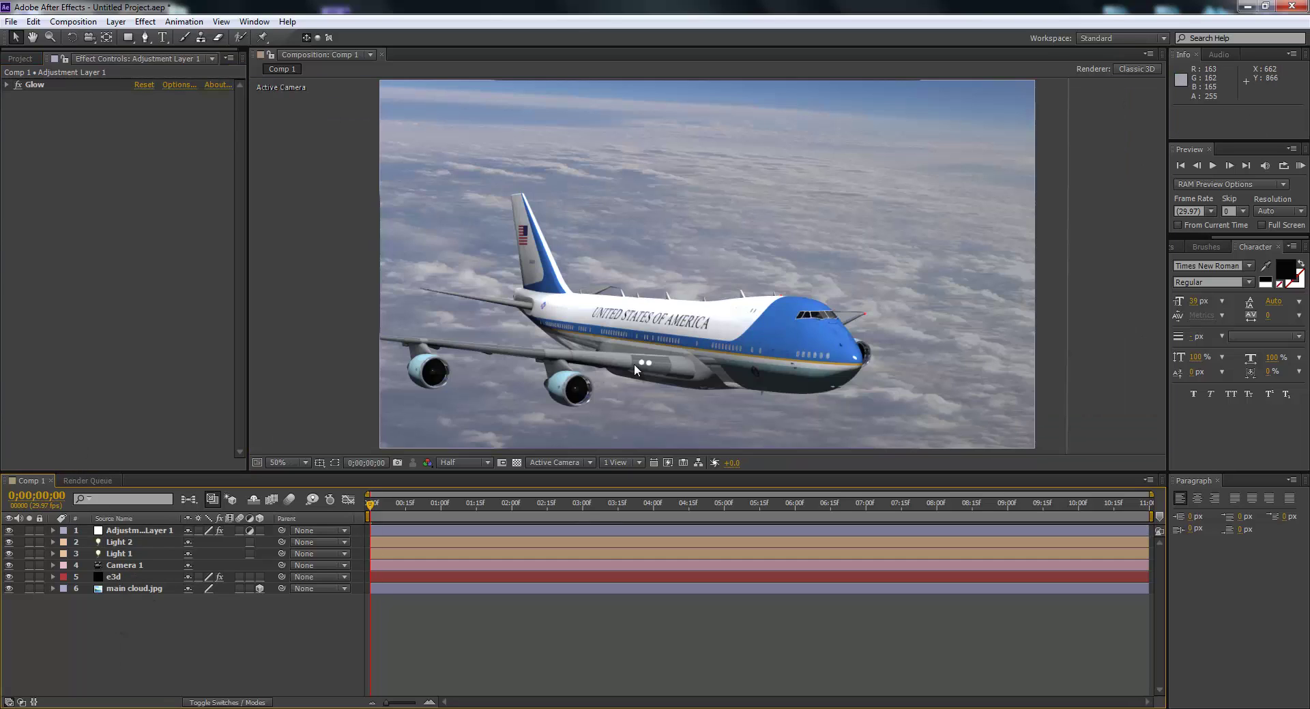
- In the e3d layer's Element render settings, set the Glow Tint Mode to Multiply
left_click(114, 577)
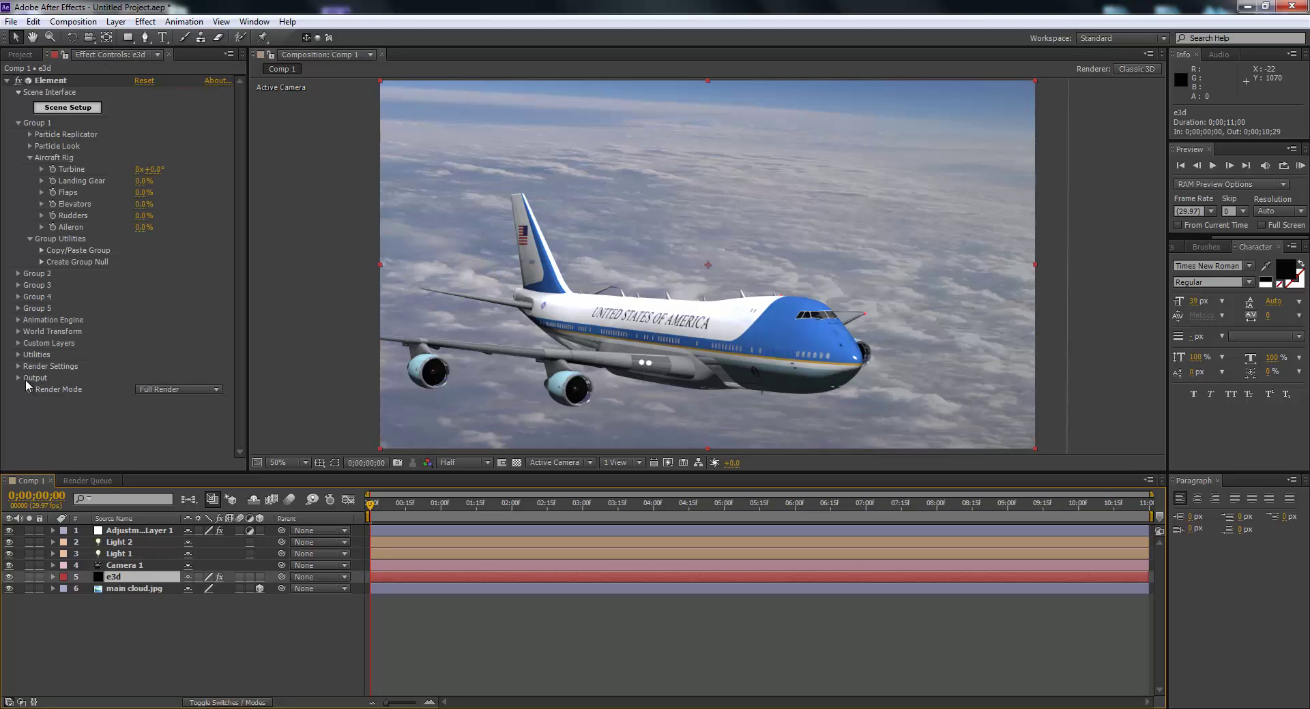
left_click(19, 379)
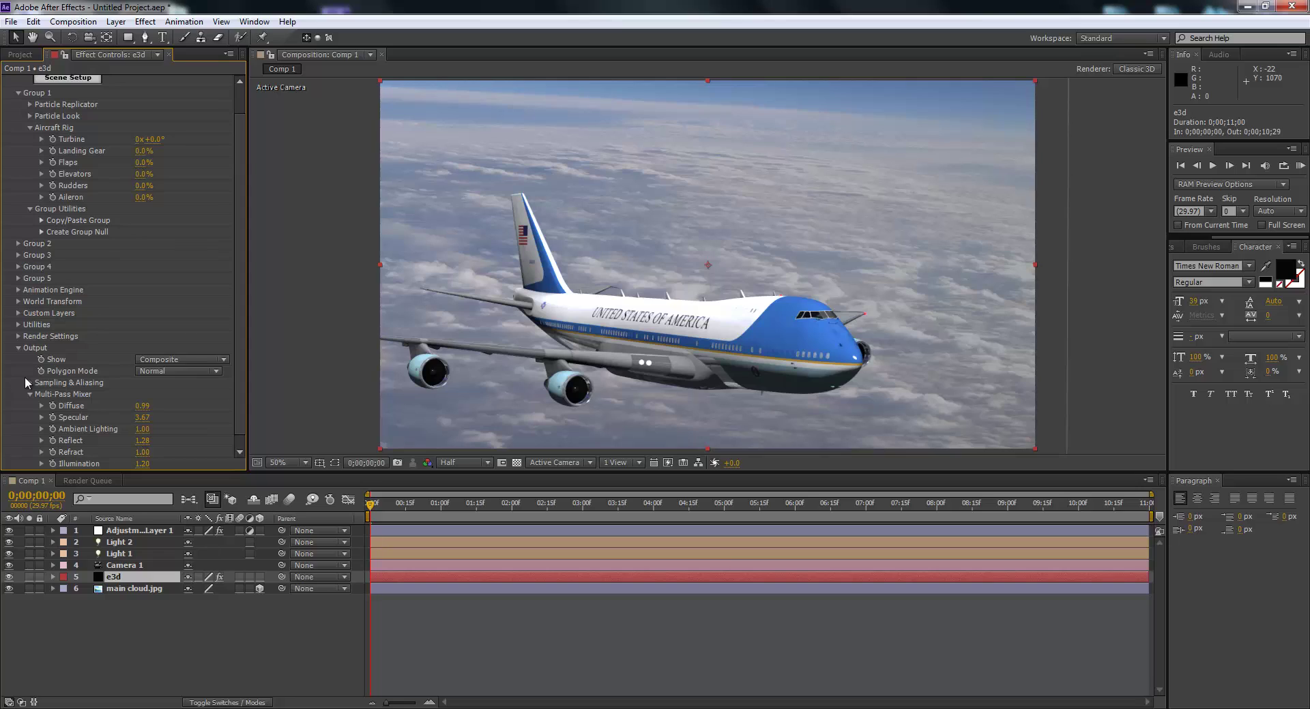
left_click(19, 349)
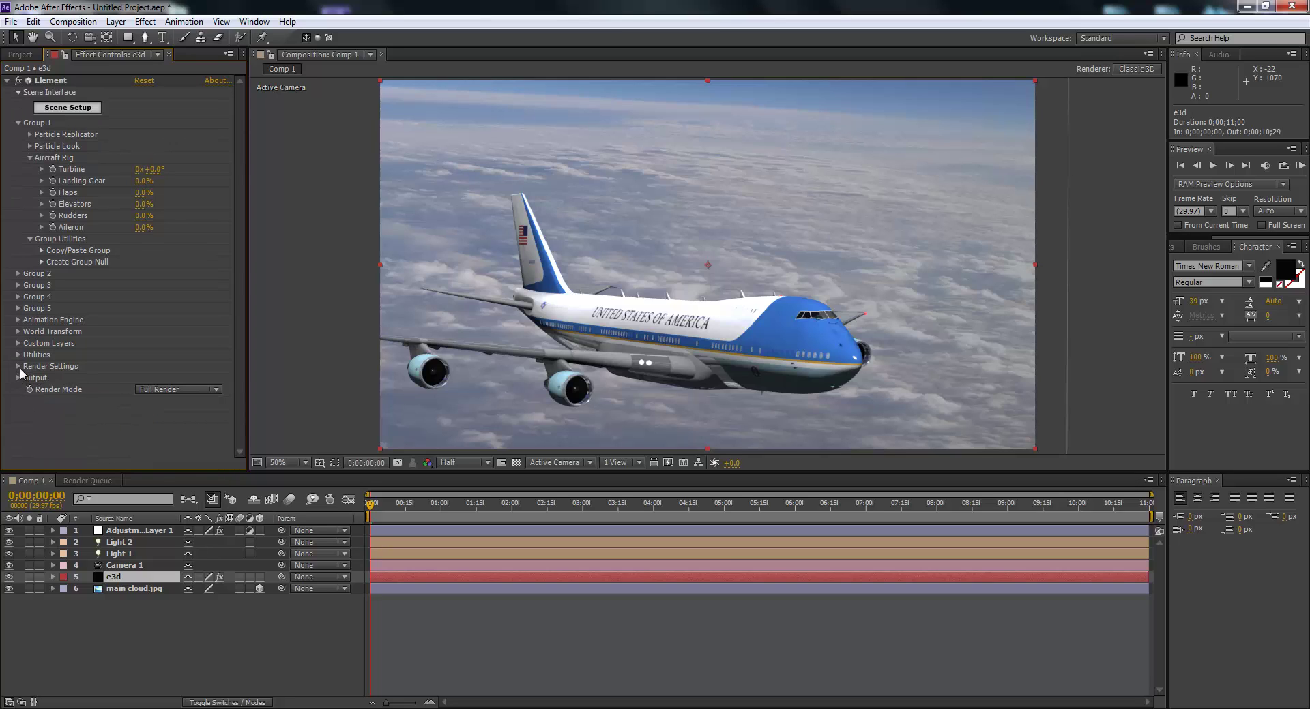
left_click(18, 367)
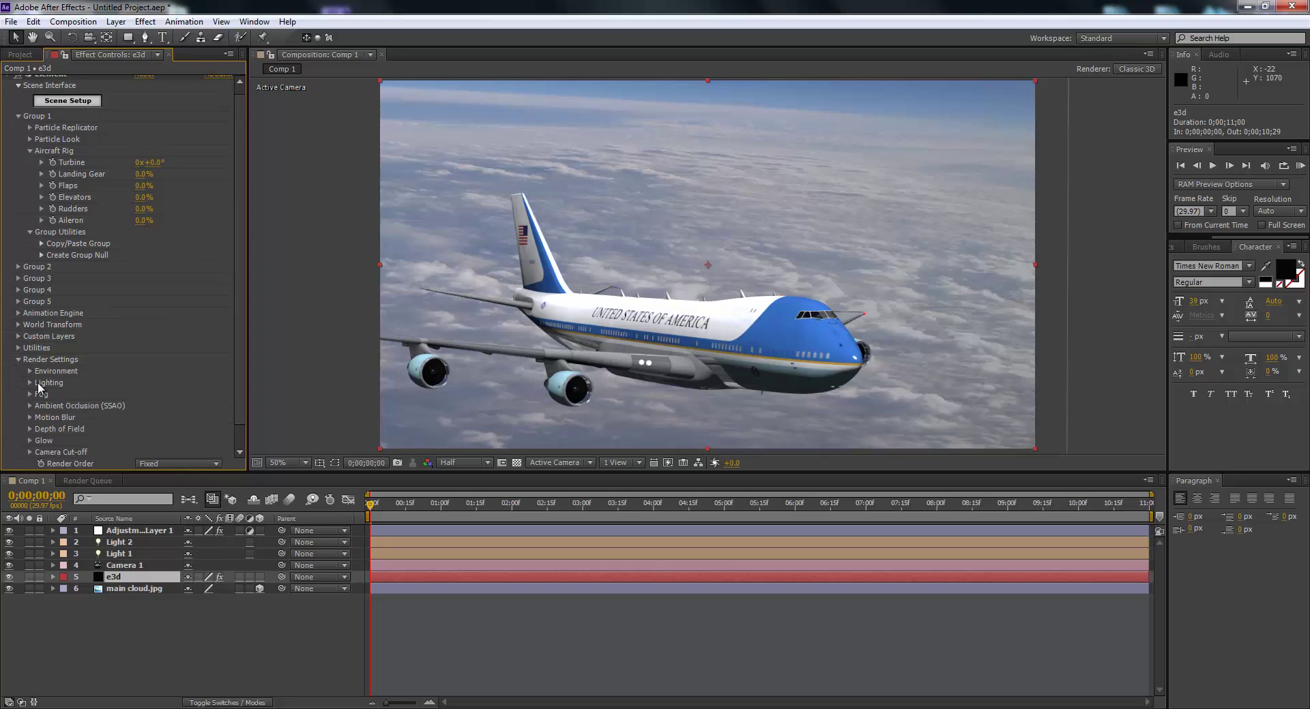
left_click(30, 441)
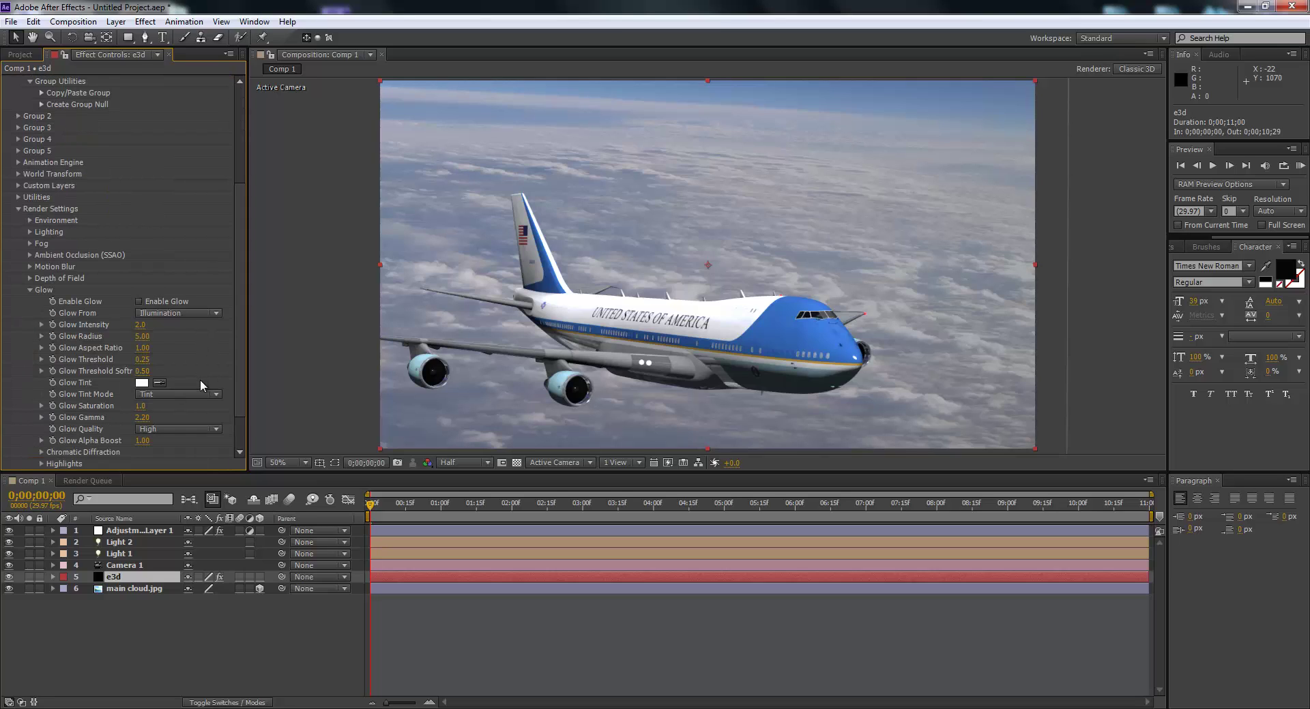
left_click(218, 314)
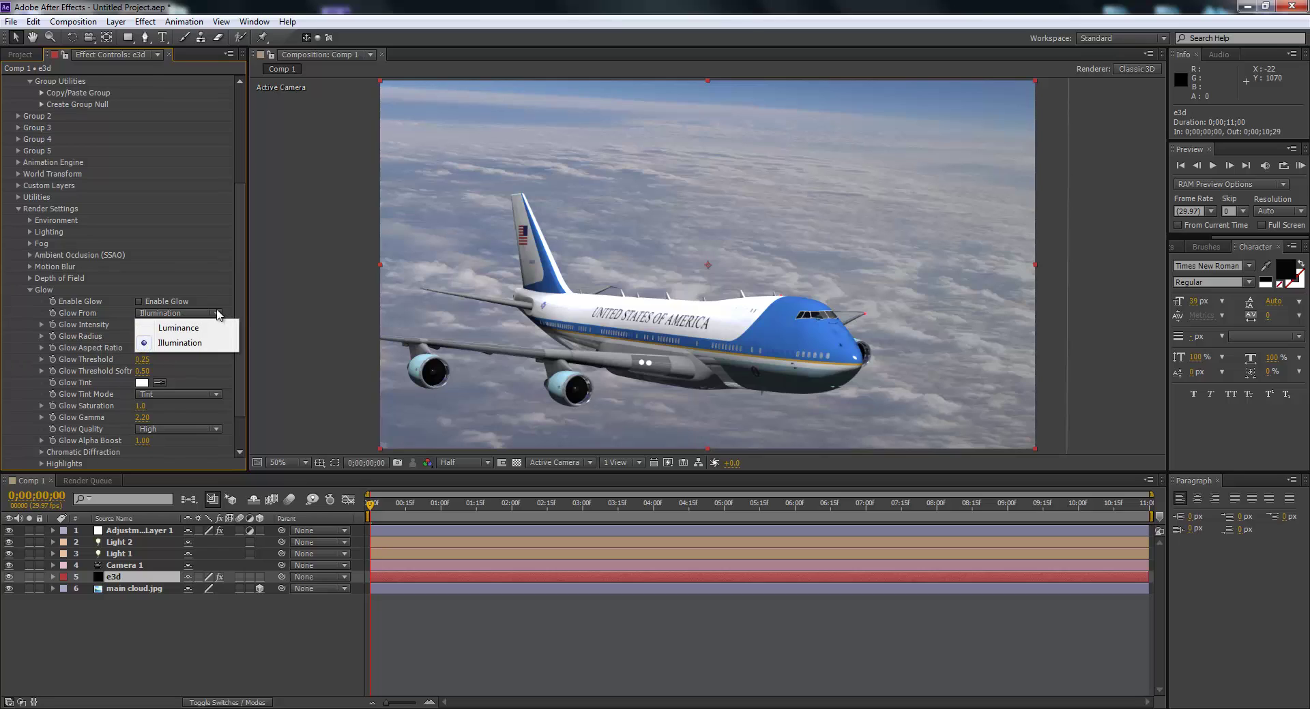
left_click(239, 412)
scroll(237, 423, "down", 2)
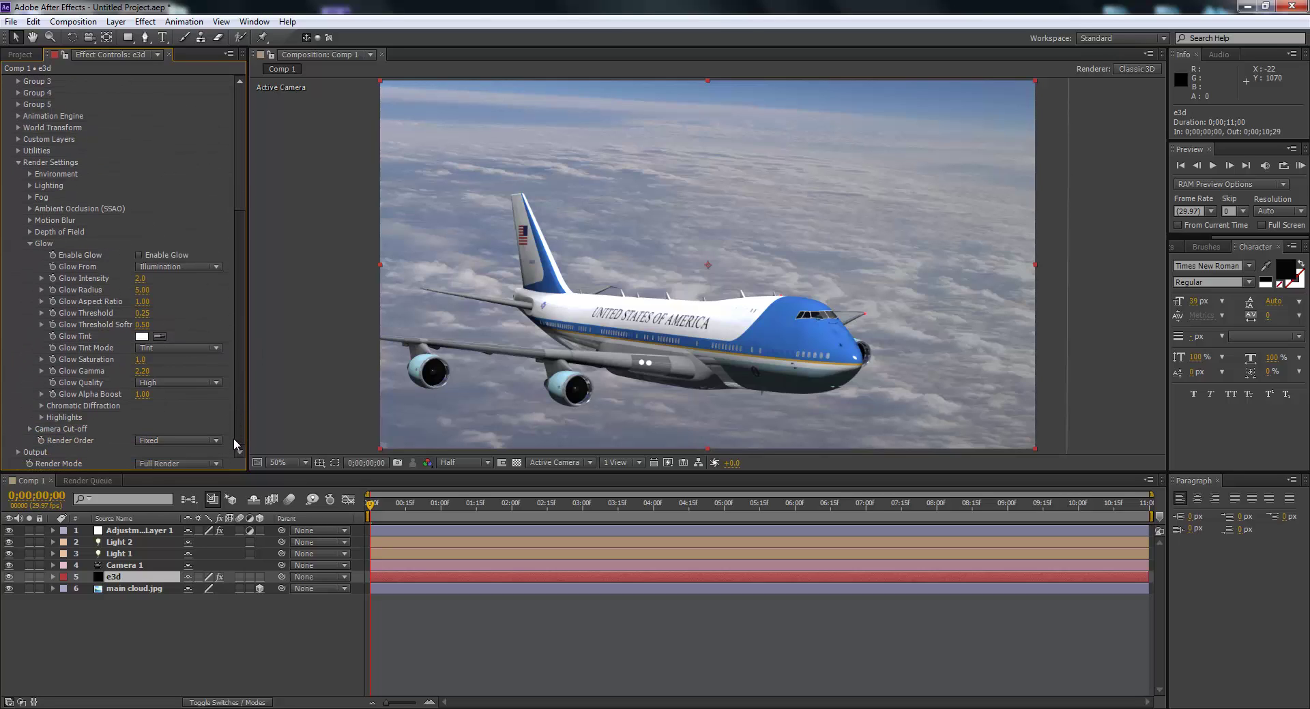
left_click(216, 348)
left_click(213, 362)
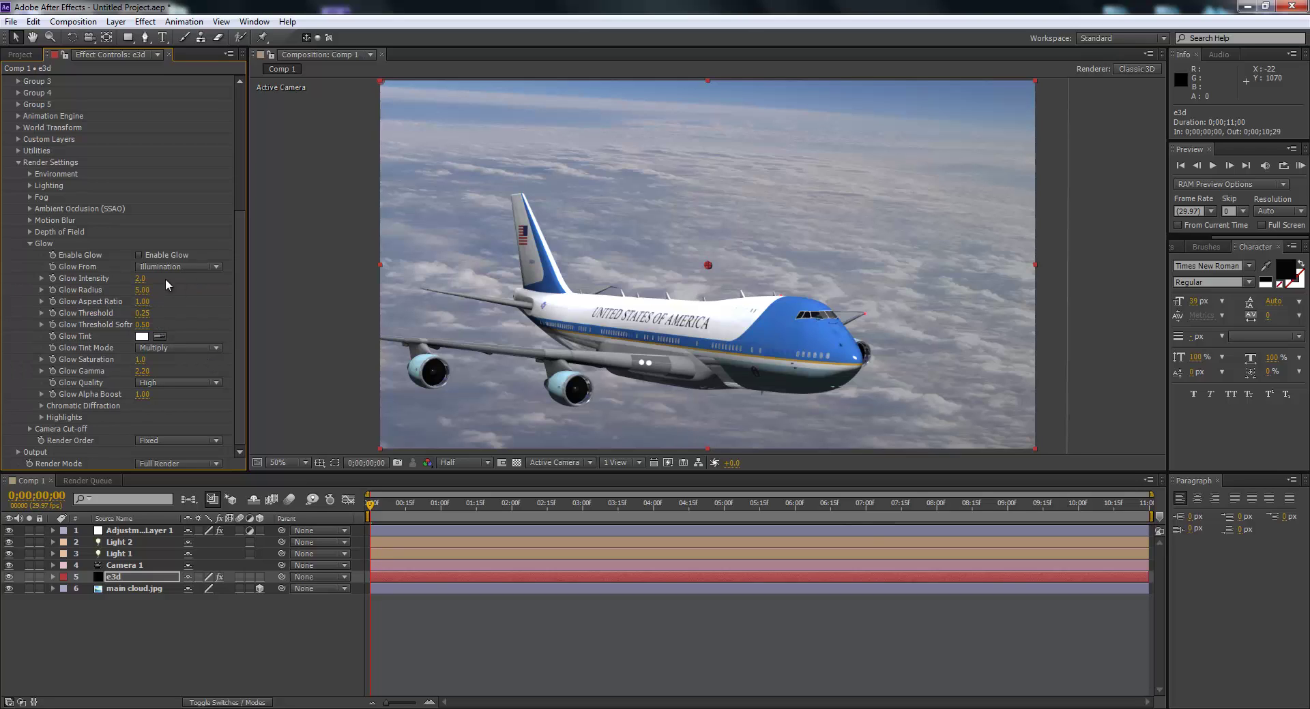
- Enable Element's Glow on the e3d layer, comparing it on and off, and collapse the Glow settings
left_click(140, 255)
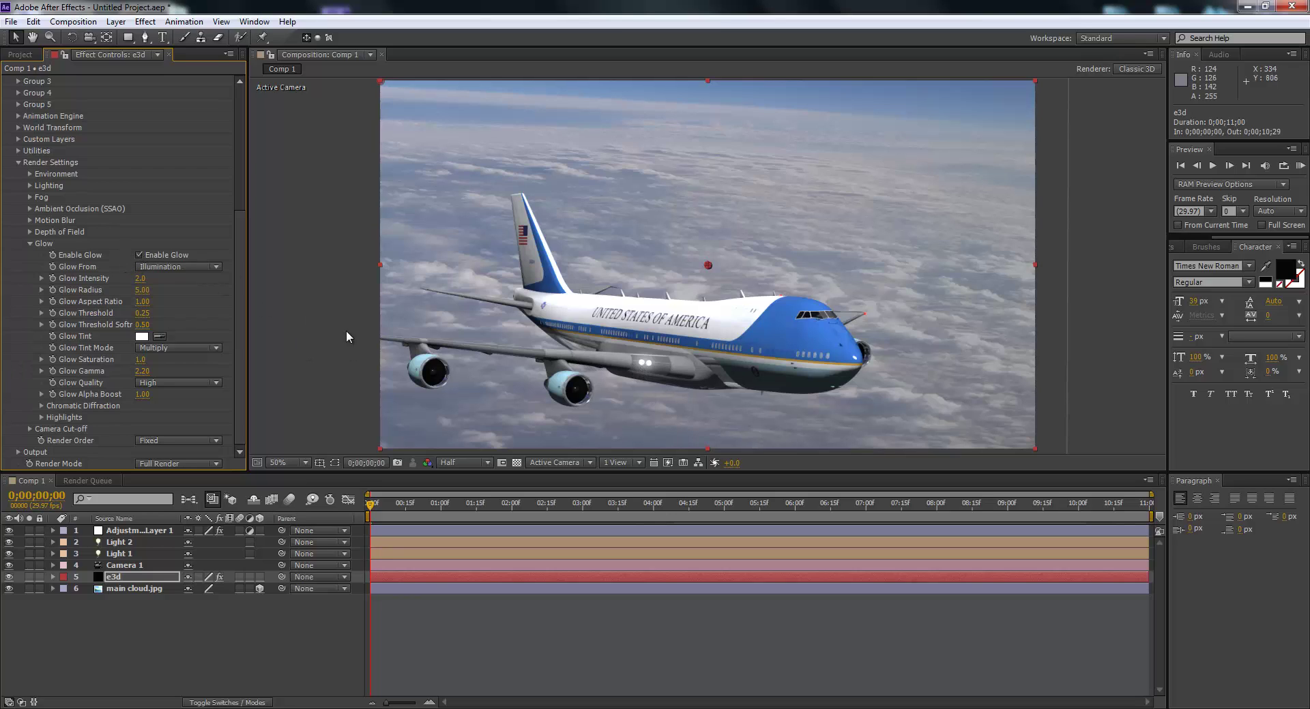
left_click(139, 255)
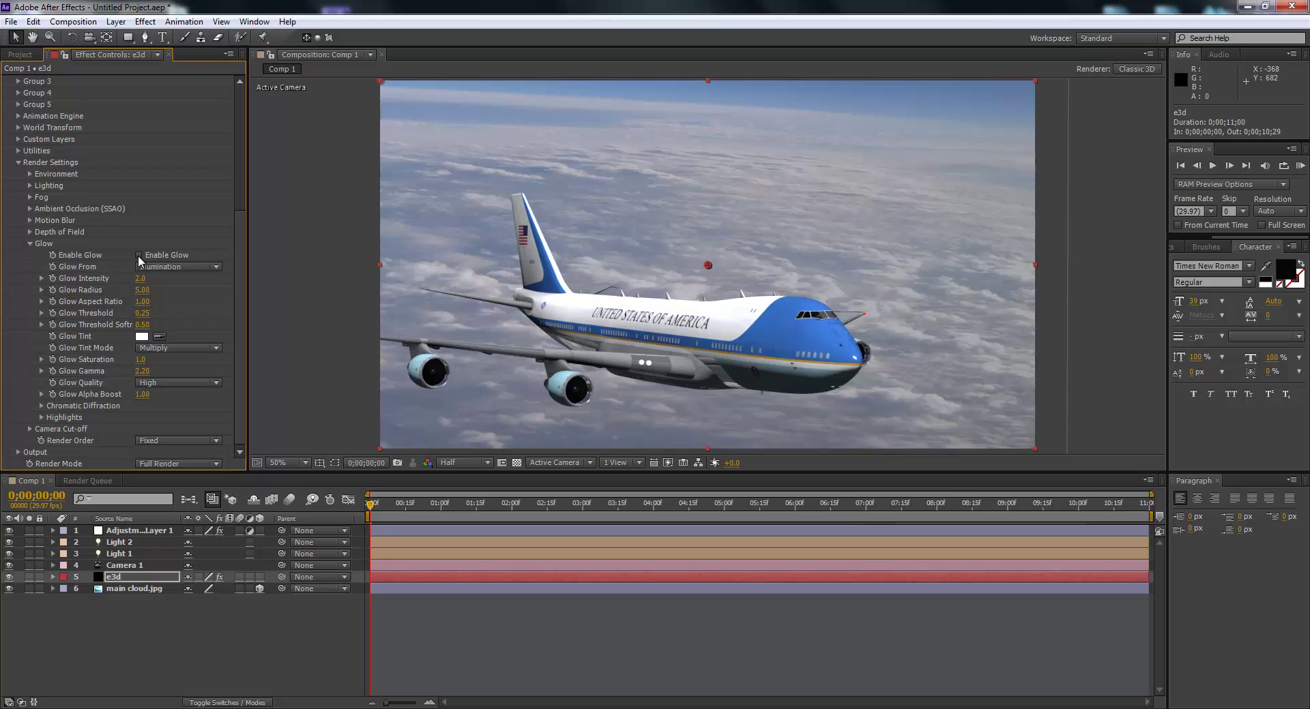
left_click(139, 256)
left_click(139, 255)
left_click(139, 256)
left_click(30, 243)
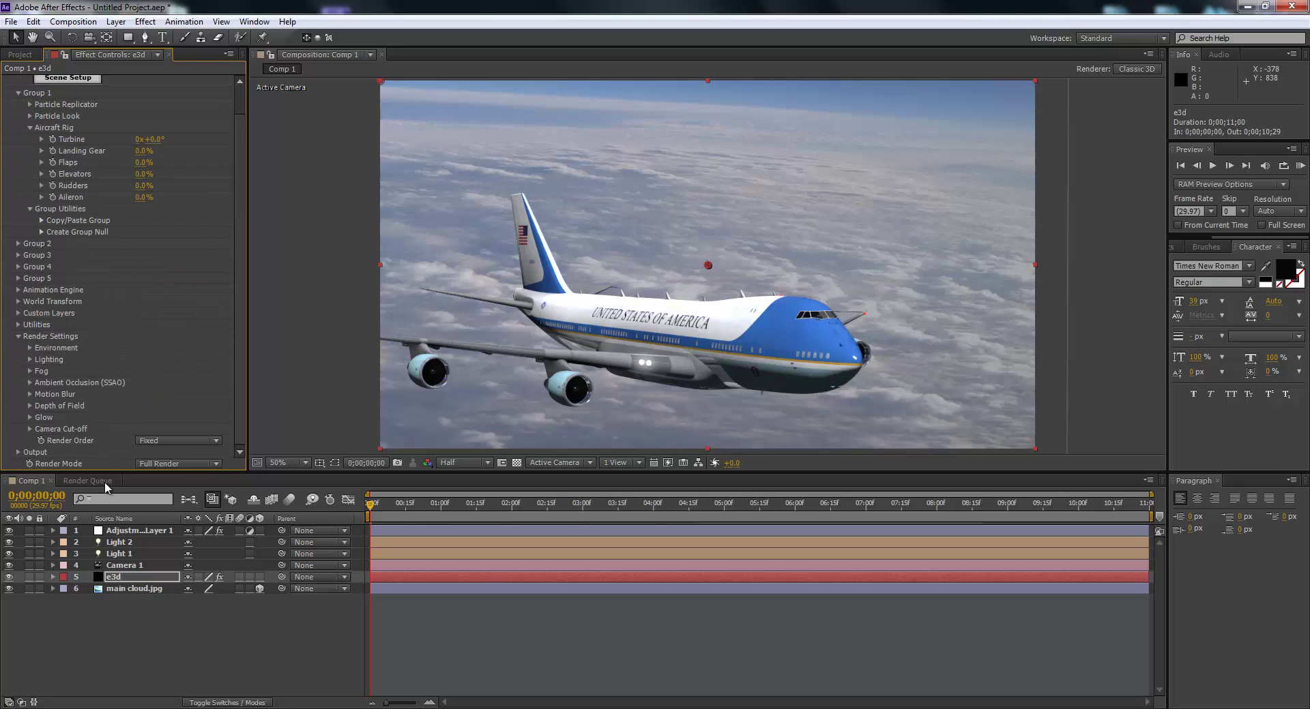
- Reopen the adjustment layer's Glow effect and set Glow Intensity to 1.7, Glow Threshold to 99.6% and Glow Radius to 0
left_click(127, 533)
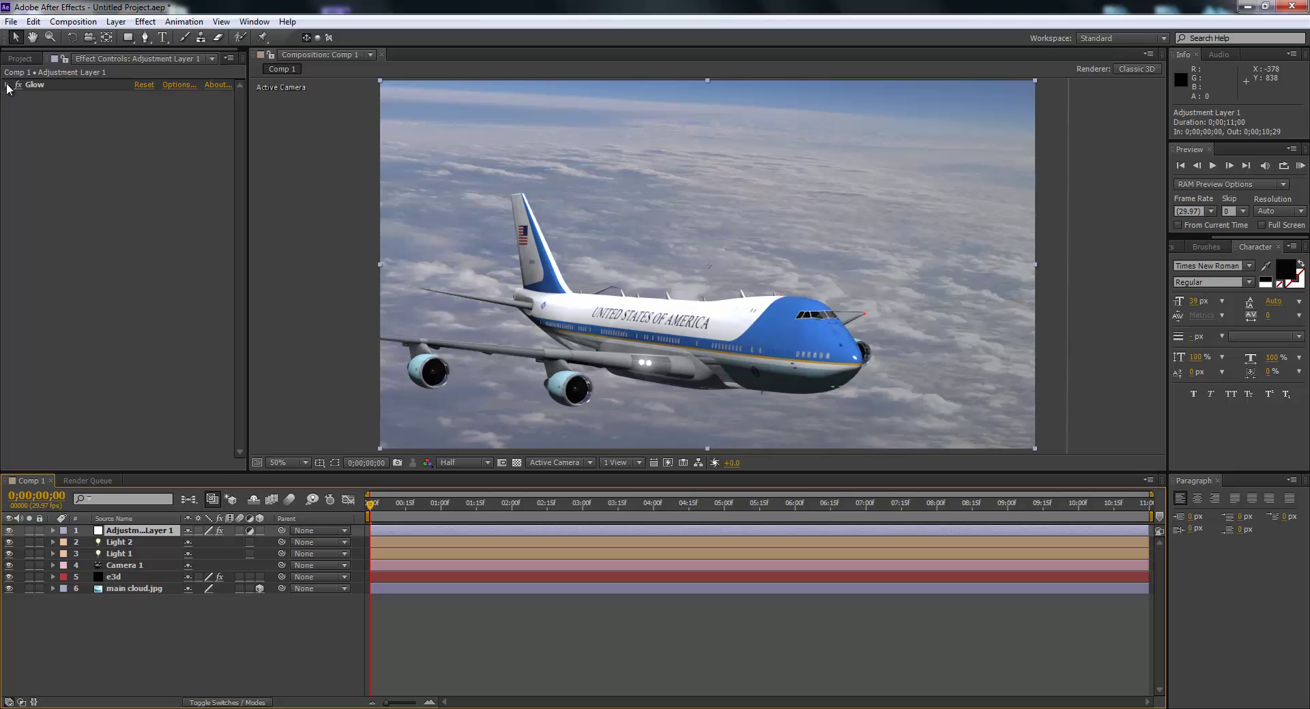
left_click(6, 84)
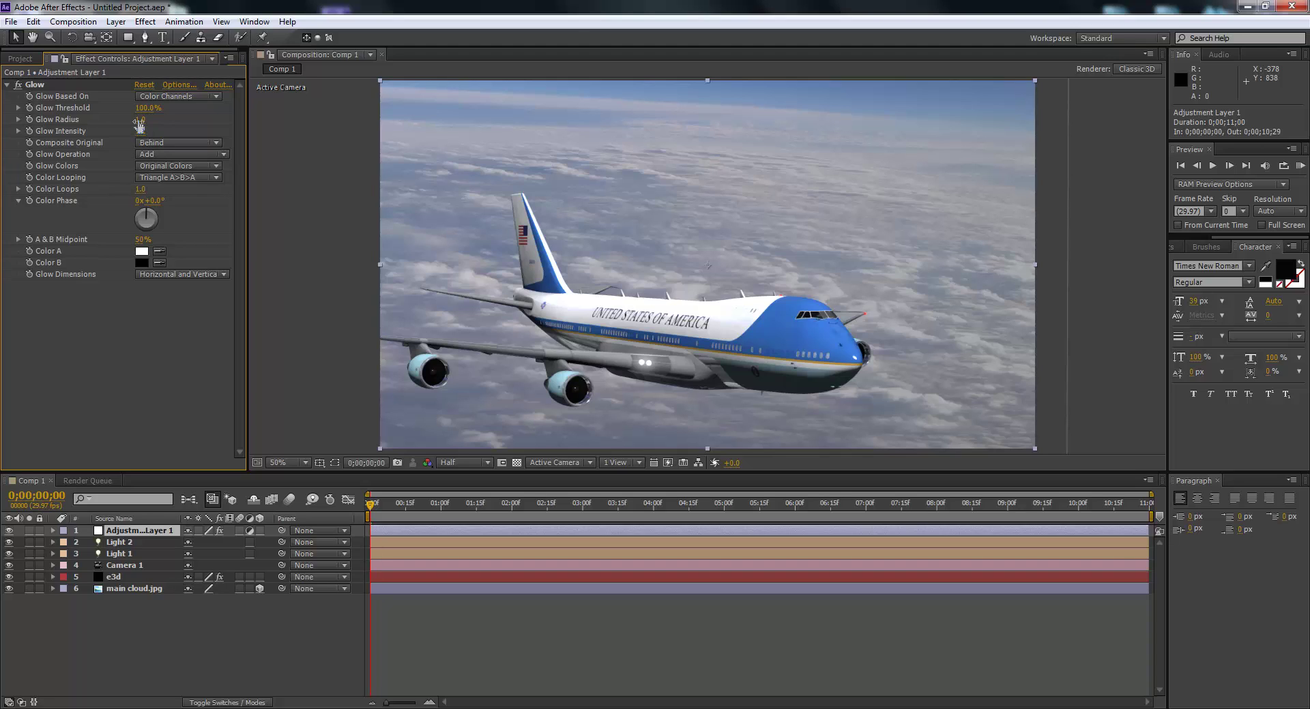
mouse_move(141, 131)
left_mouse_down()
mouse_move(152, 131)
mouse_move(141, 130)
left_mouse_up()
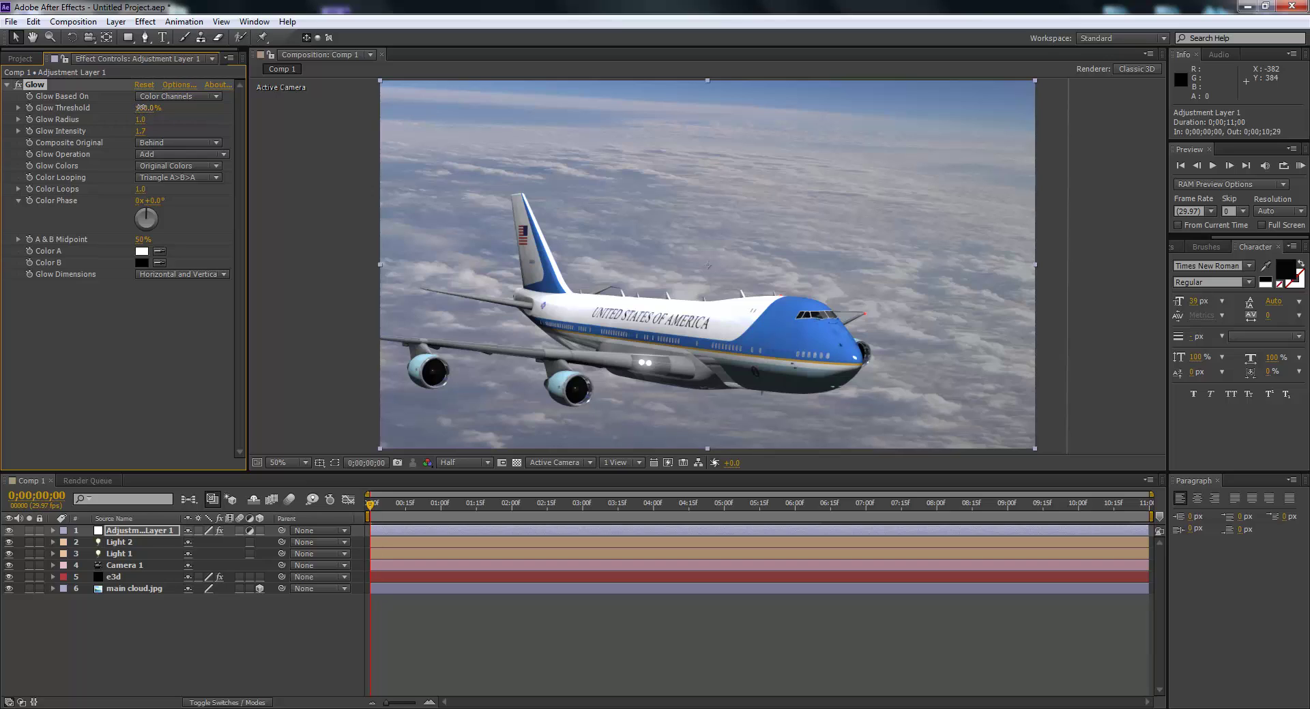
mouse_move(146, 108)
left_mouse_down()
mouse_move(124, 106)
mouse_move(181, 115)
mouse_move(141, 119)
left_mouse_up()
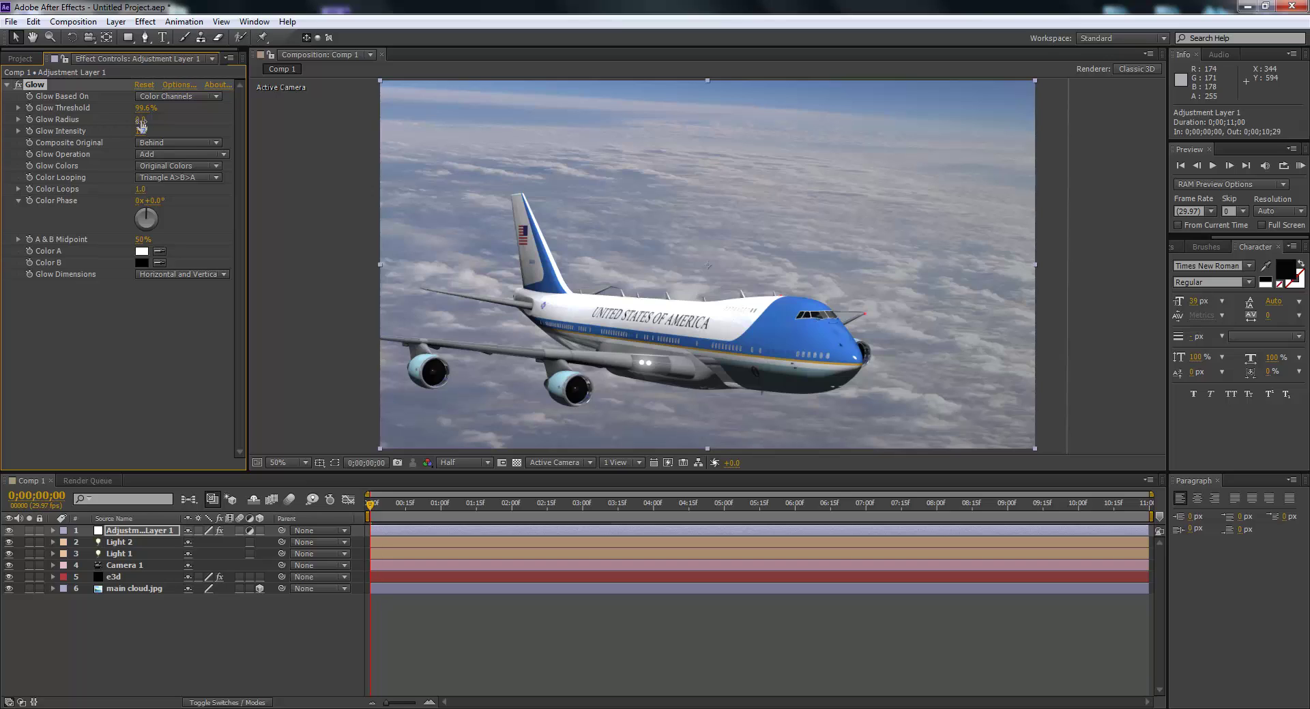
- Set the adjustment layer's Glow Radius to 4.5 and try Glow Intensity values up to 2.0, settling on 1.7
left_click(18, 119)
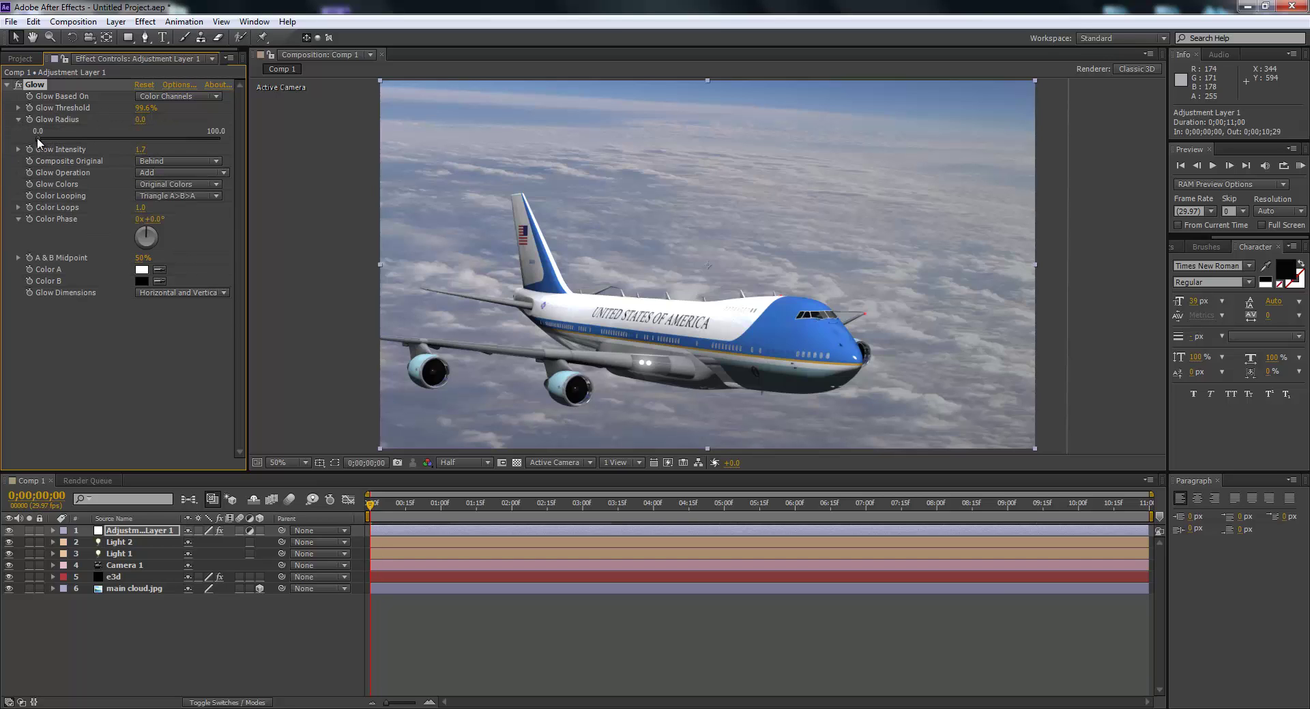
left_click_drag(44, 136, 46, 135)
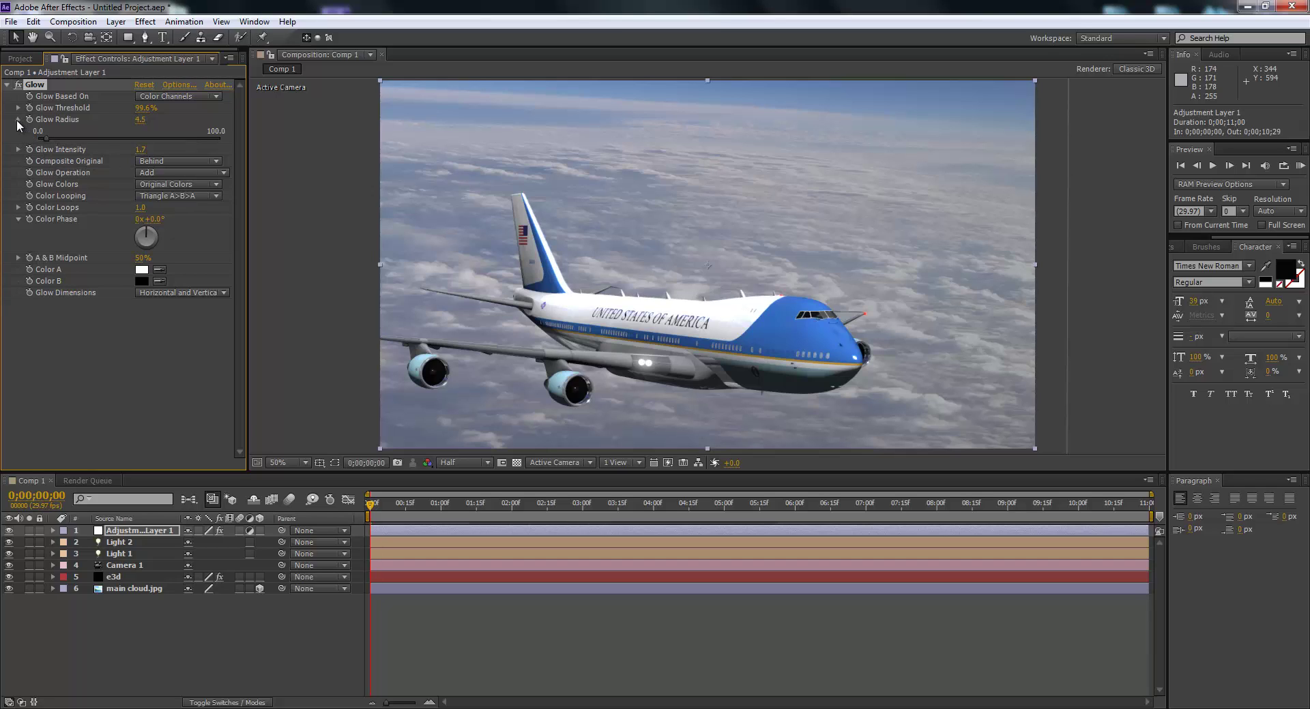
left_click(19, 120)
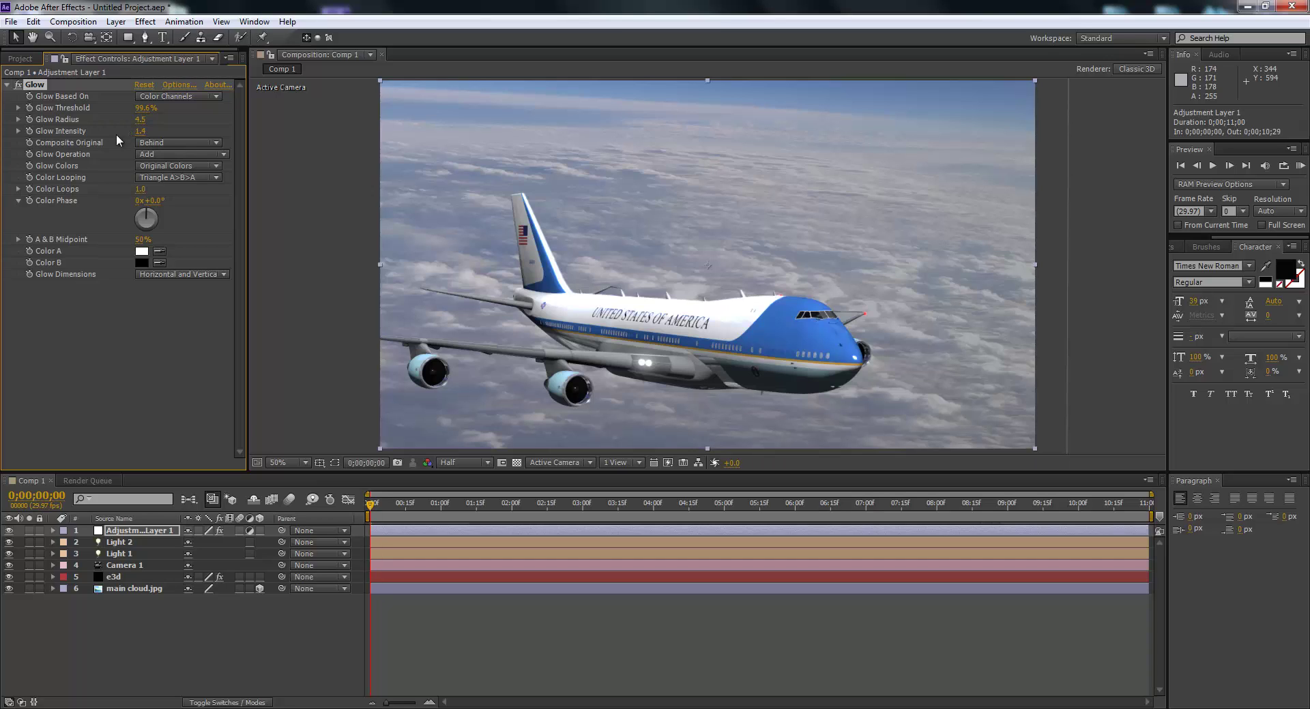
left_click(18, 131)
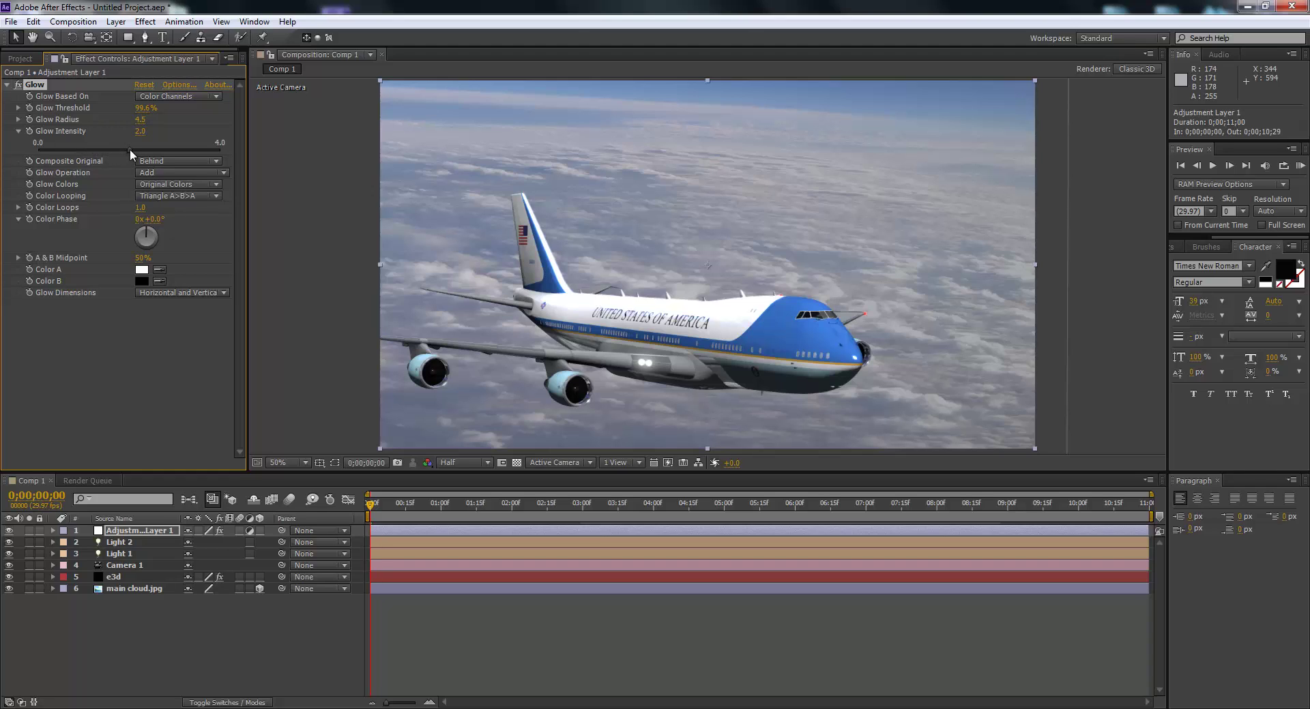
left_click(19, 131)
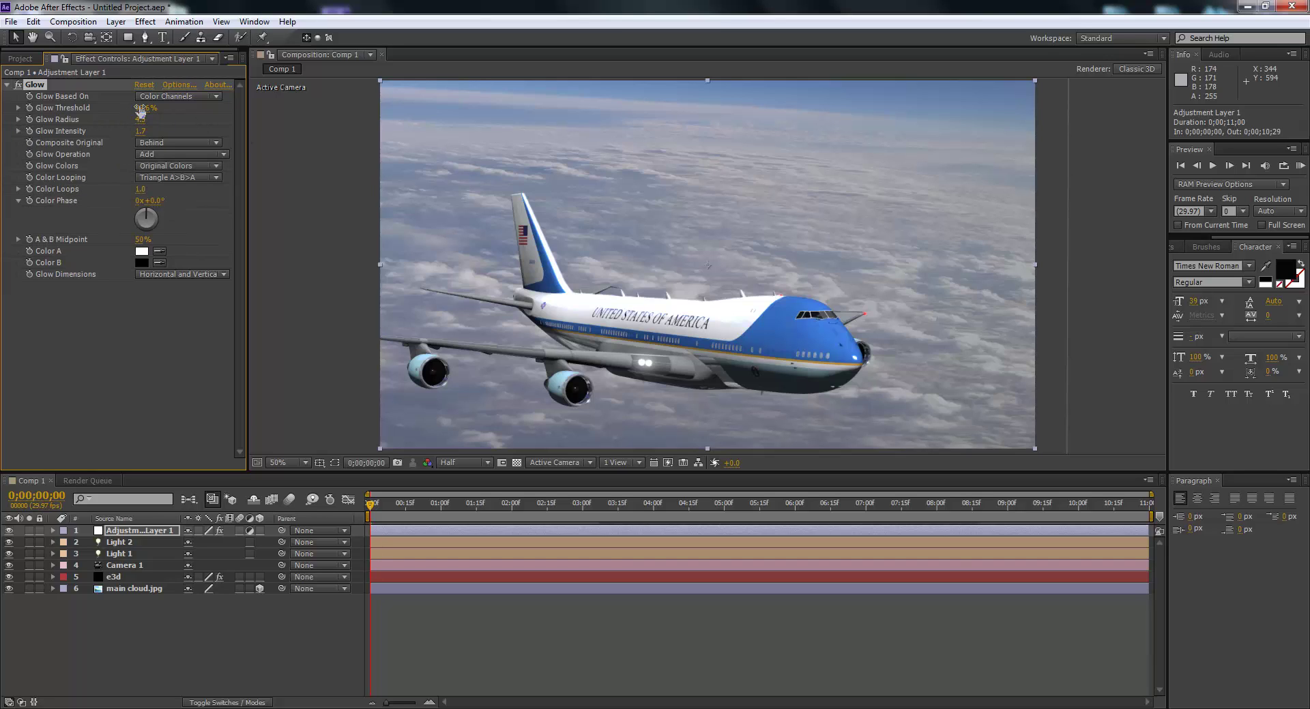
- Set the adjustment layer's Glow Threshold to 100%, Glow Radius to 34 and Glow Intensity to 0.2, and check the shot at frame 7
left_click_drag(140, 111, 172, 108)
mouse_move(139, 120)
left_mouse_down()
mouse_move(121, 117)
mouse_move(164, 120)
left_mouse_up()
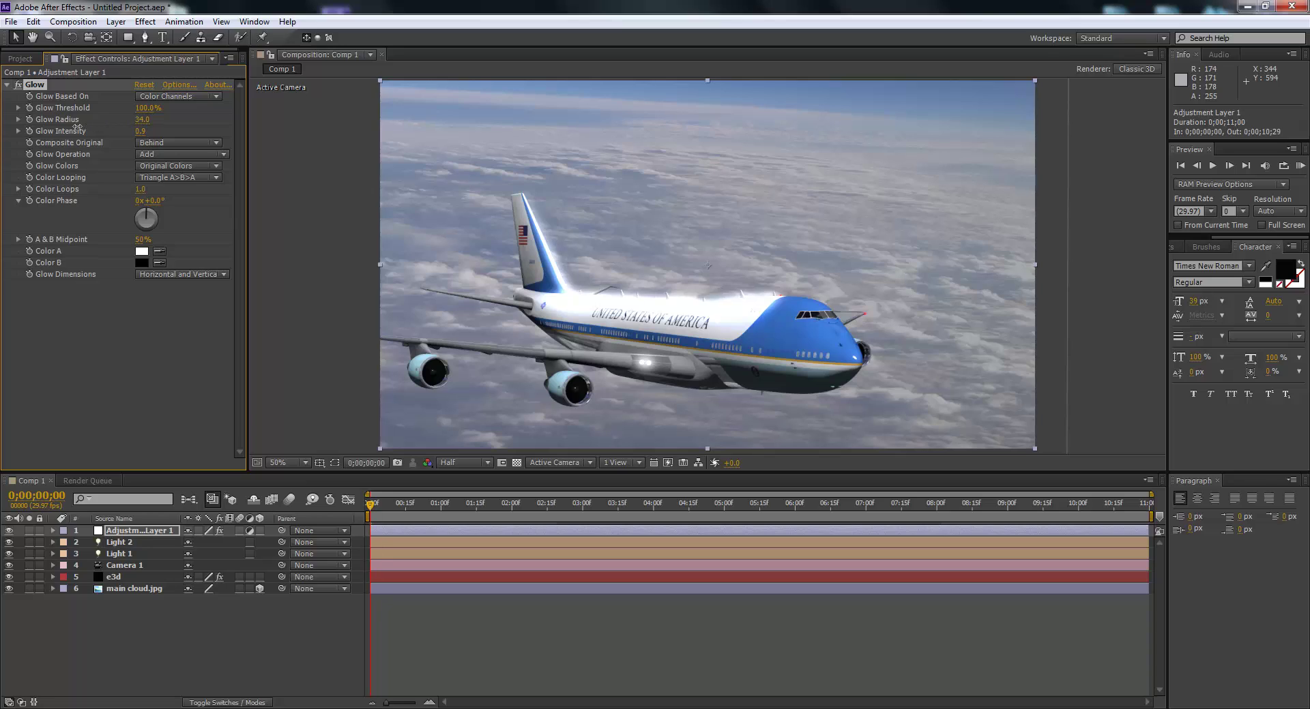
left_click_drag(77, 127, 75, 128)
left_click(17, 129)
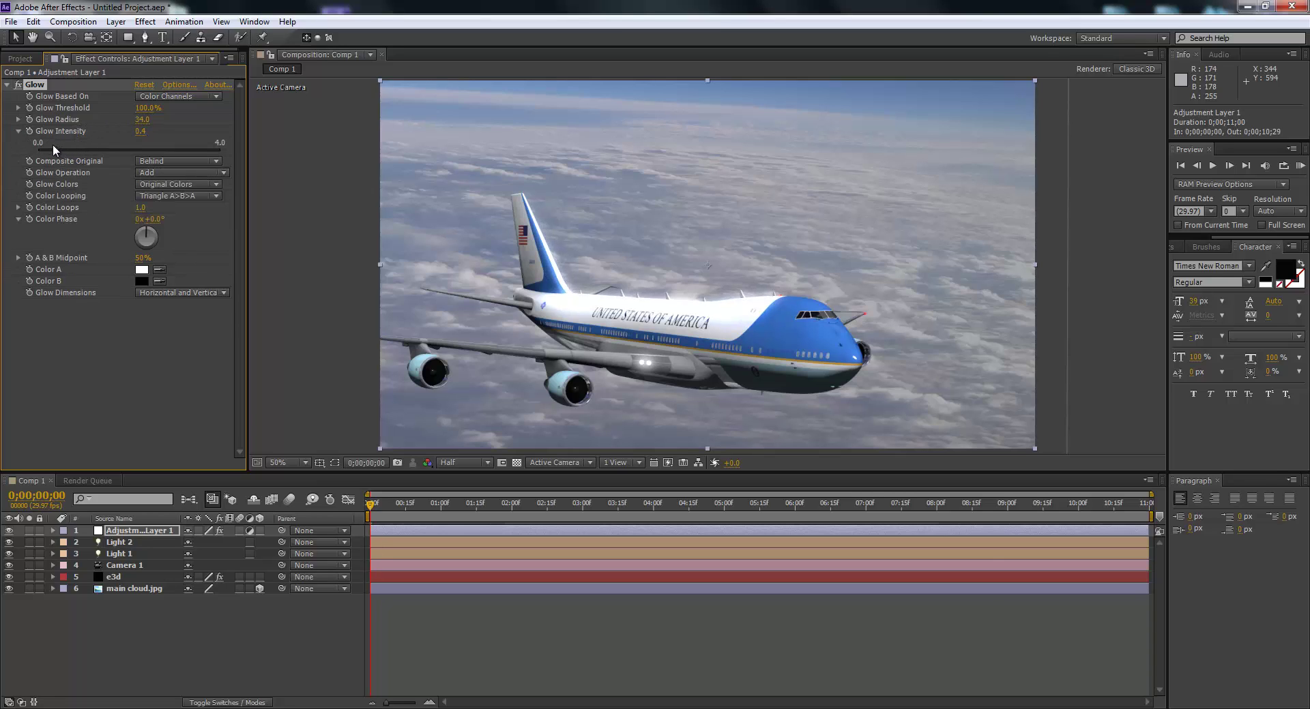
left_click_drag(52, 144, 42, 138)
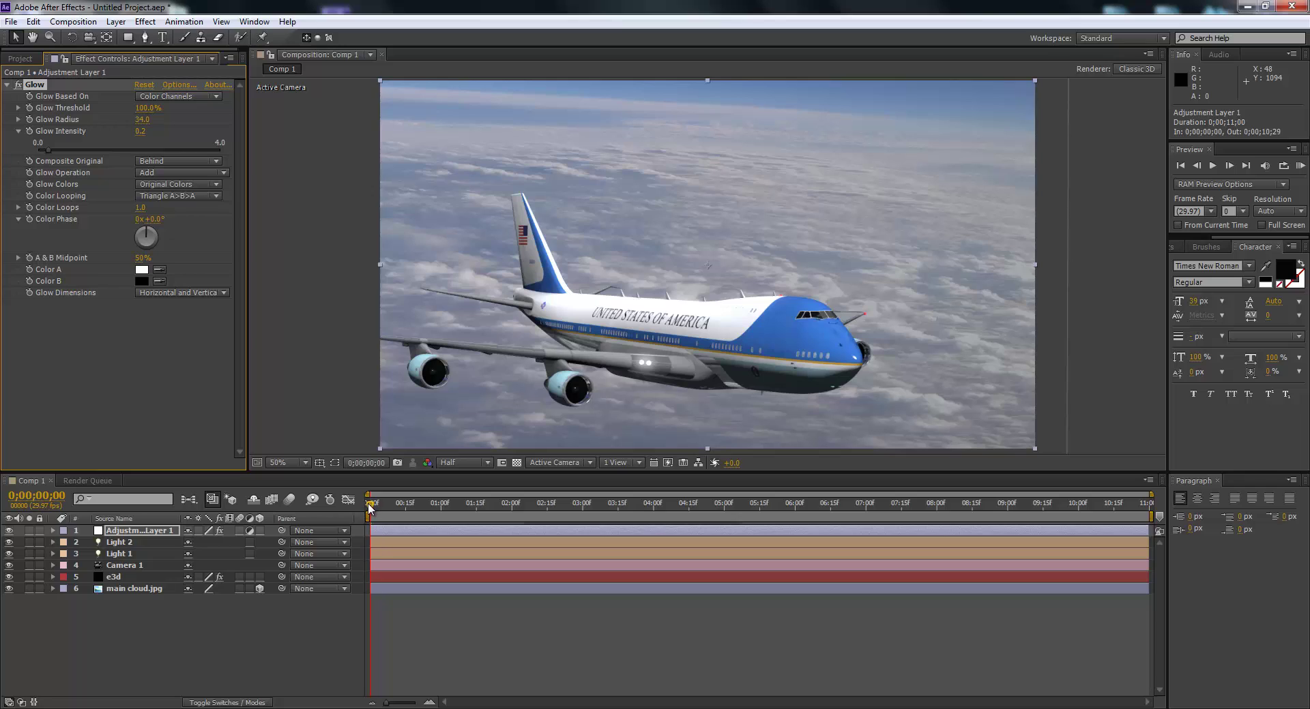
left_click_drag(369, 508, 386, 506)
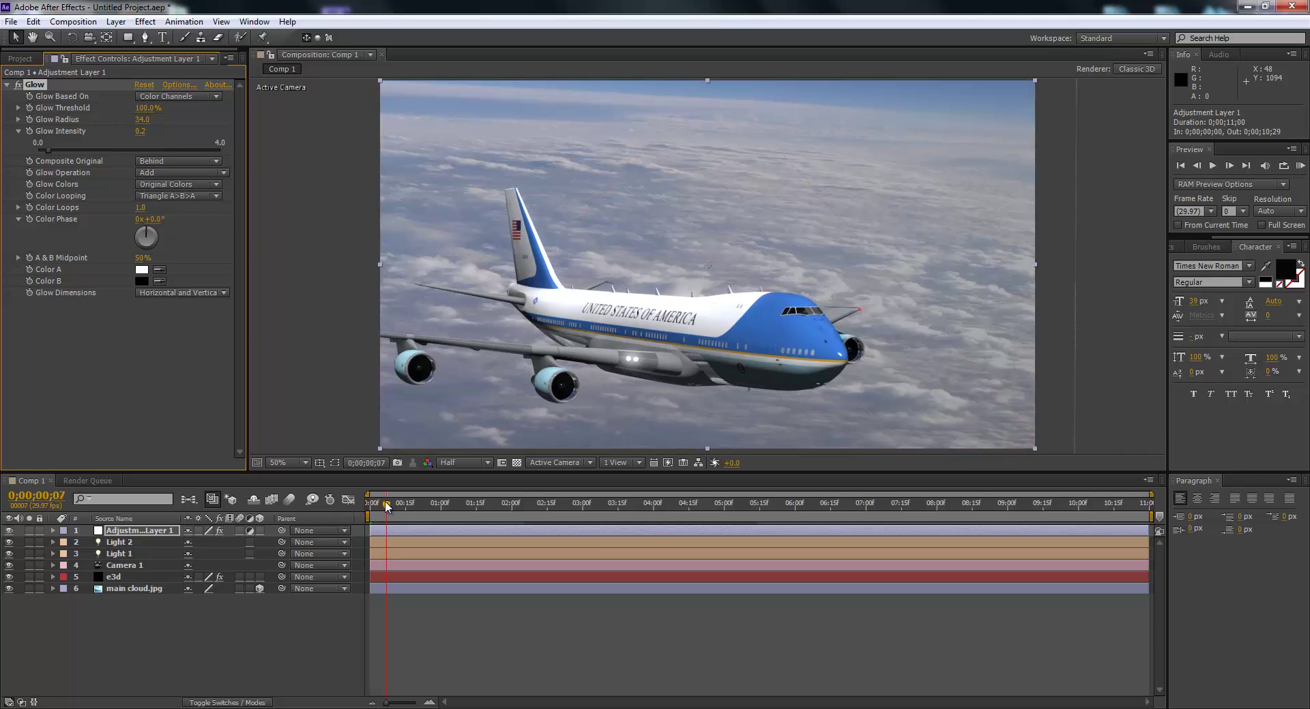
- Set the adjustment layer's Glow Intensity to 0.8, keep Glow Threshold at 100%, and collapse the Glow Intensity and Color Phase controls
left_click(75, 144)
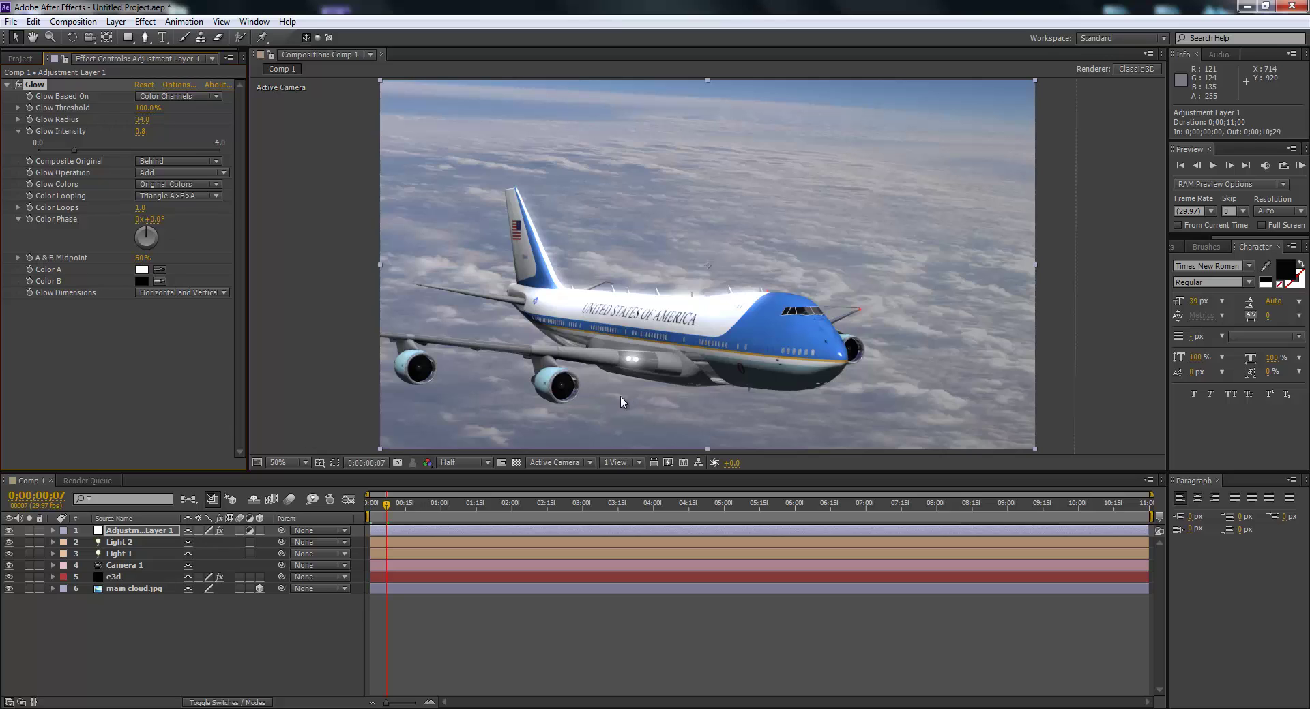
mouse_move(138, 108)
left_mouse_down()
mouse_move(120, 105)
mouse_move(161, 98)
left_mouse_up()
left_click(18, 131)
left_click(18, 200)
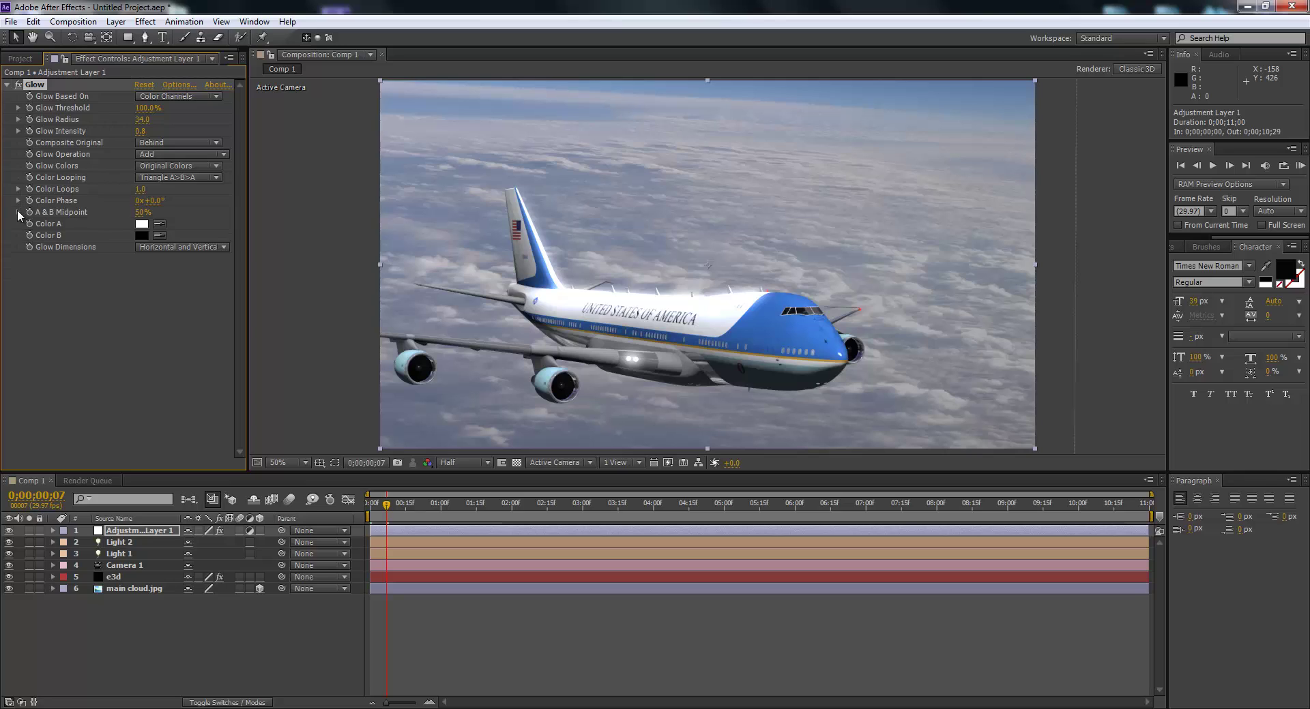
left_click(17, 211)
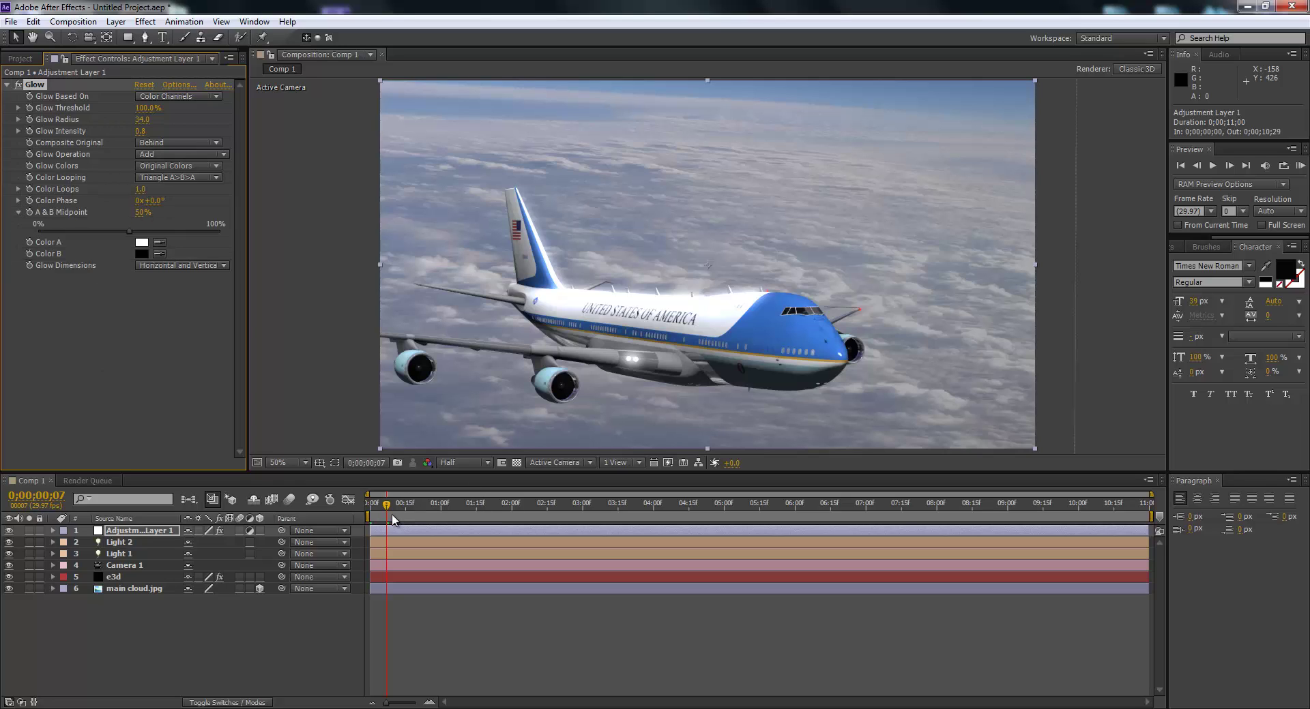
- Run a RAM preview of the shot from the first frame, stop it, and return to the start
left_click_drag(387, 510, 370, 511)
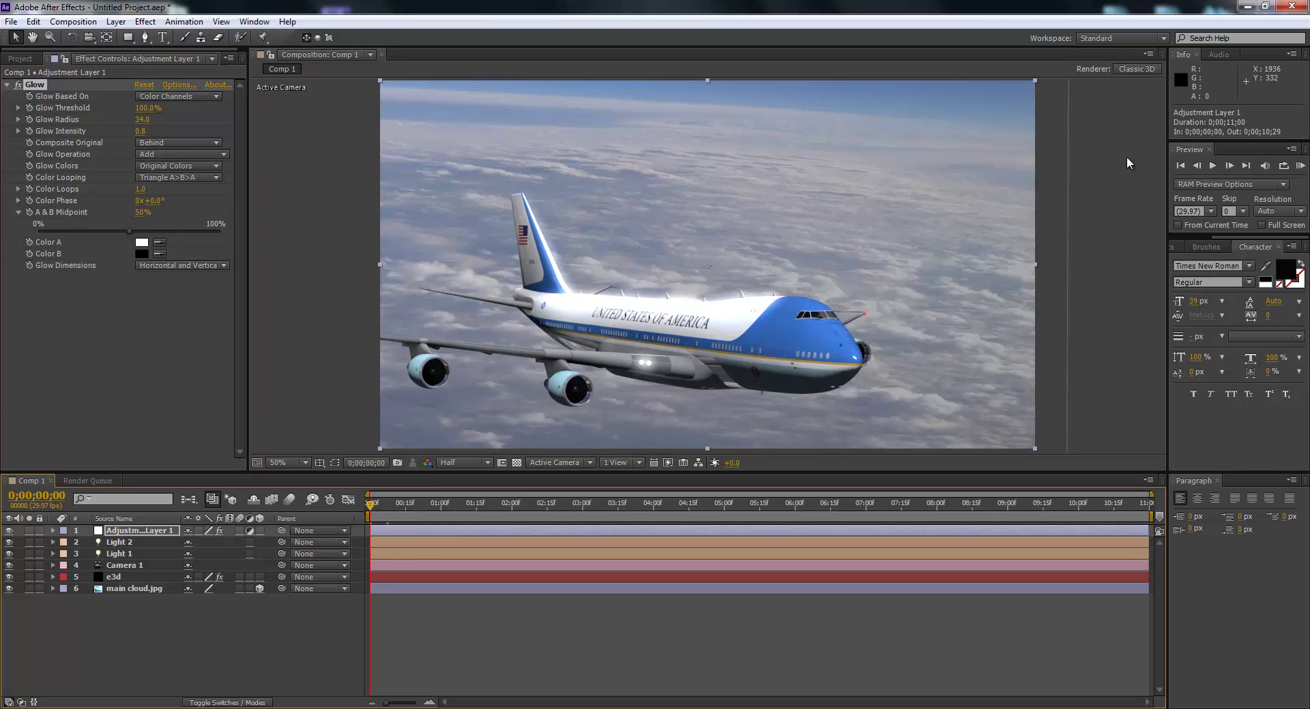
left_click(1300, 166)
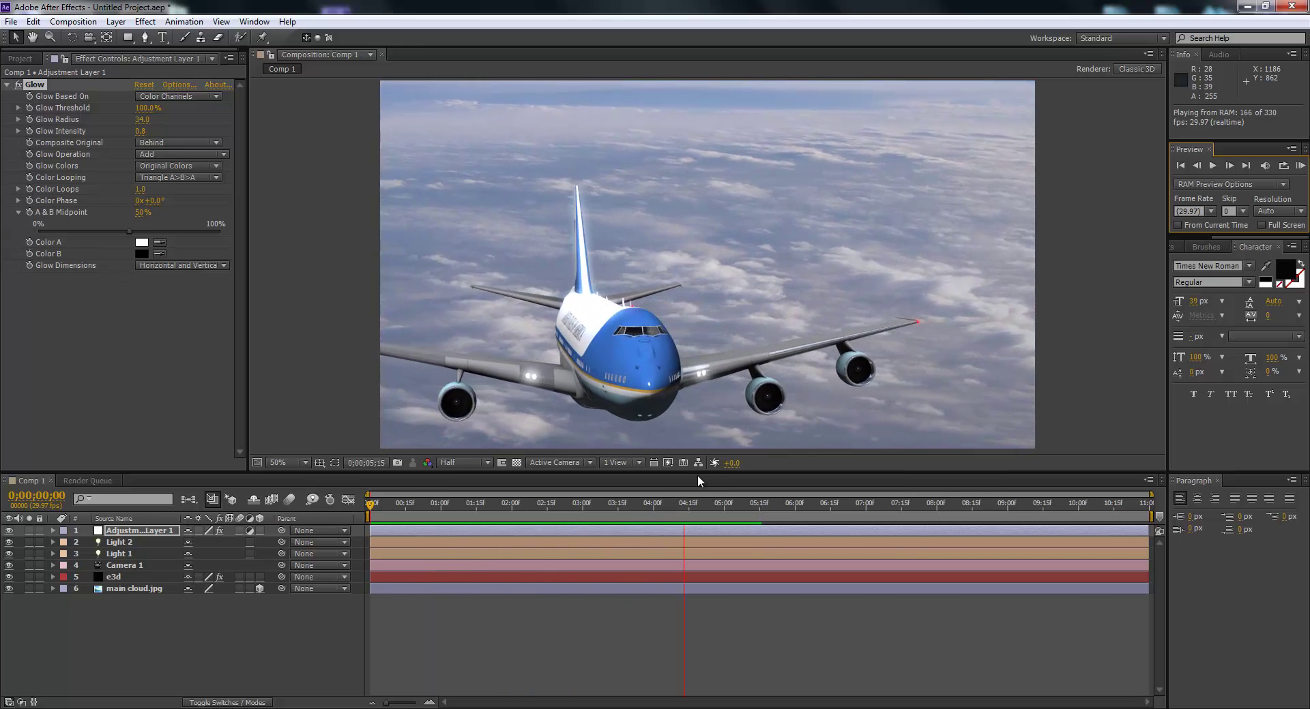
left_click(1210, 165)
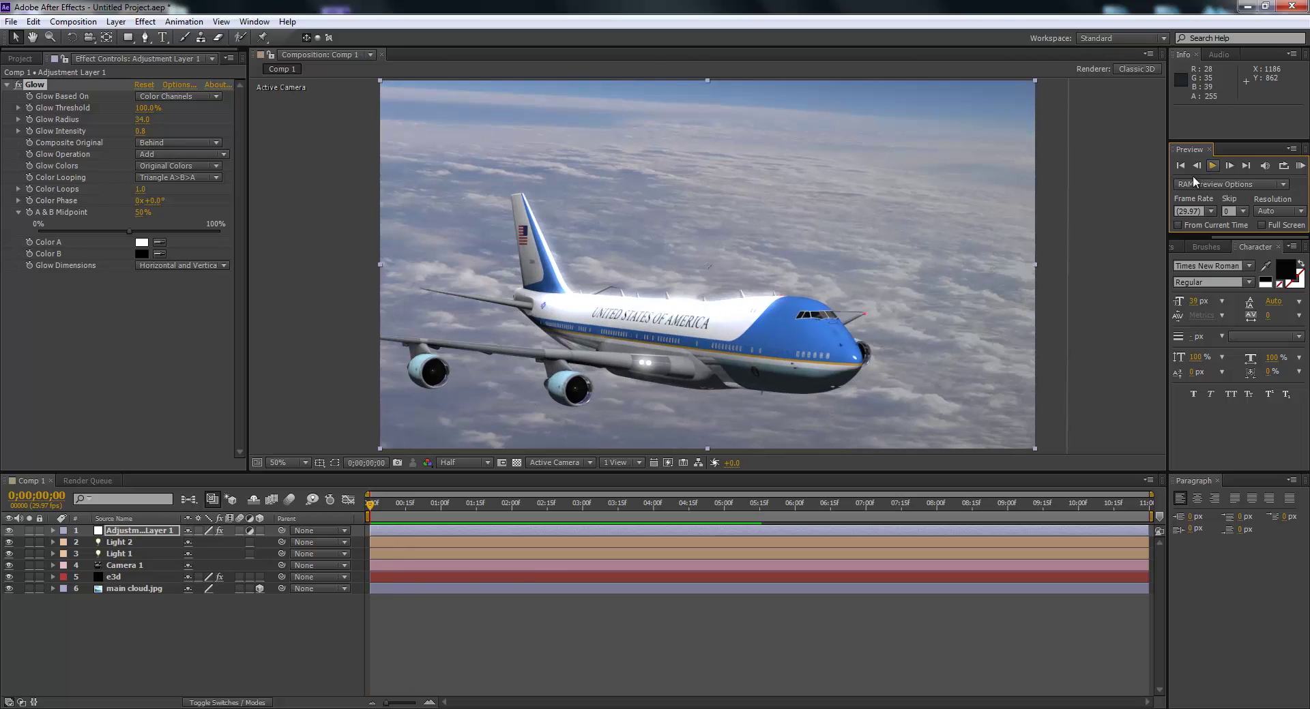
left_click_drag(398, 503, 369, 503)
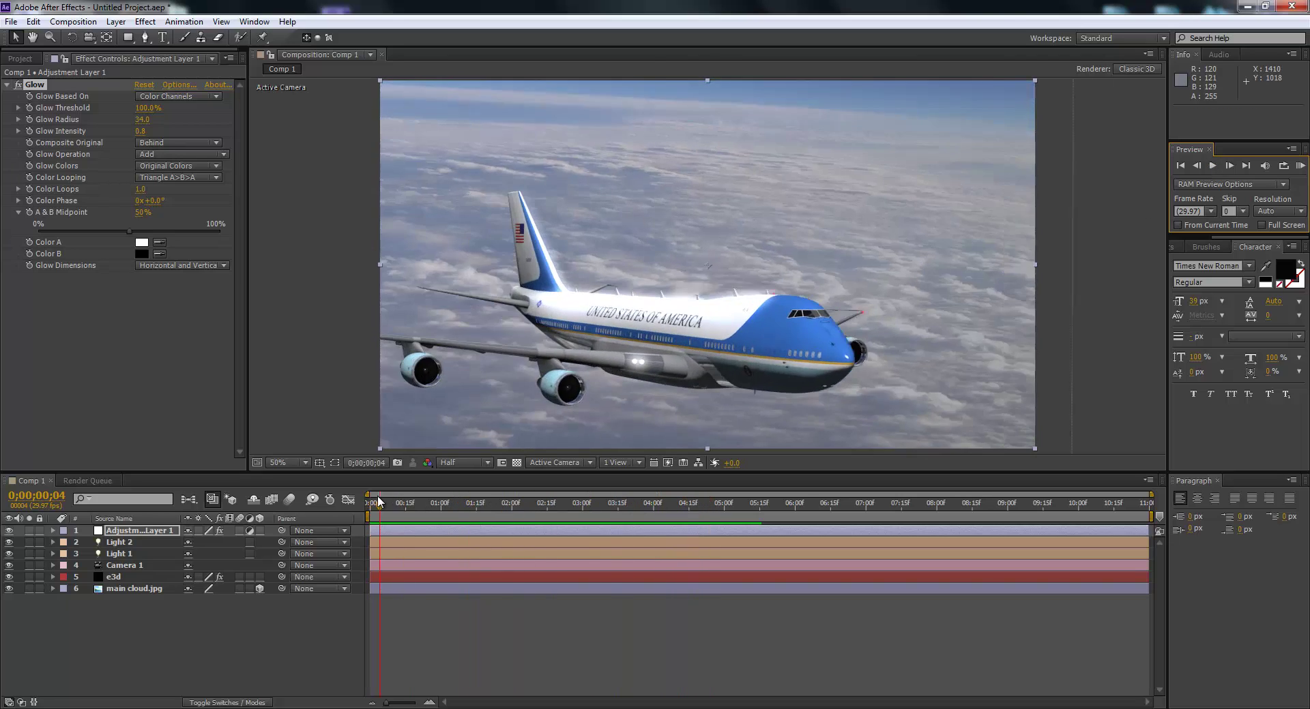
- Add a Curves effect to the adjustment layer and darken the shot by pulling the RGB curve's shadows down and its highlights slightly down
right_click(136, 534)
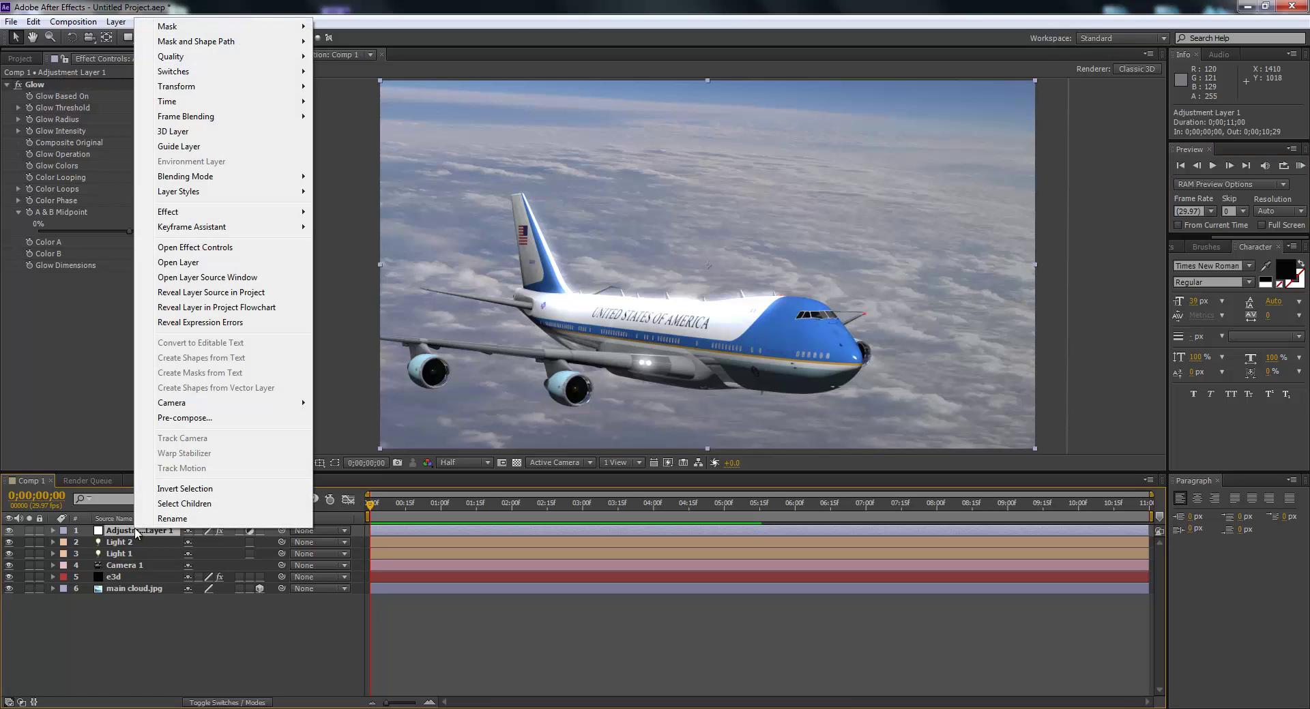
mouse_move(250, 215)
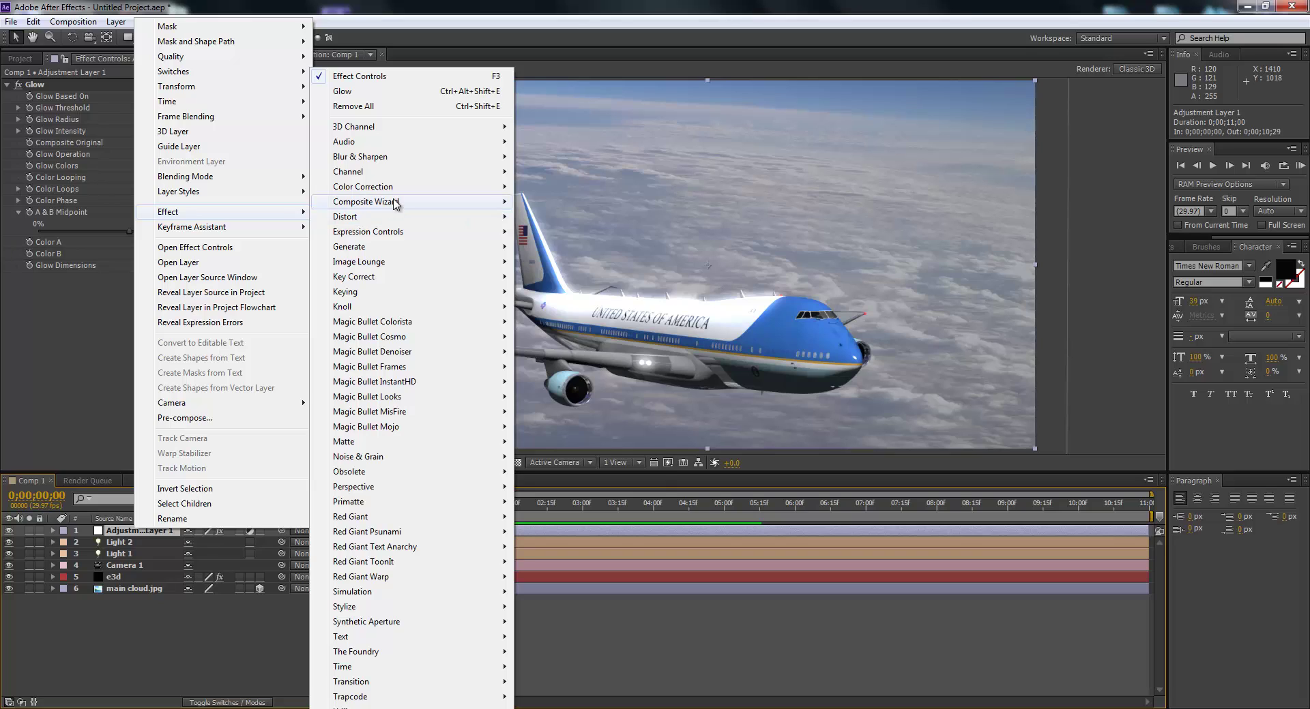
mouse_move(401, 192)
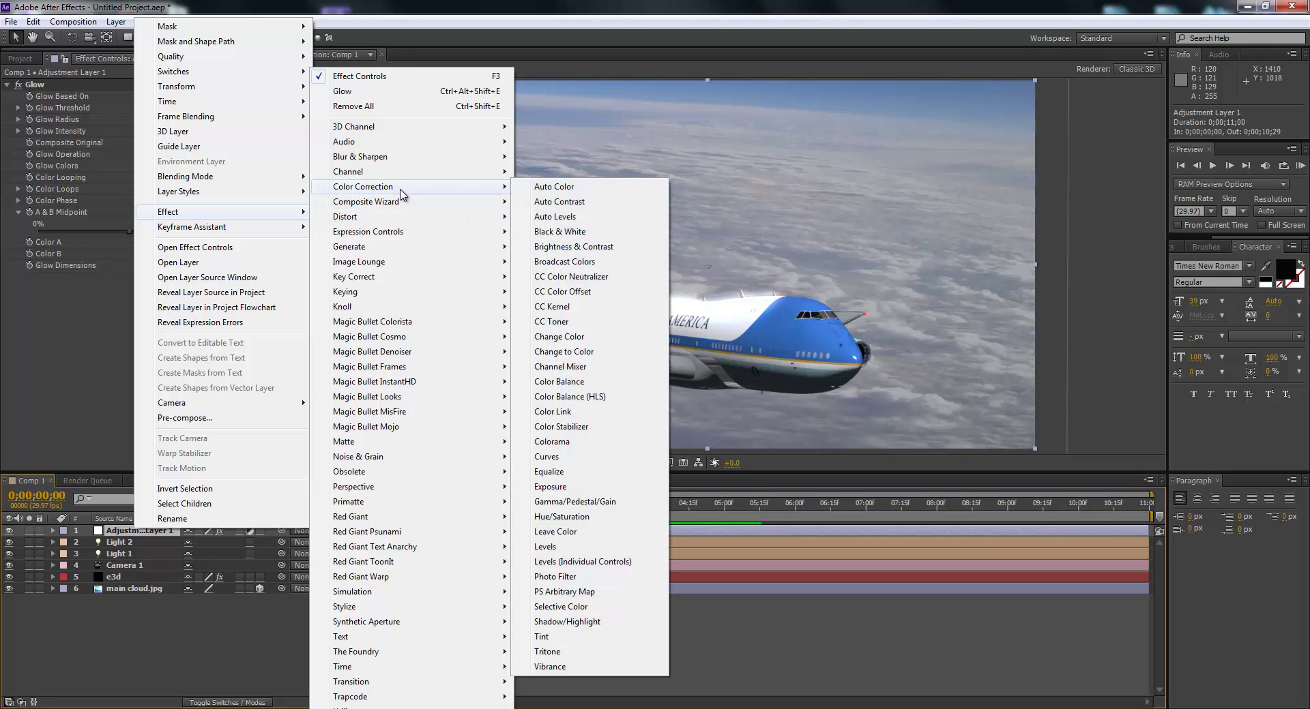
left_click(568, 457)
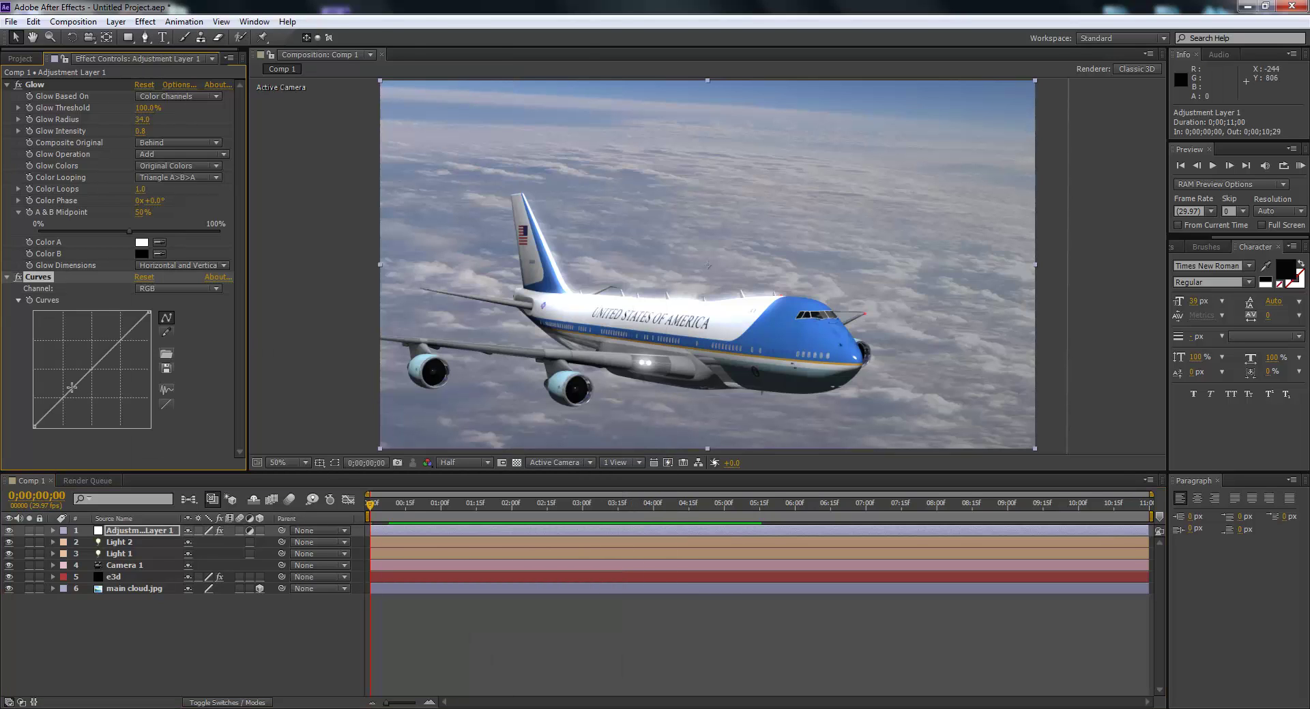
mouse_move(71, 388)
left_mouse_down()
mouse_move(68, 372)
mouse_move(82, 392)
left_mouse_up()
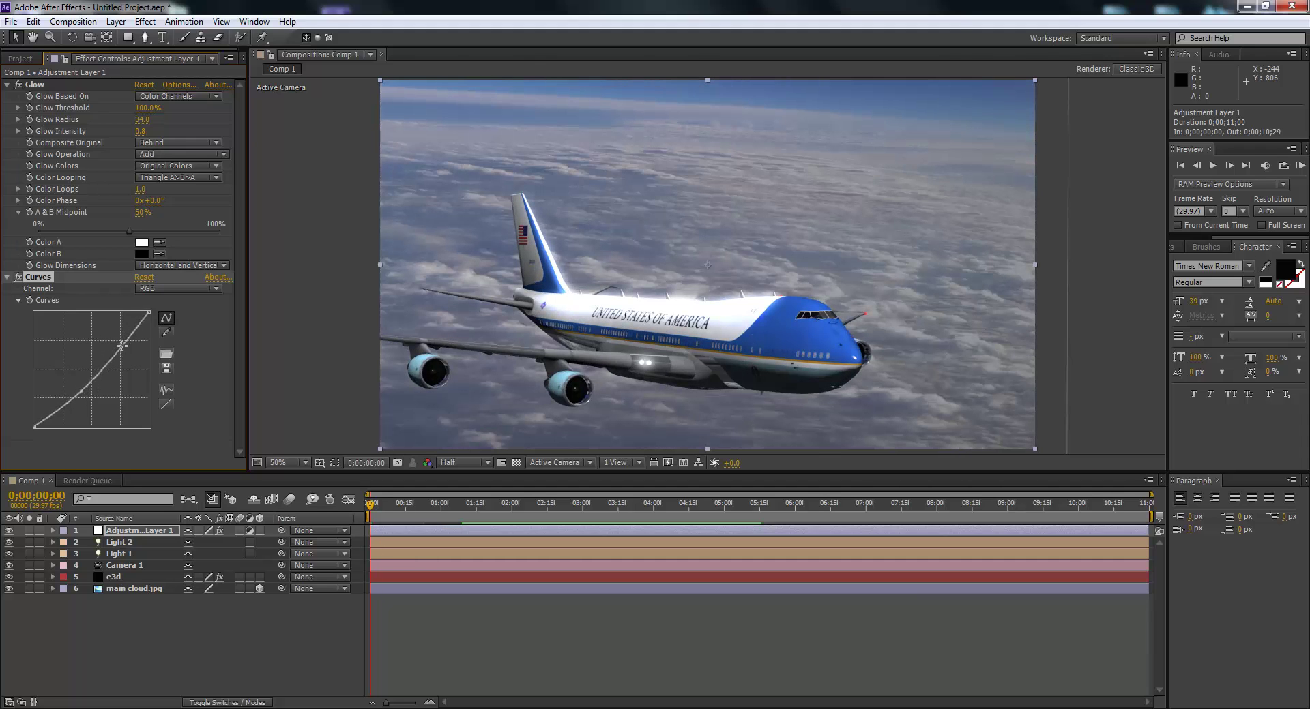
left_click_drag(122, 347, 121, 343)
mouse_move(81, 394)
left_mouse_down()
mouse_move(83, 411)
mouse_move(79, 398)
left_mouse_up()
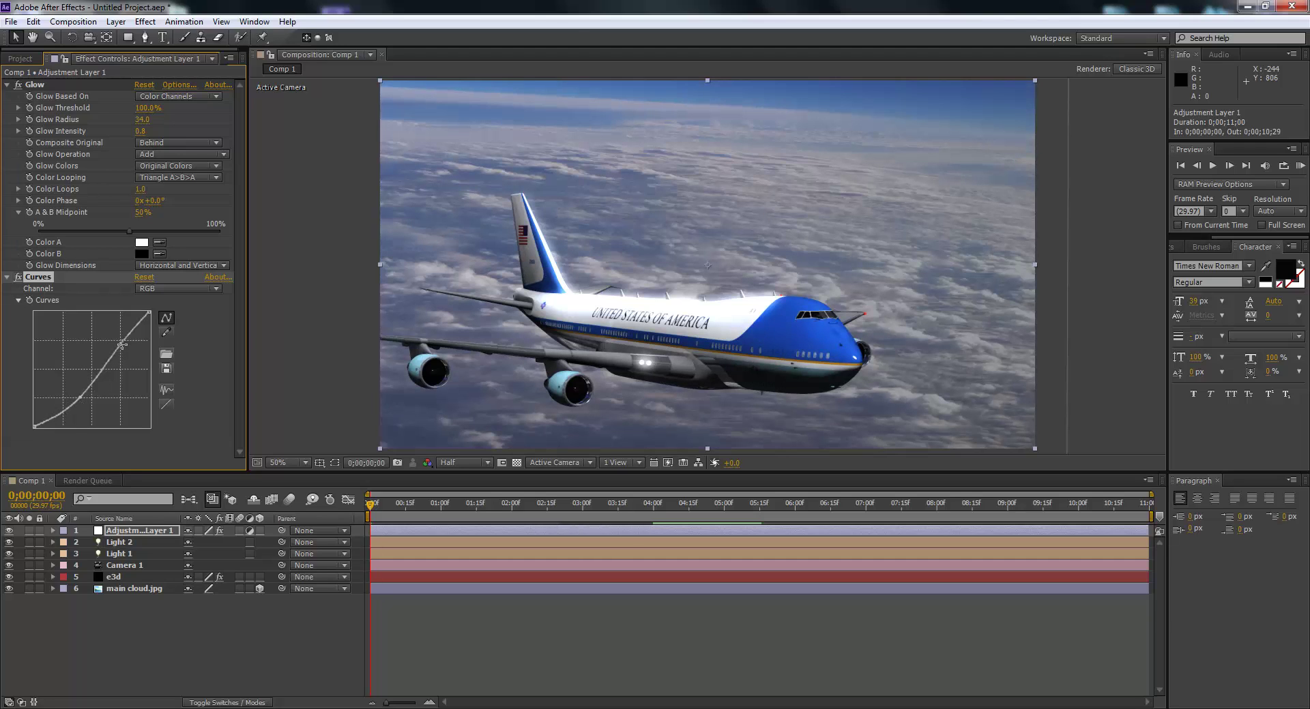
left_click_drag(121, 344, 119, 352)
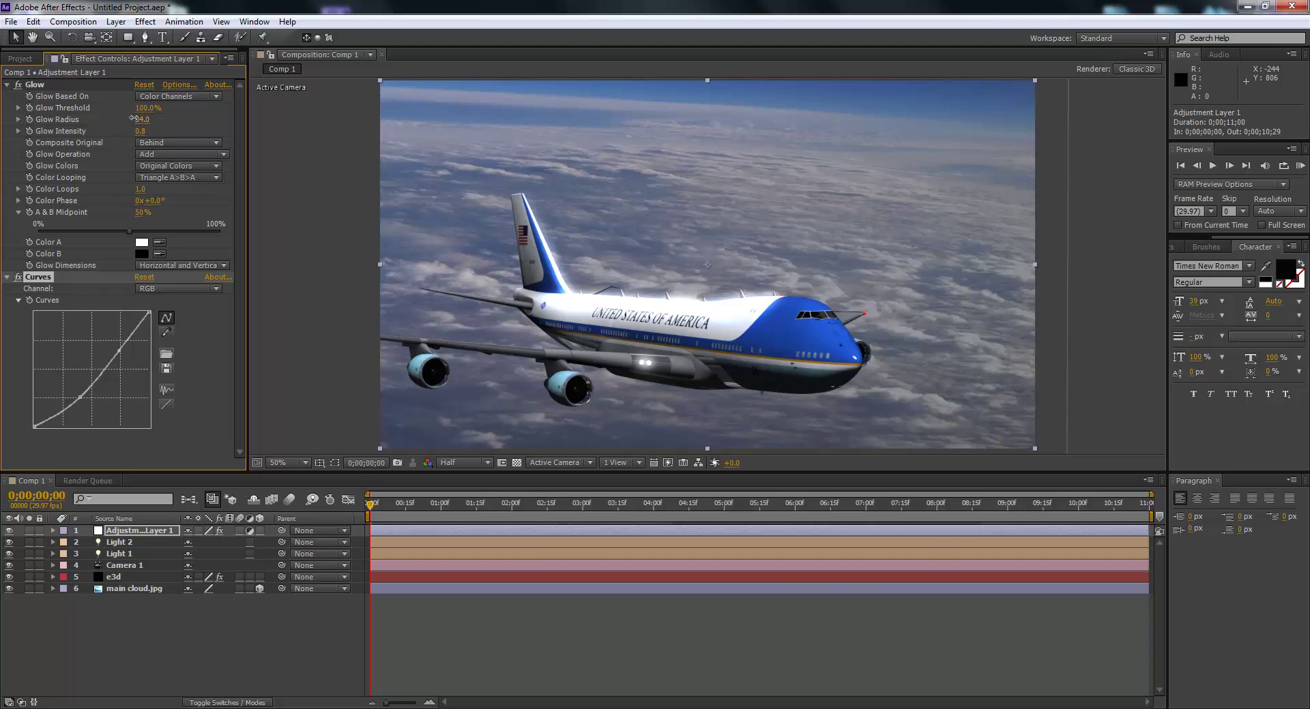
- Set the adjustment layer's Glow Radius to 8 and Glow Intensity to 1.5, and check the Composite Original choices
left_click_drag(132, 118, 114, 113)
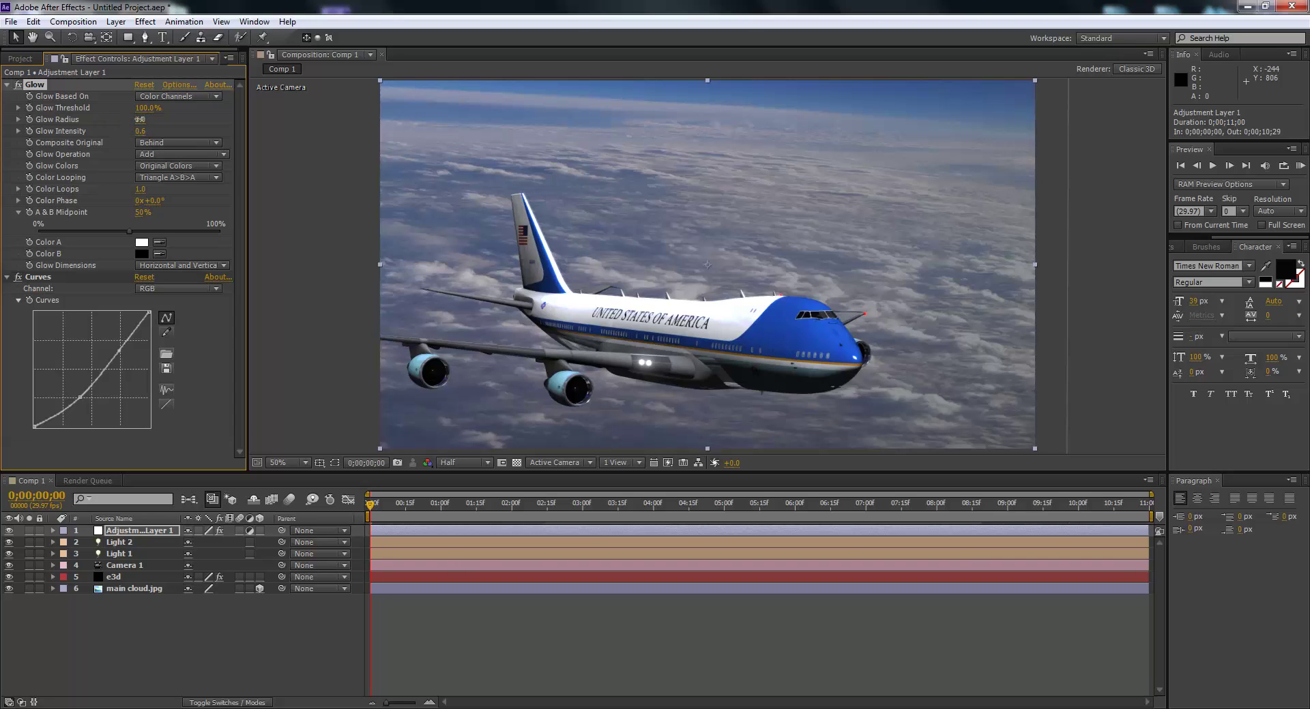
left_click_drag(140, 119, 125, 119)
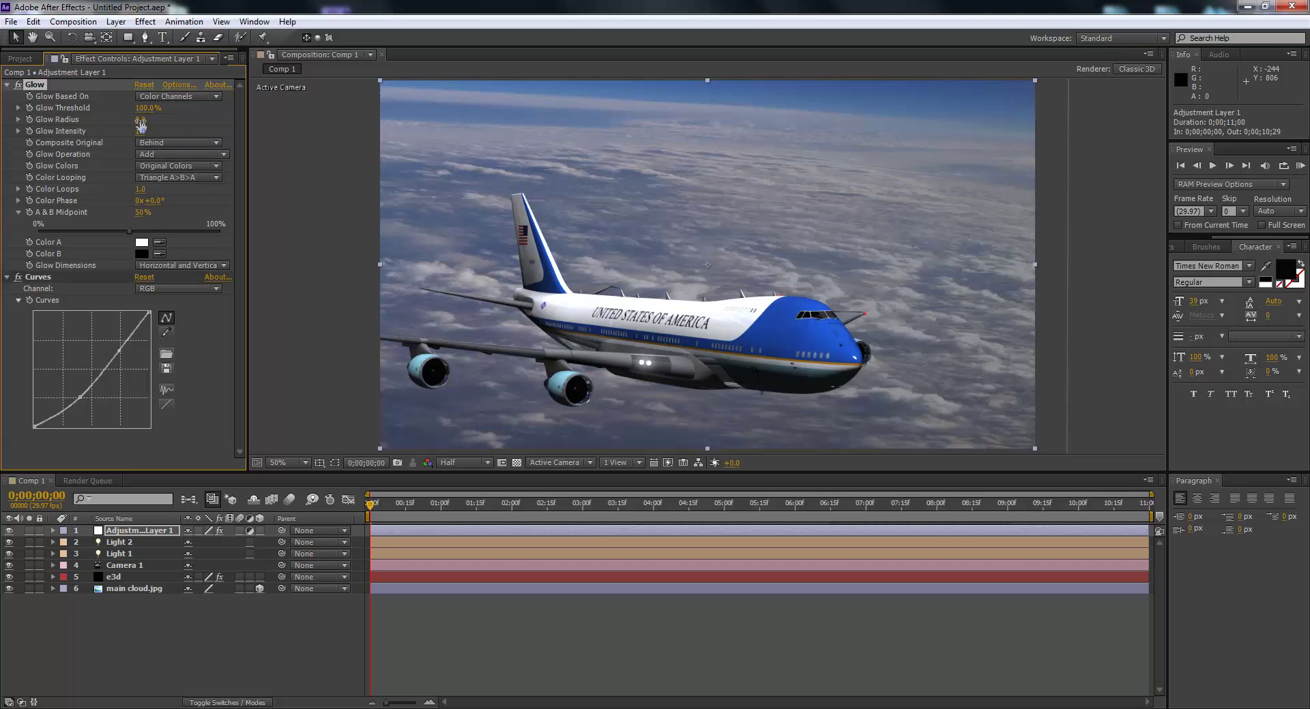
left_click_drag(144, 119, 144, 119)
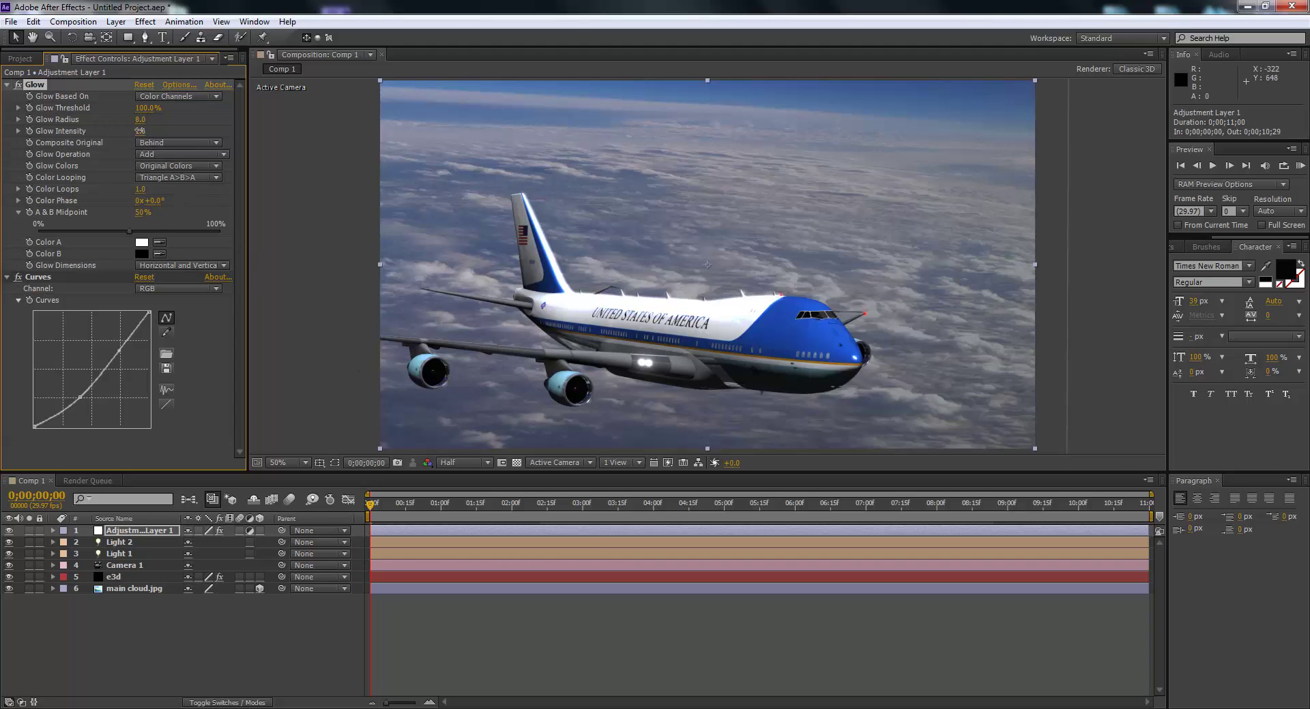
left_click(183, 142)
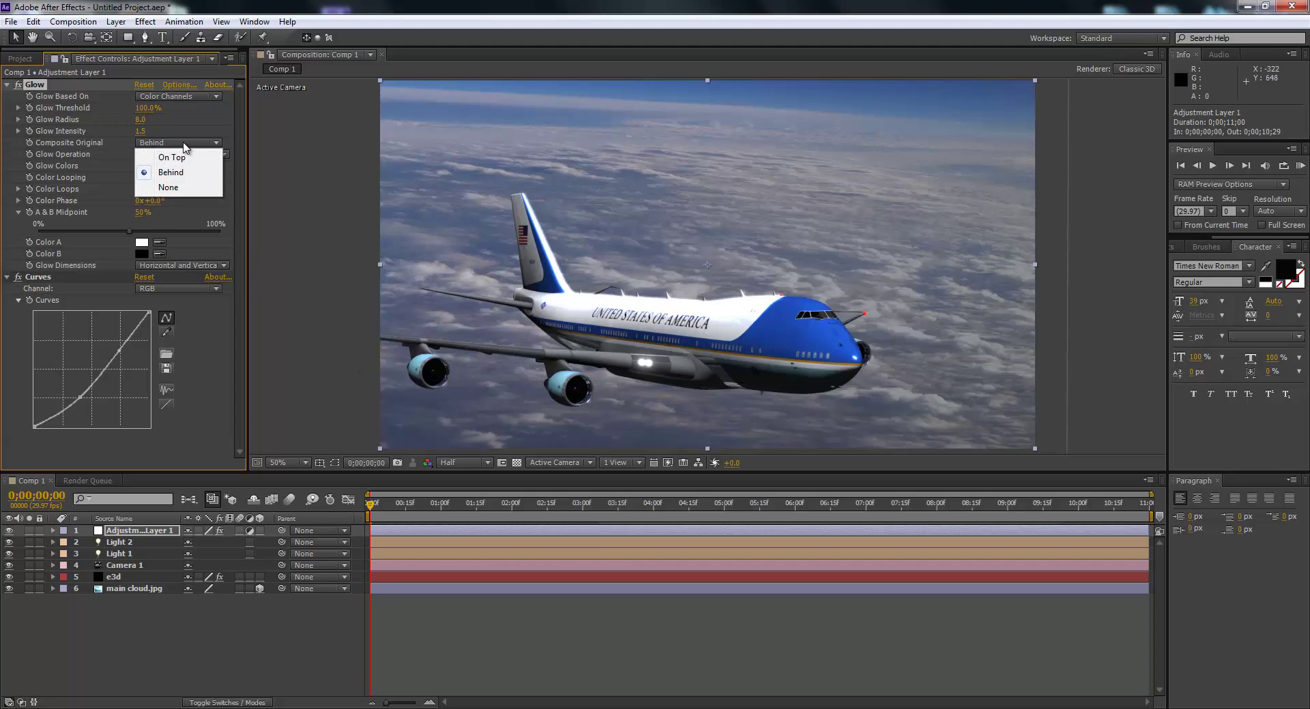
left_click(235, 221)
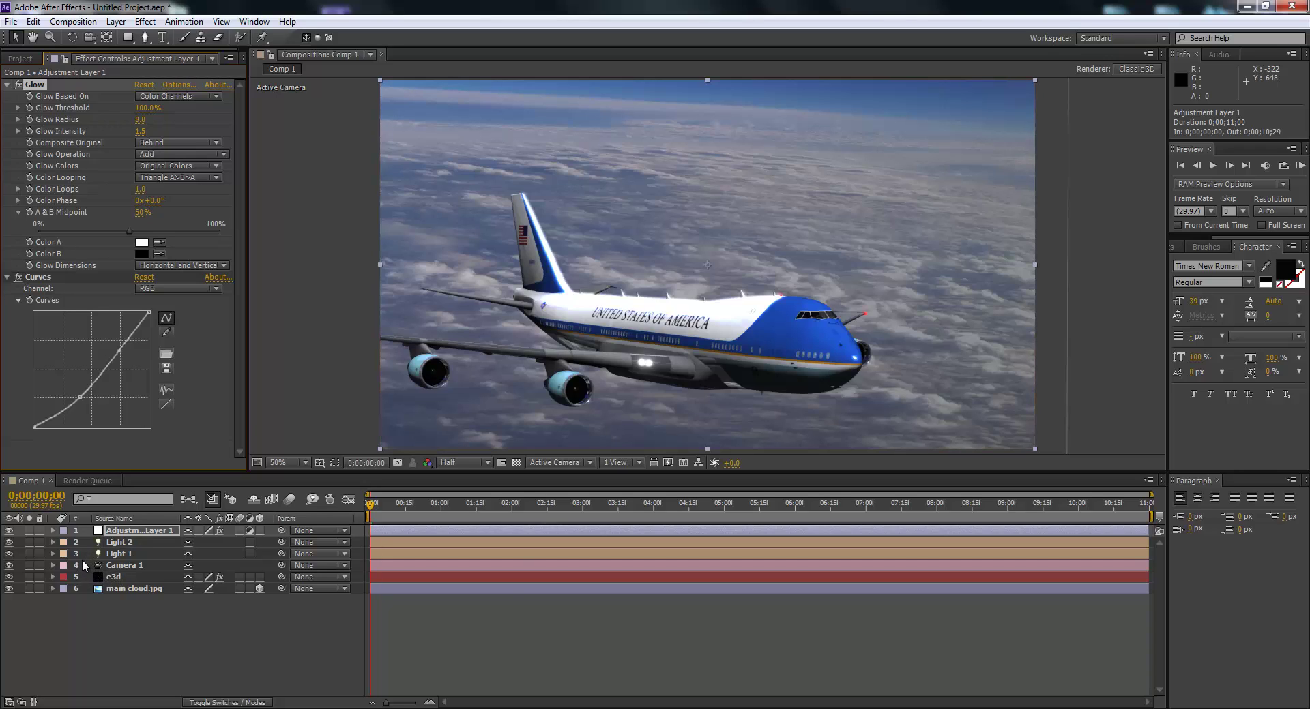
- Review the settings of Light 2 and Light 1, including the falloff and light type choices of Light 1
left_click(53, 543)
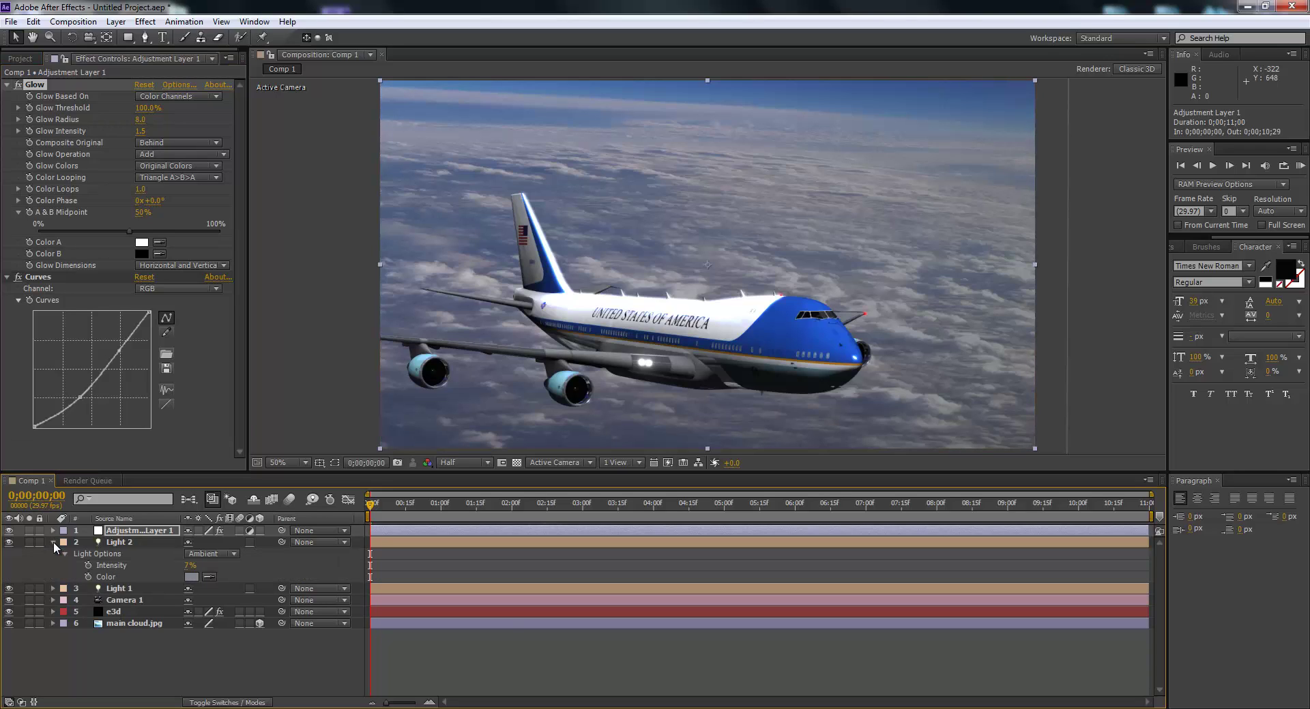
left_click(53, 542)
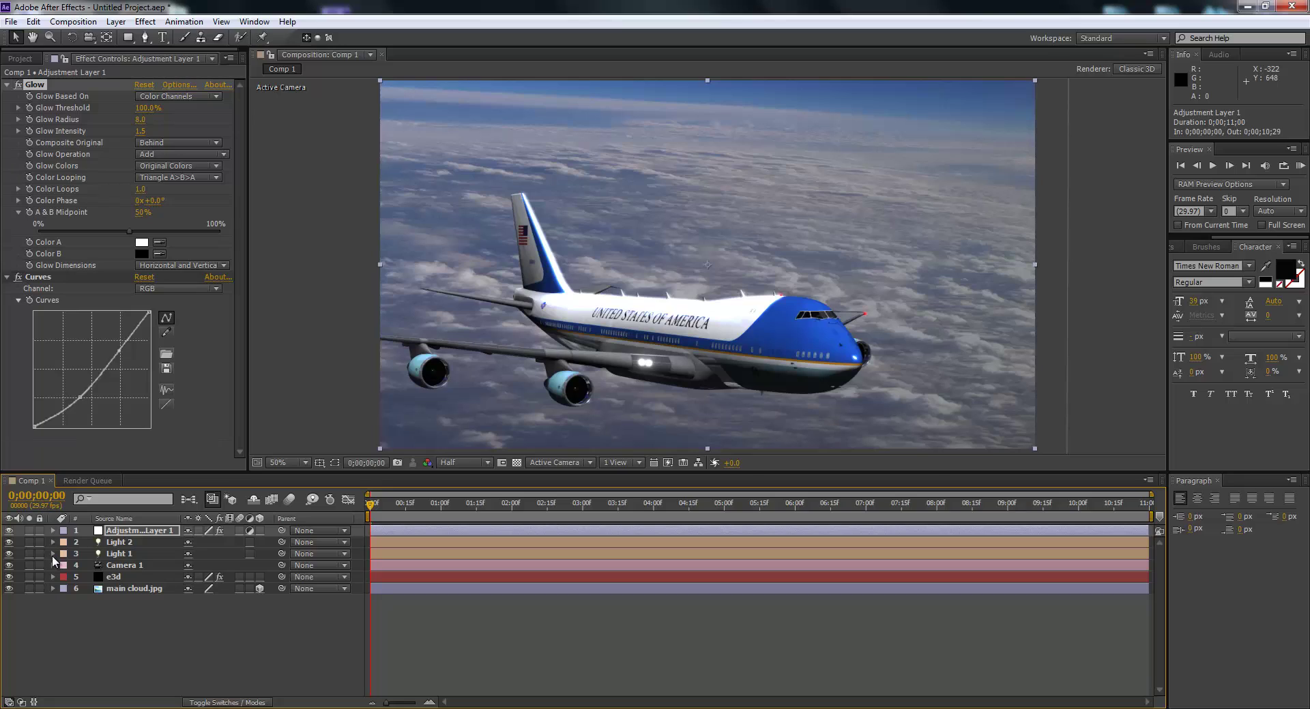
left_click(53, 554)
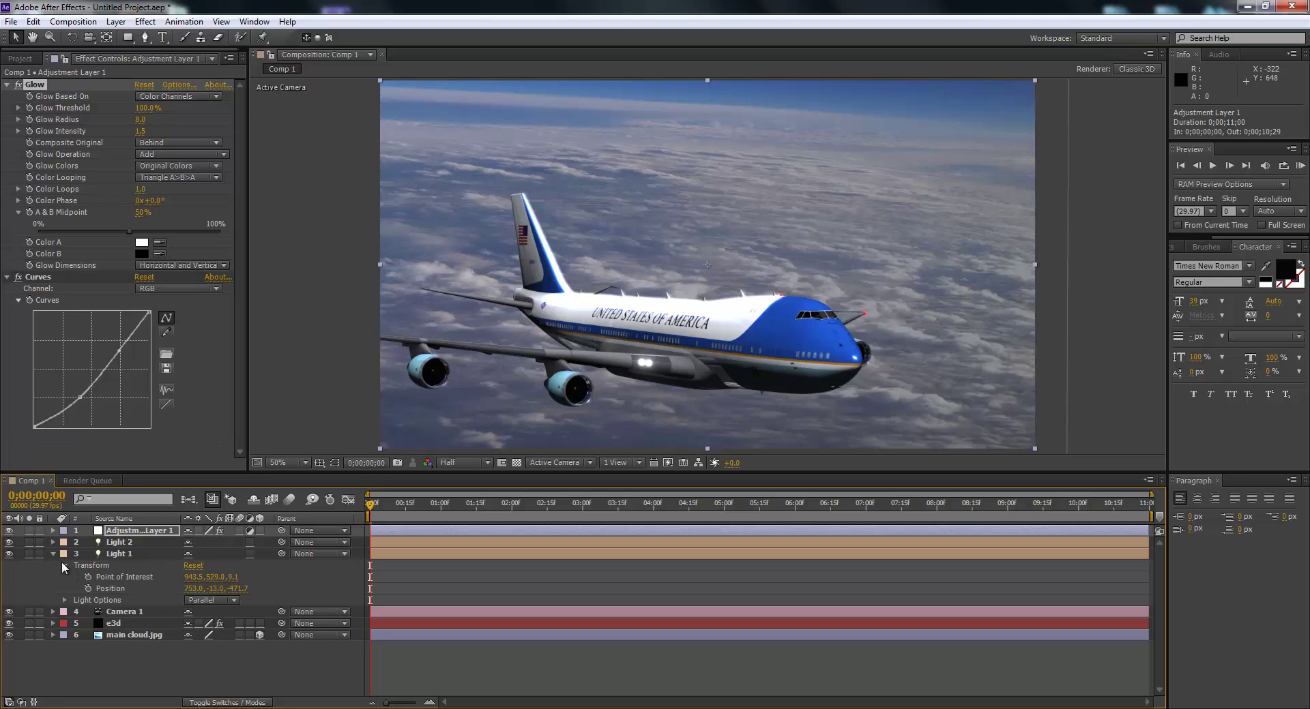
left_click(53, 554)
left_click(119, 556)
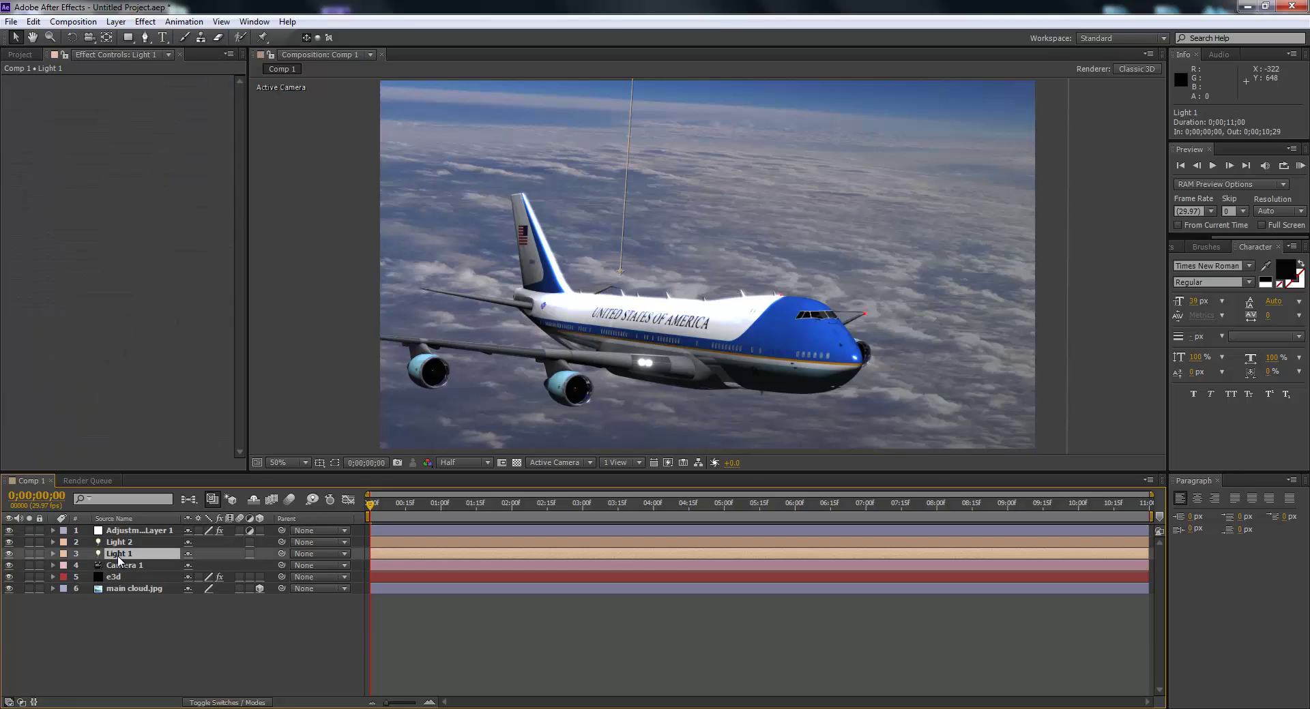
key("a")
key("a")
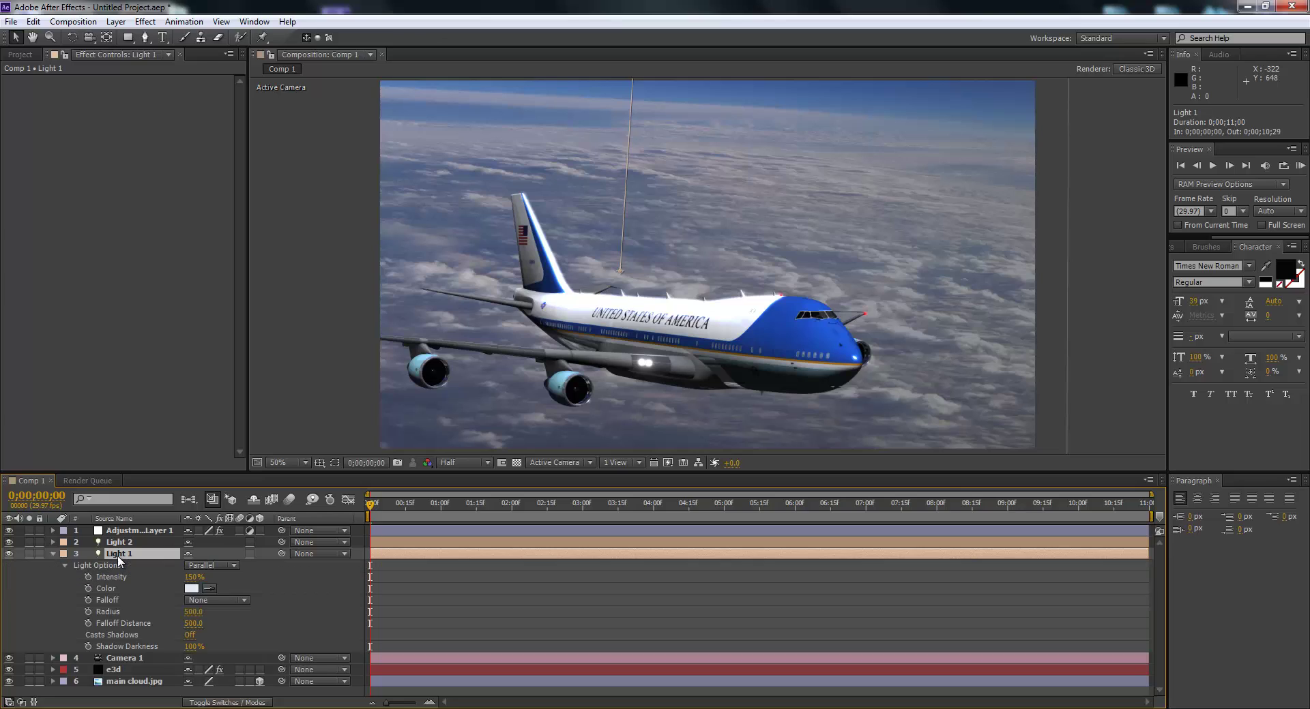
left_click(210, 602)
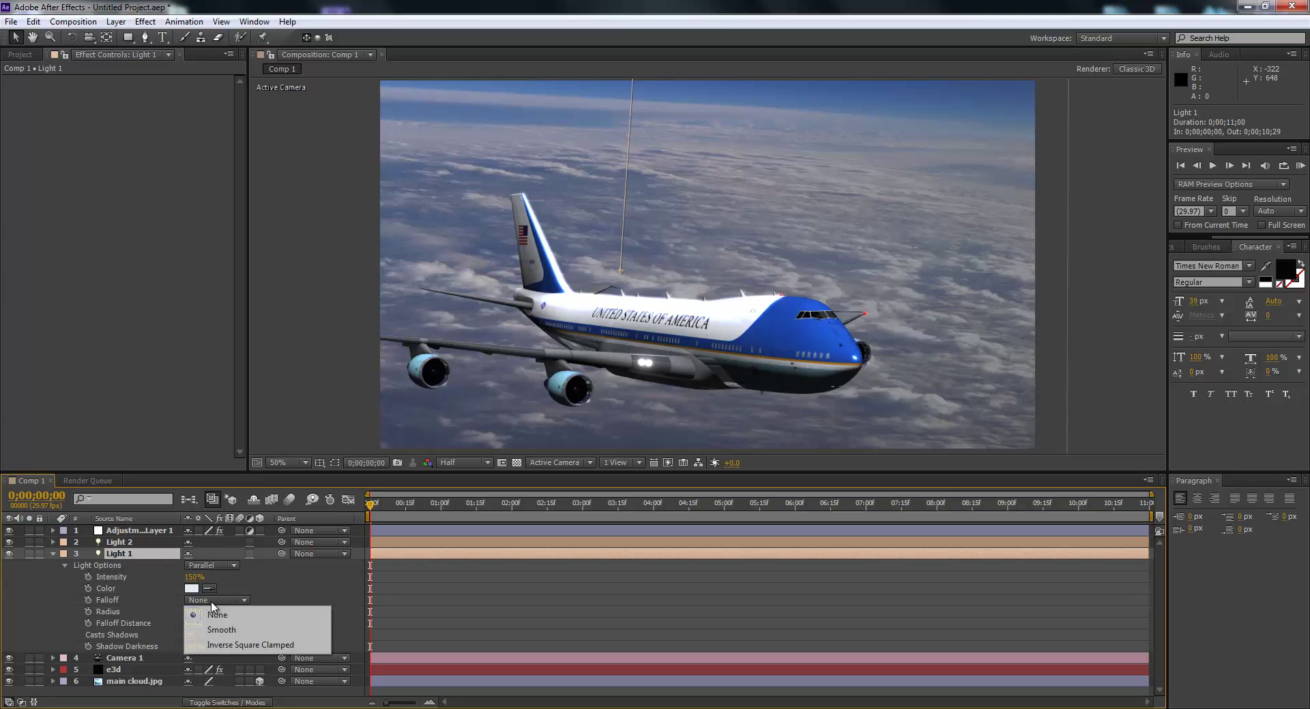
left_click(62, 614)
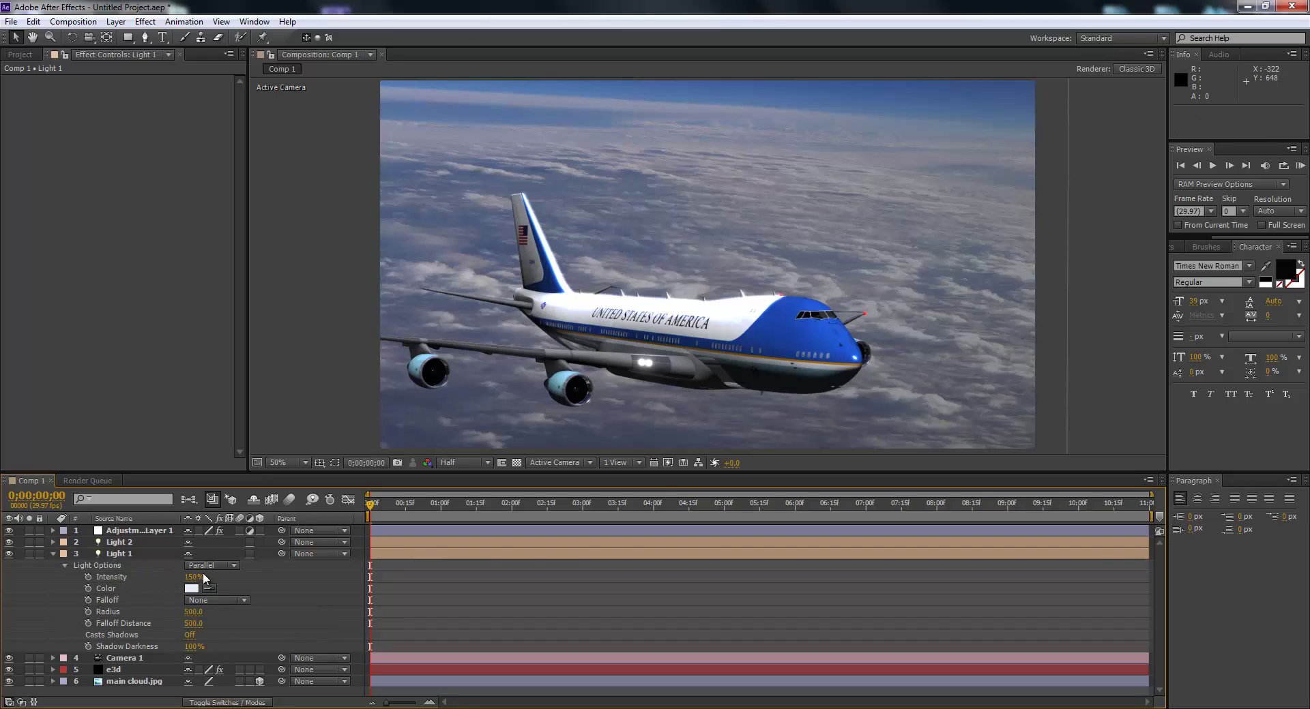
left_click(226, 566)
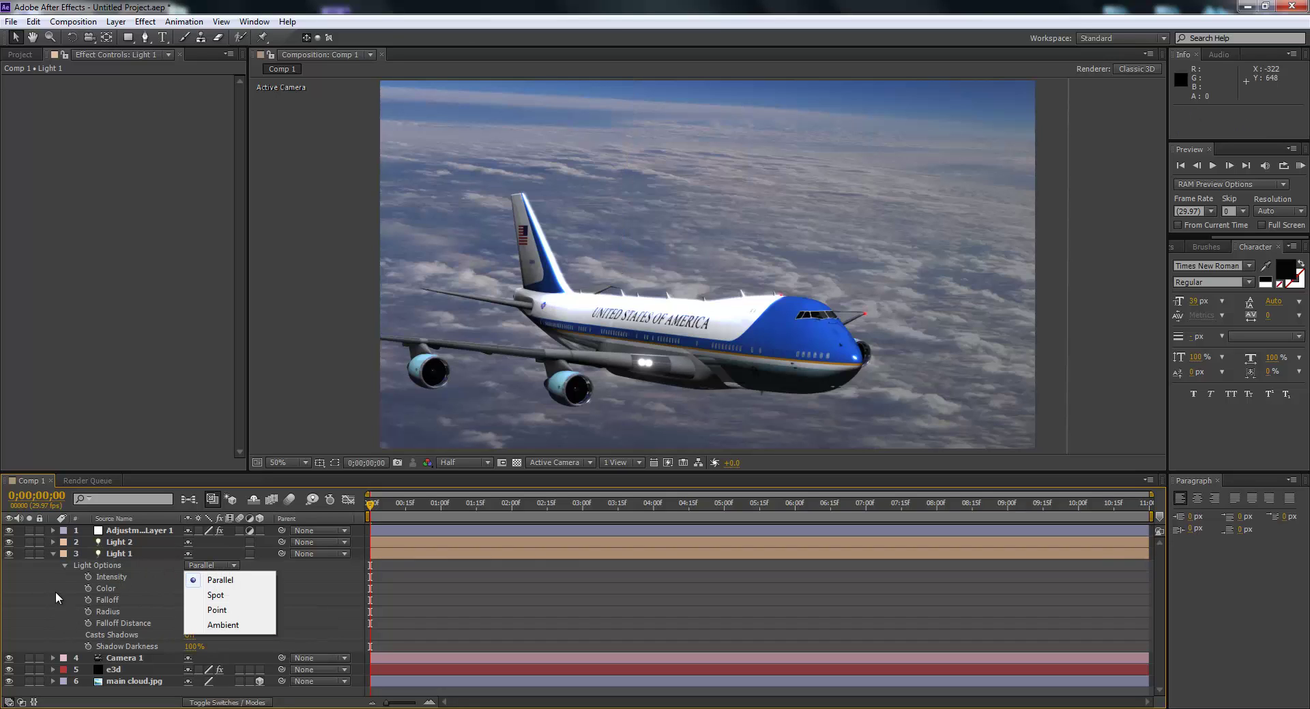
left_click(37, 599)
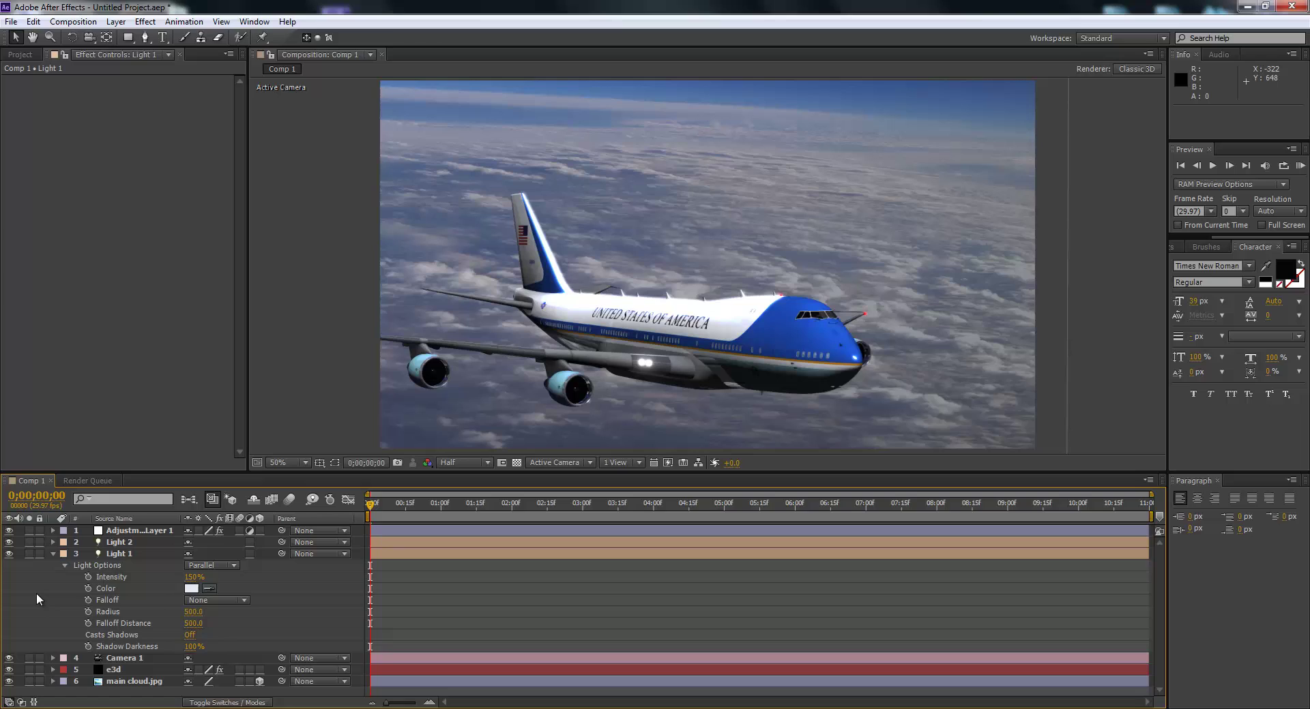
left_click(53, 554)
- Set the ambient Light 2's Intensity to 4% and collapse its settings
left_click(116, 543)
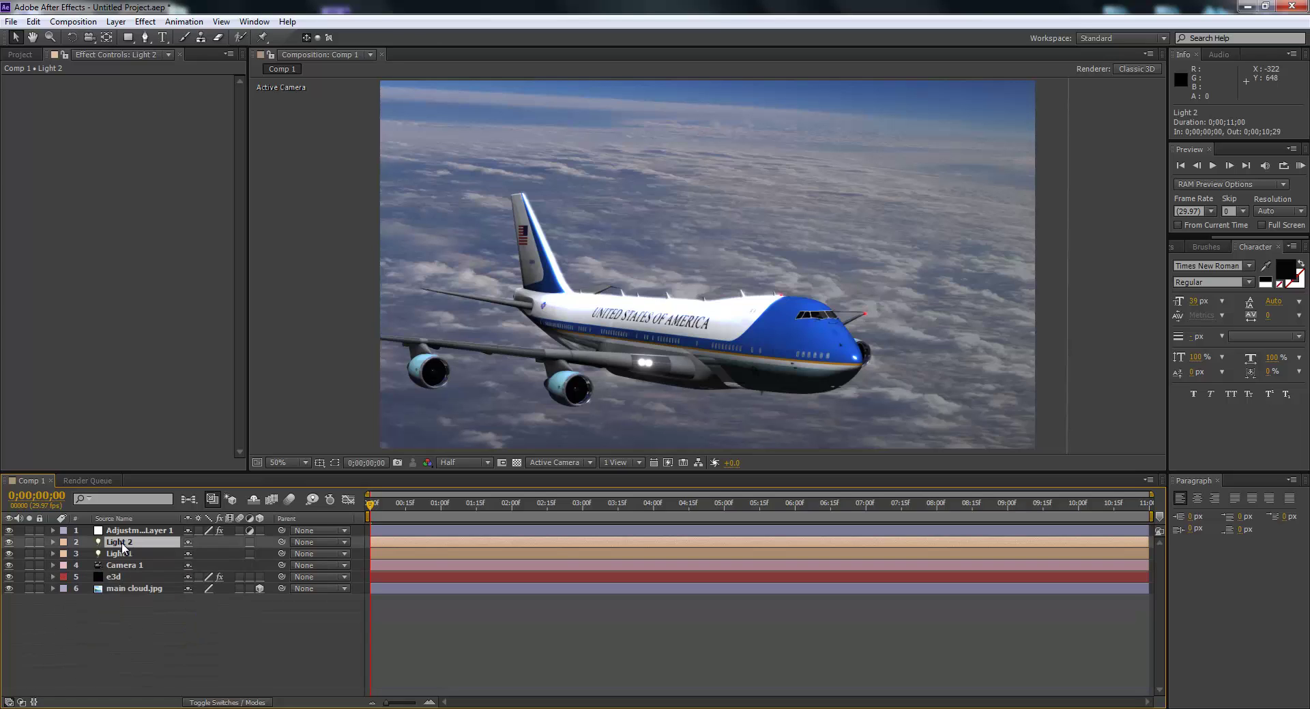
key("u")
key("u")
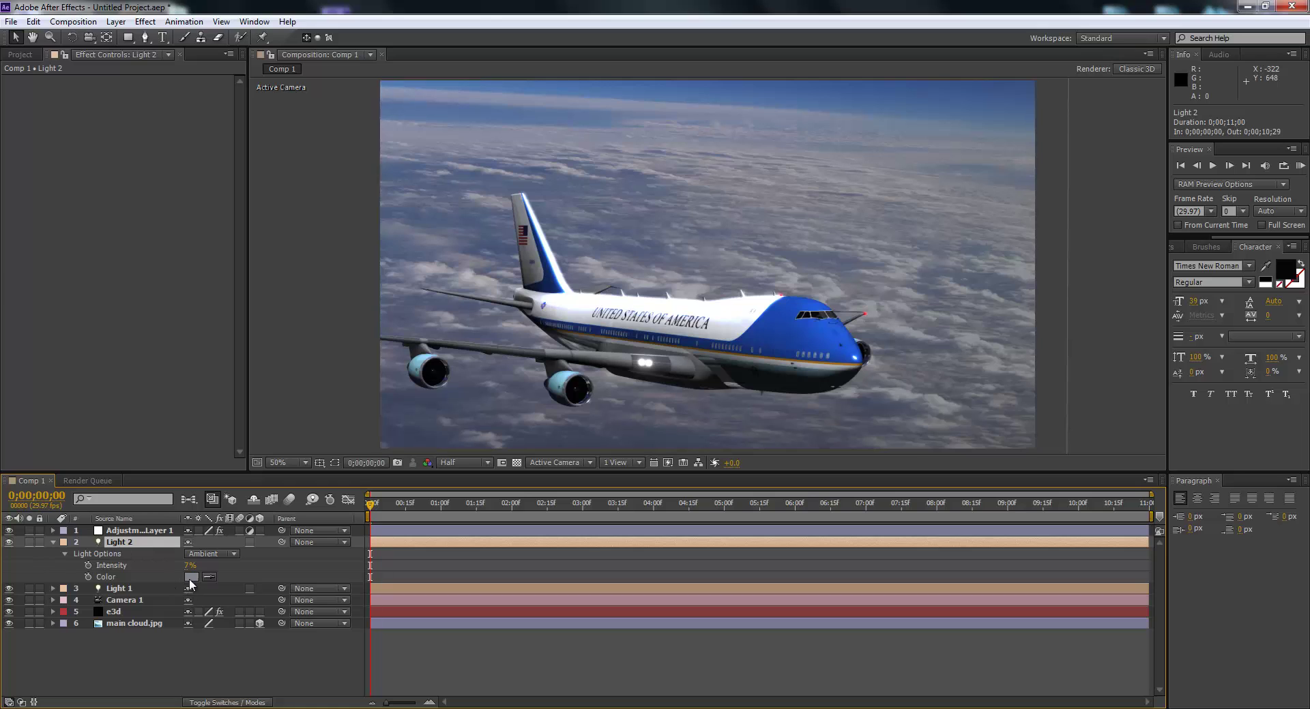
left_click_drag(189, 566, 178, 557)
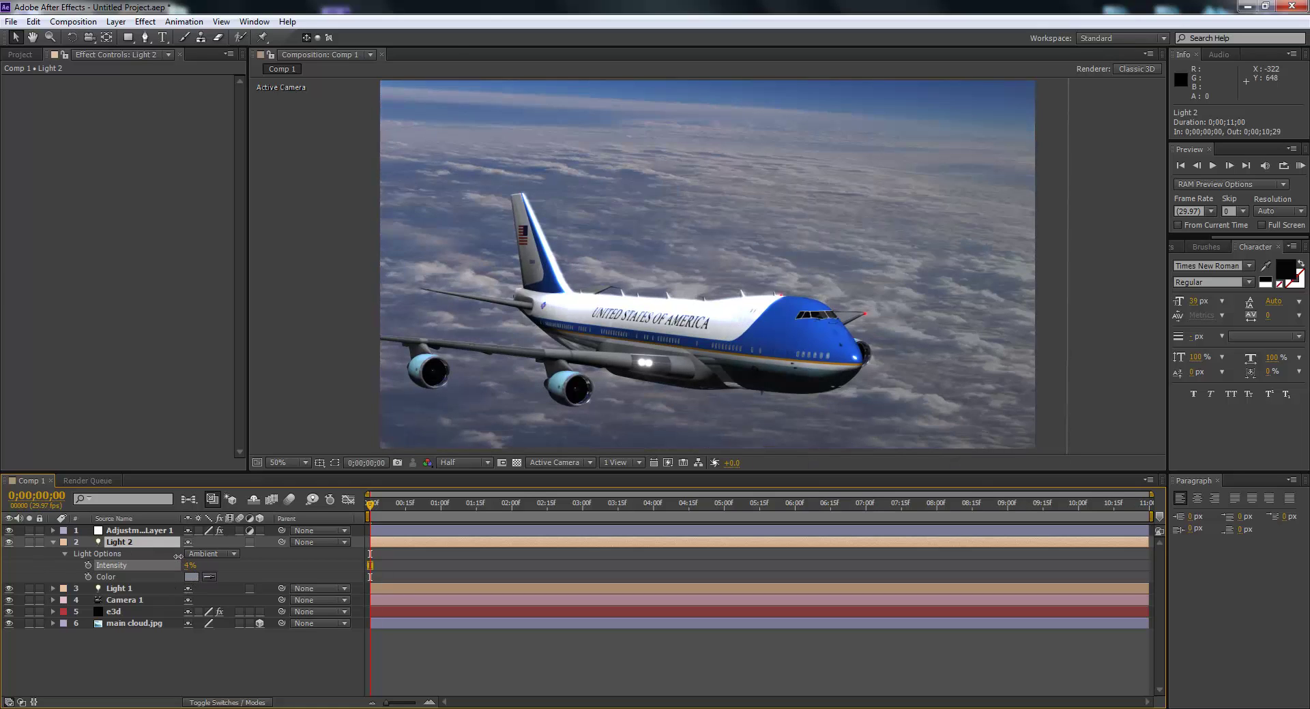
left_click(53, 542)
- Reveal Camera 1's Camera Options and look through its zoom, depth of field, iris and highlight settings
left_click(115, 570)
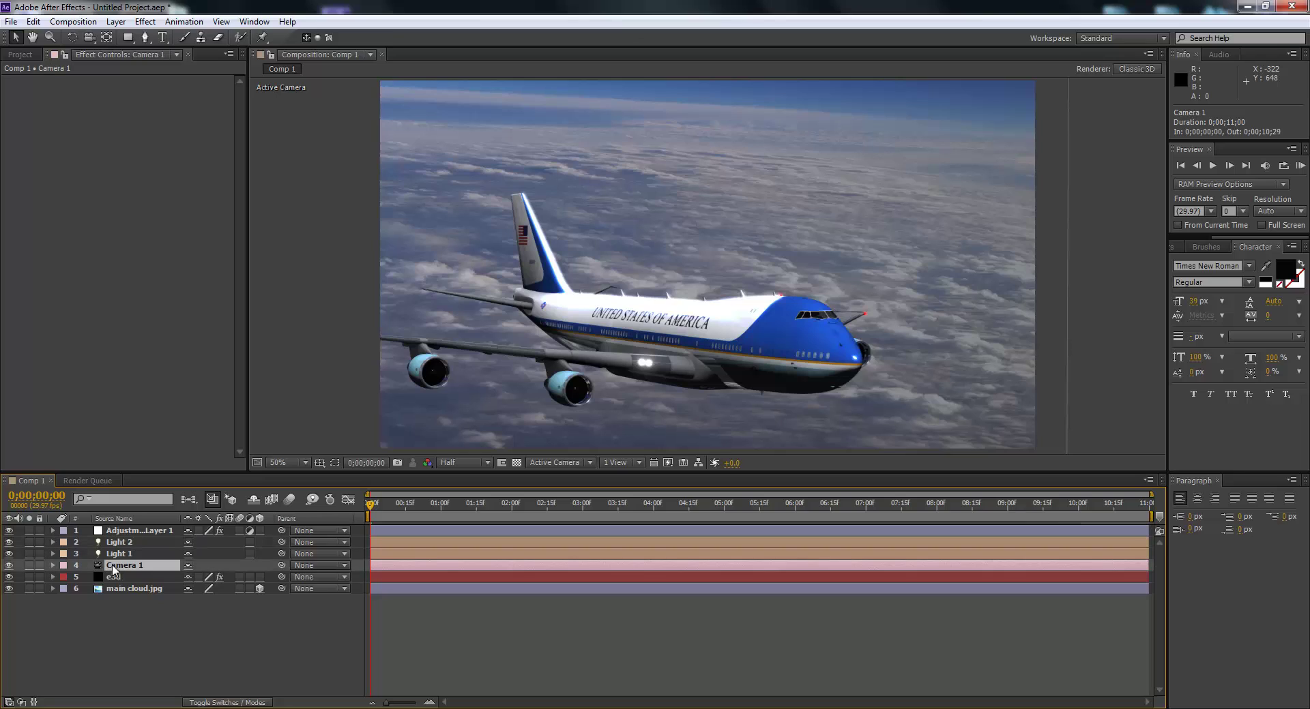
key("a")
key("a")
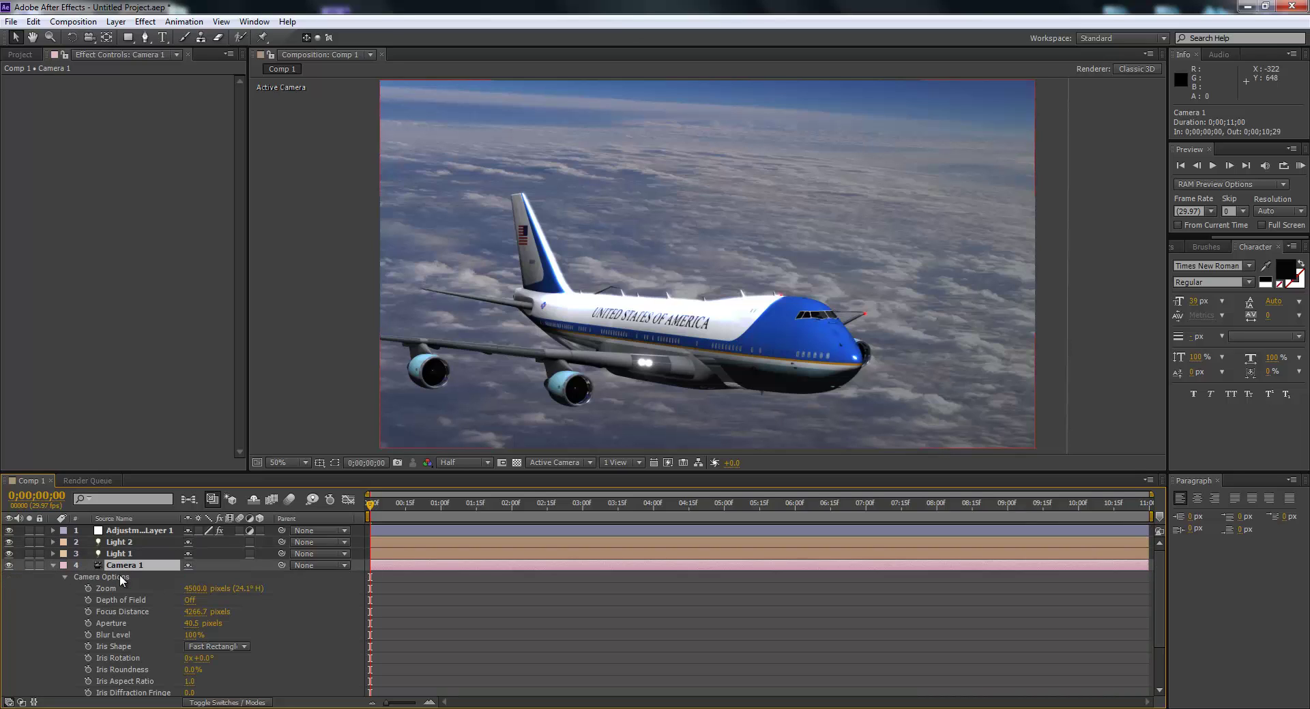
scroll(214, 646, "down", 1)
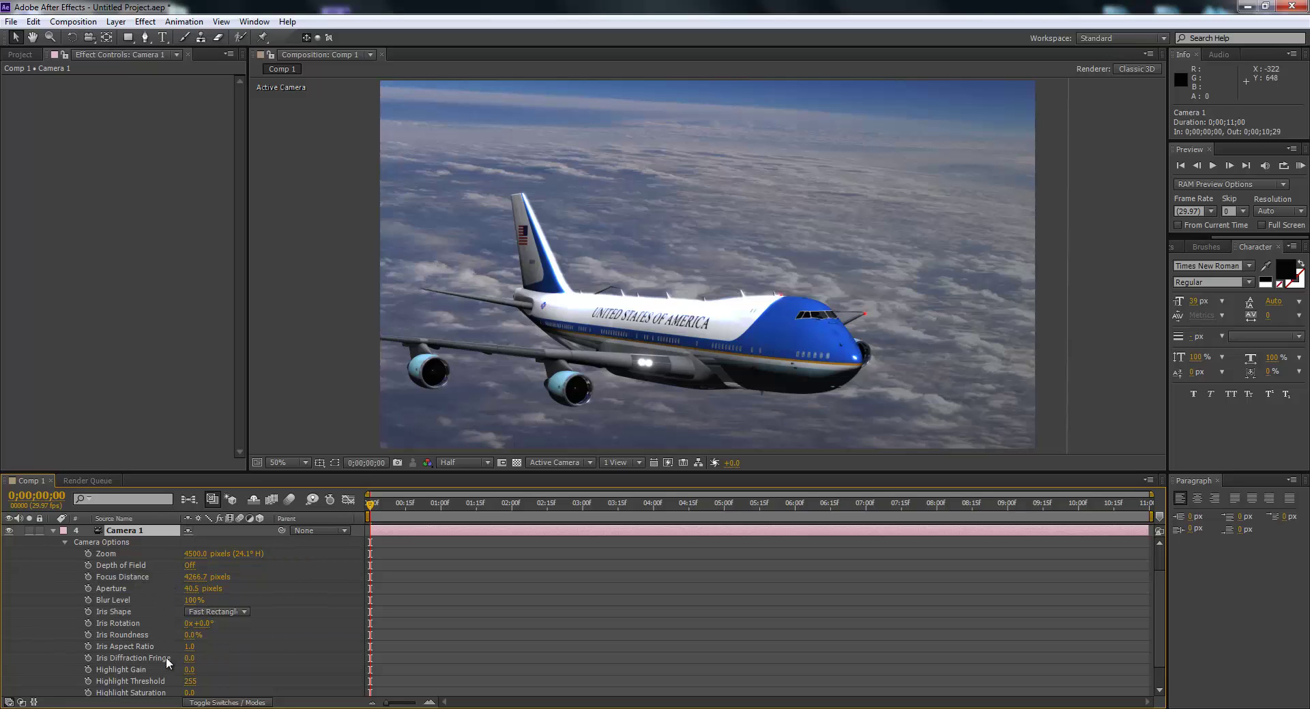
scroll(180, 657, "down", 1)
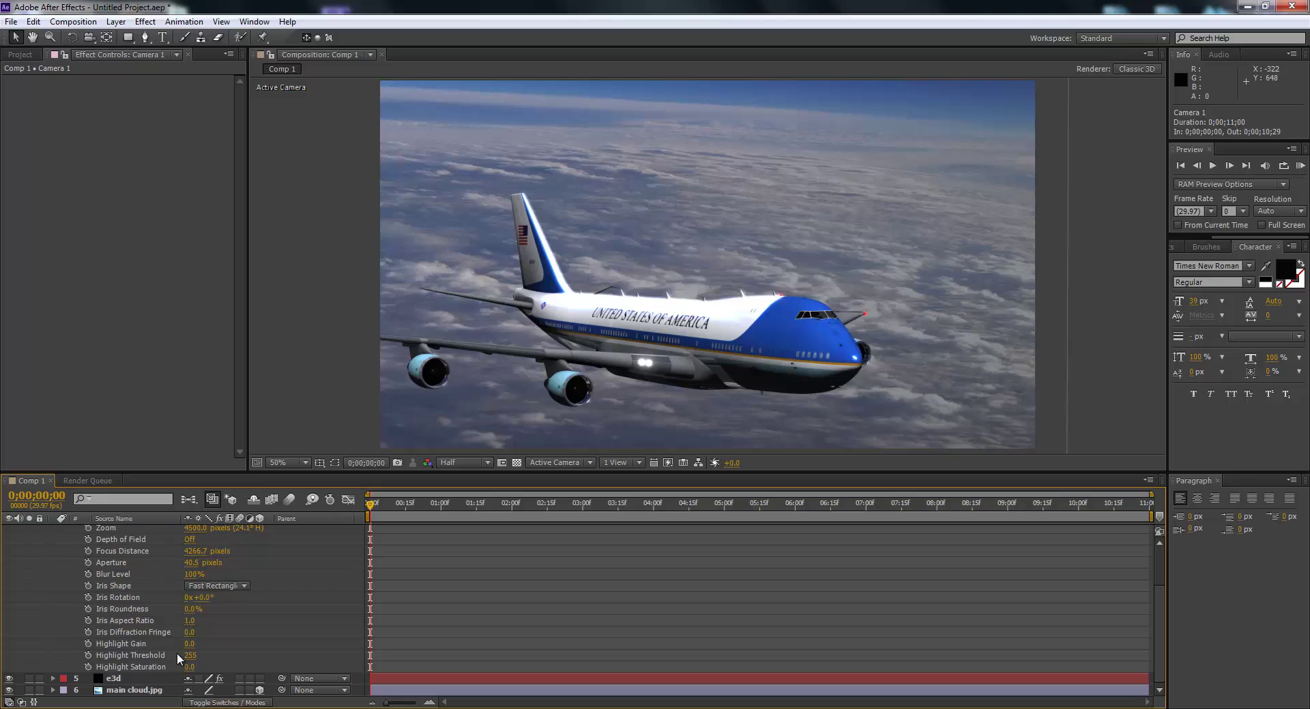
- Collapse Camera 1's settings, scrub through the opening frames of the shot and return to the first frame
scroll(113, 583, "up", 1)
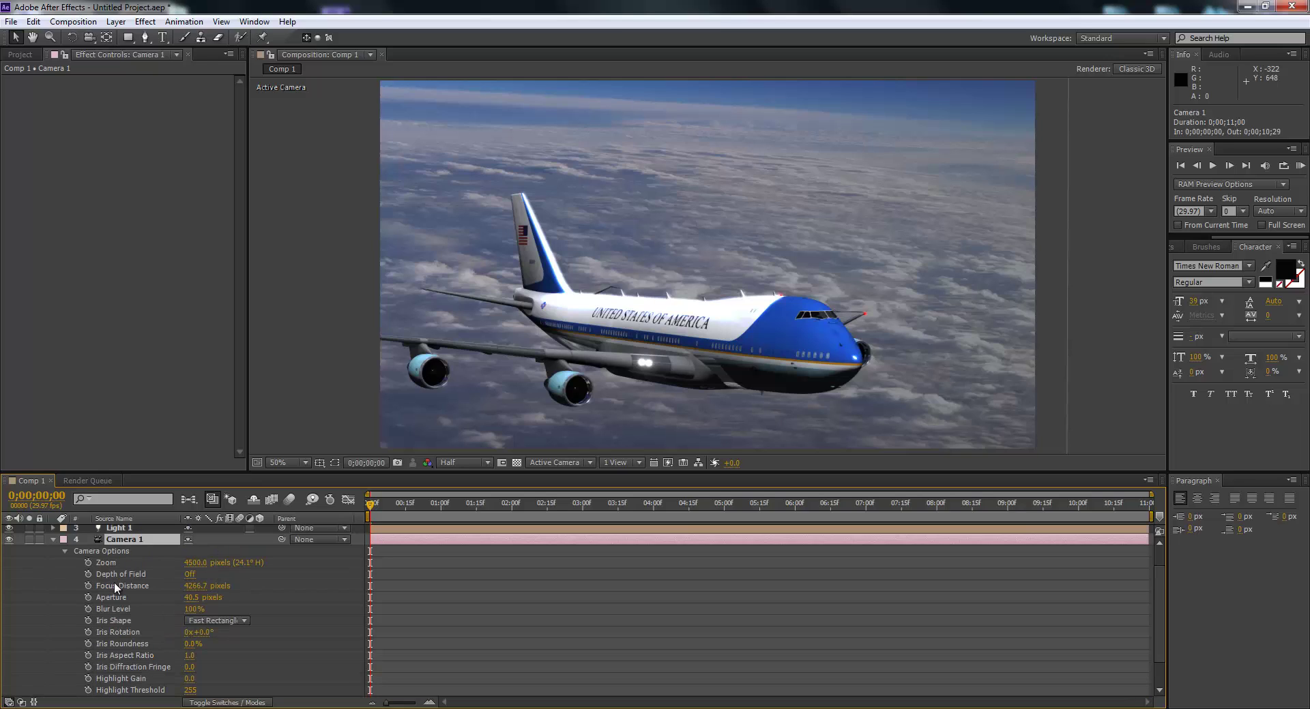
left_click(52, 541)
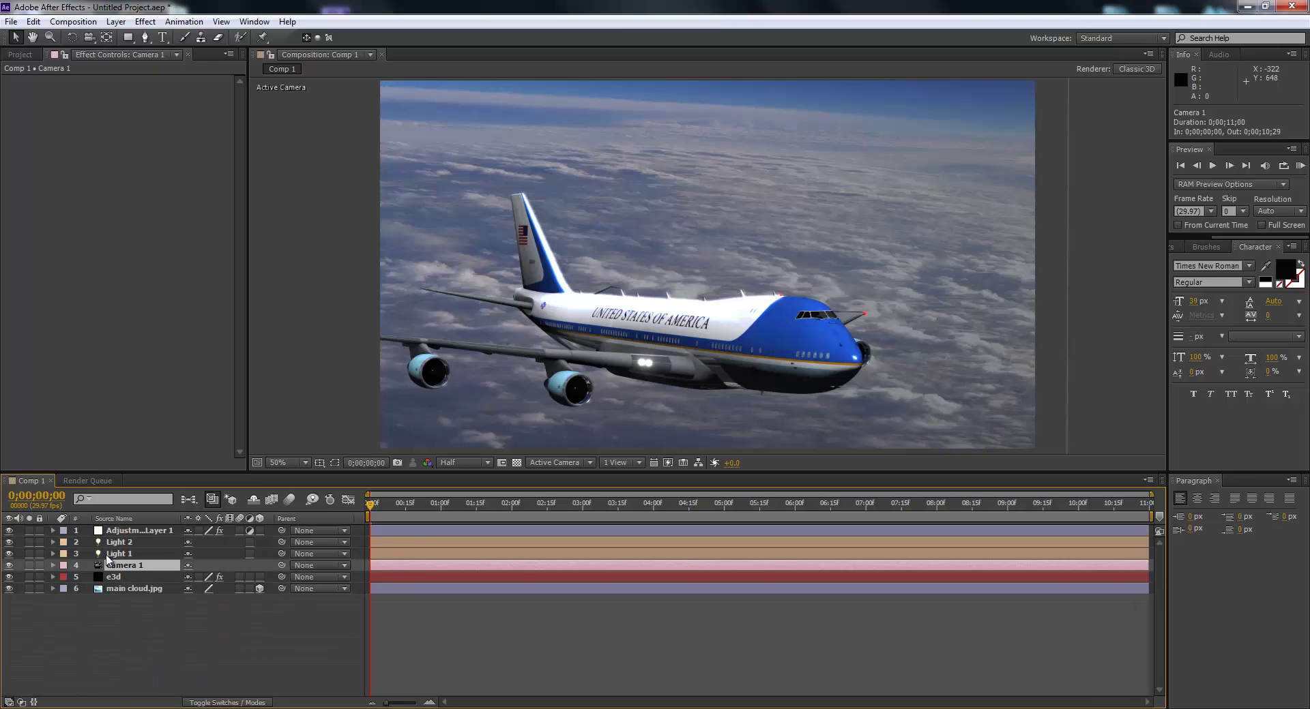
left_click(372, 504)
left_click_drag(392, 505, 485, 510)
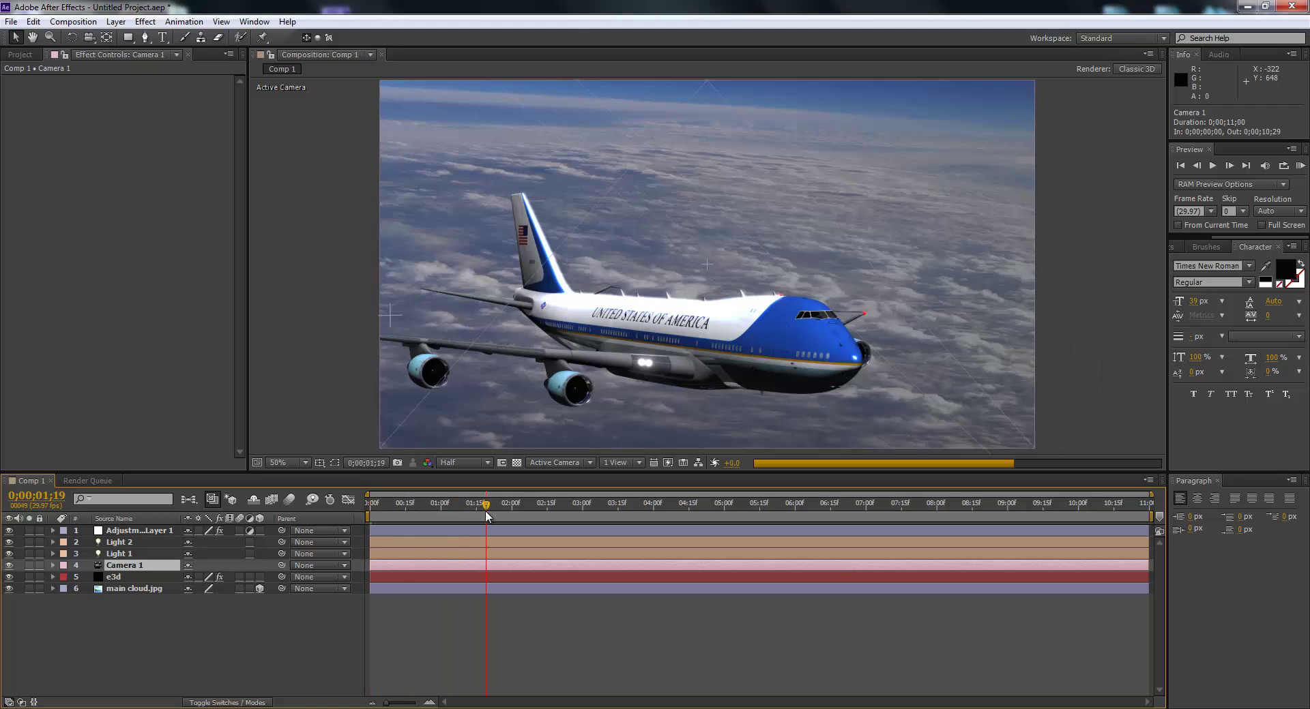
left_click(363, 505)
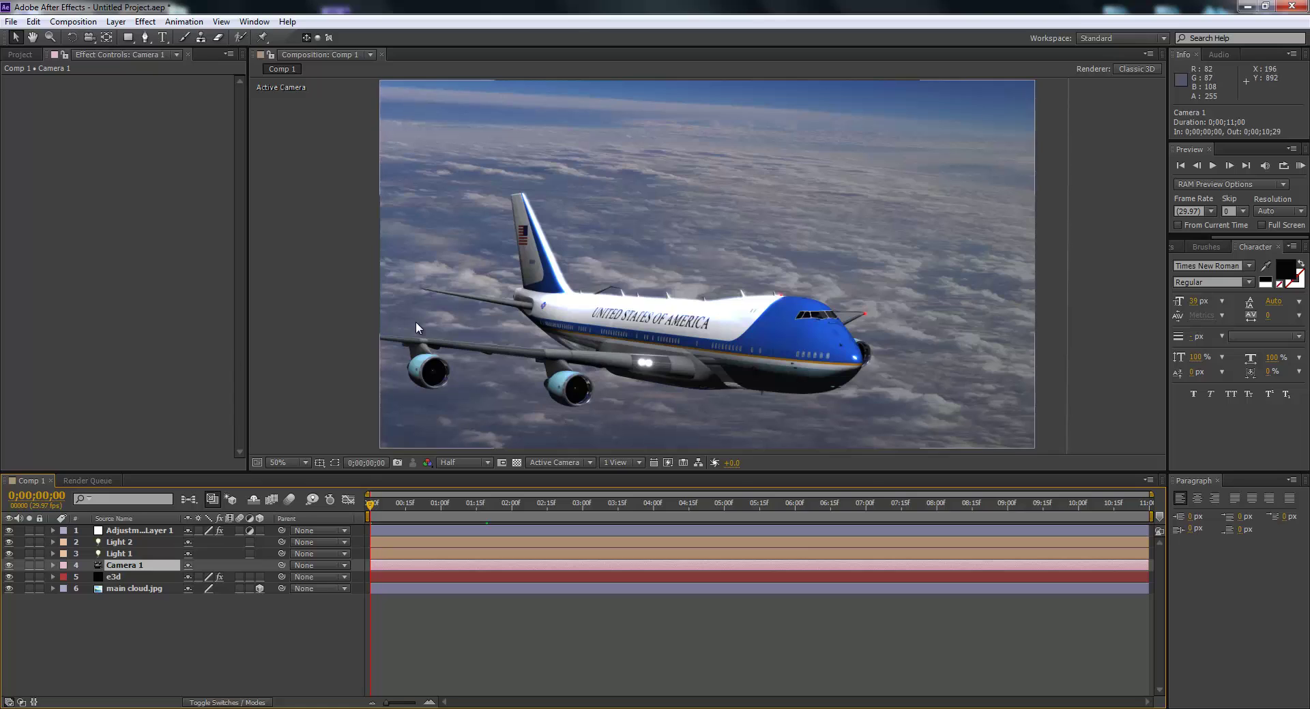
- Set the adjustment layer's Glow Operation to Screen and A & B Midpoint to 48%, collapse Curves, and preview the whole composition
left_click(148, 531)
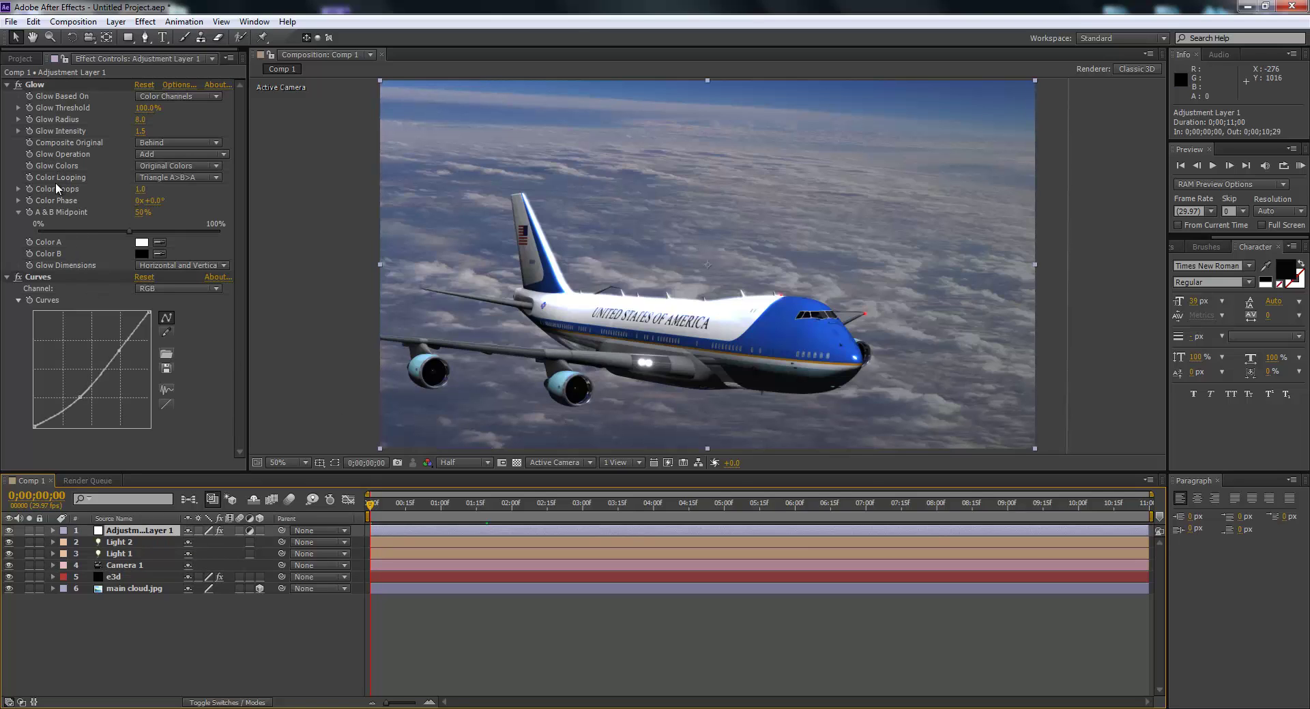
left_click(203, 157)
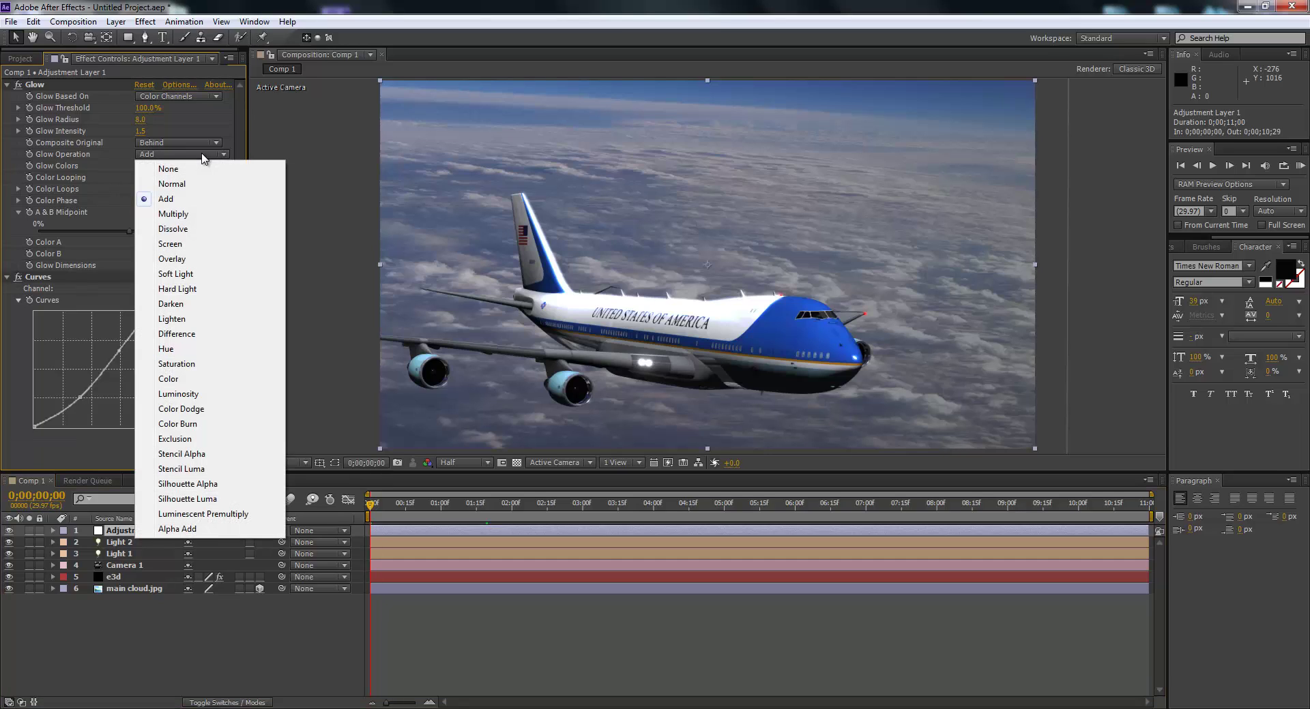
left_click(189, 244)
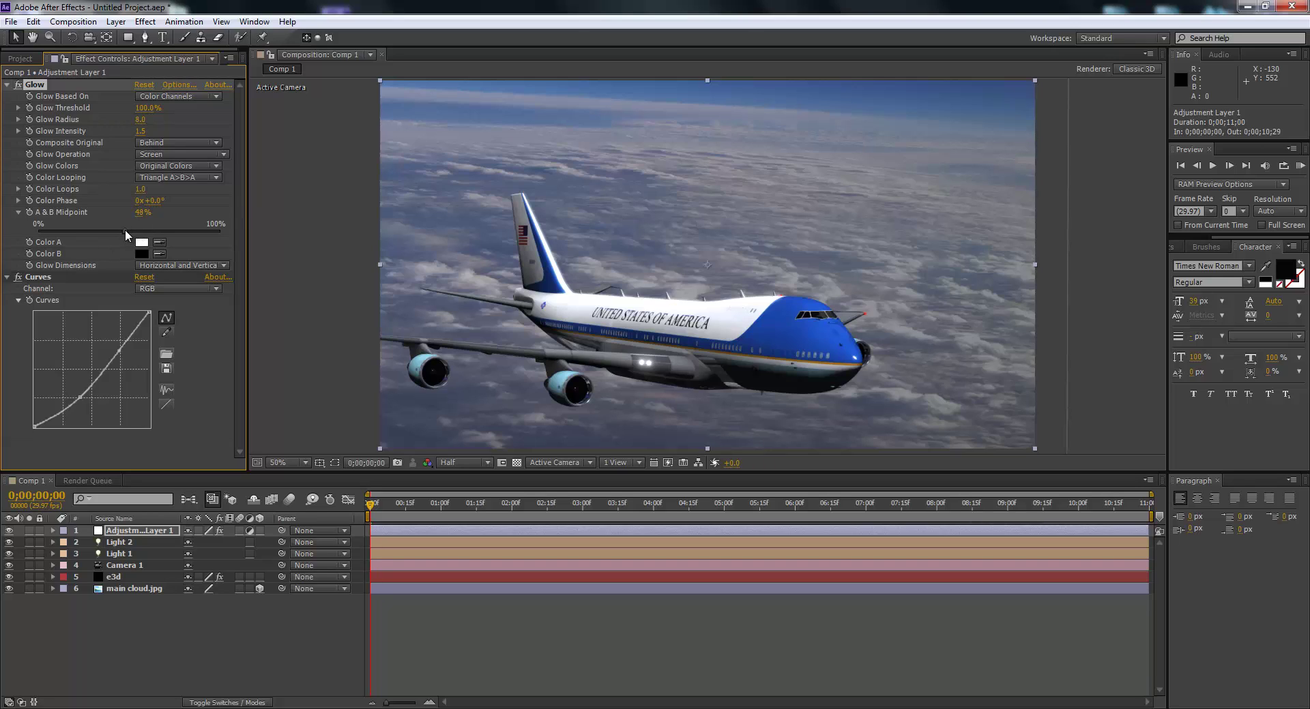
left_click(19, 213)
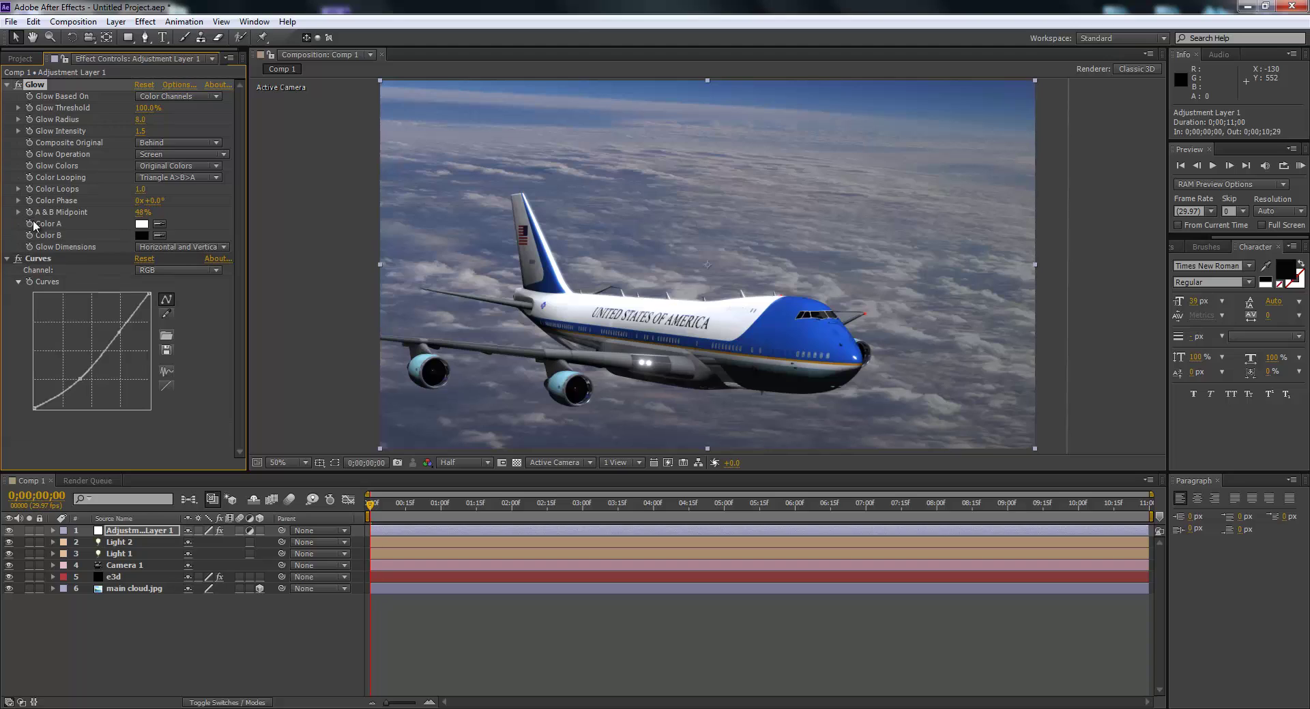
left_click(8, 259)
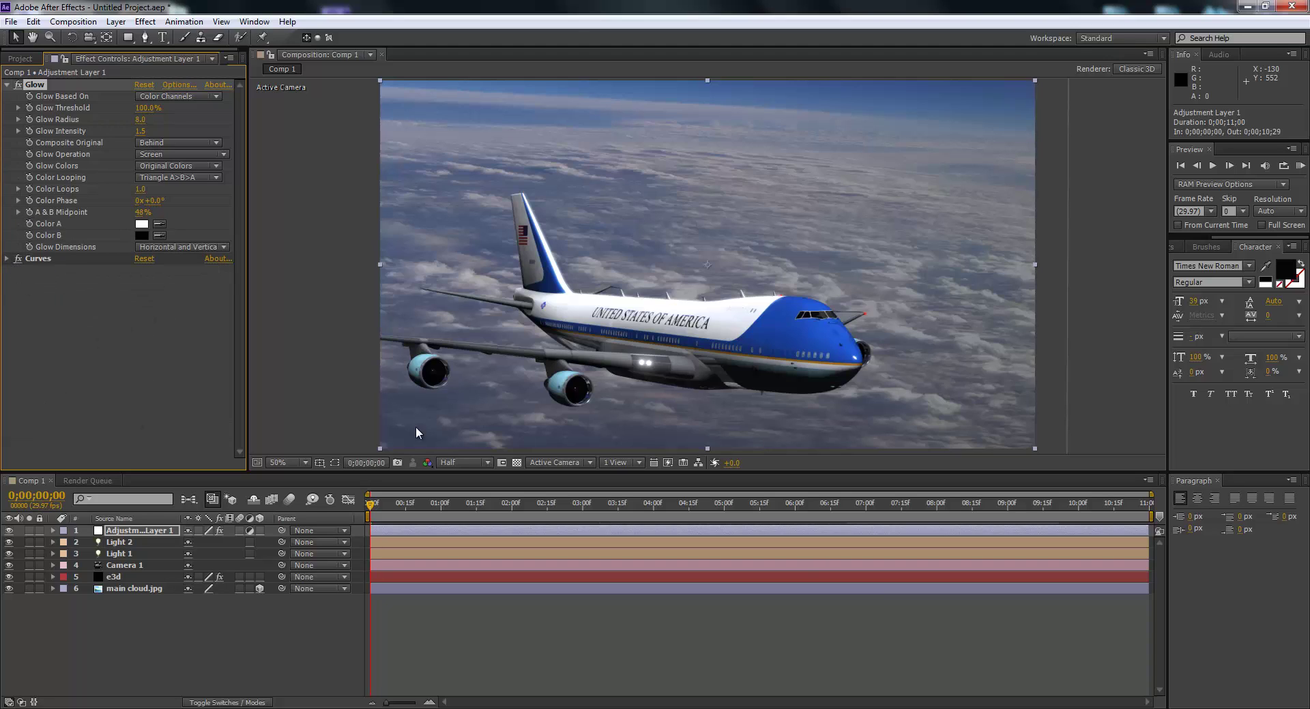
left_click(1300, 166)
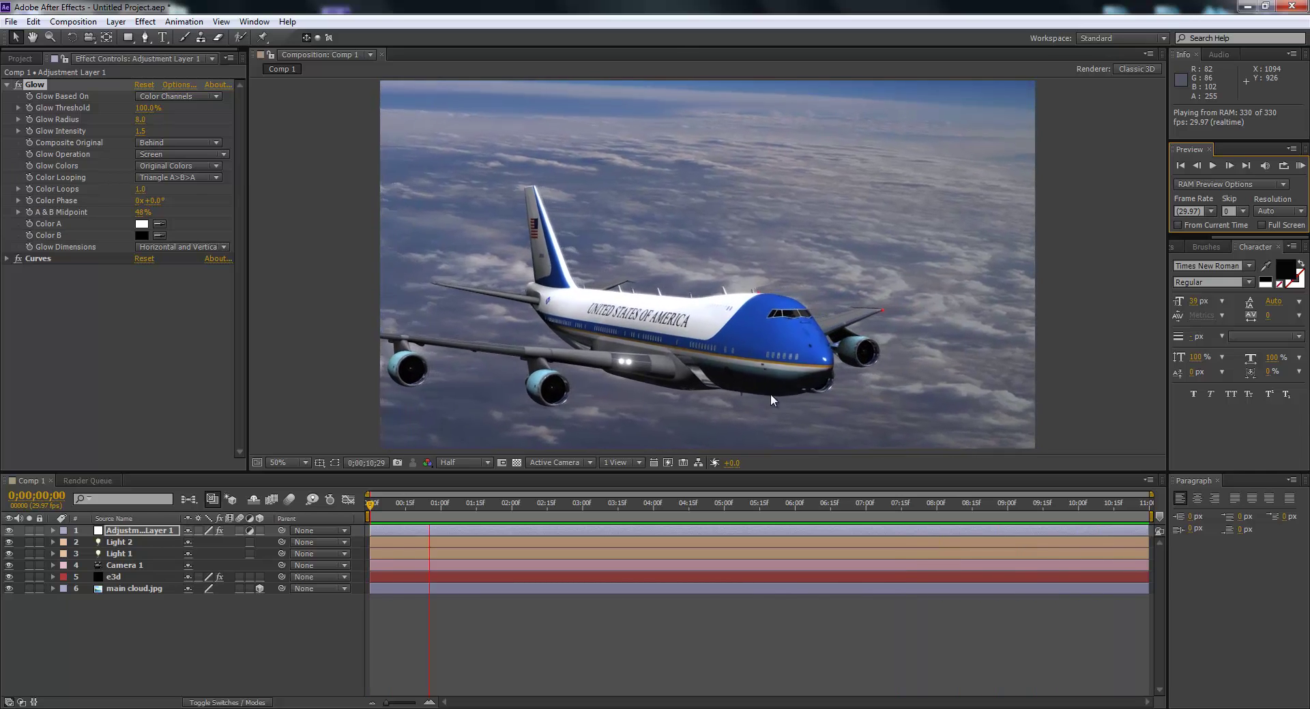
key("space")
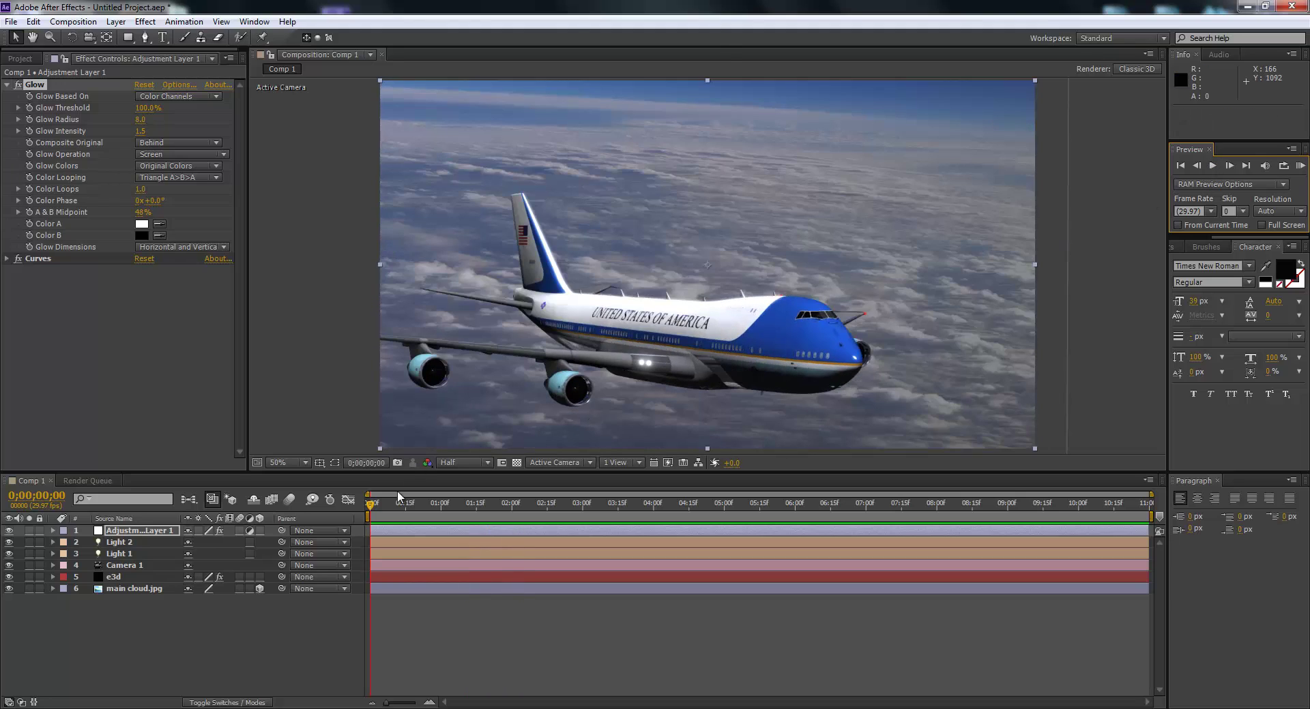
- Keyframe the Rudders of the e3d layer's Aircraft Rig from 0% at the first frame to 100% at 0;00;10;29
left_click(110, 578)
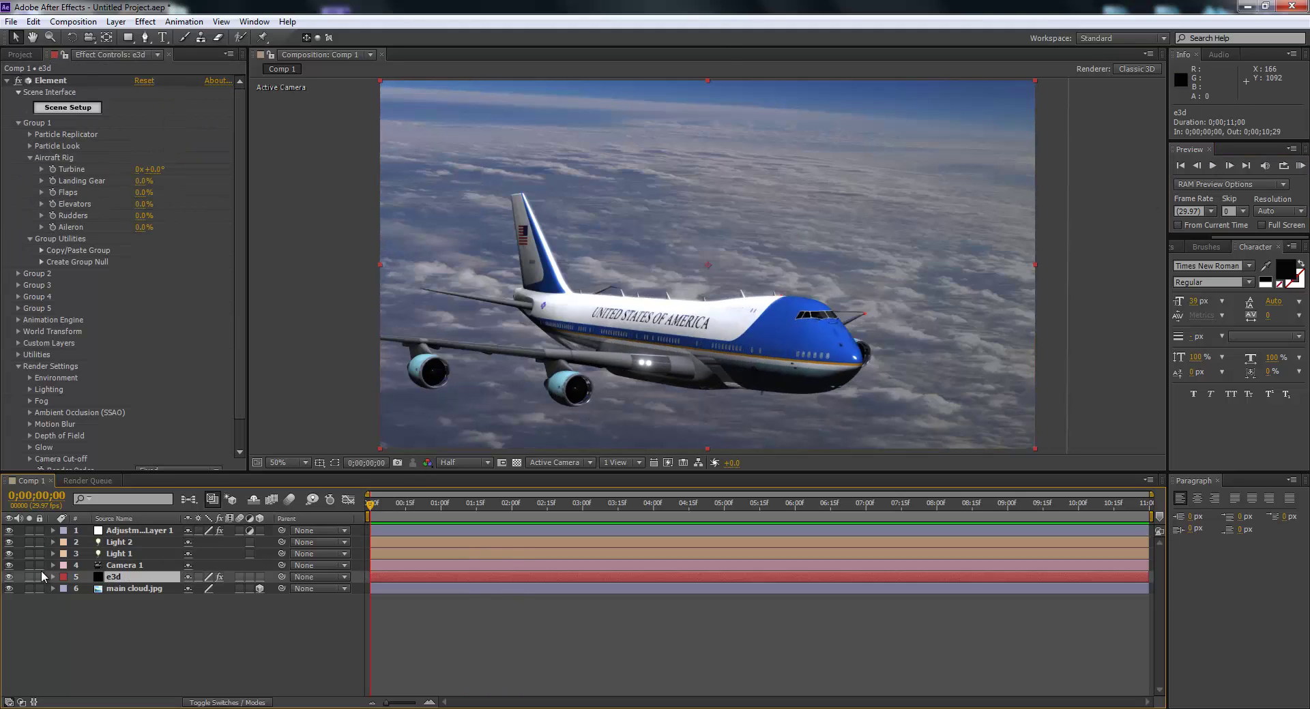
left_click(52, 576)
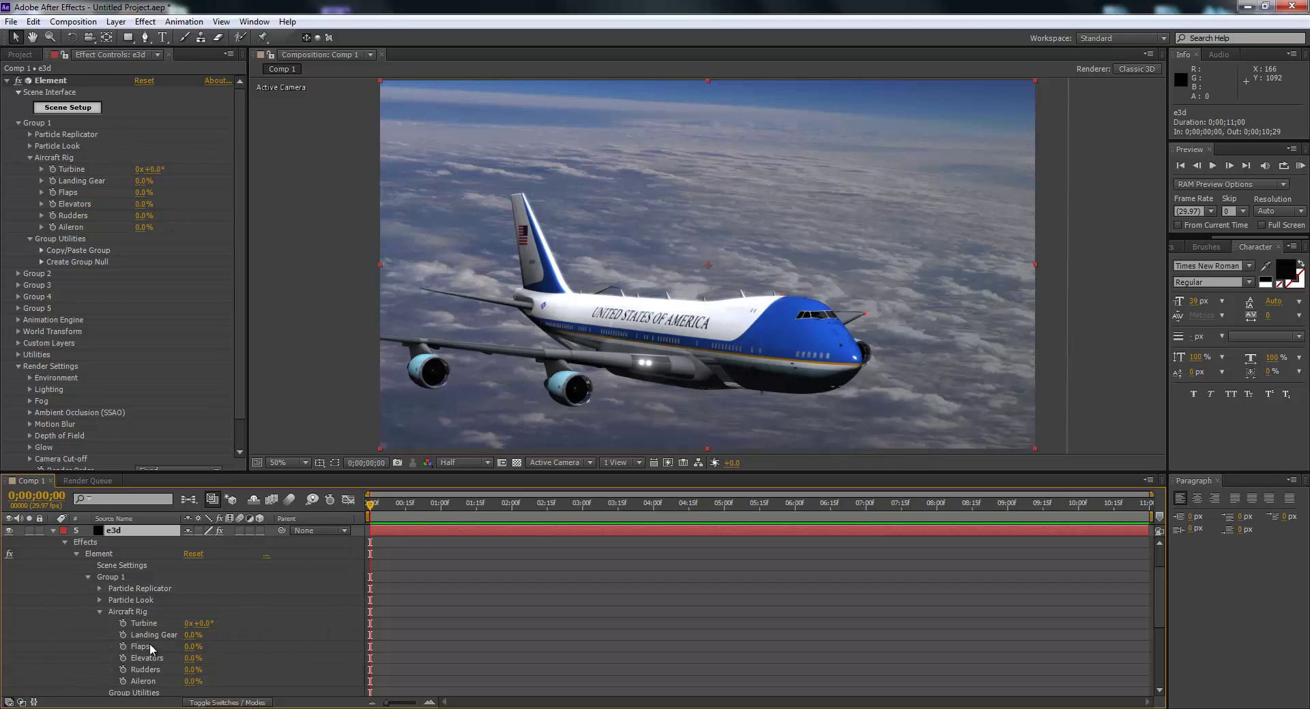
left_click(122, 671)
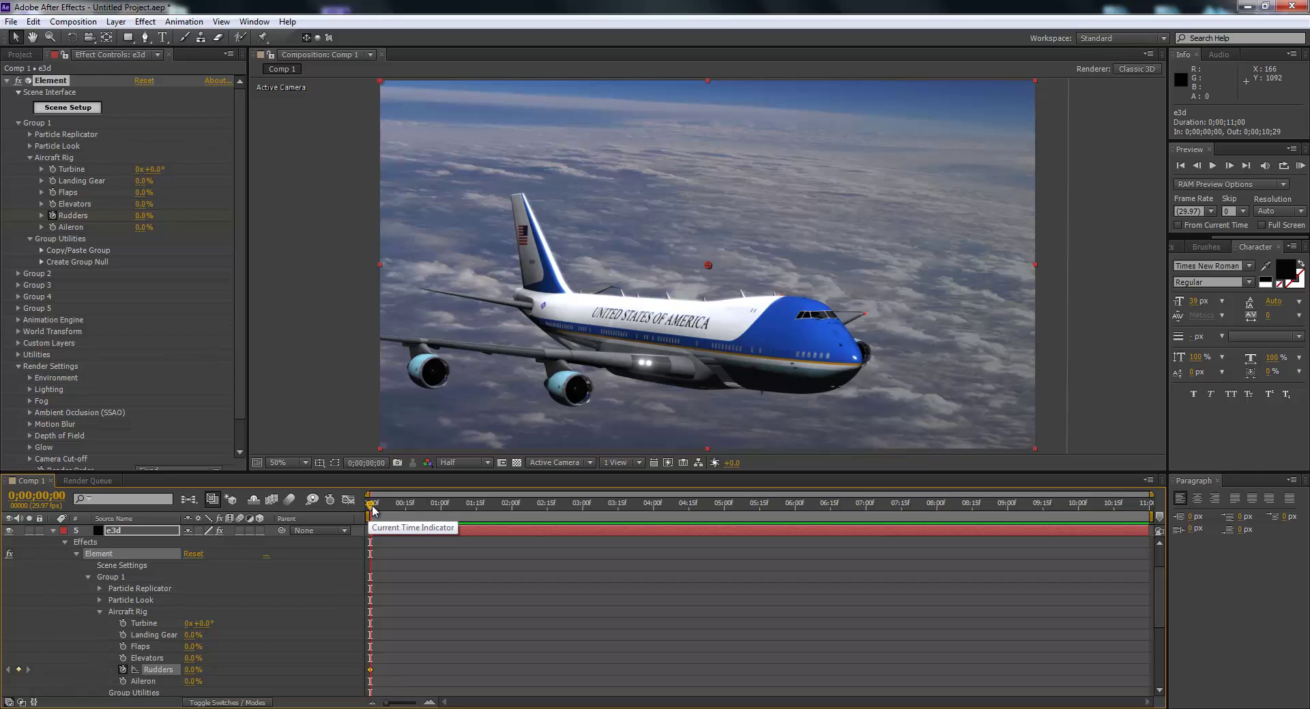
left_click_drag(373, 510, 1160, 532)
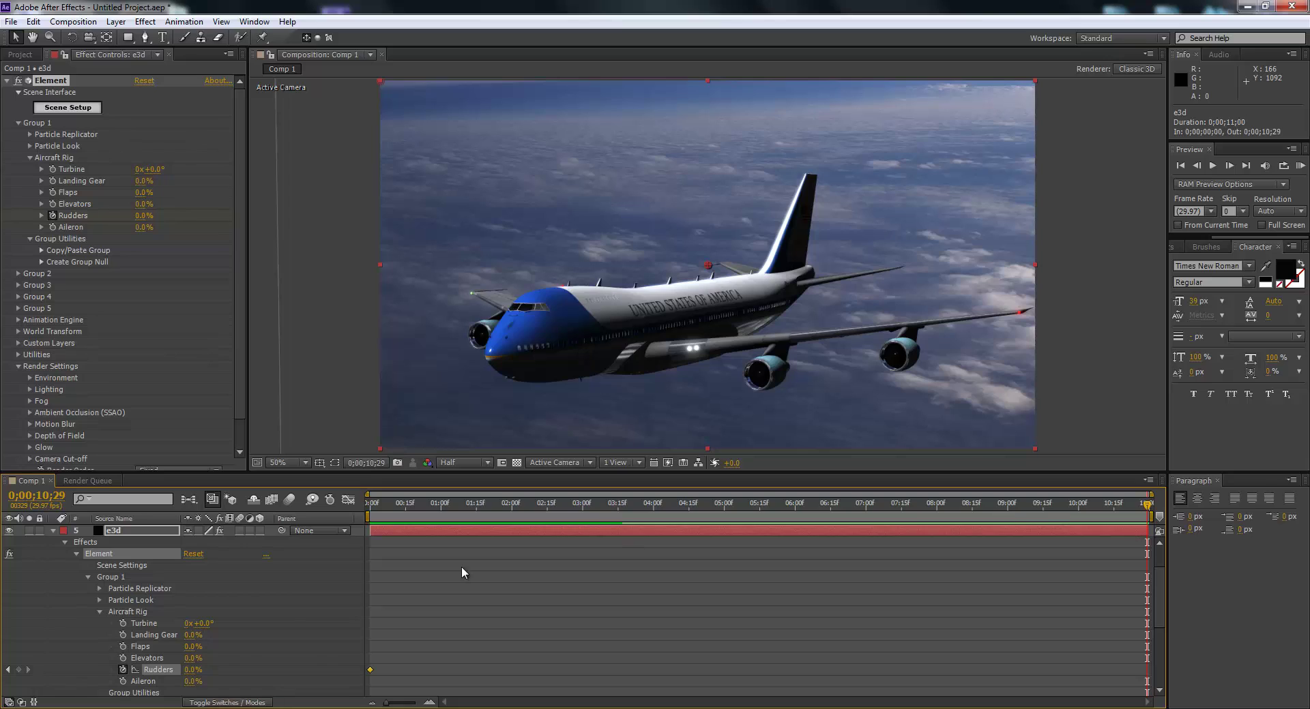
left_click_drag(246, 670, 321, 668)
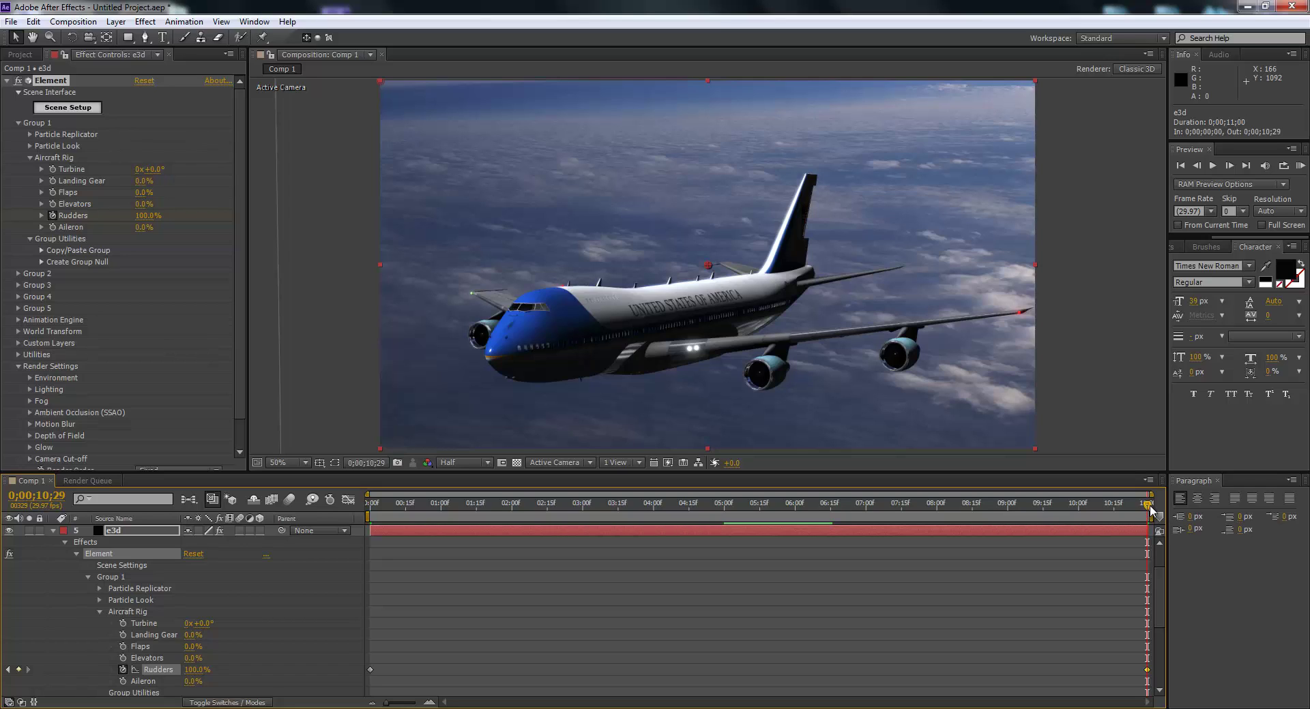
- Keyframe the Aircraft Rig's Turbine at 0x+0.0° on the first frame and at an increased rotation on the last frame
left_click_drag(1115, 512, 1094, 512)
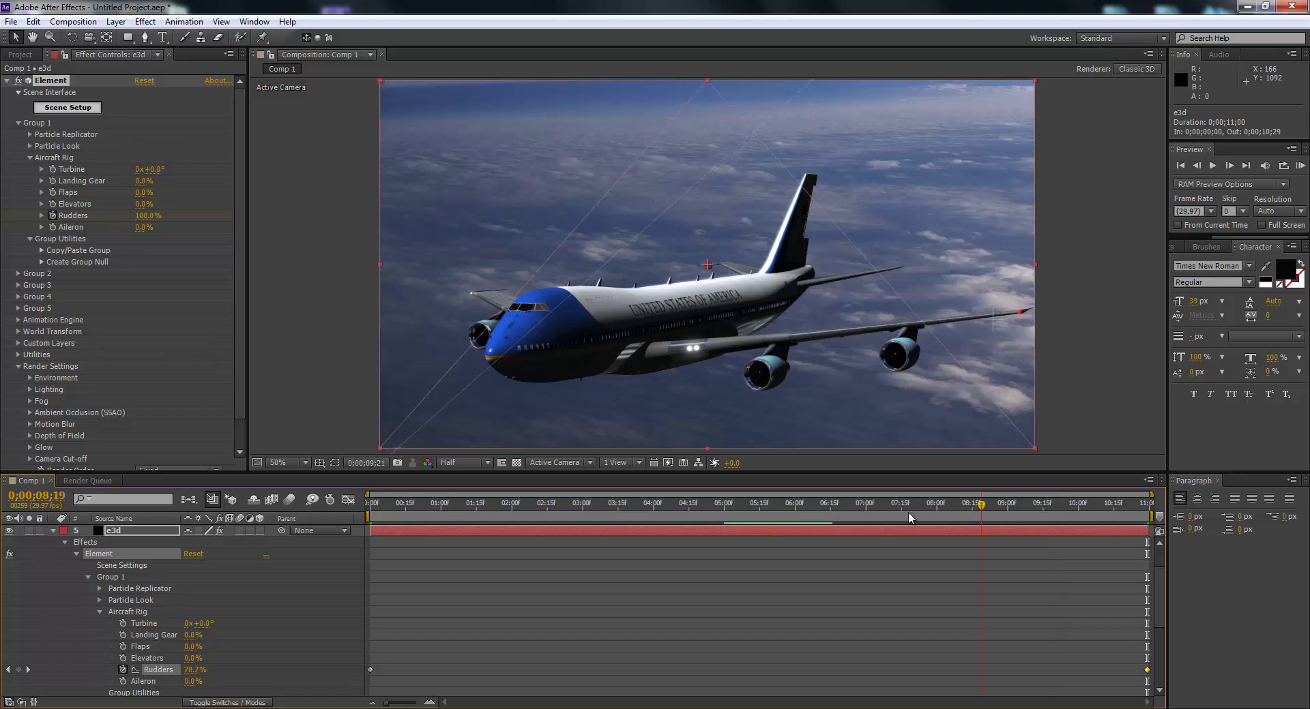
left_click_drag(908, 513, 691, 511)
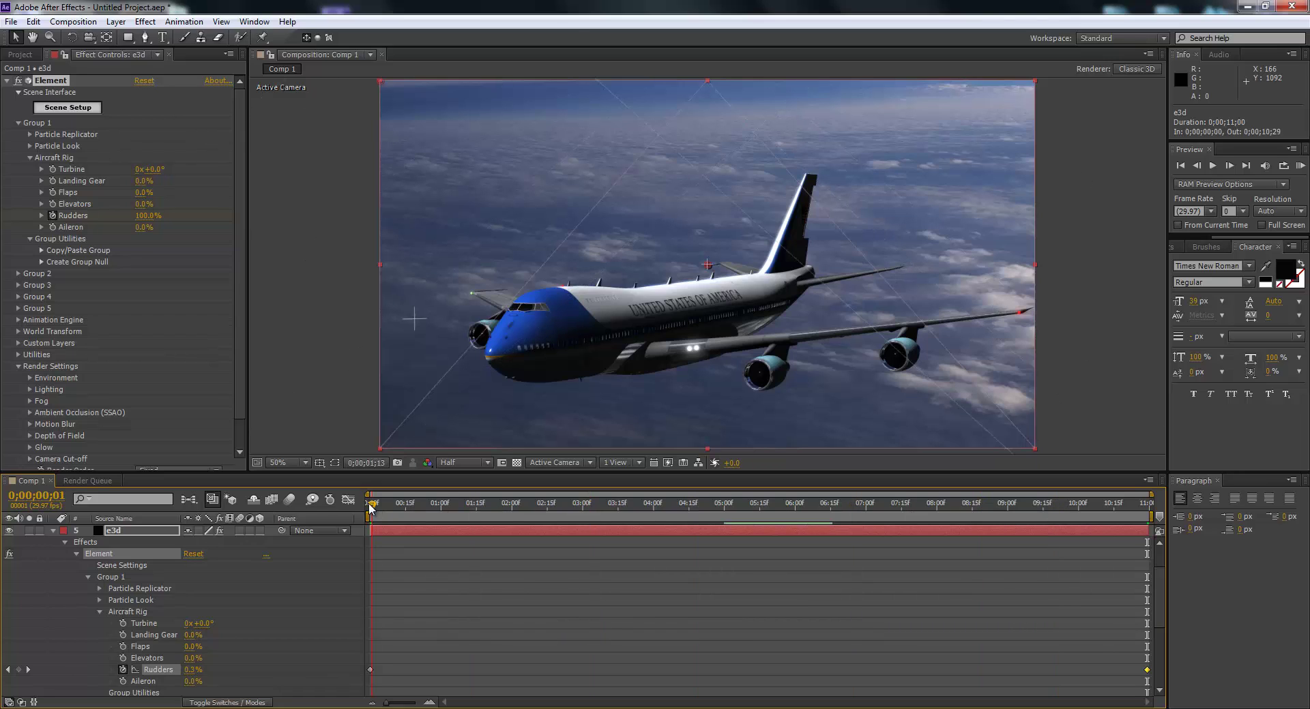
left_click_drag(370, 508, 364, 506)
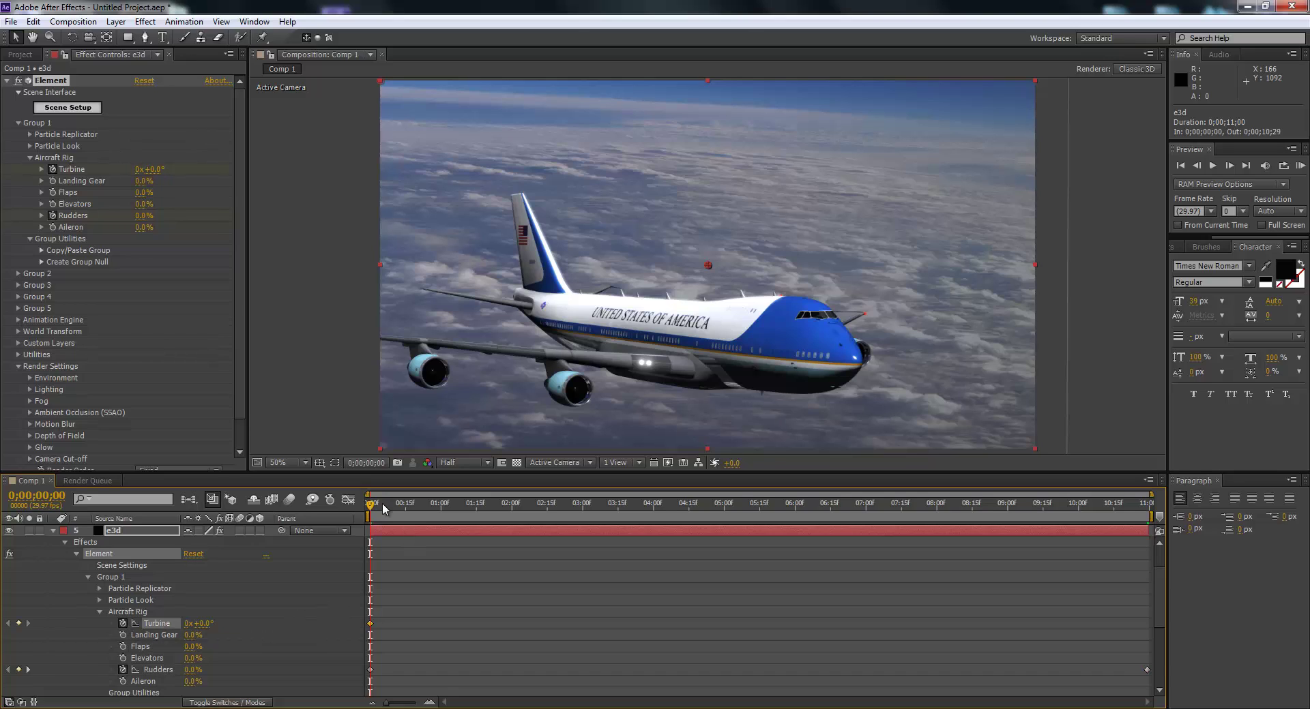
left_click_drag(580, 522, 794, 520)
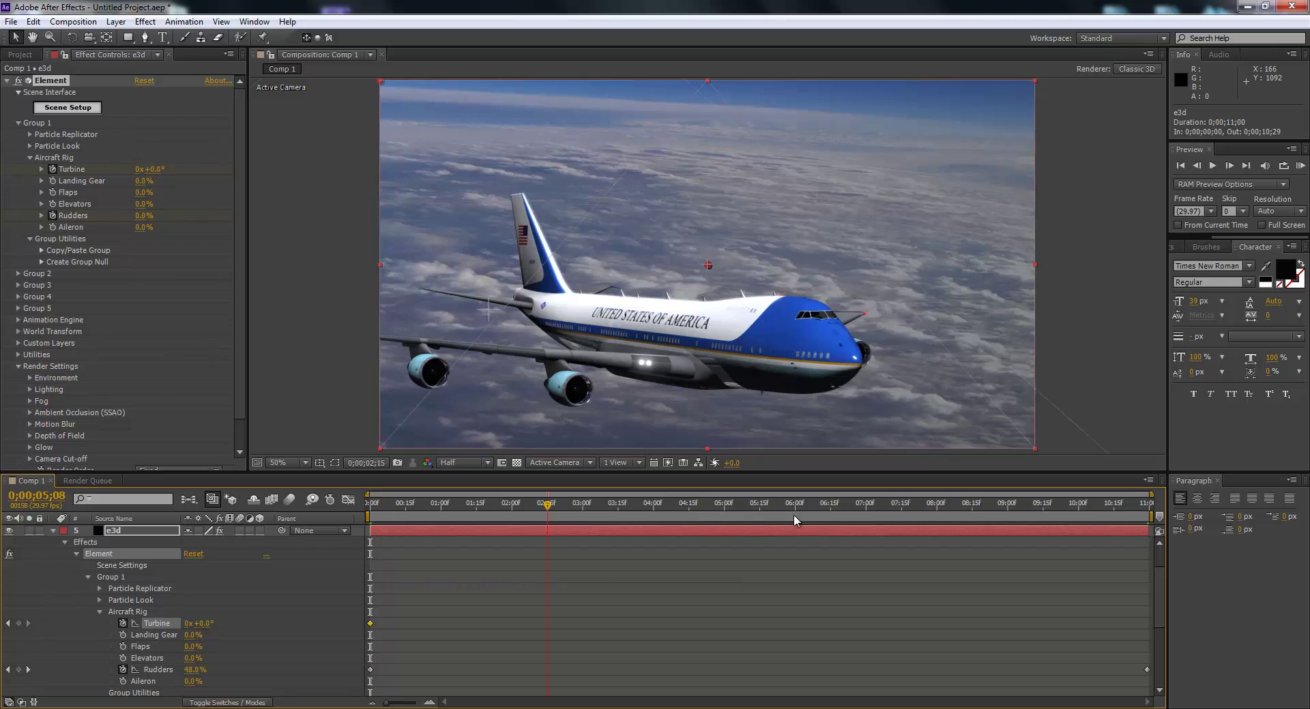
left_click_drag(1079, 523, 1153, 518)
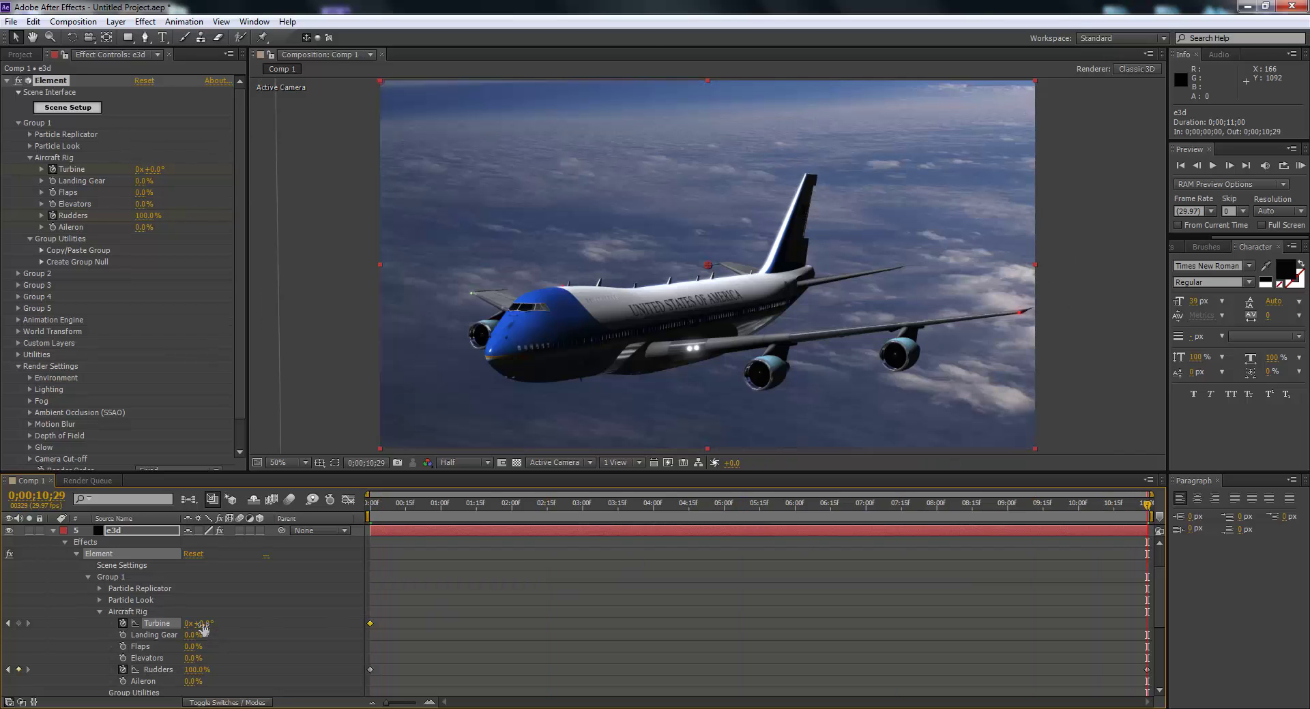
left_click_drag(257, 621, 441, 617)
left_click_drag(1129, 509, 684, 515)
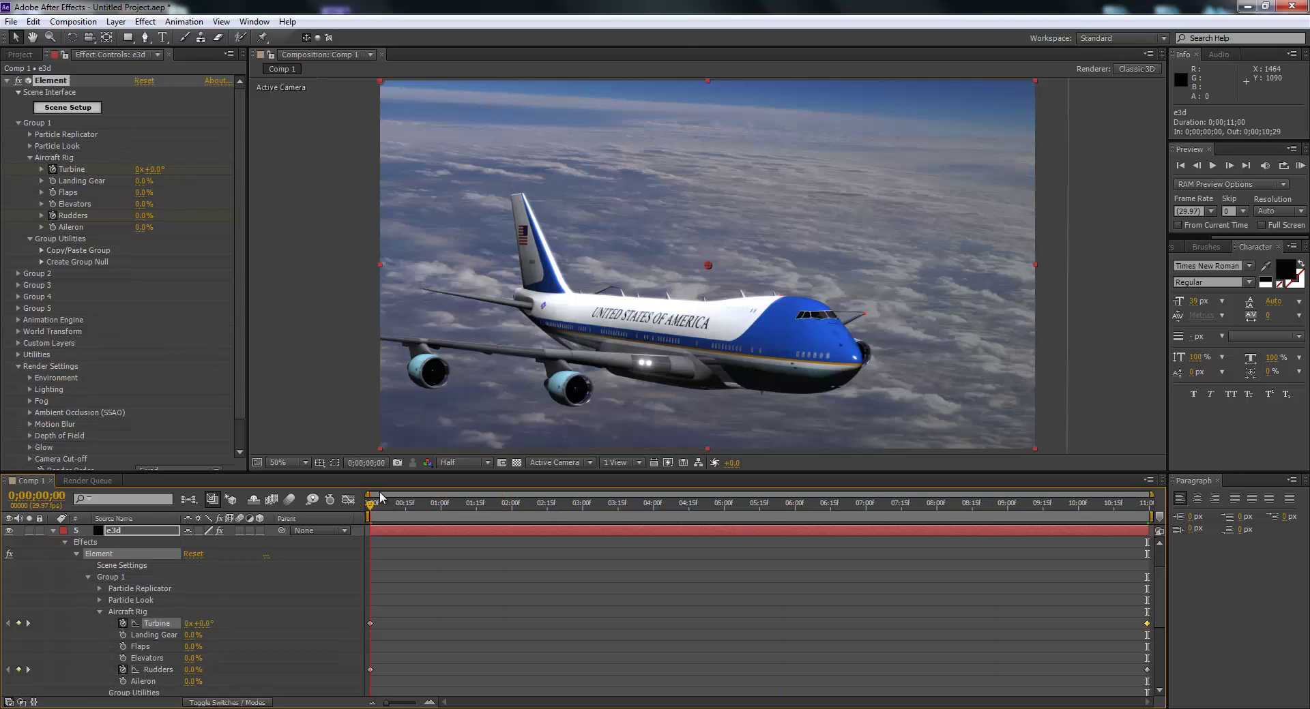
- Preview the animated turbines and rudders by playing the composition and scrubbing through it, ending back at the first frame
left_click(1301, 168)
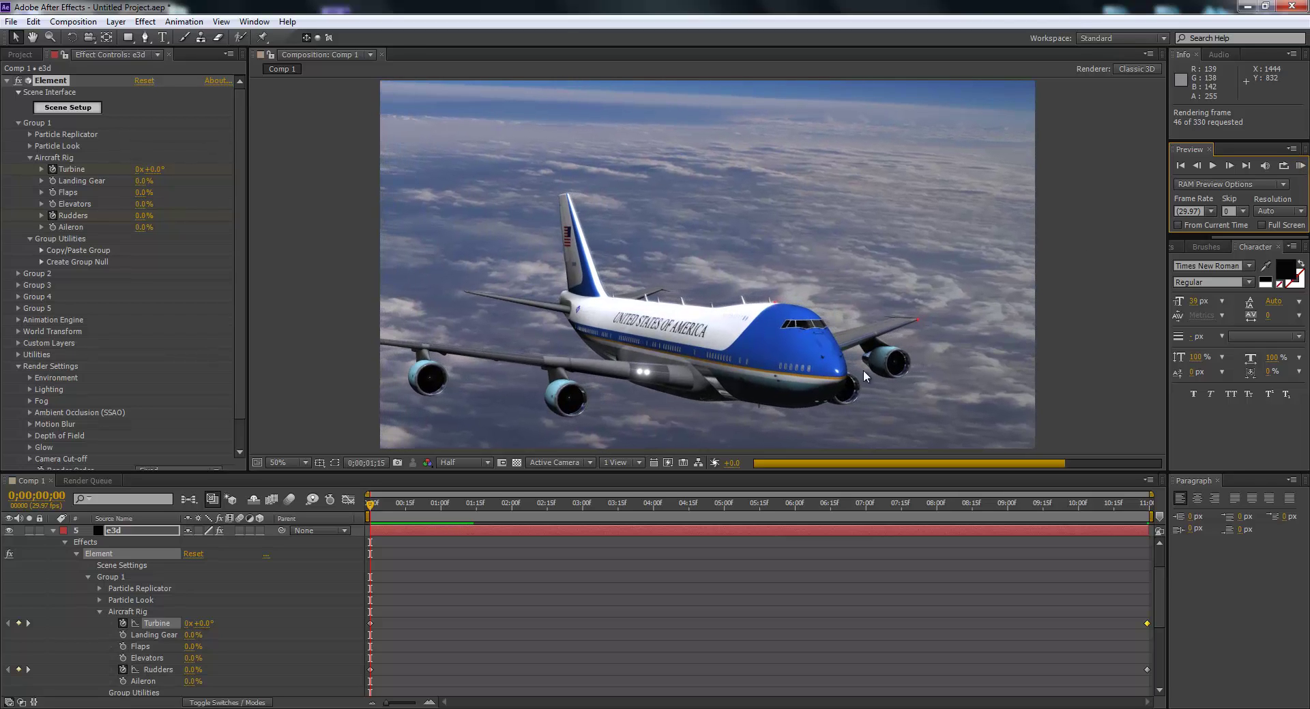
scroll(862, 371, "up", 2)
left_click_drag(864, 387, 792, 301)
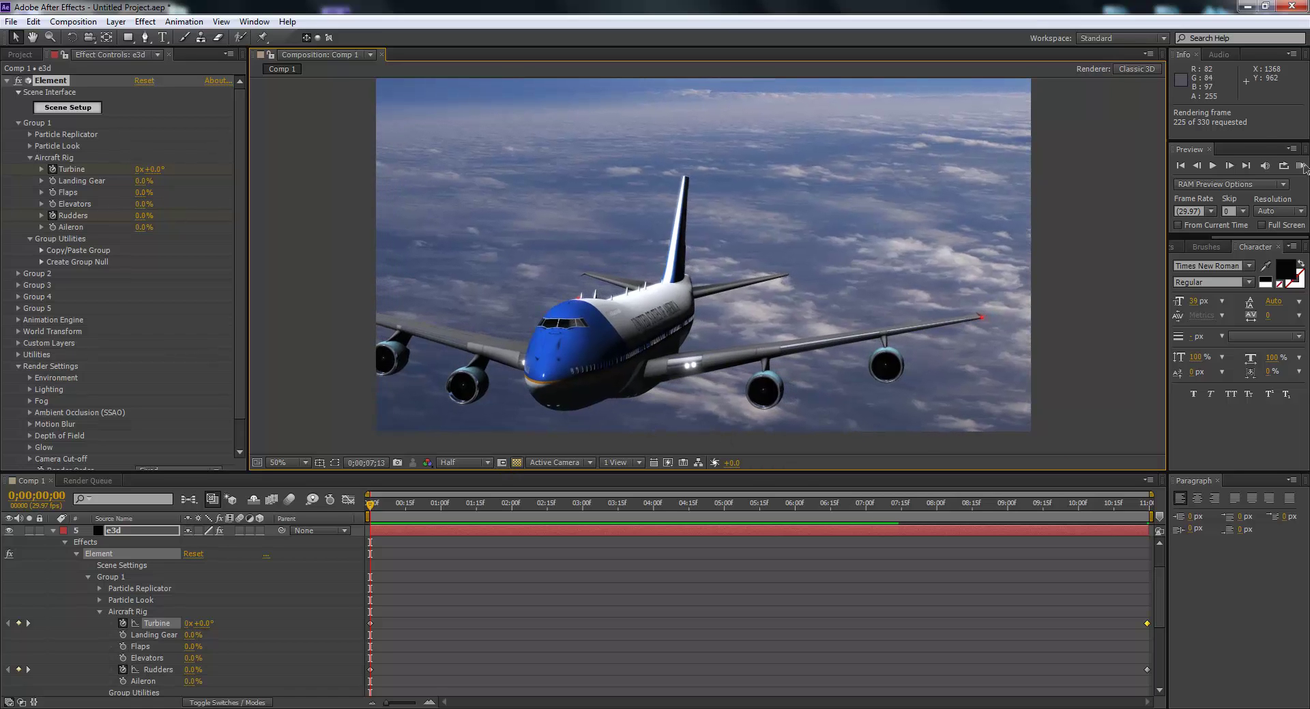
left_click(1212, 165)
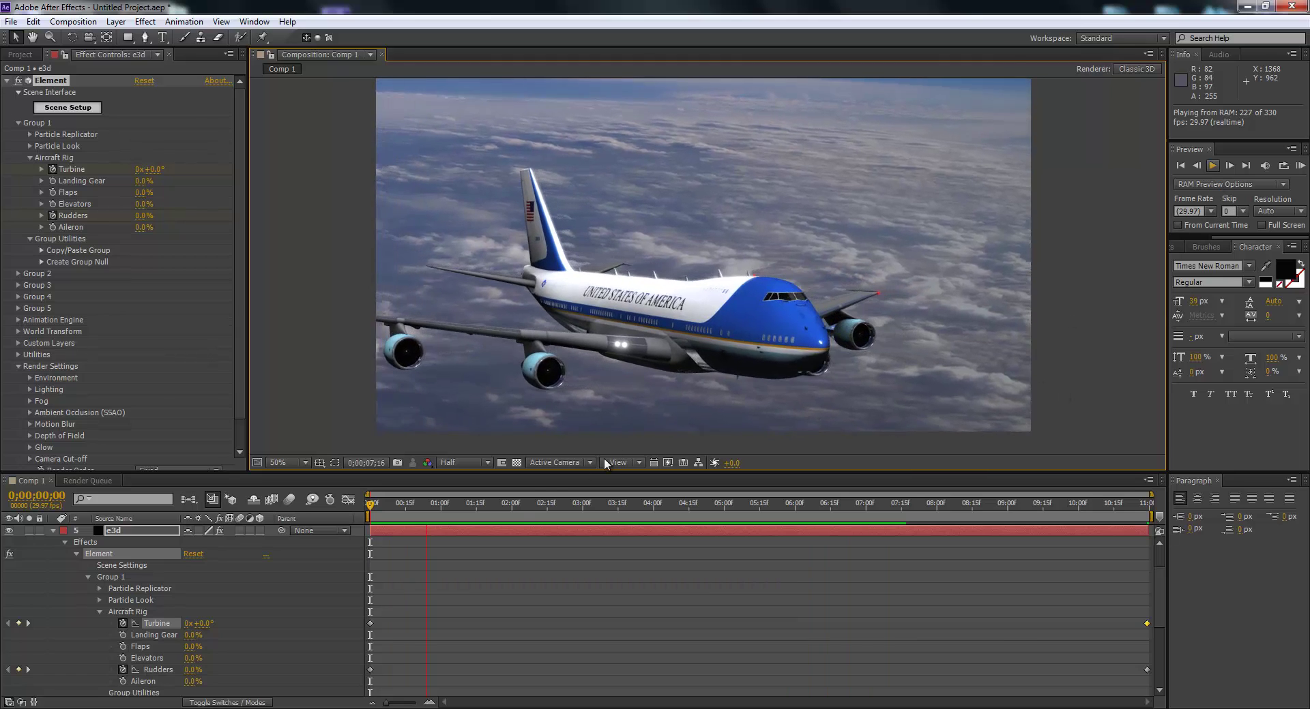
left_click(522, 510)
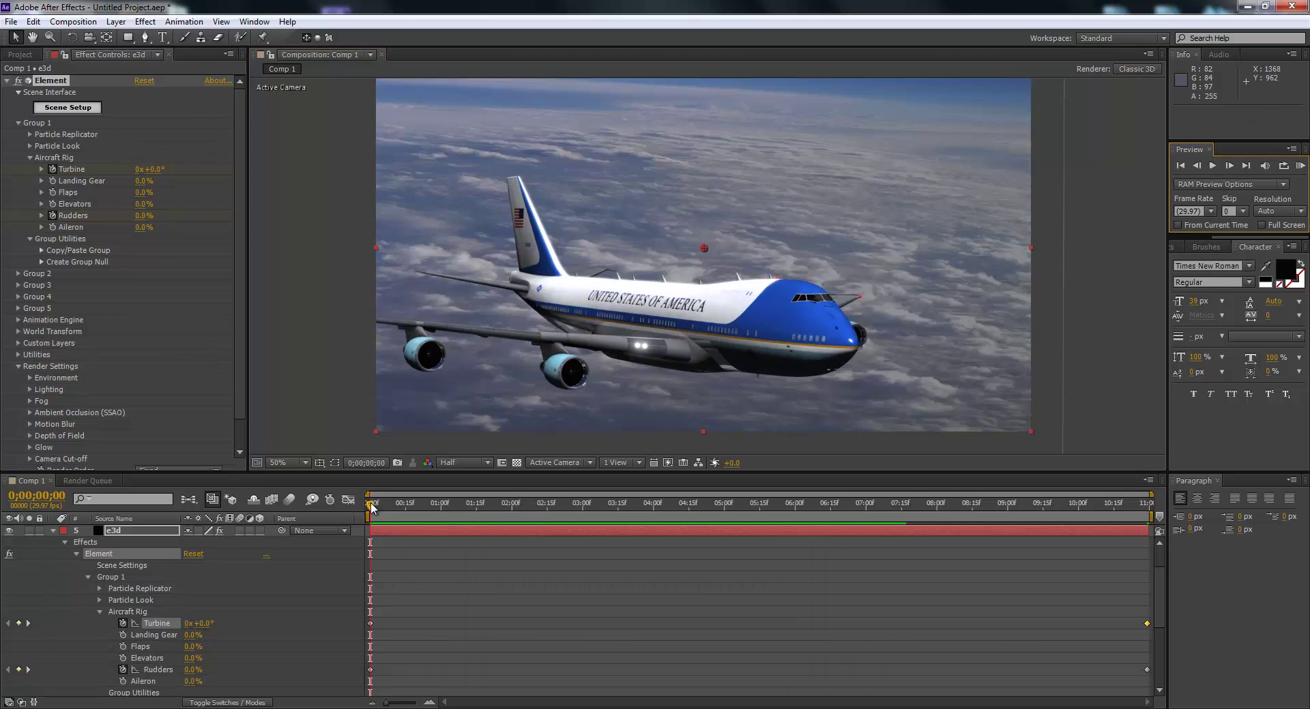
left_click_drag(372, 508, 719, 513)
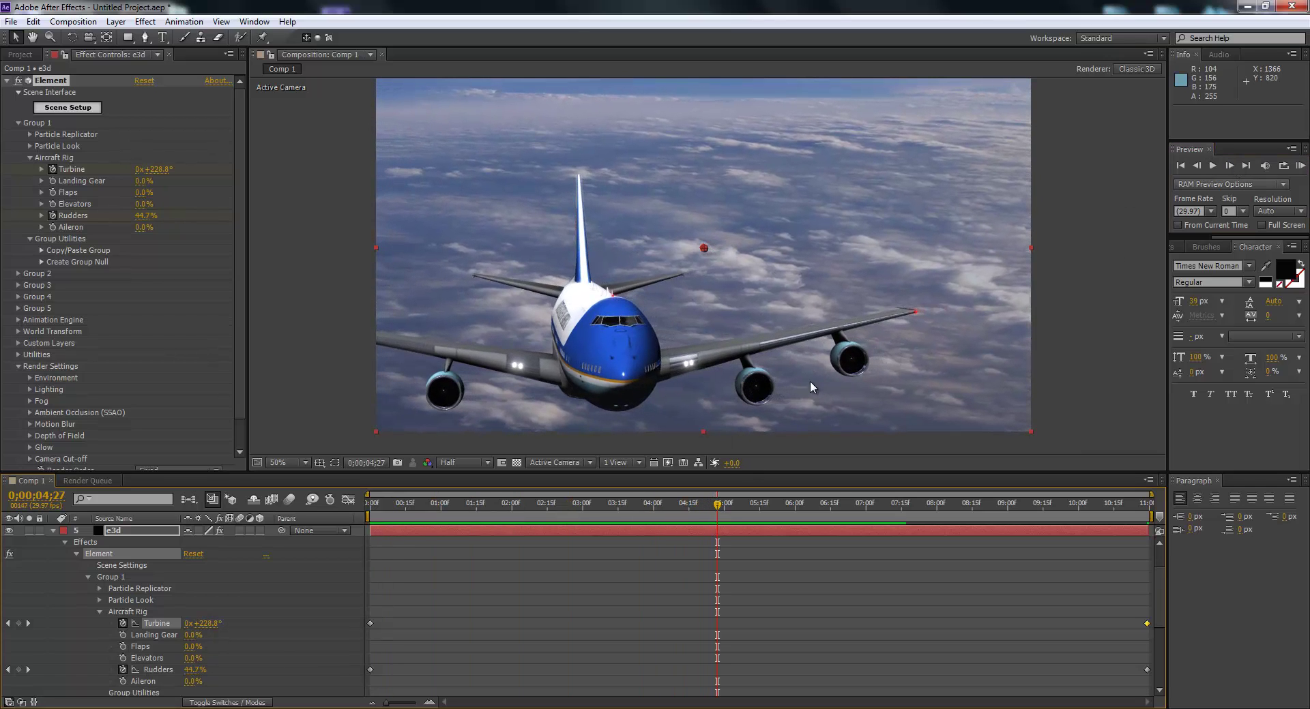
left_click(1214, 166)
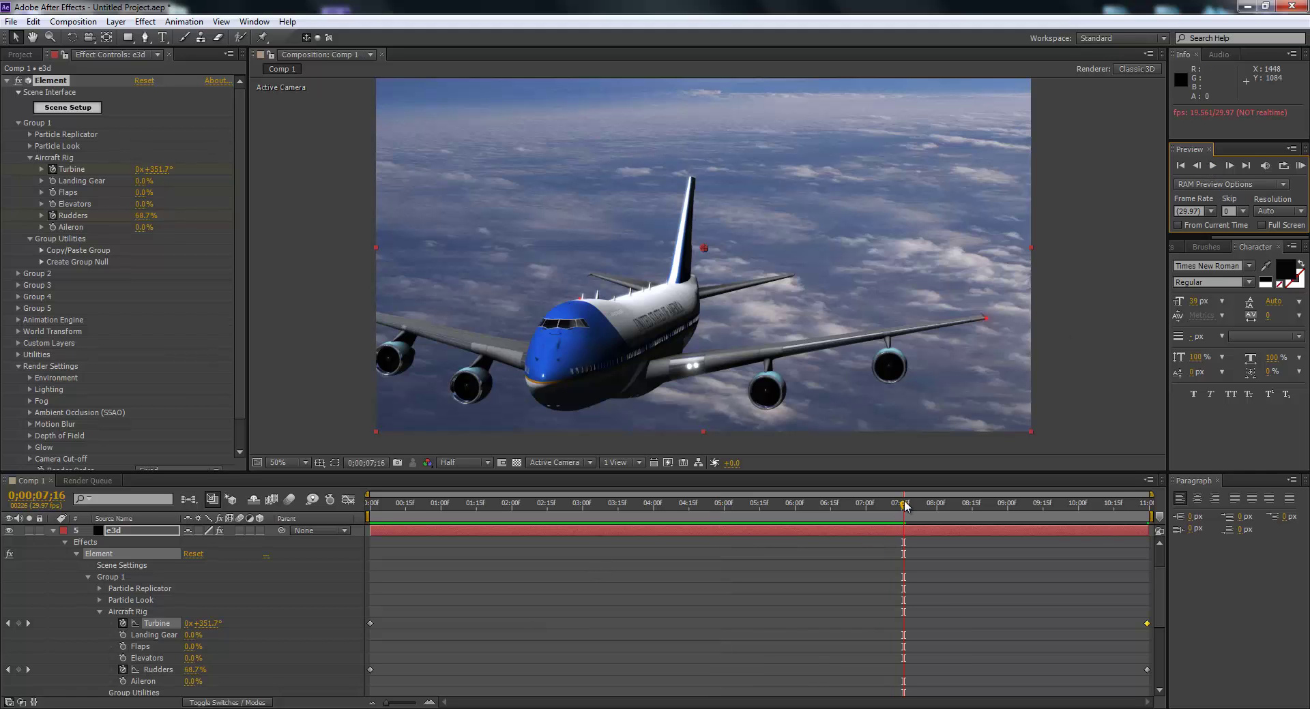
left_click_drag(905, 505, 354, 485)
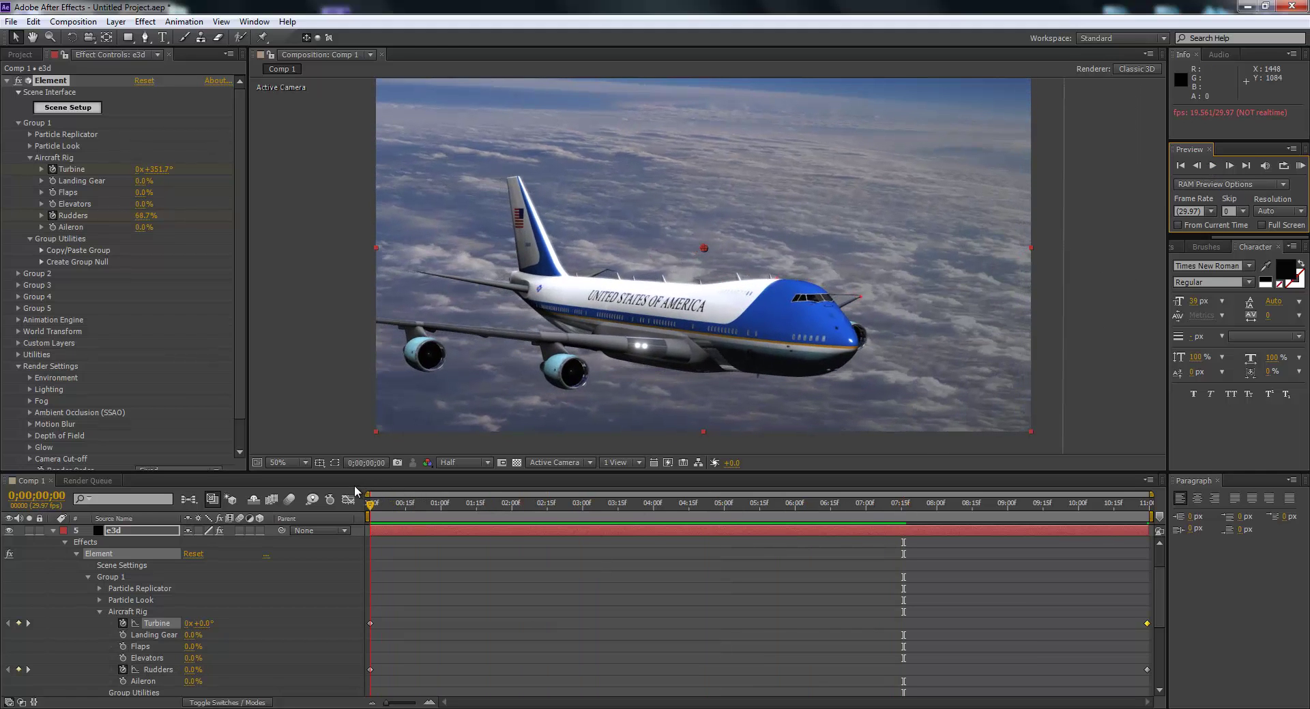
- Collapse the e3d layer's properties and scrub through the beginning of the flight
left_click(53, 531)
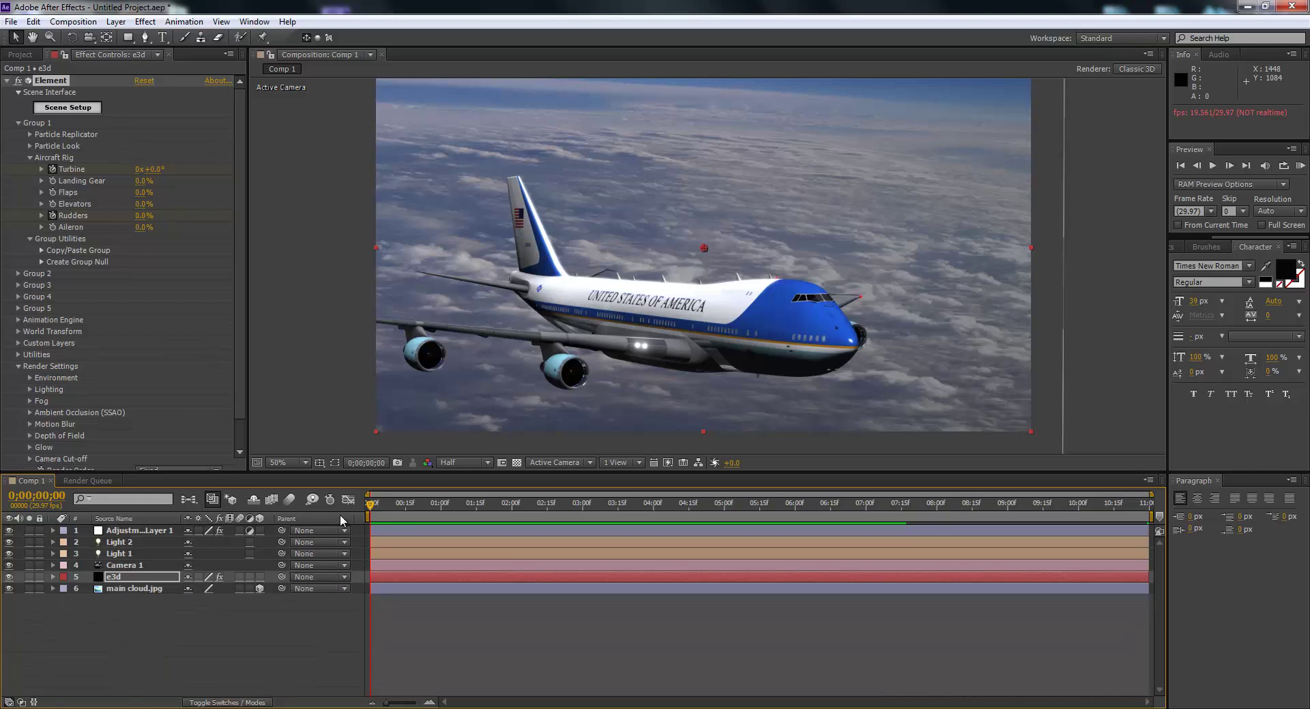
left_click_drag(382, 500, 362, 522)
left_click_drag(517, 528, 363, 517)
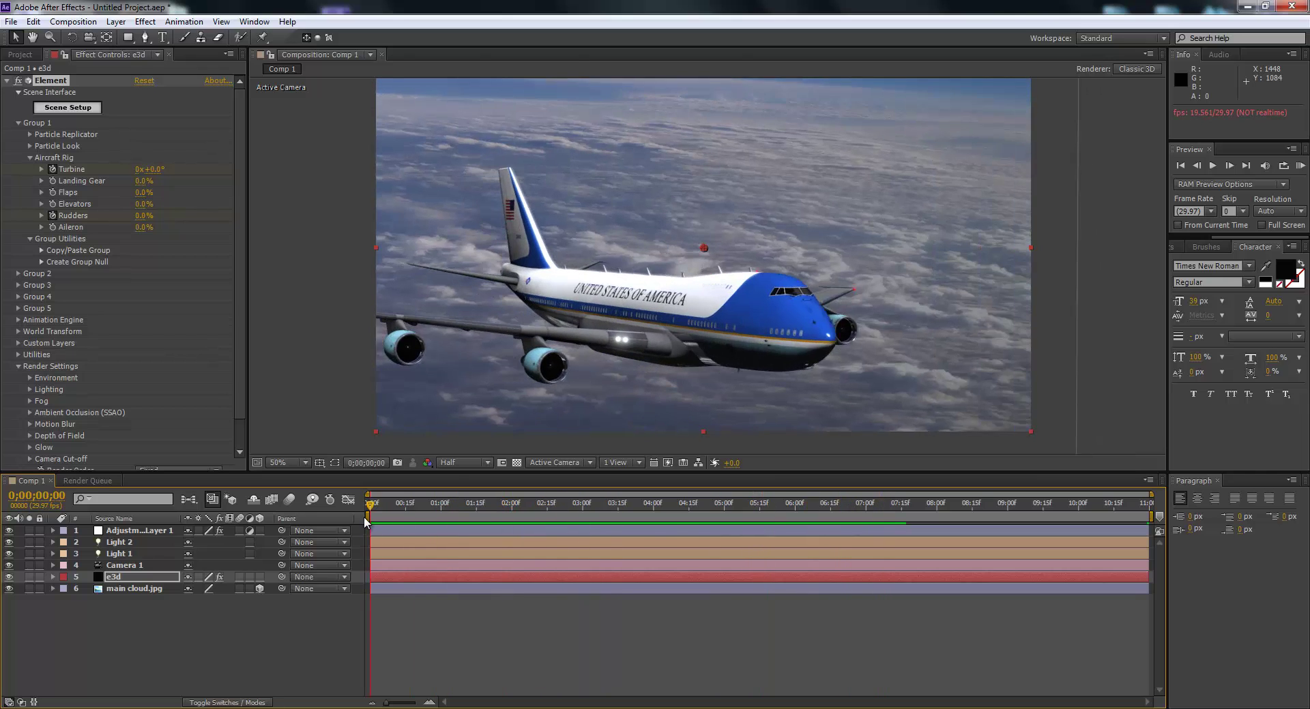
- Review the source choices for the Diffuse texture of Air_Force_One's Body material in Scene Setup, and return to the composition without changing it
left_click(114, 577)
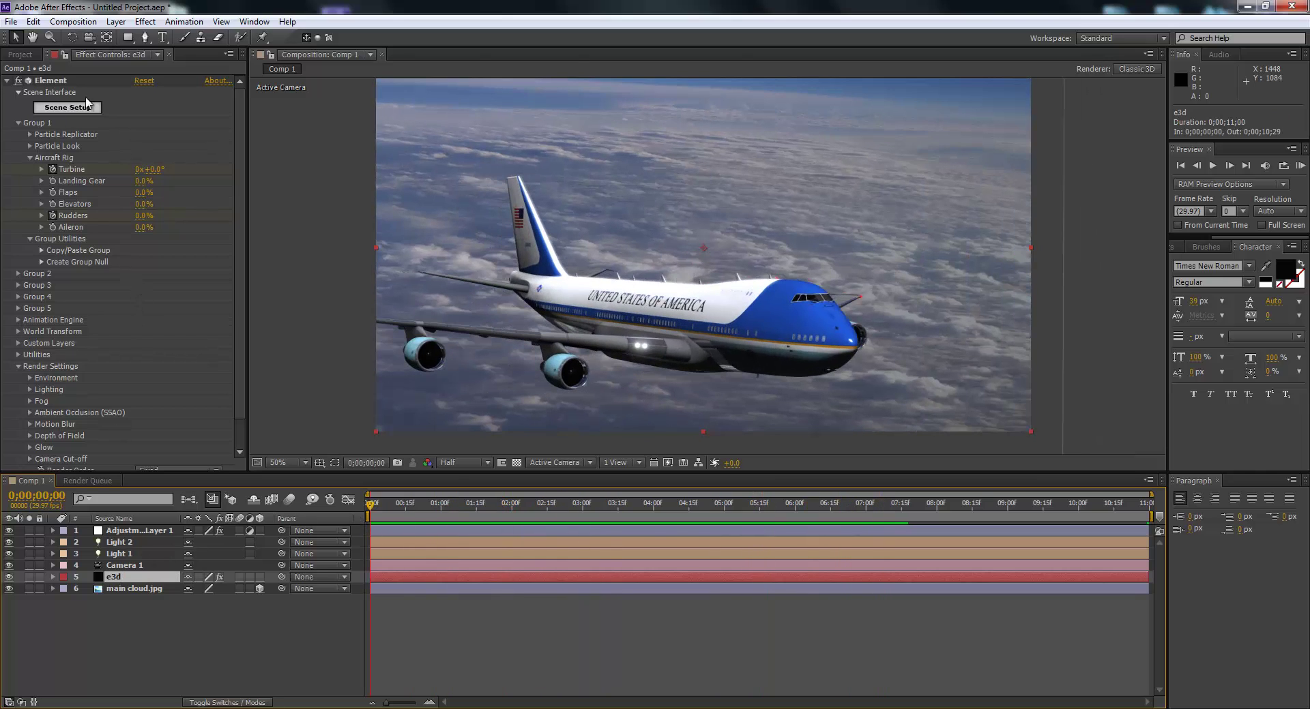
left_click(68, 108)
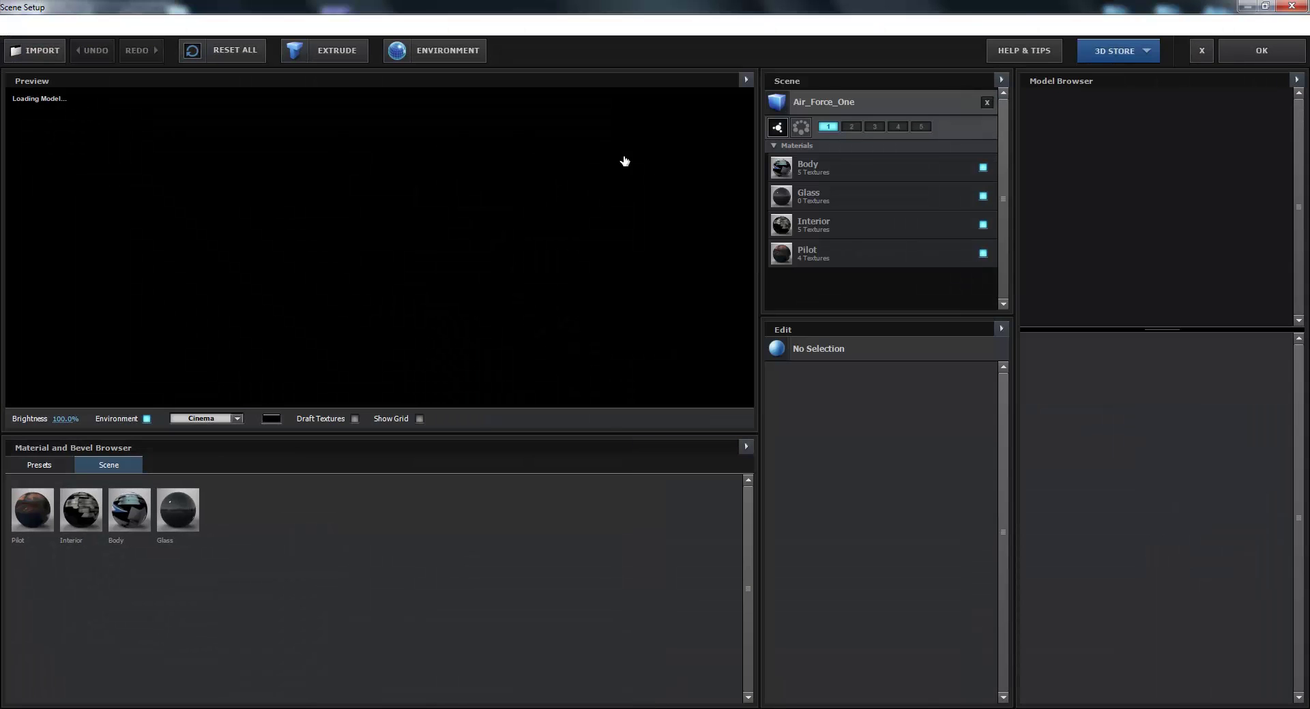
left_click(818, 170)
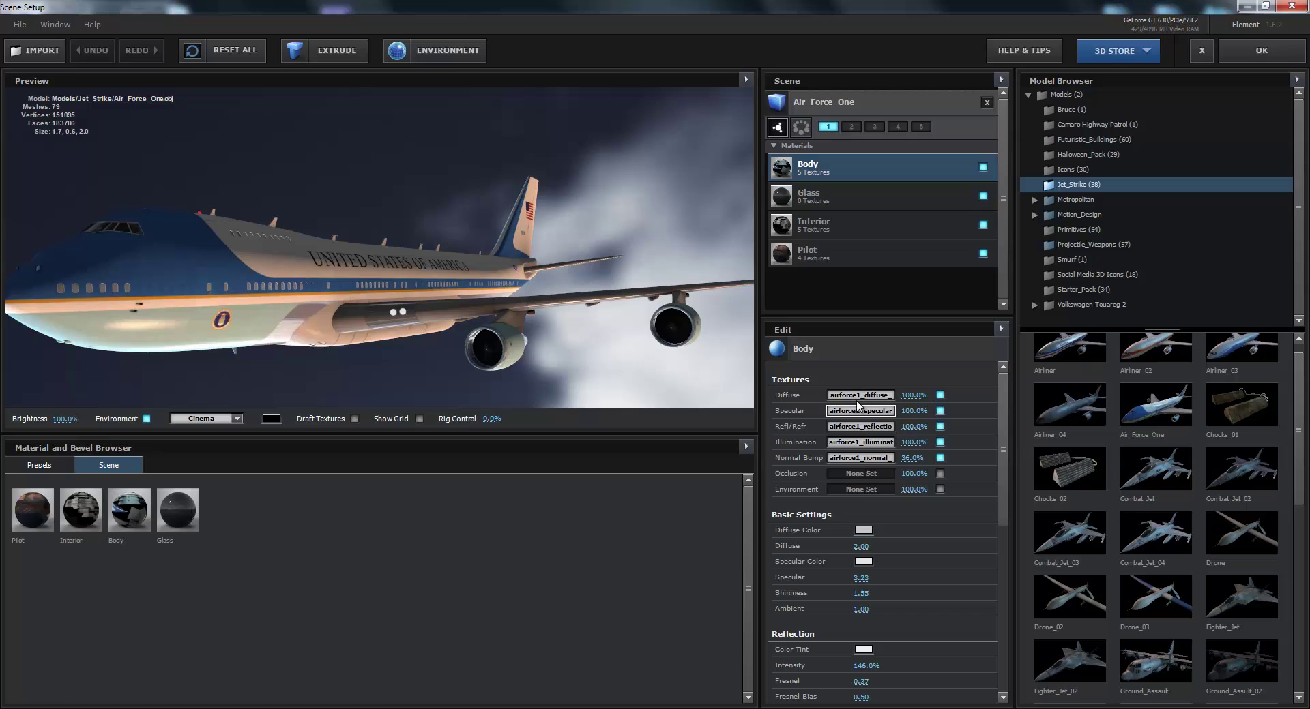
left_click(845, 394)
left_click(890, 341)
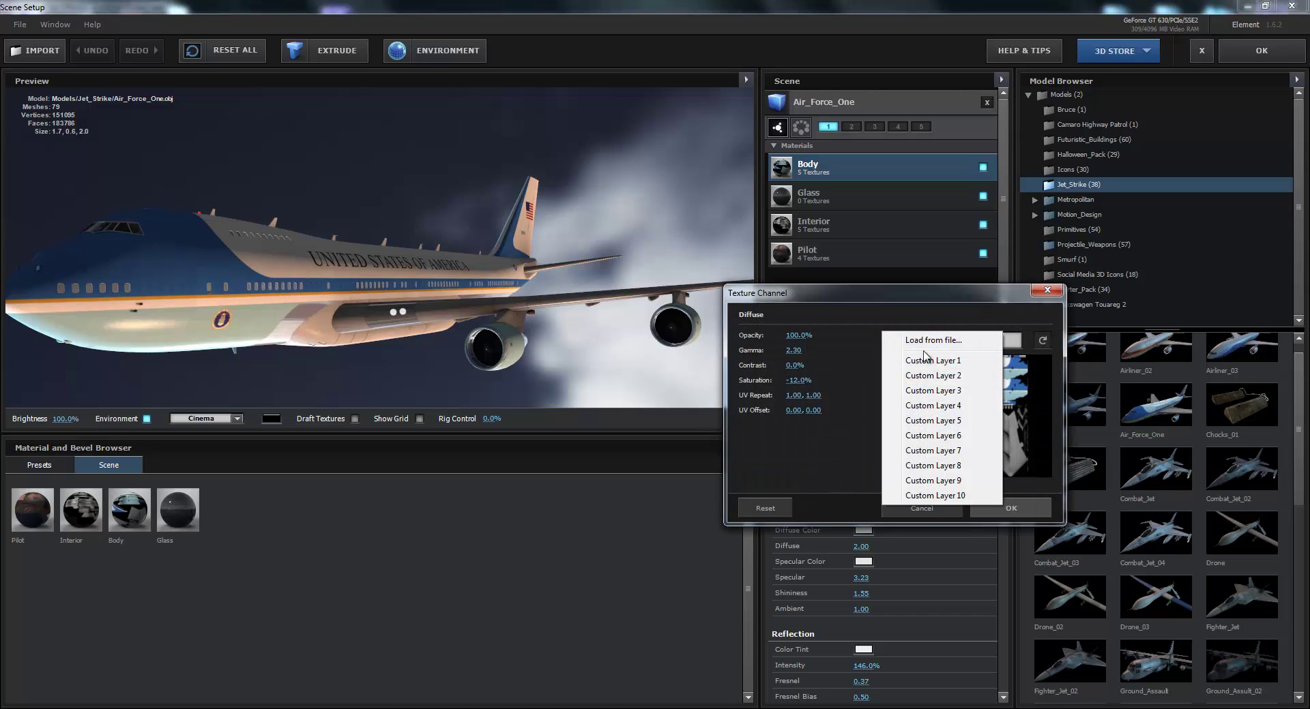
left_click(851, 356)
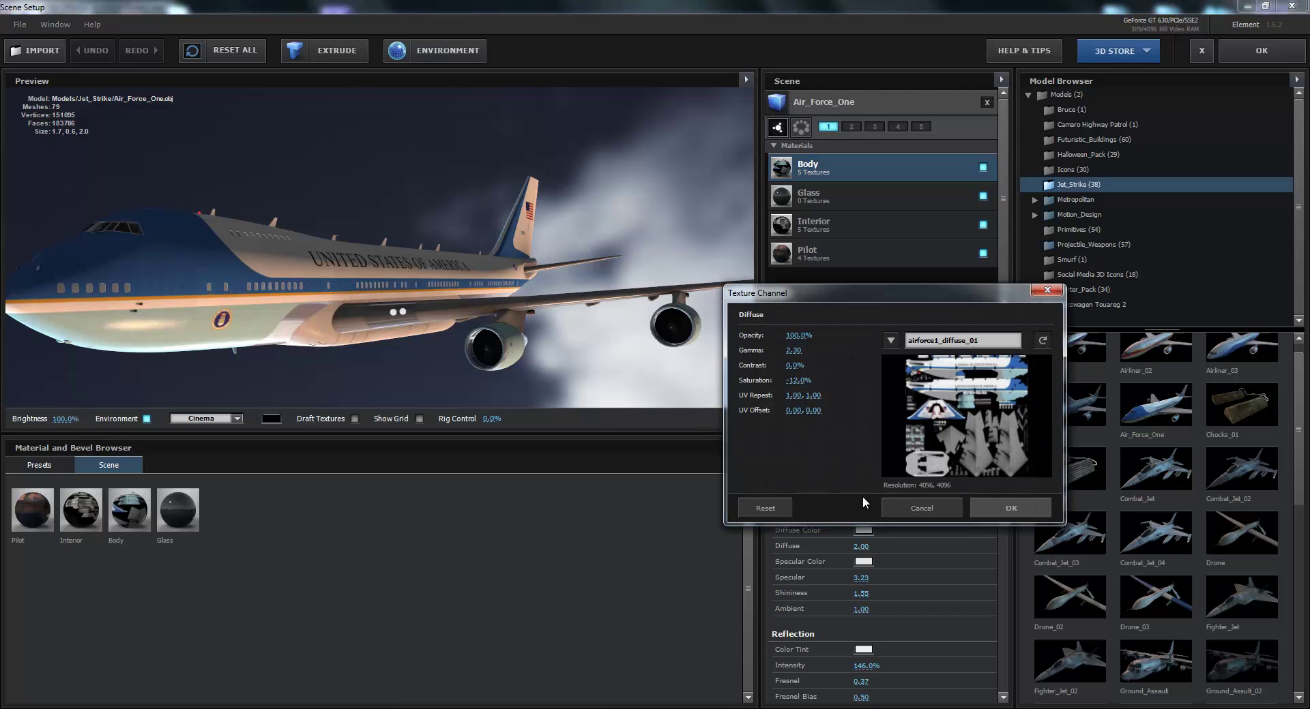
left_click(928, 508)
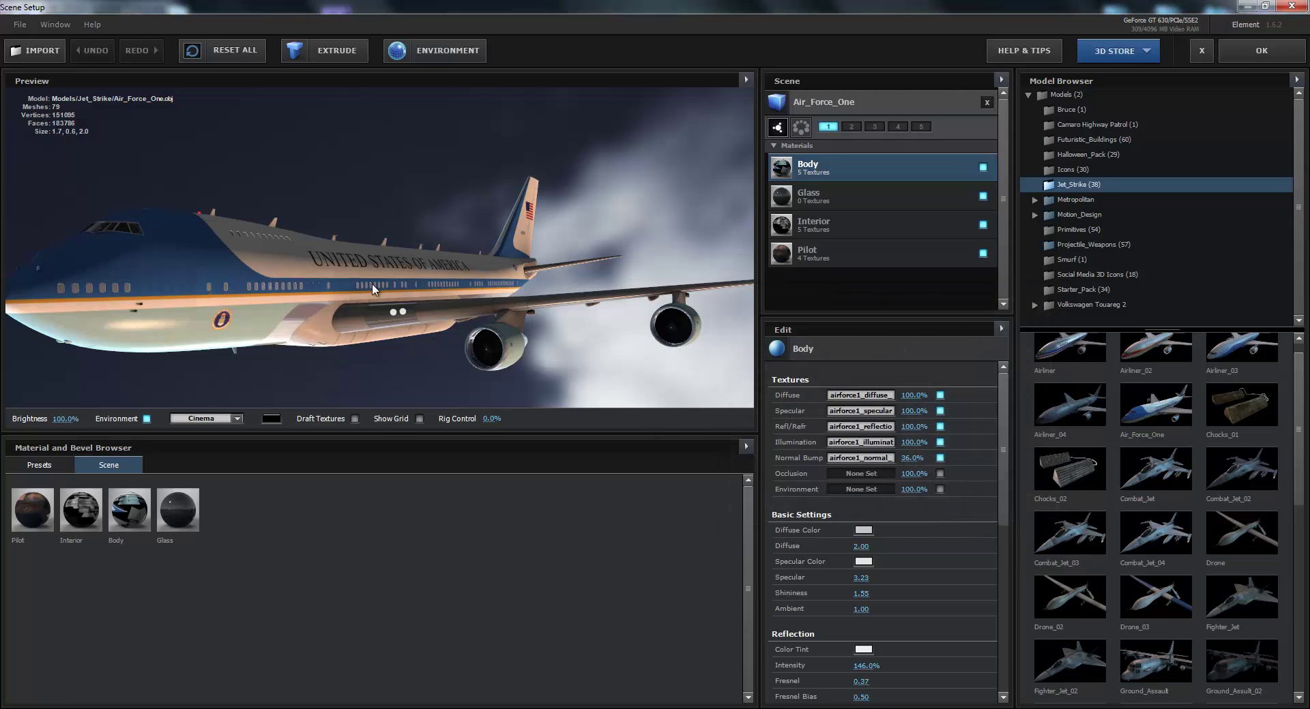
left_click(1235, 59)
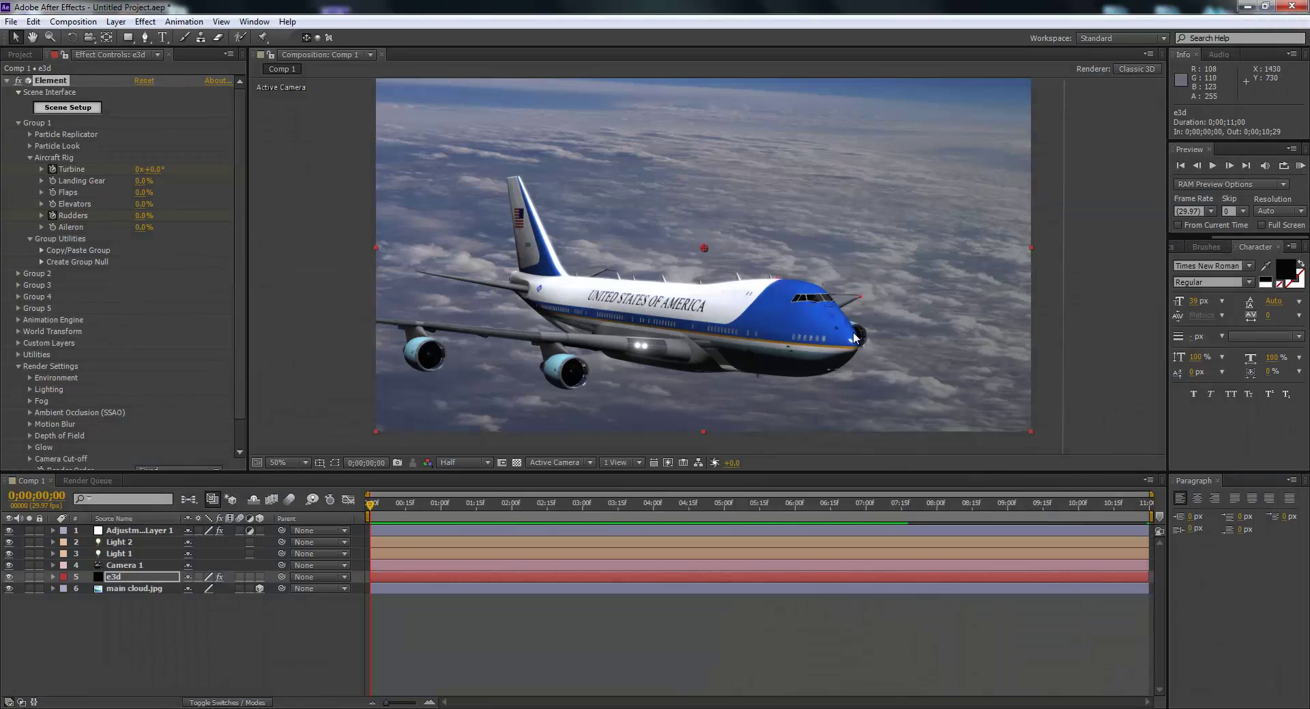
left_click_drag(373, 505, 329, 518)
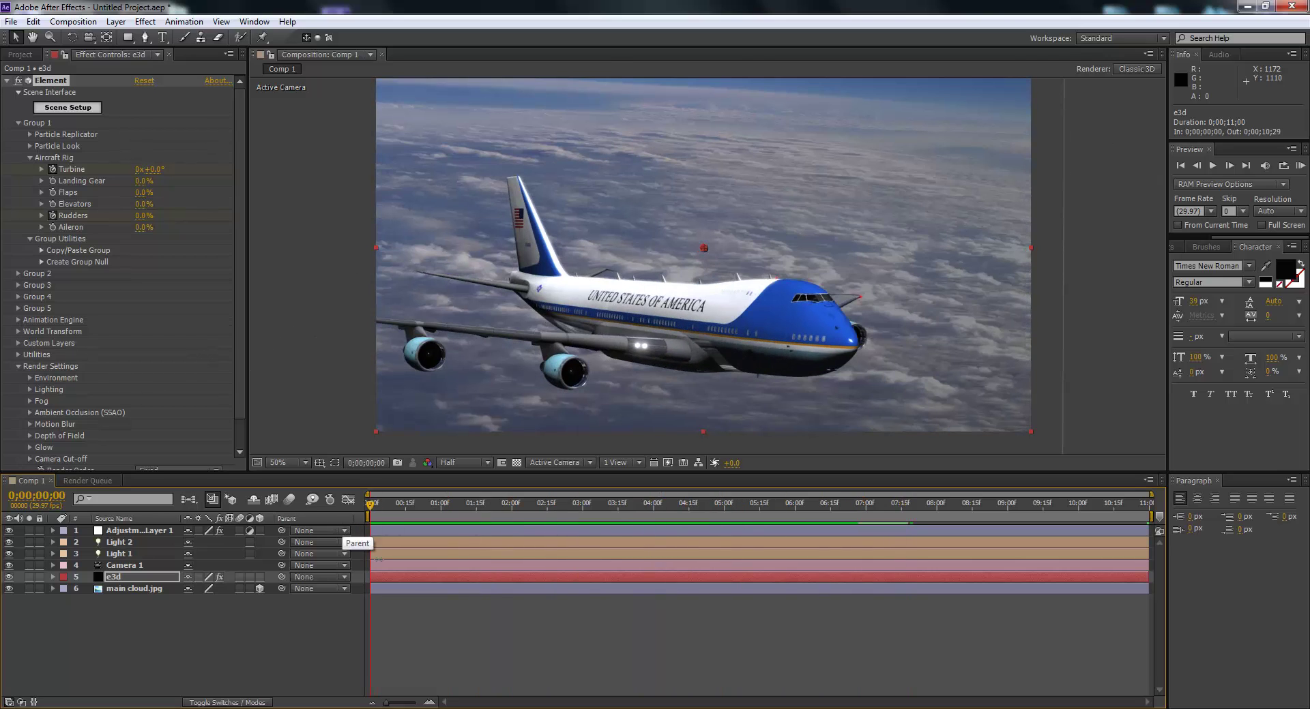